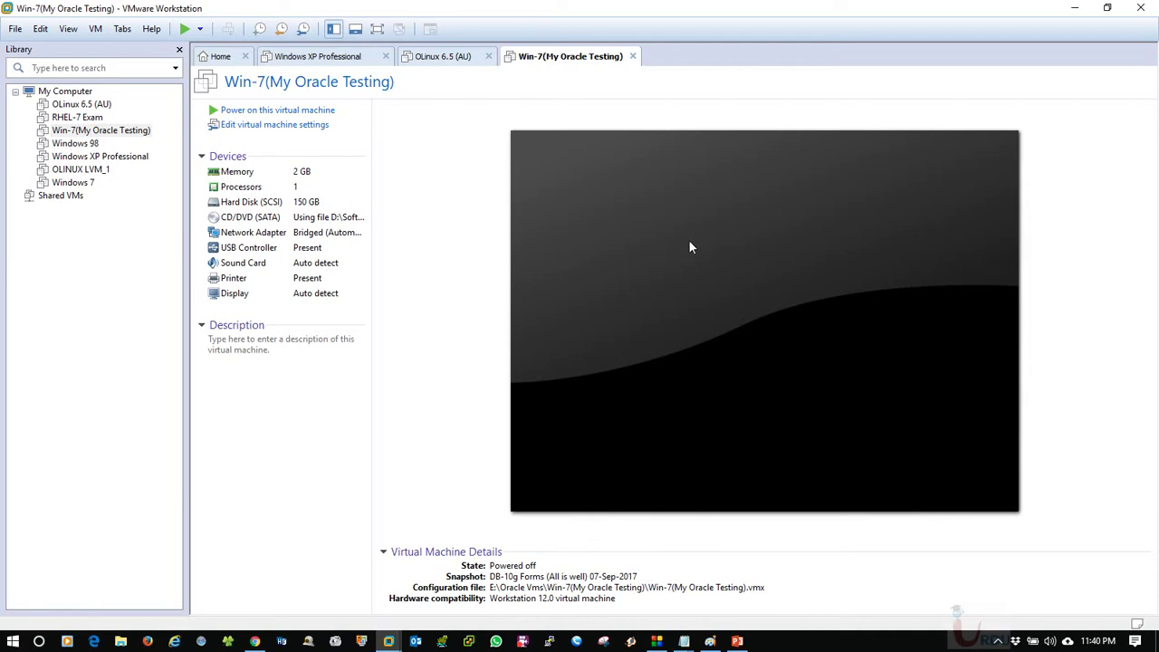
Close the OLinux 6.5 (AU) and Win-7(My Oracle Testing) tabs and select OLINUX LVM_1 in the Library.
click(443, 56)
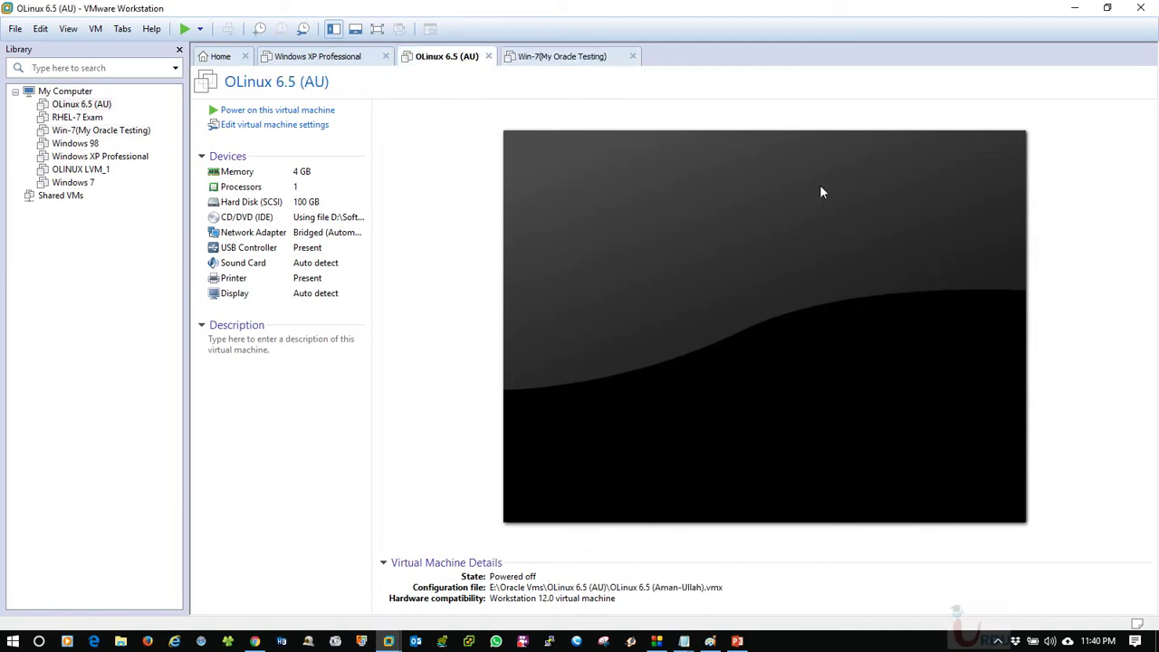
click(305, 56)
click(442, 58)
click(487, 56)
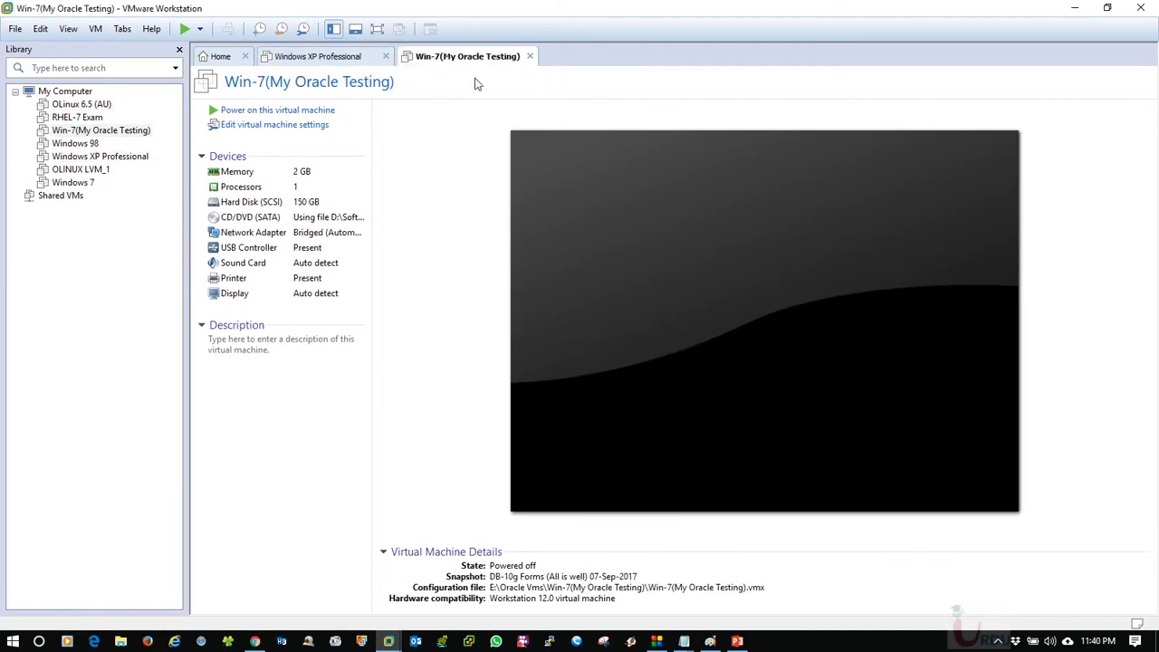
click(528, 57)
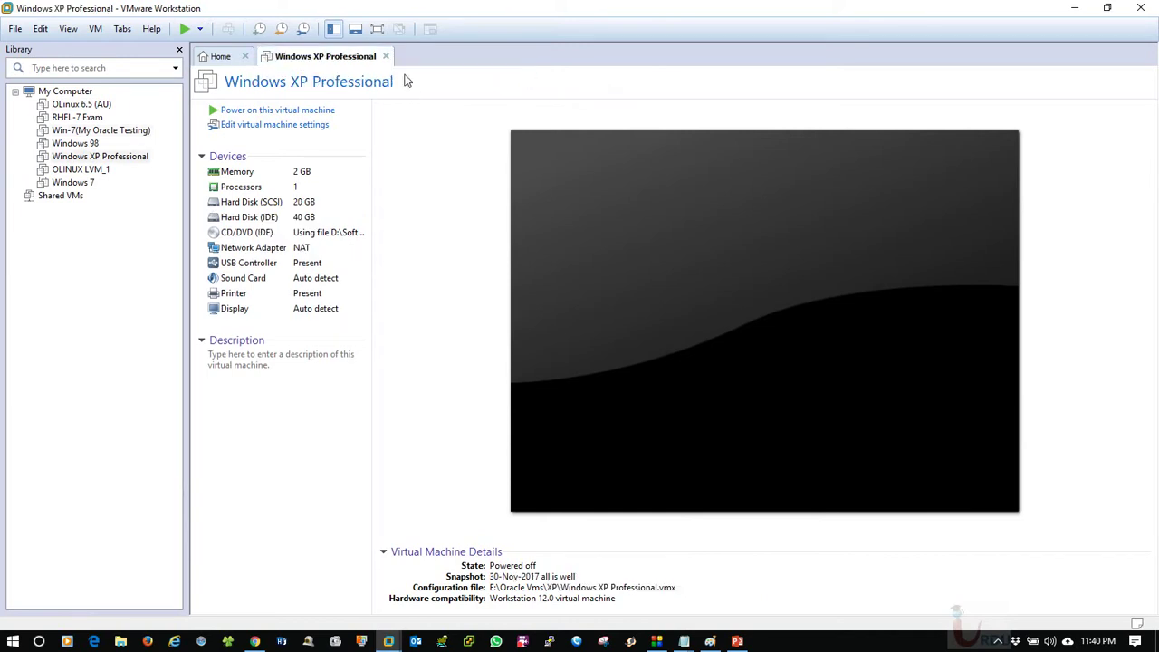
click(214, 56)
click(81, 170)
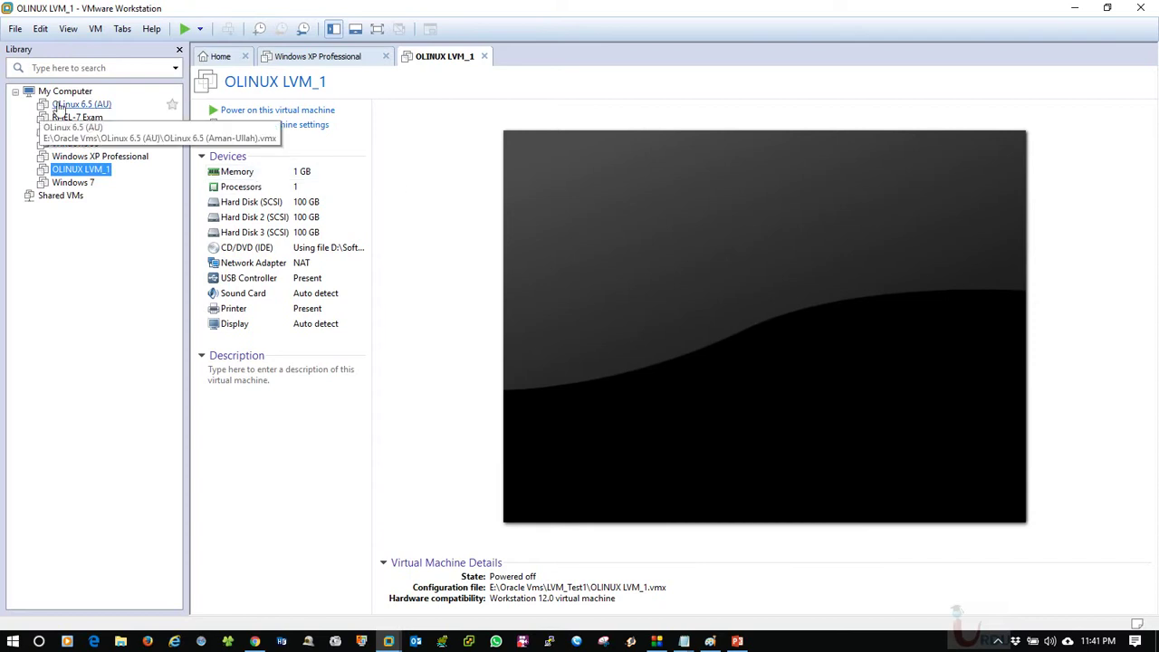
click(219, 56)
click(514, 215)
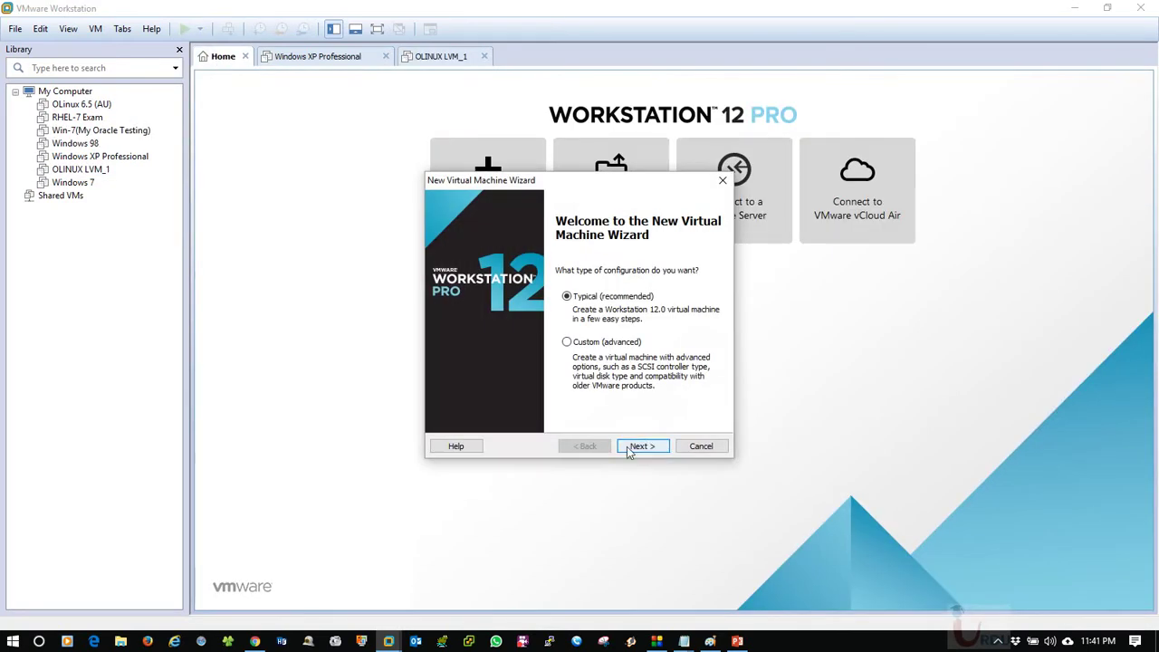
click(639, 445)
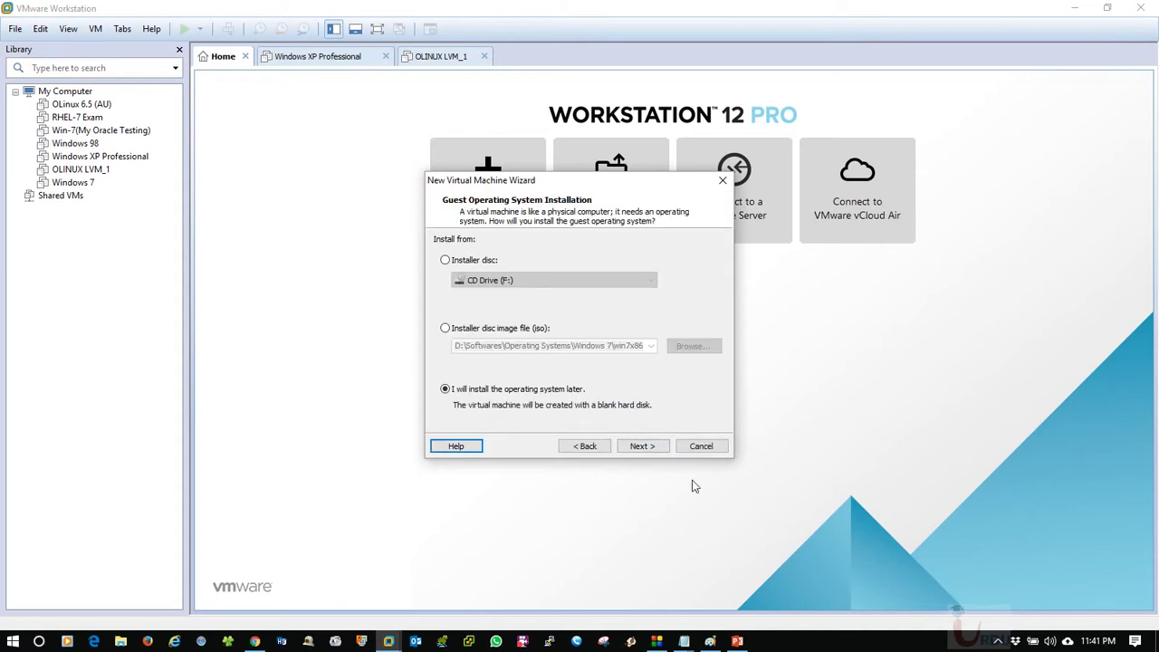
click(641, 446)
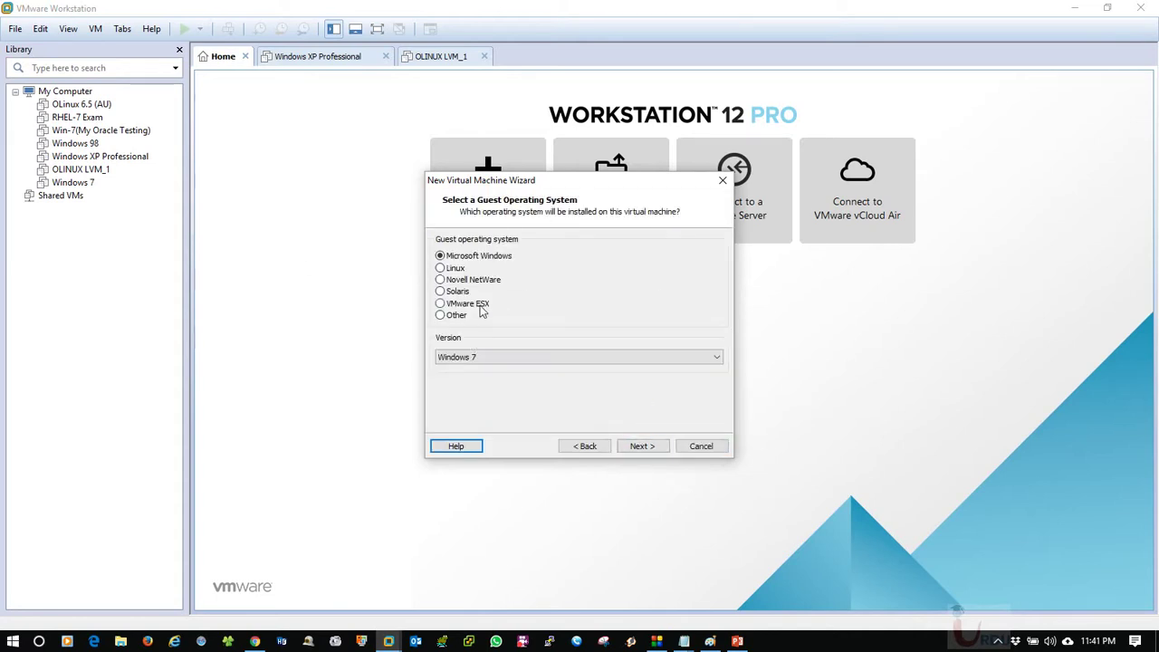
click(441, 268)
click(525, 357)
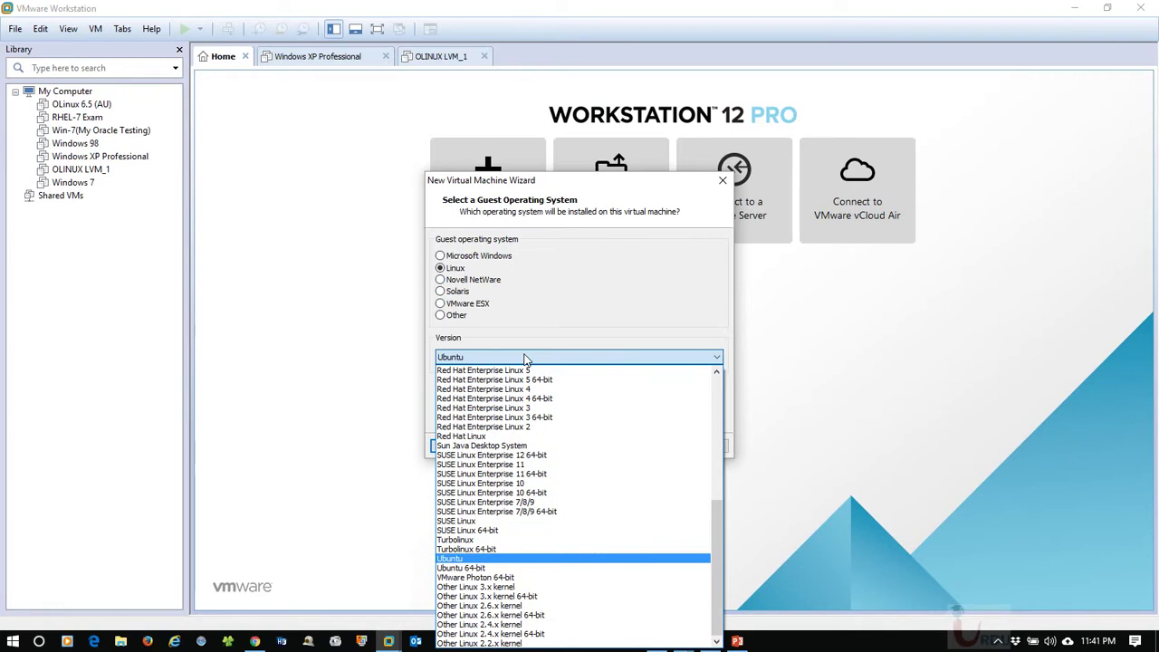
key(o)
key(r)
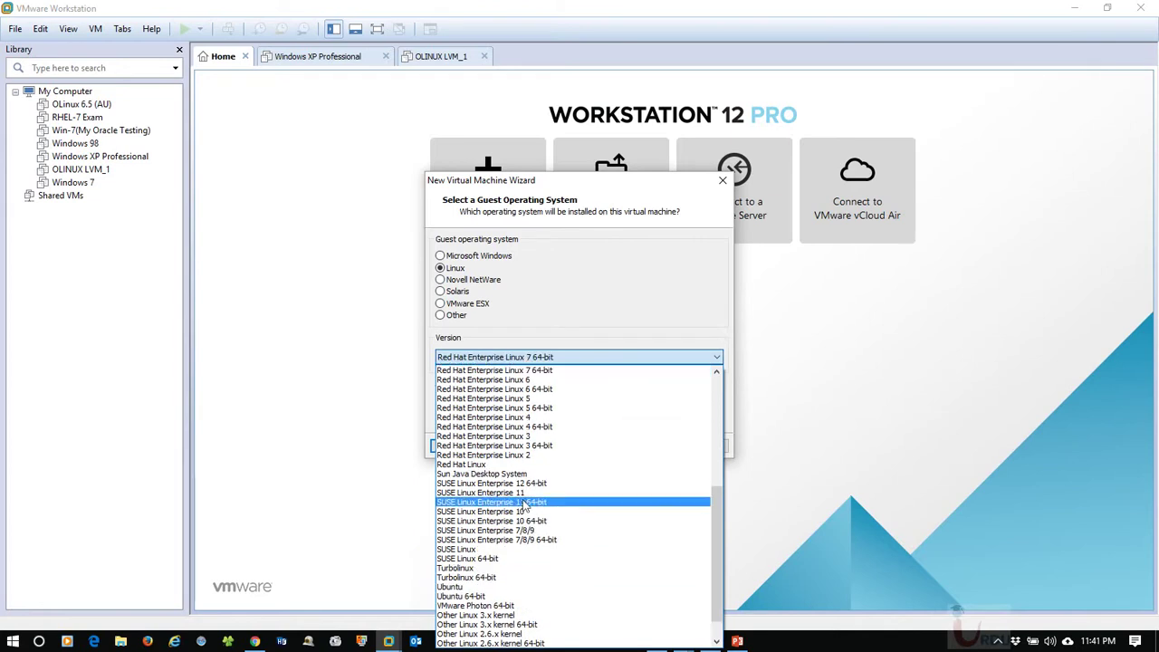
scroll(534, 534, down, 1)
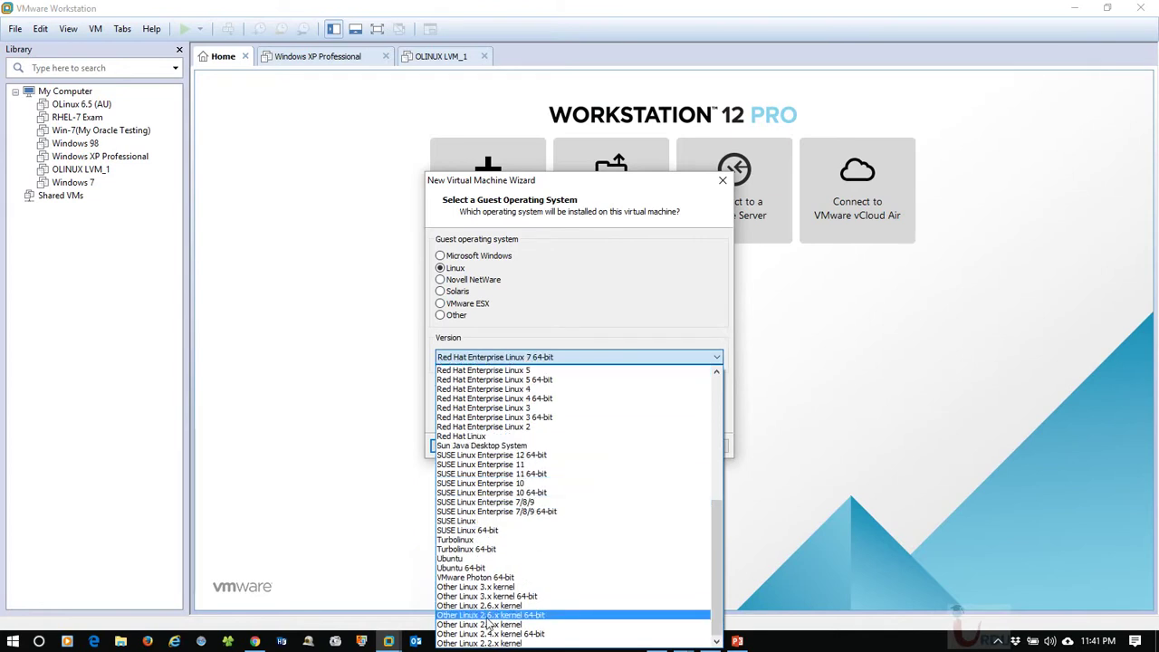
click(381, 388)
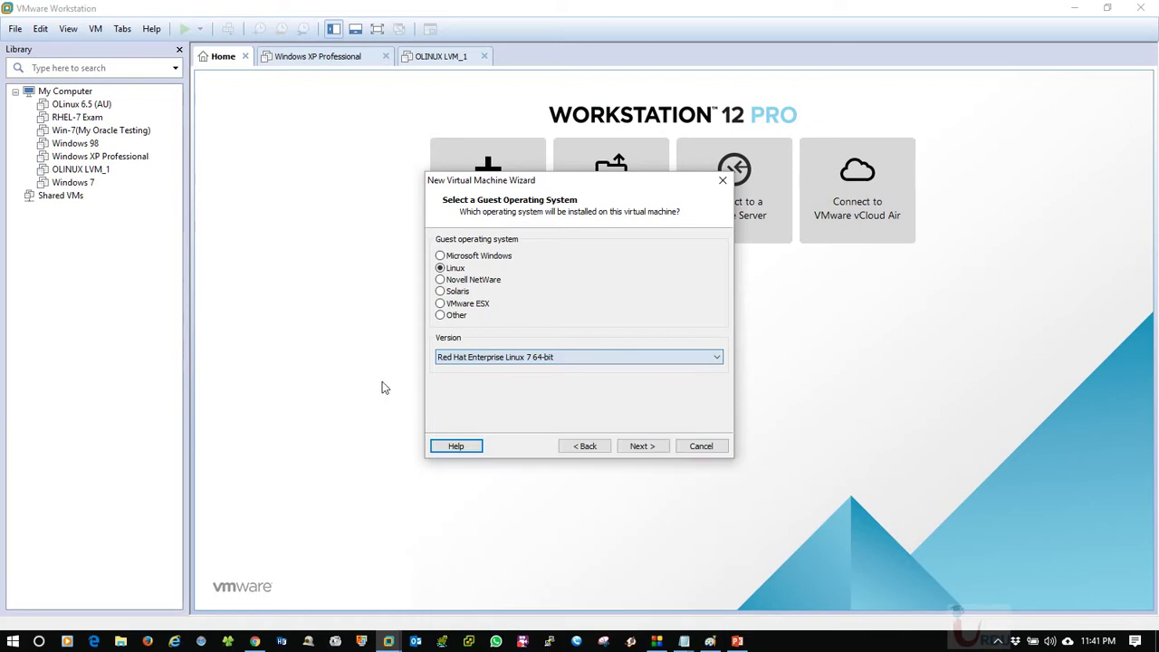
click(690, 446)
click(81, 171)
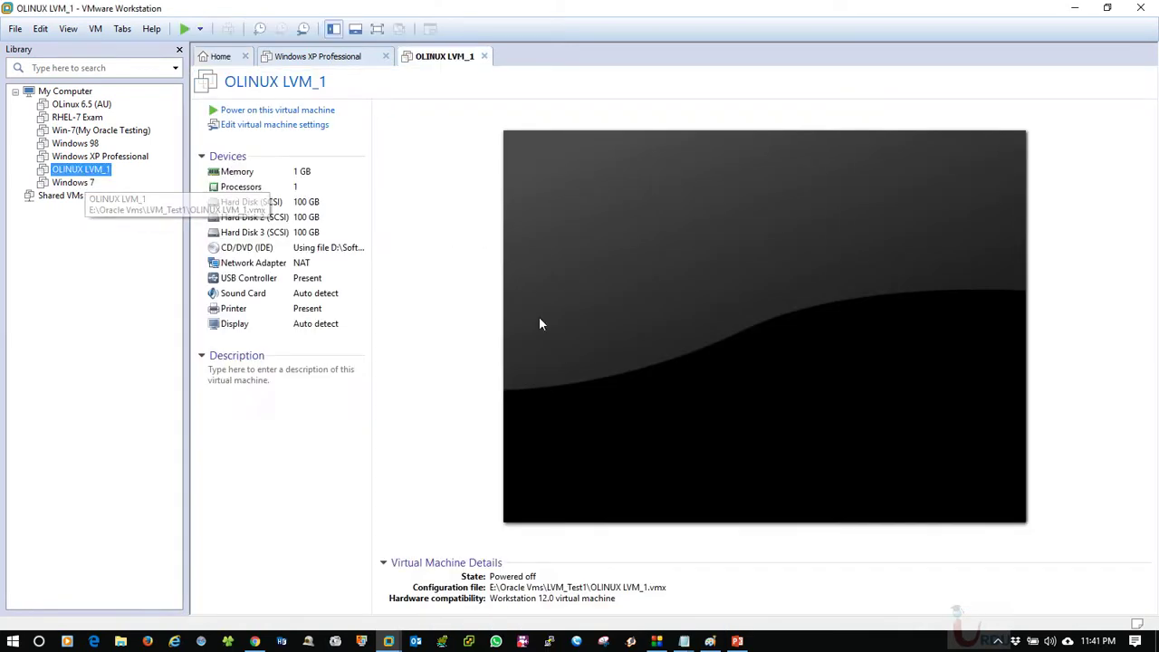
Power on OLINUX LVM_1, boot 'Install or upgrade an existing system', and skip the media test.
click(300, 113)
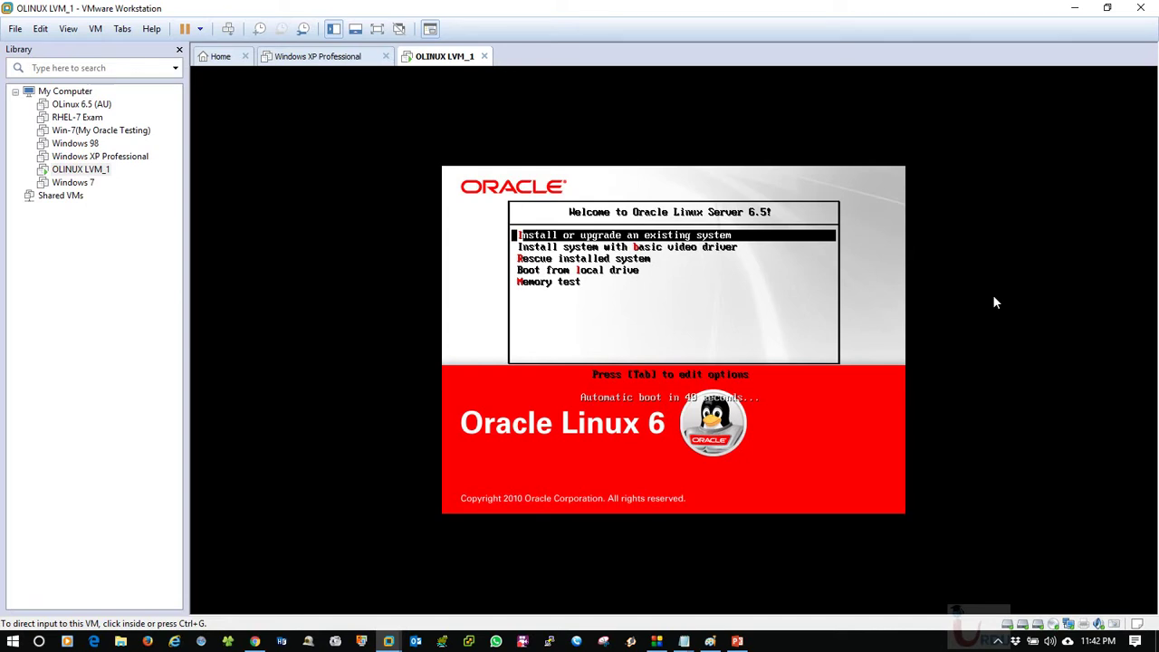
key(ctrl+g)
key(Down)
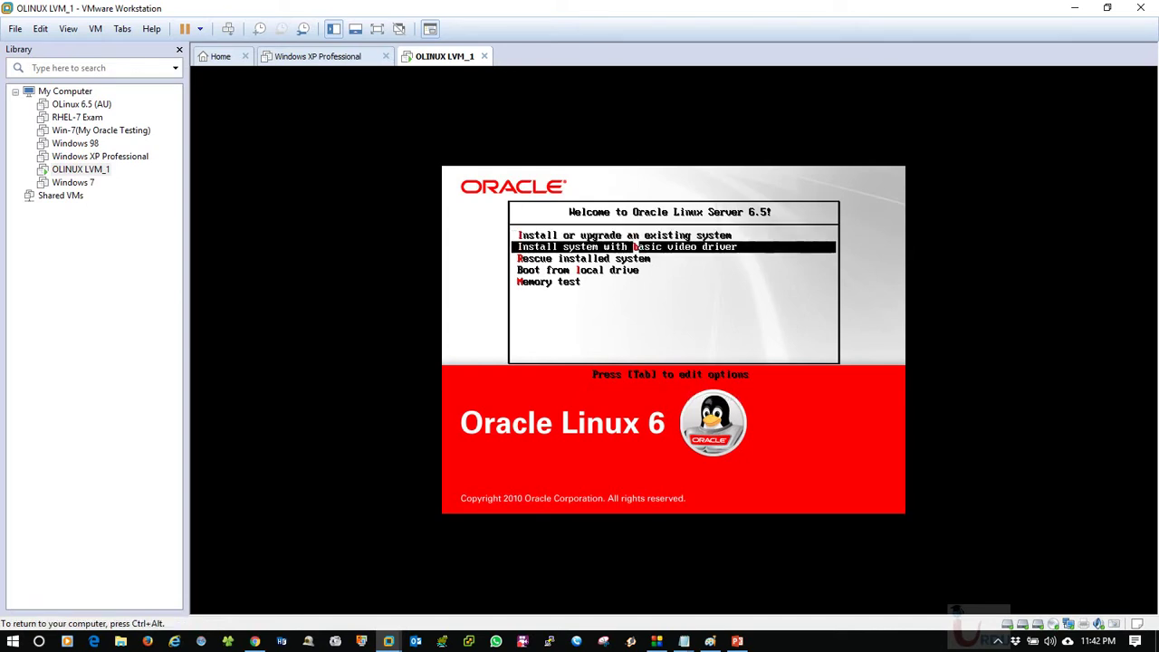
key(Up)
key(Return)
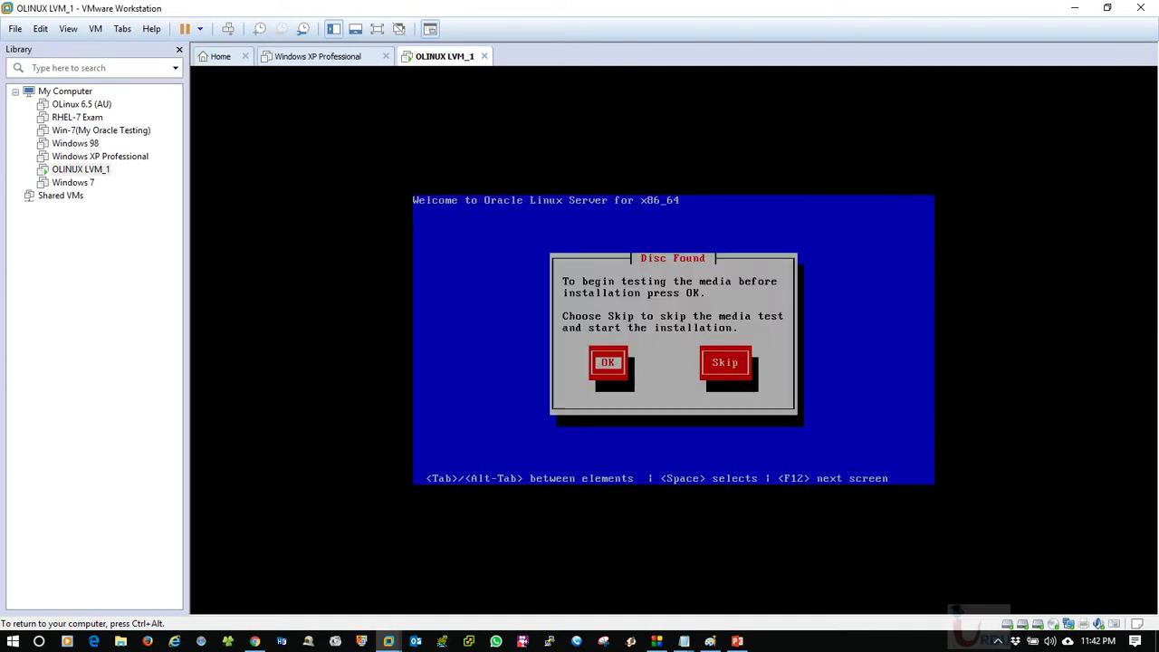
key(Tab)
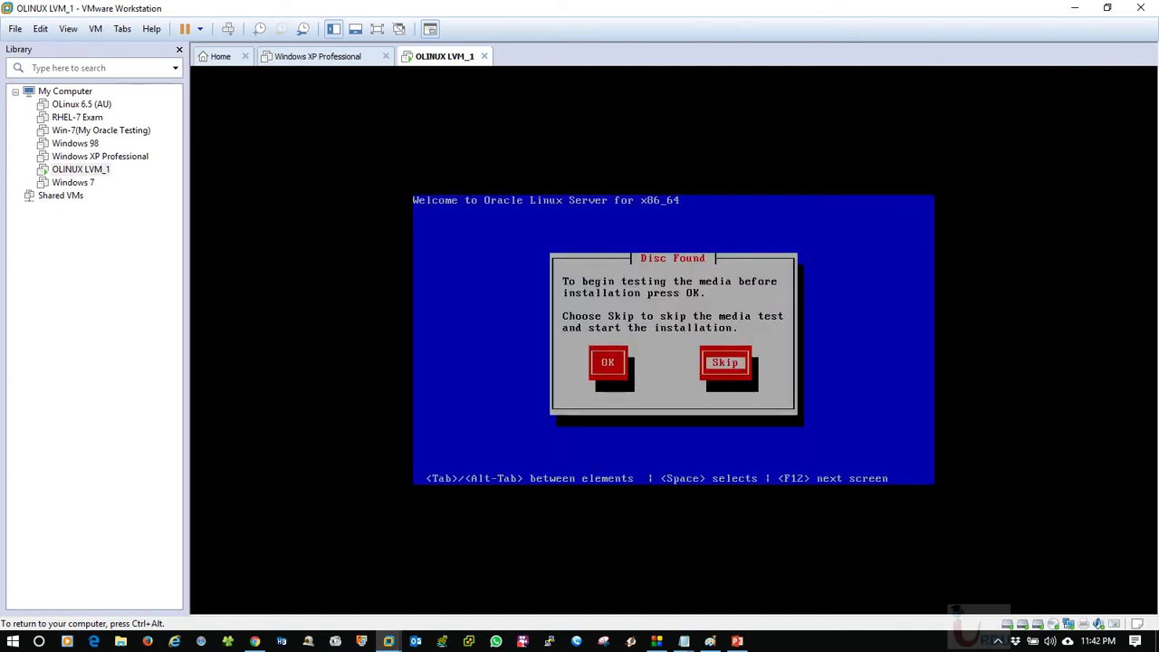
key(Return)
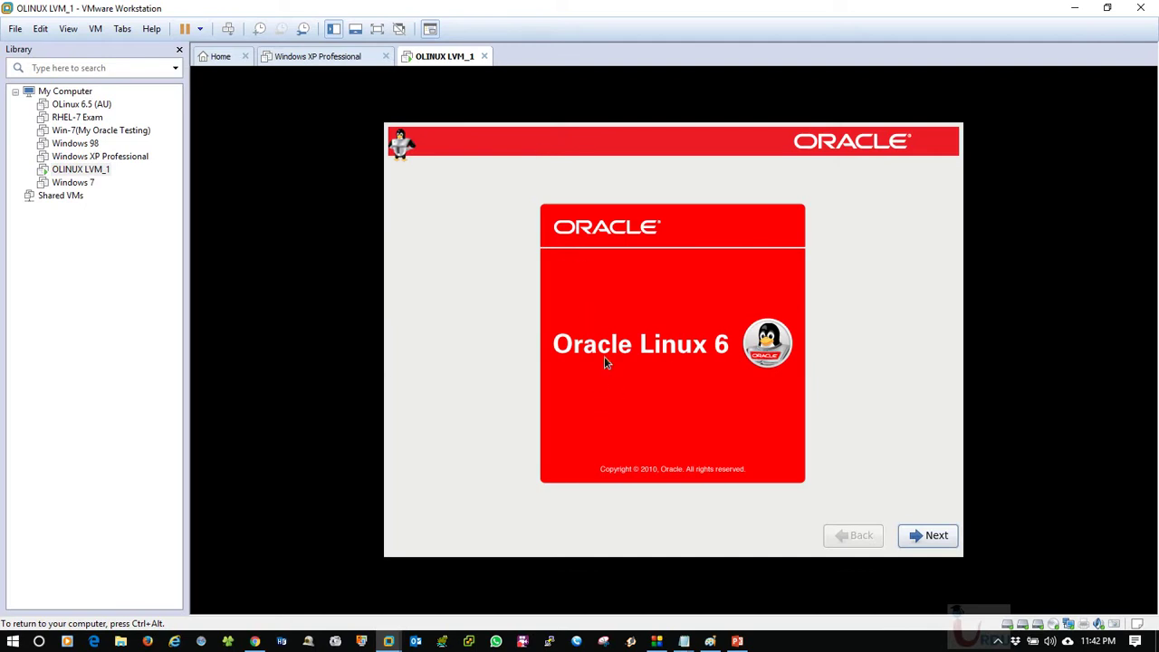
Accept English, the keyboard and Basic Storage Devices, discard disk data, and keep the default hostname and time zone.
click(920, 532)
click(919, 538)
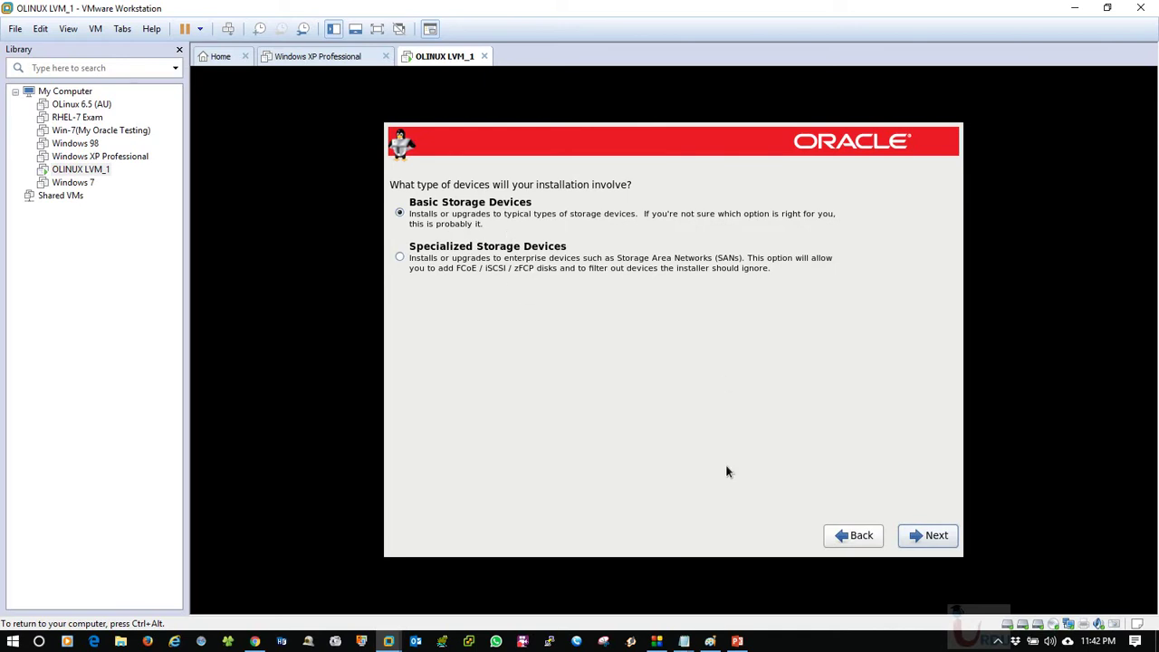
click(921, 537)
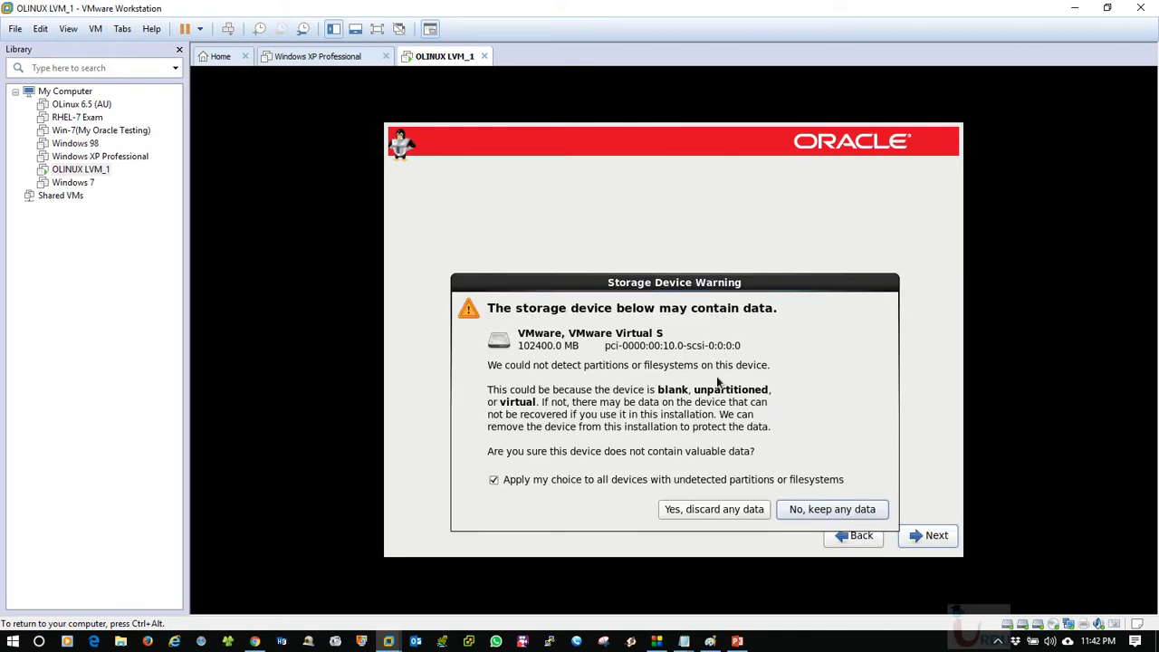
click(729, 510)
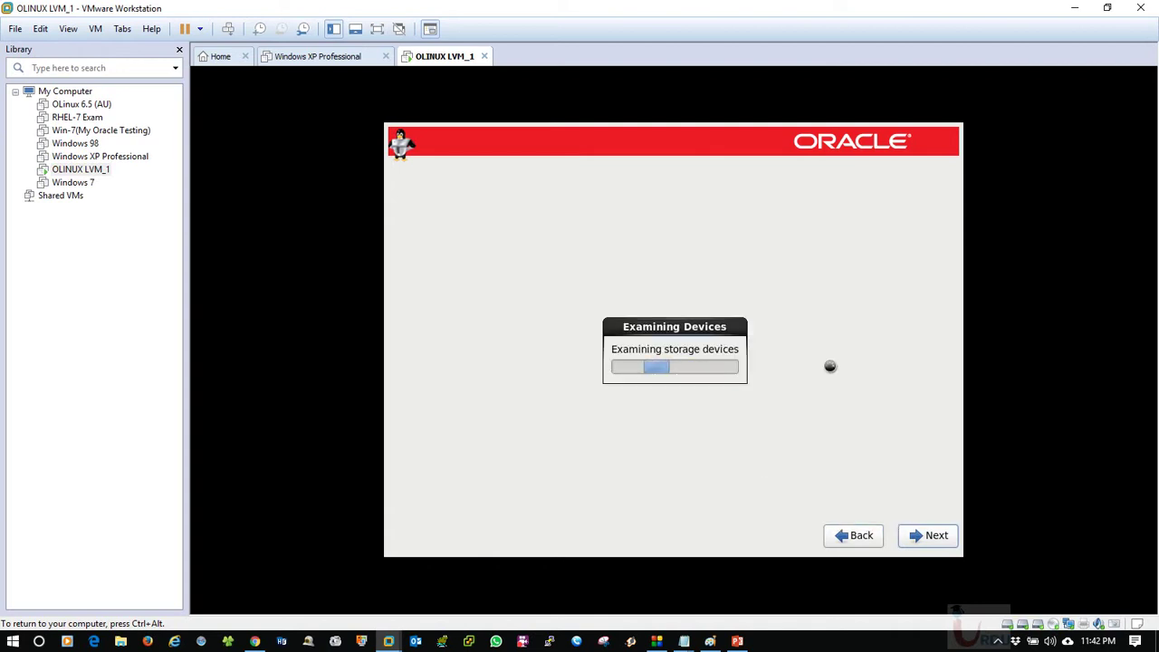
click(932, 534)
click(934, 535)
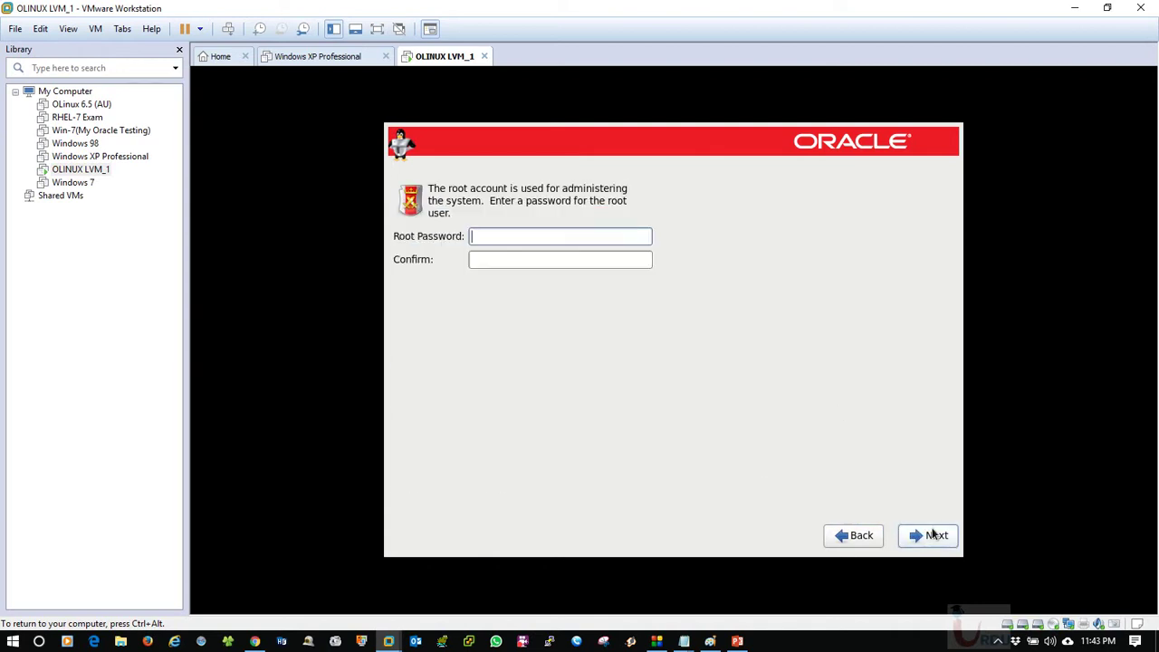
Set the root password, accept it despite the weak warning, and choose Create Custom Layout.
text(redhat)
key(Tab)
text(red)
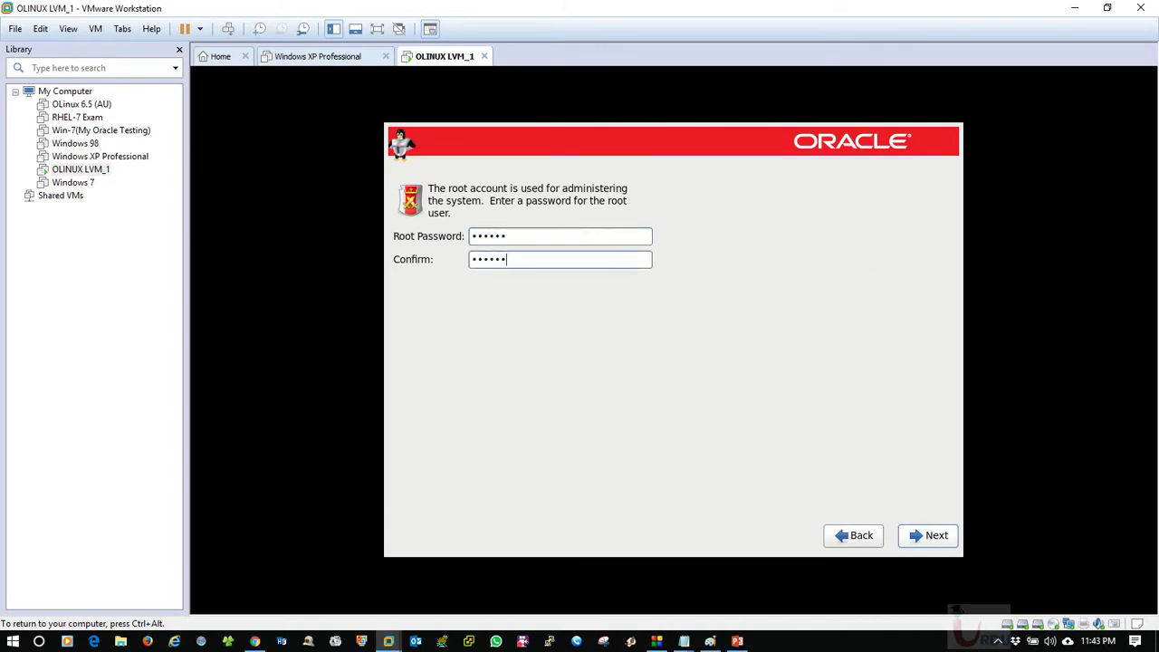
click(912, 534)
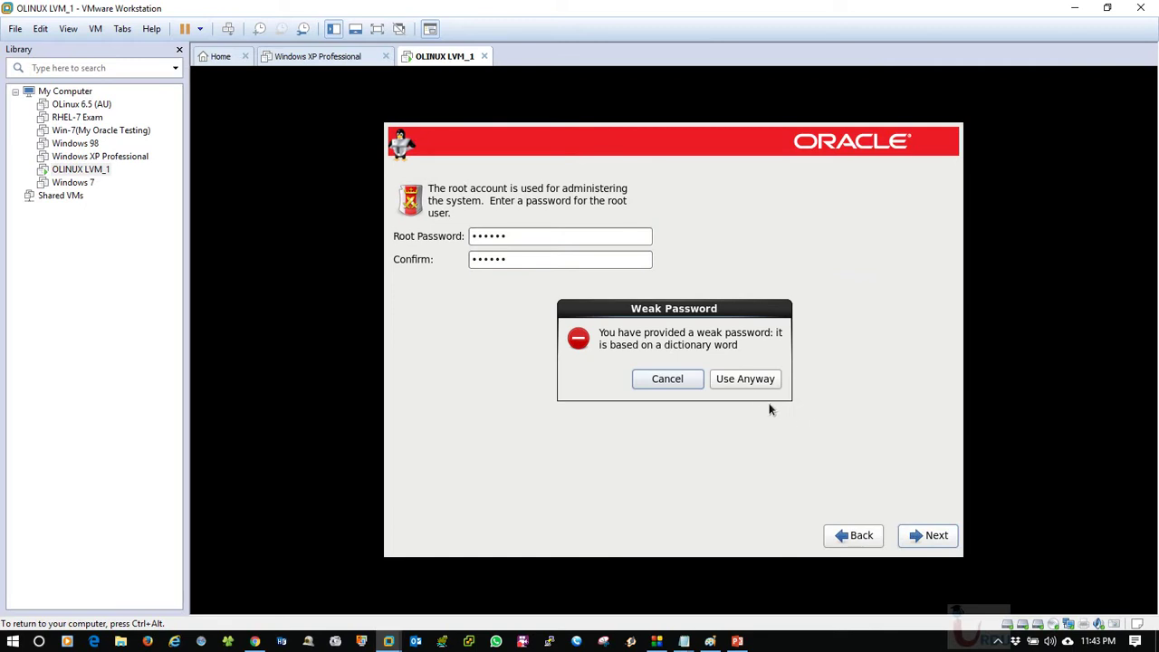
click(747, 380)
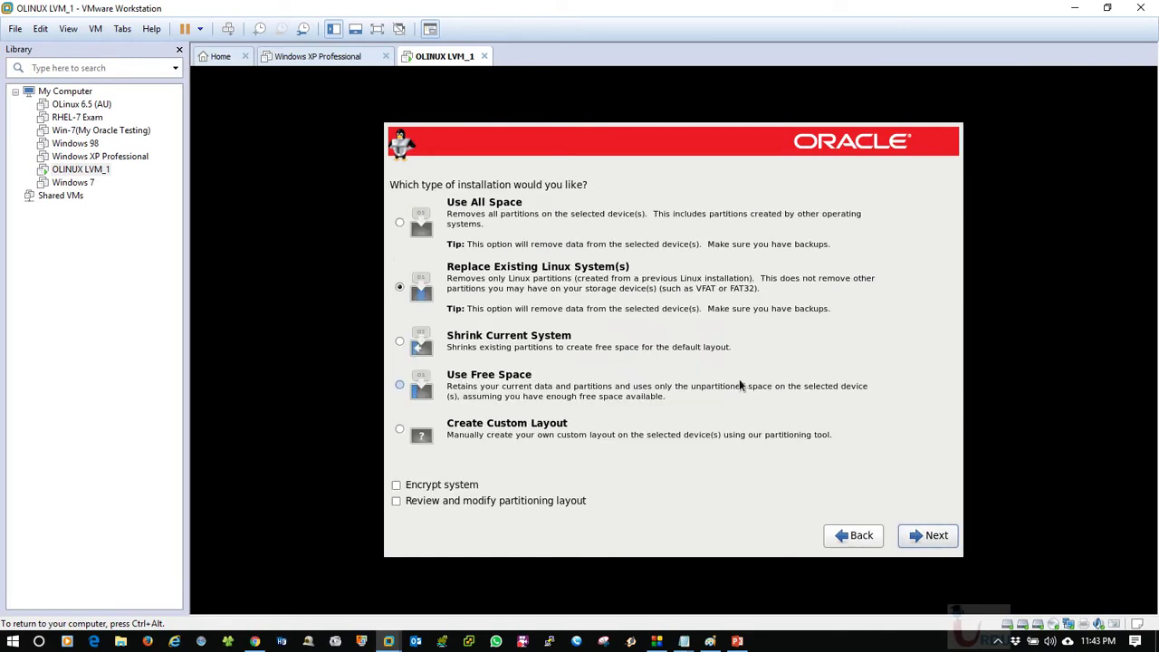
click(444, 439)
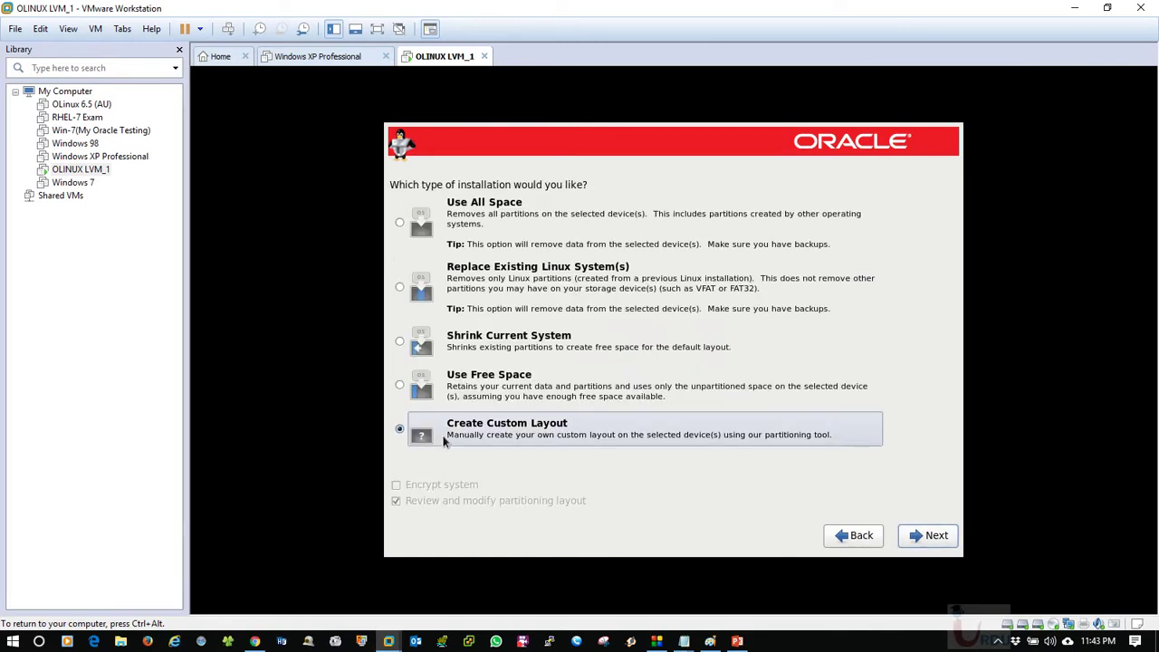
click(941, 536)
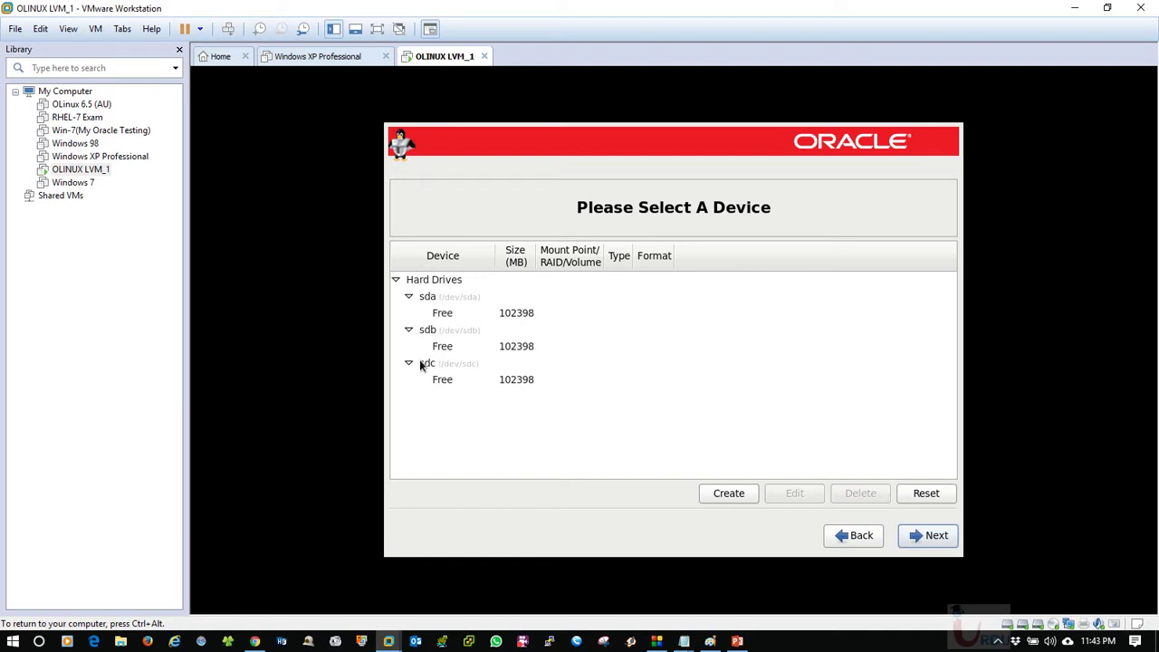
Collapse the sdb, sdc and sda drive entries in the device list.
click(525, 313)
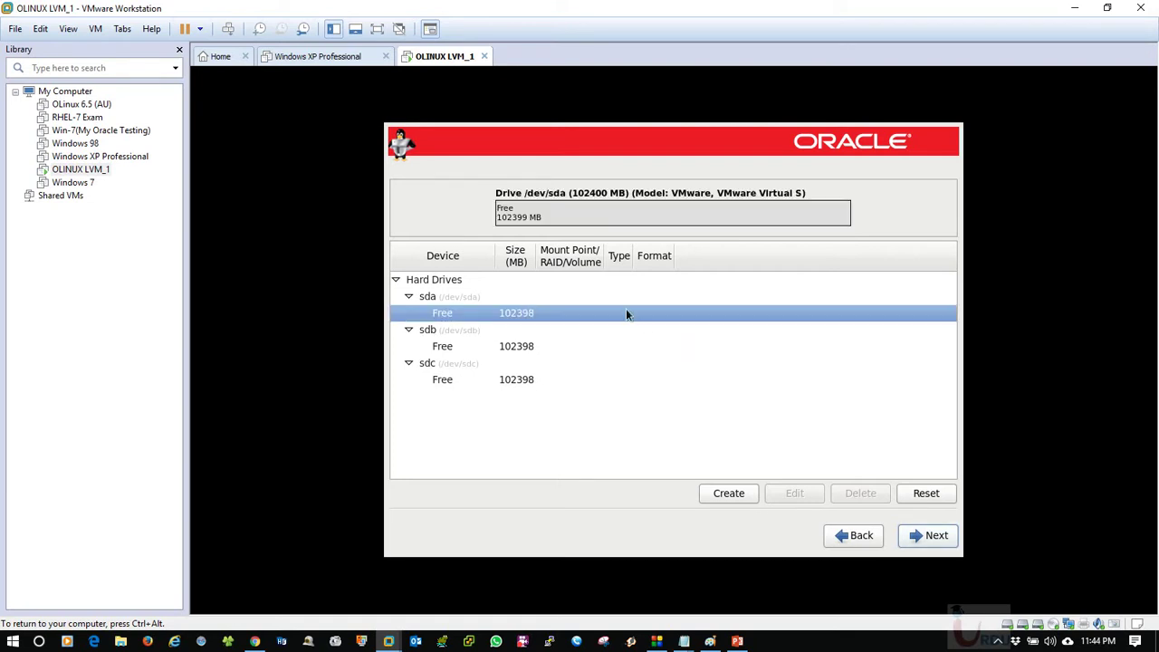
click(408, 330)
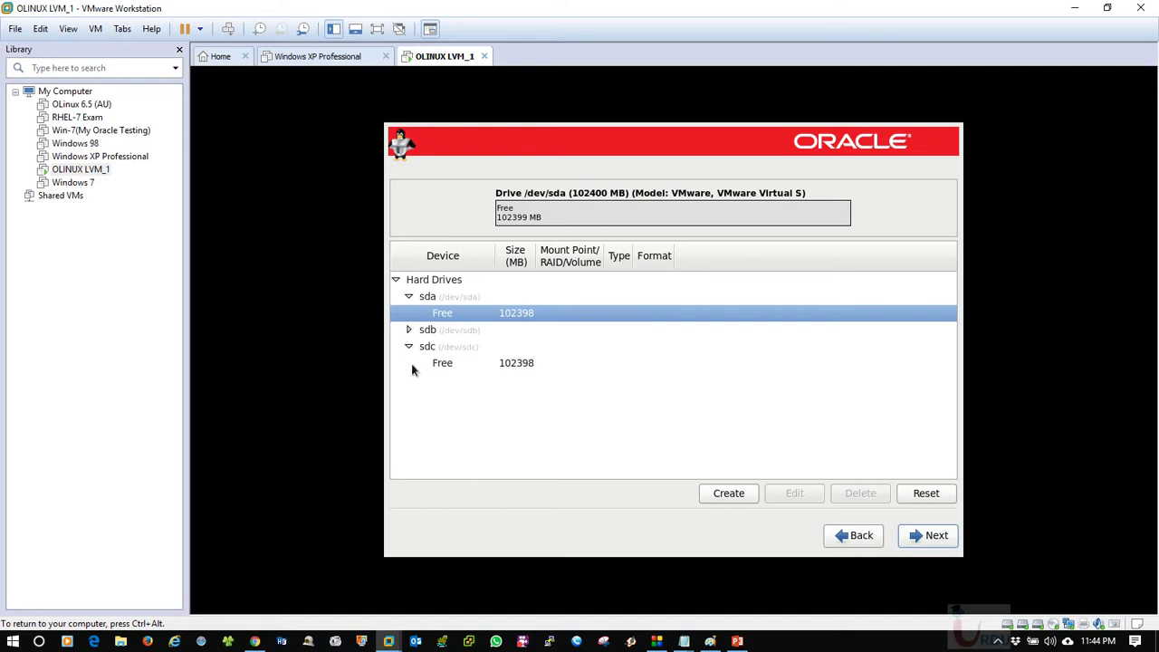
click(408, 347)
click(440, 301)
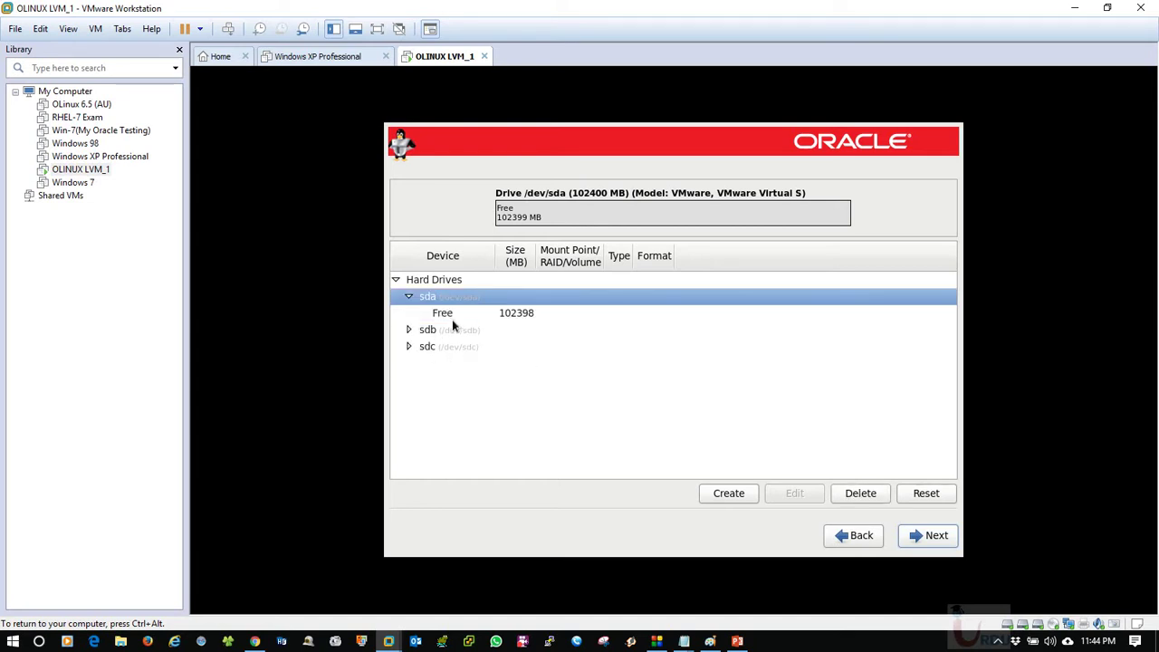
click(453, 315)
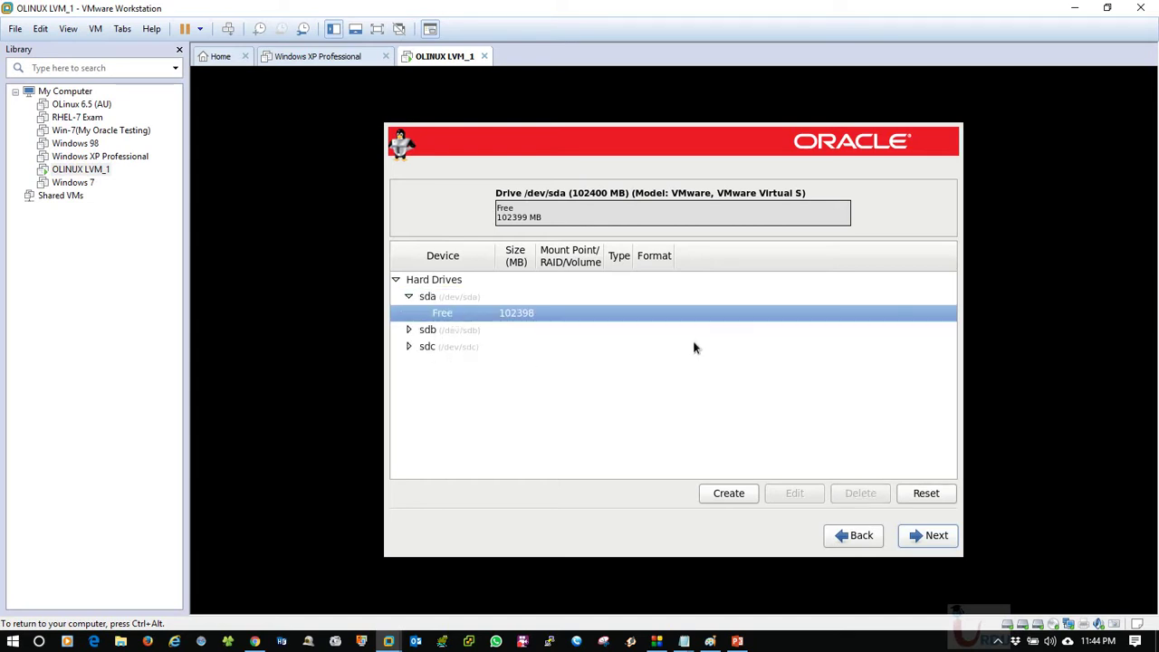
click(400, 298)
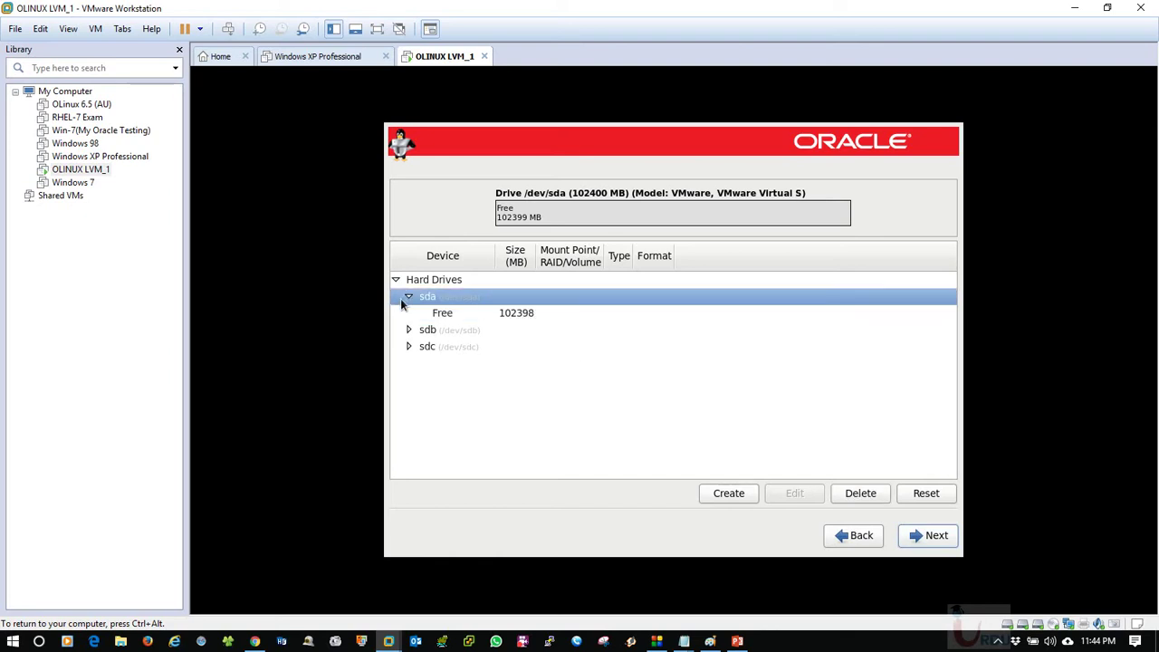
click(408, 297)
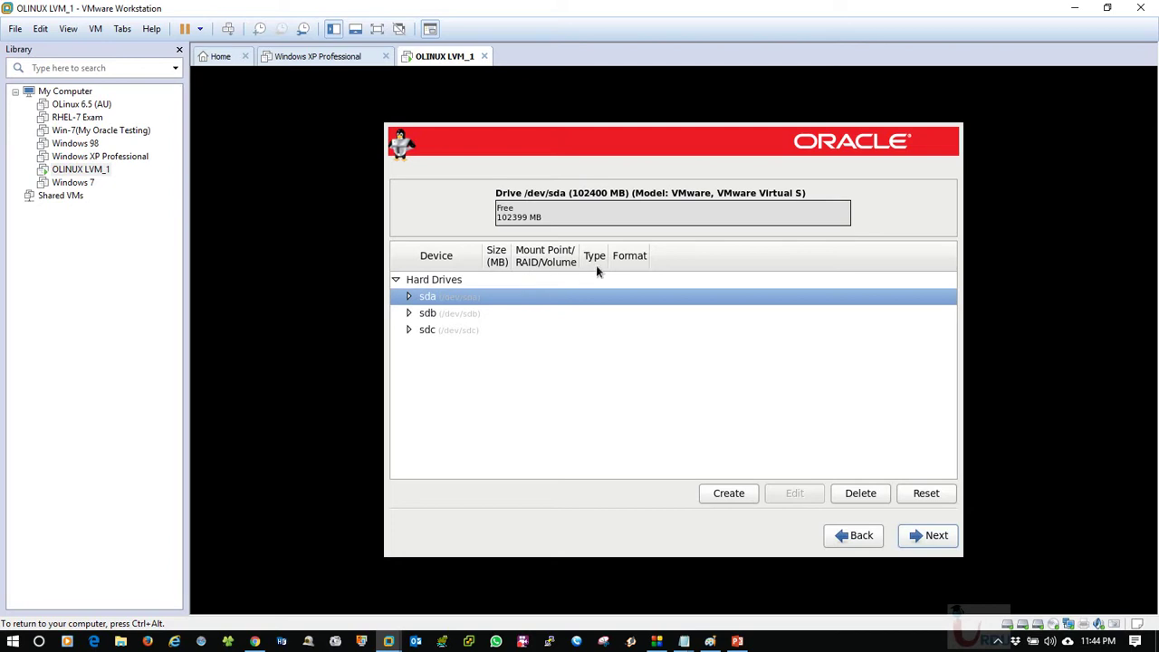
Start a new LVM Physical Volume partition restricted to drive sda only.
click(729, 496)
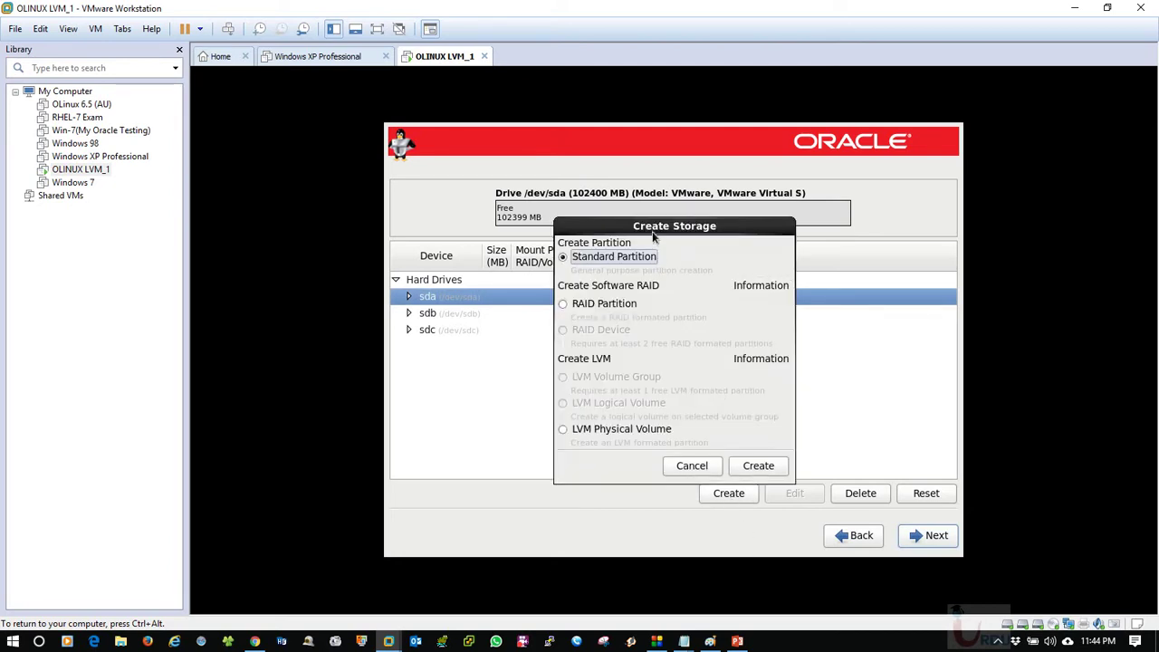
drag(653, 233, 676, 223)
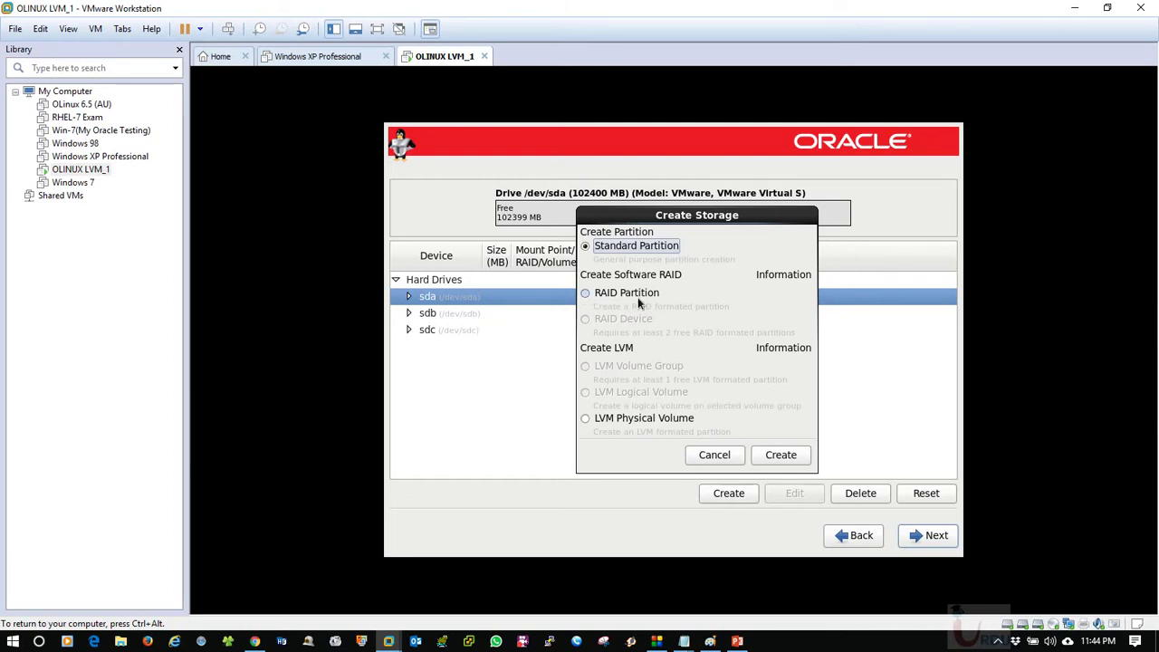
click(705, 213)
drag(704, 214, 741, 194)
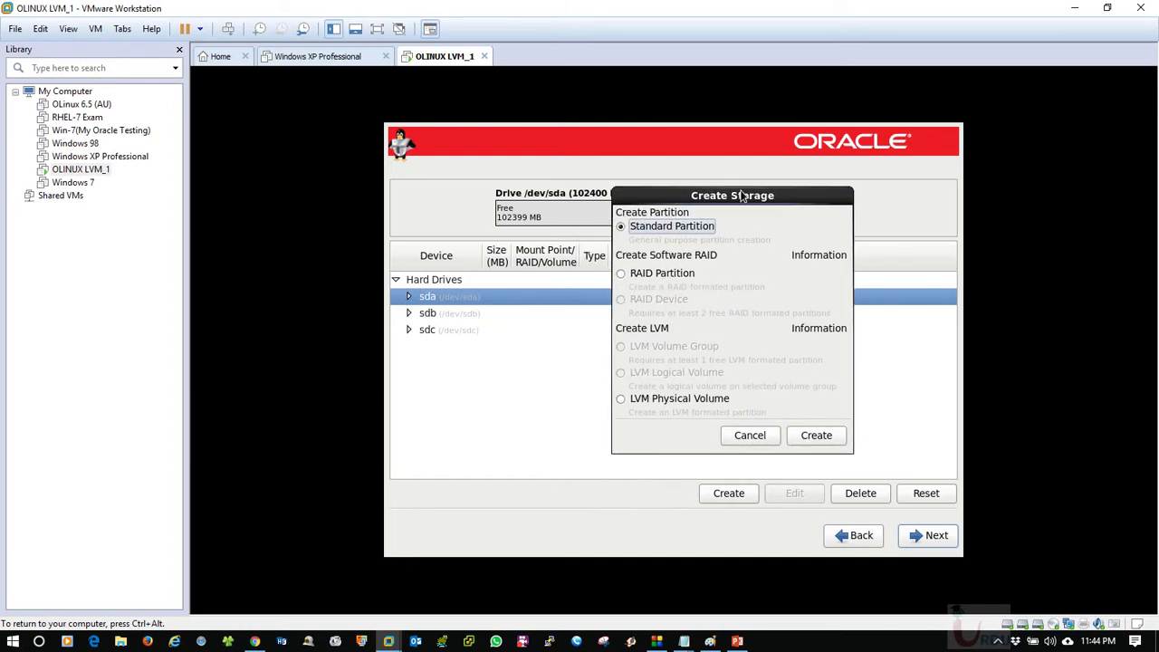
click(661, 401)
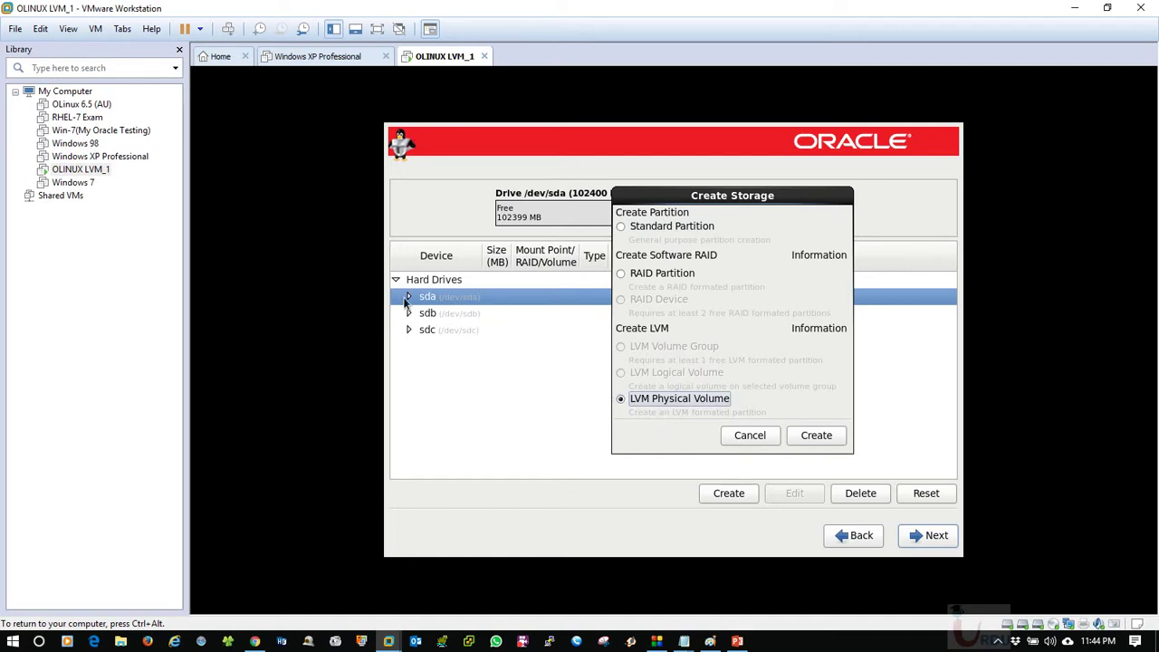
click(816, 435)
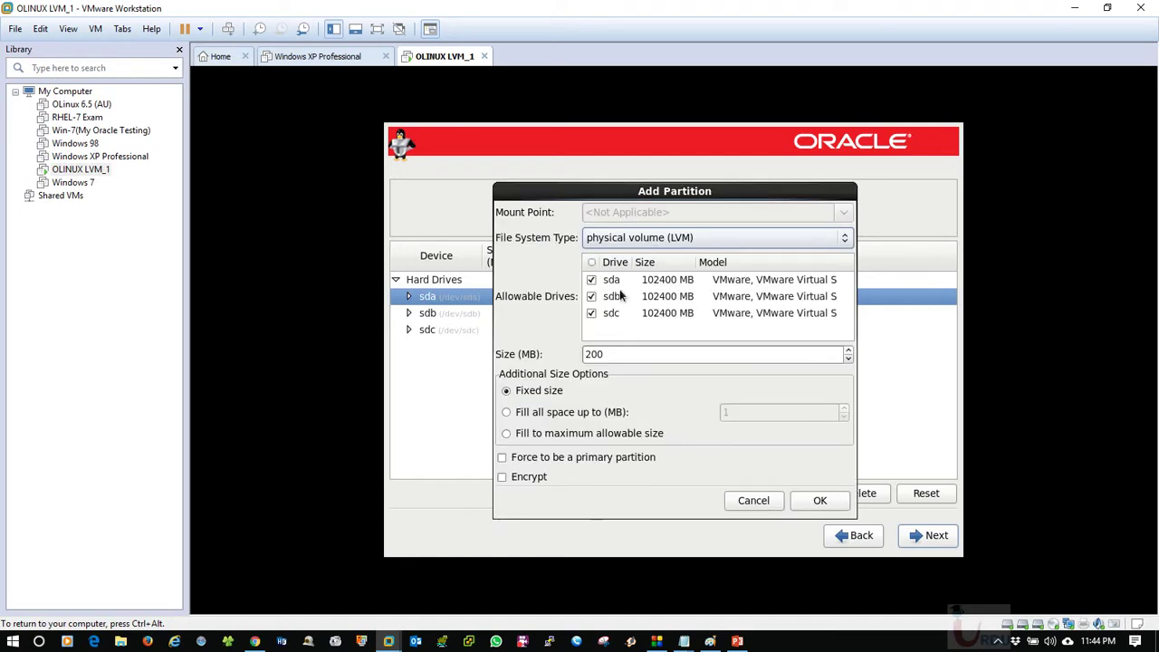
click(591, 297)
click(591, 313)
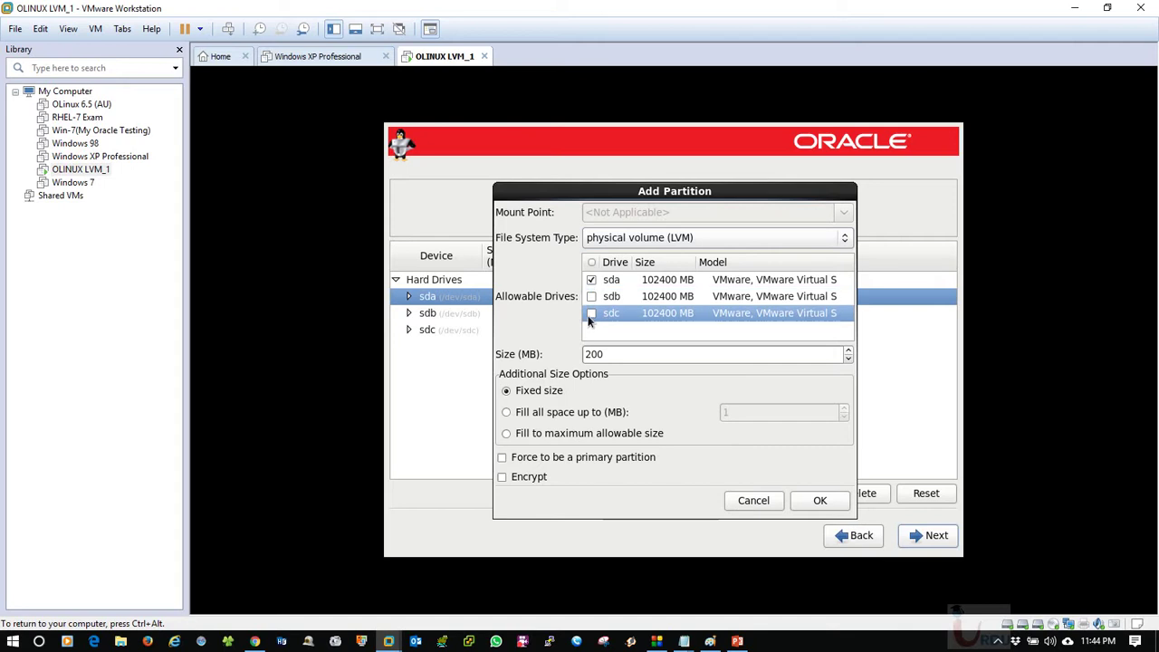
Keep the physical volume (LVM) type, set the size to 90000 MB, and confirm.
drag(648, 196, 749, 169)
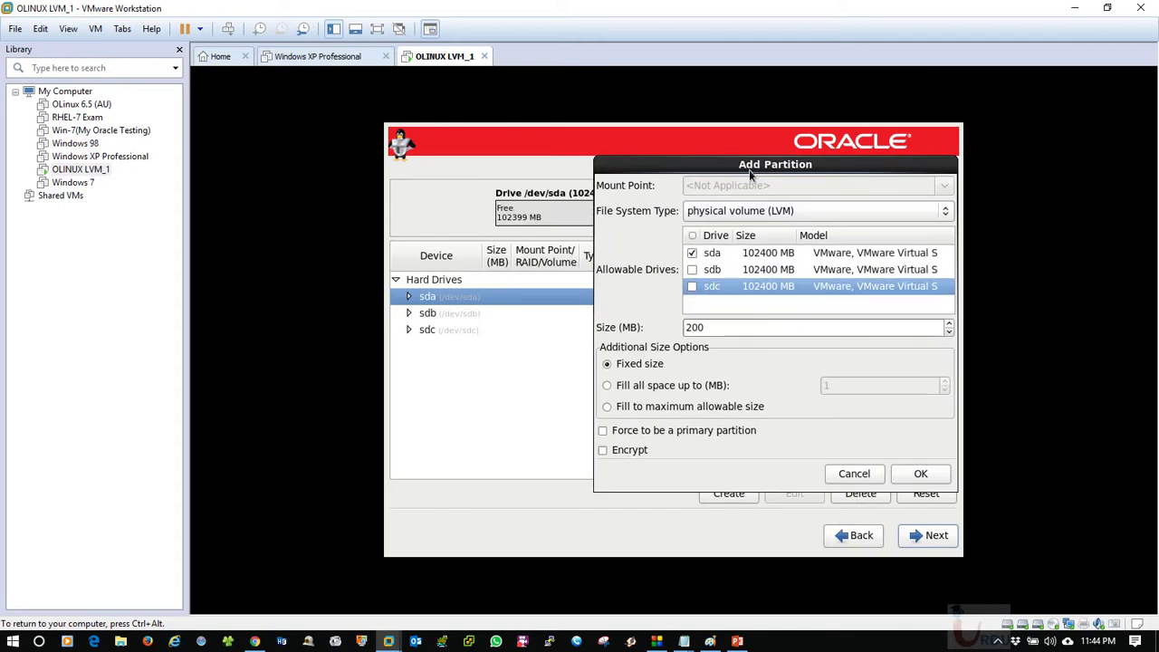
click(742, 253)
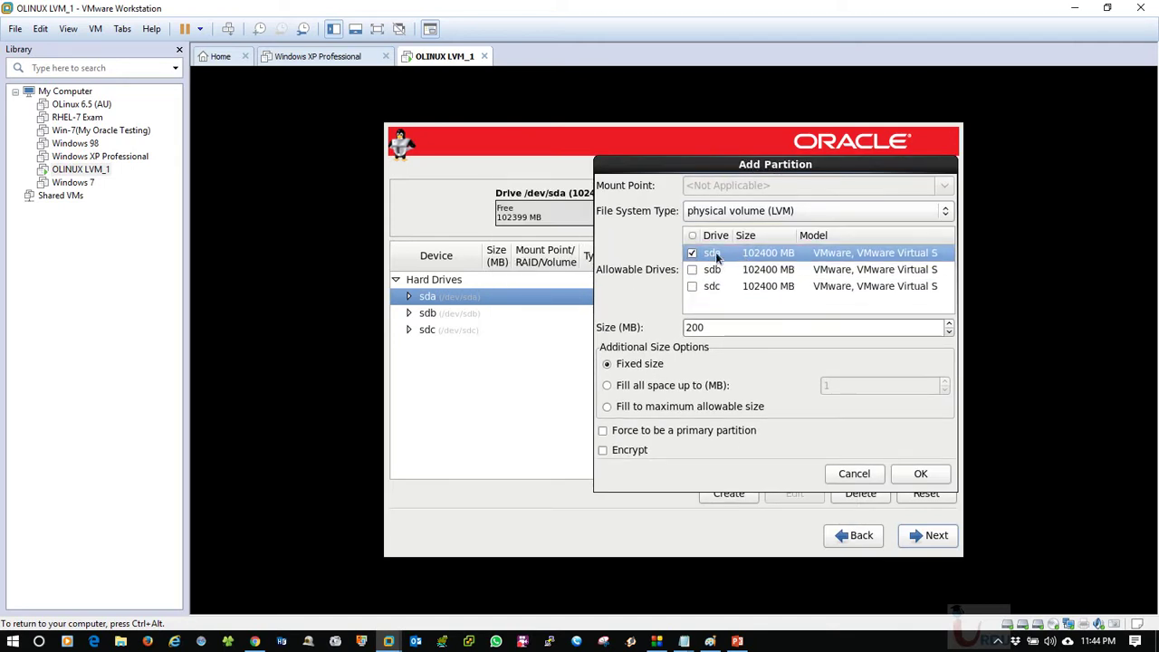
drag(766, 164, 707, 167)
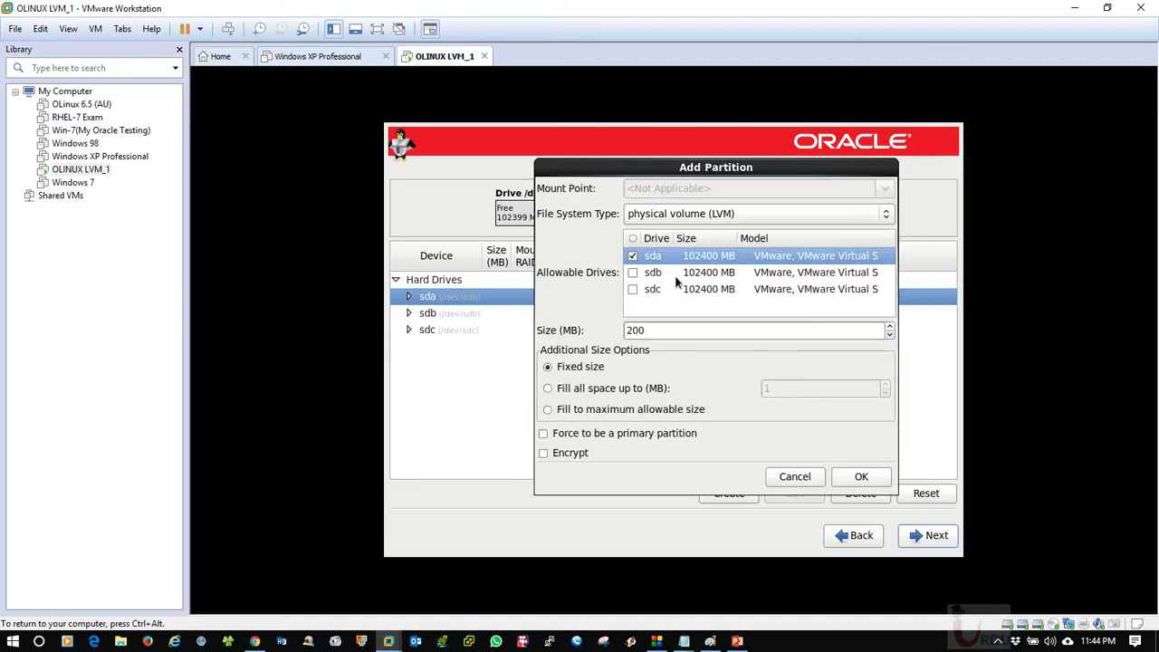
click(648, 329)
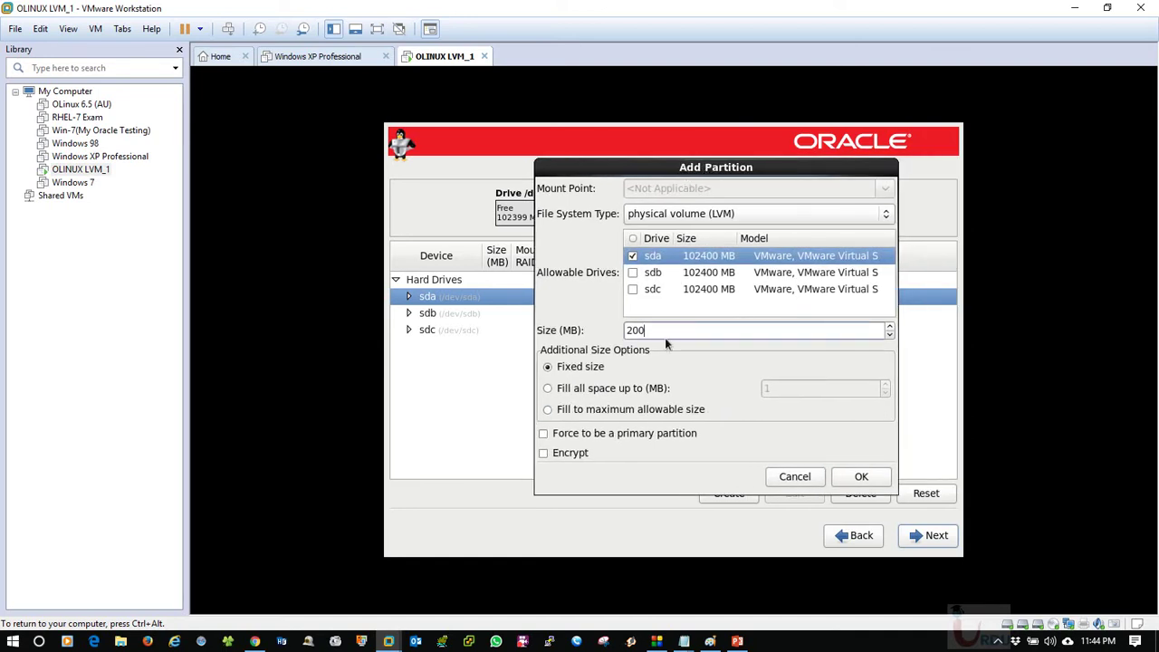
double_click(678, 329)
click(738, 212)
click(738, 212)
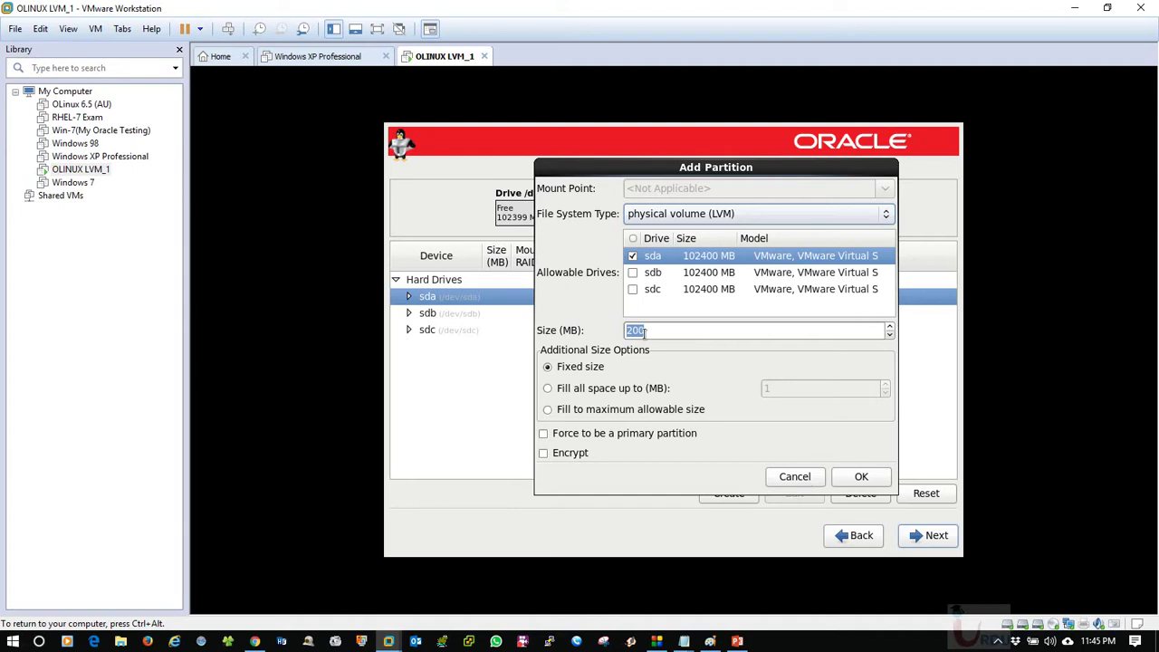
drag(720, 333, 586, 337)
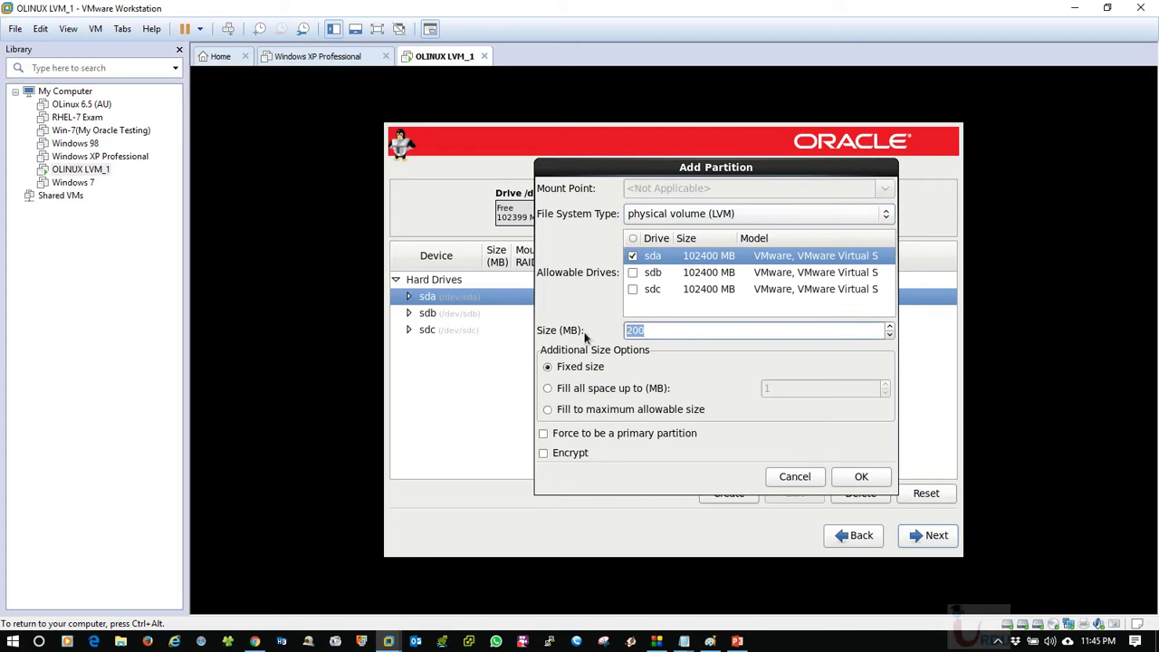
text(90000)
click(860, 477)
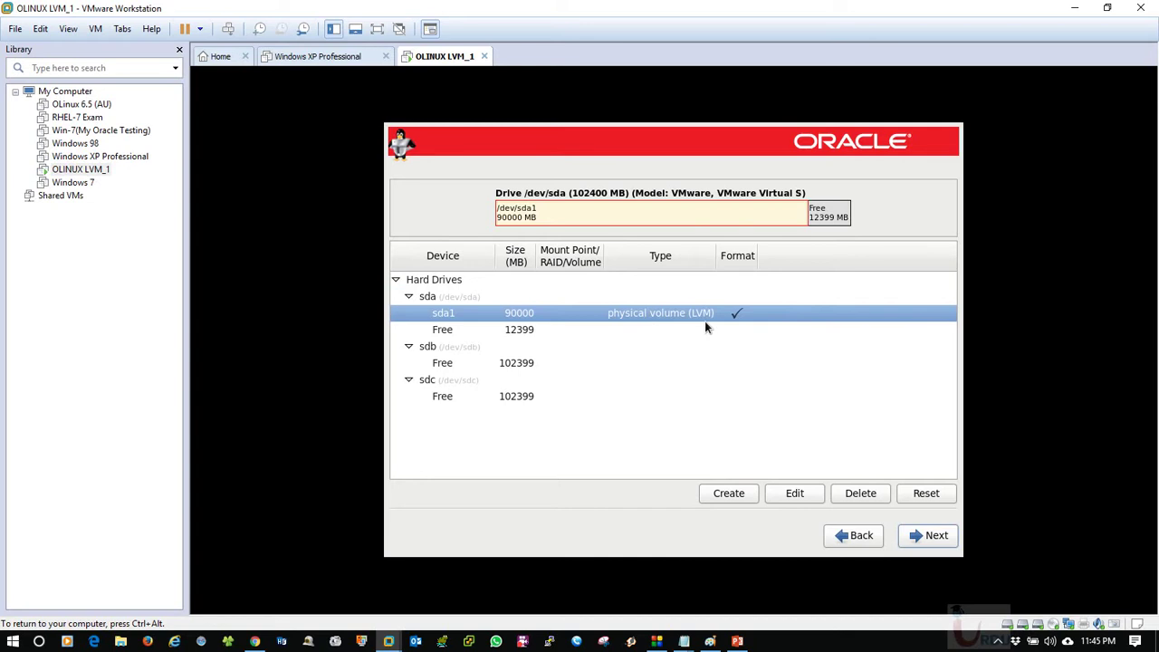
Review sda1 and sda's free space, cancel a new Create, then select sdb's free space.
click(518, 331)
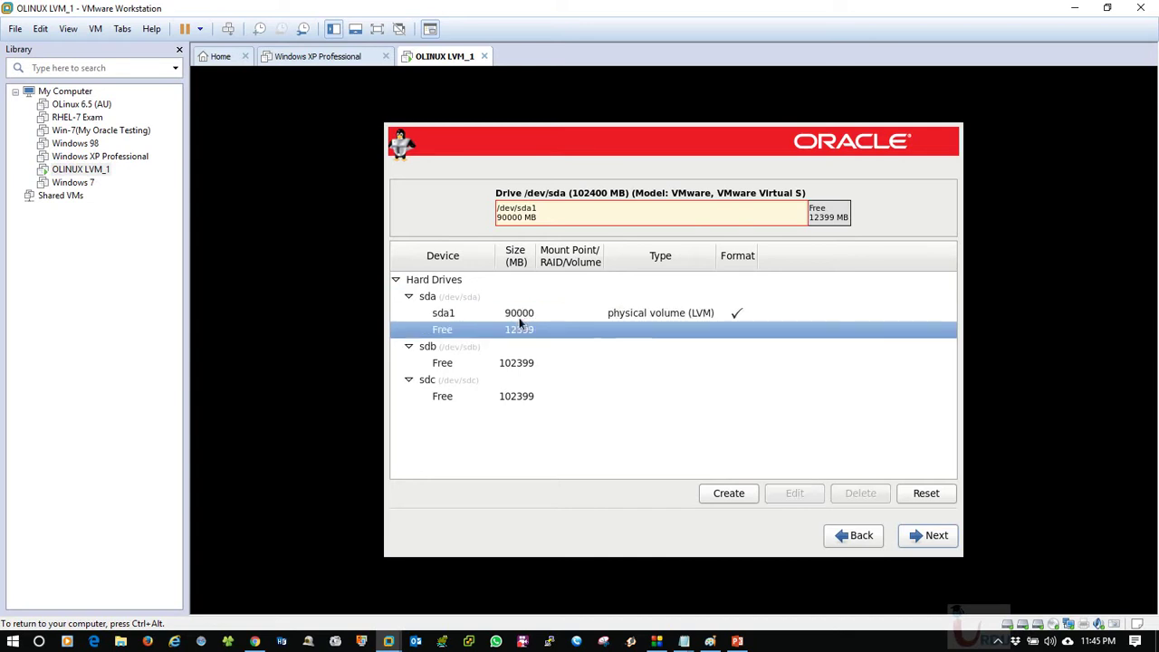
click(518, 316)
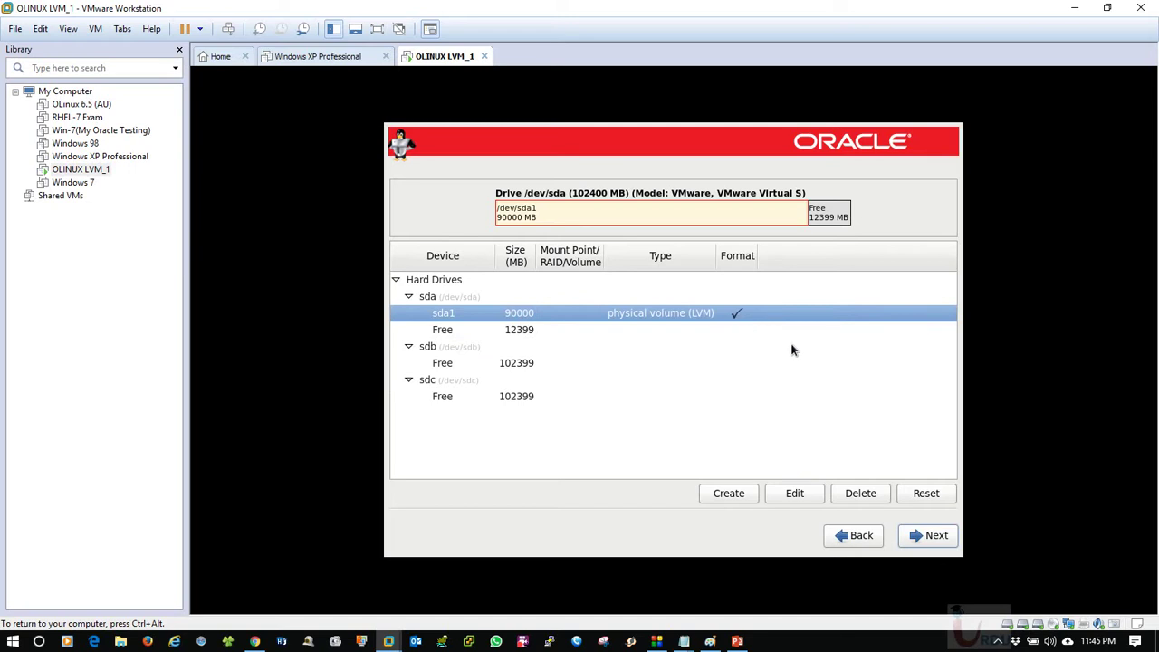
click(728, 496)
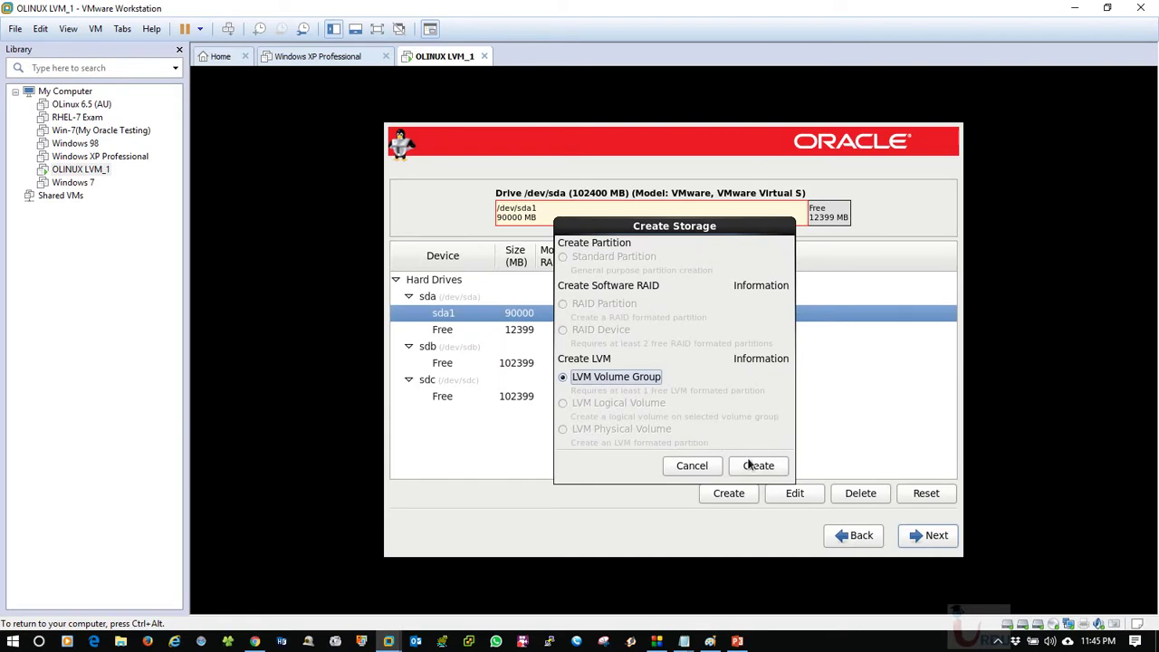
click(703, 472)
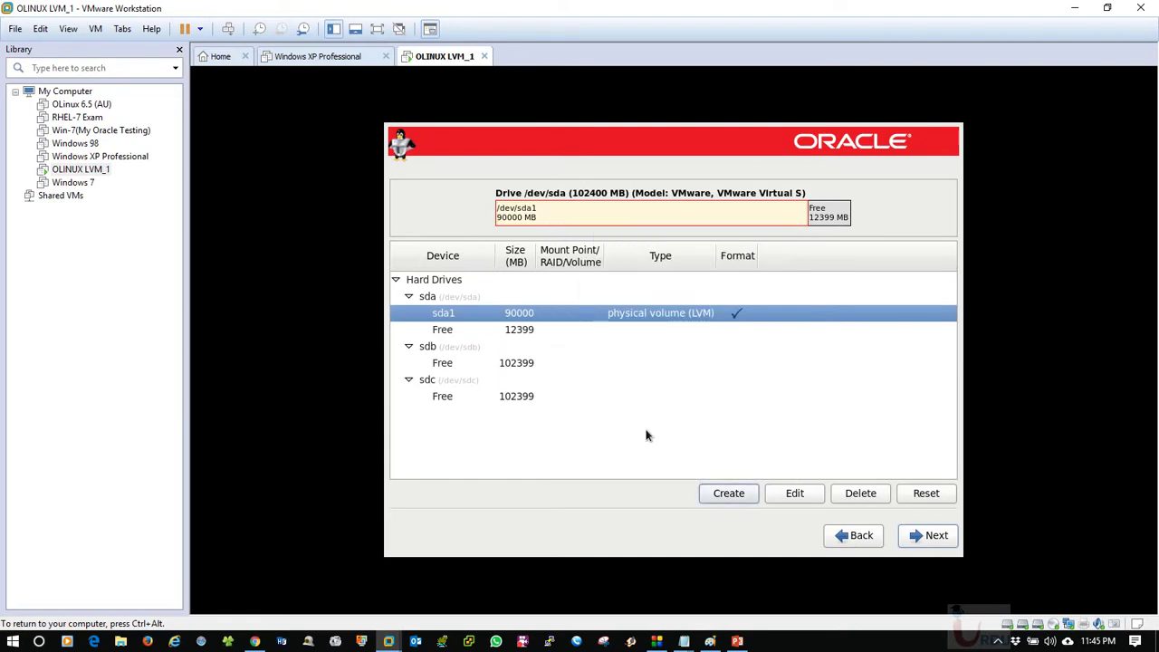
click(525, 364)
Create sdb1, an LVM physical volume on sdb only, filling the maximum allowable size.
click(728, 495)
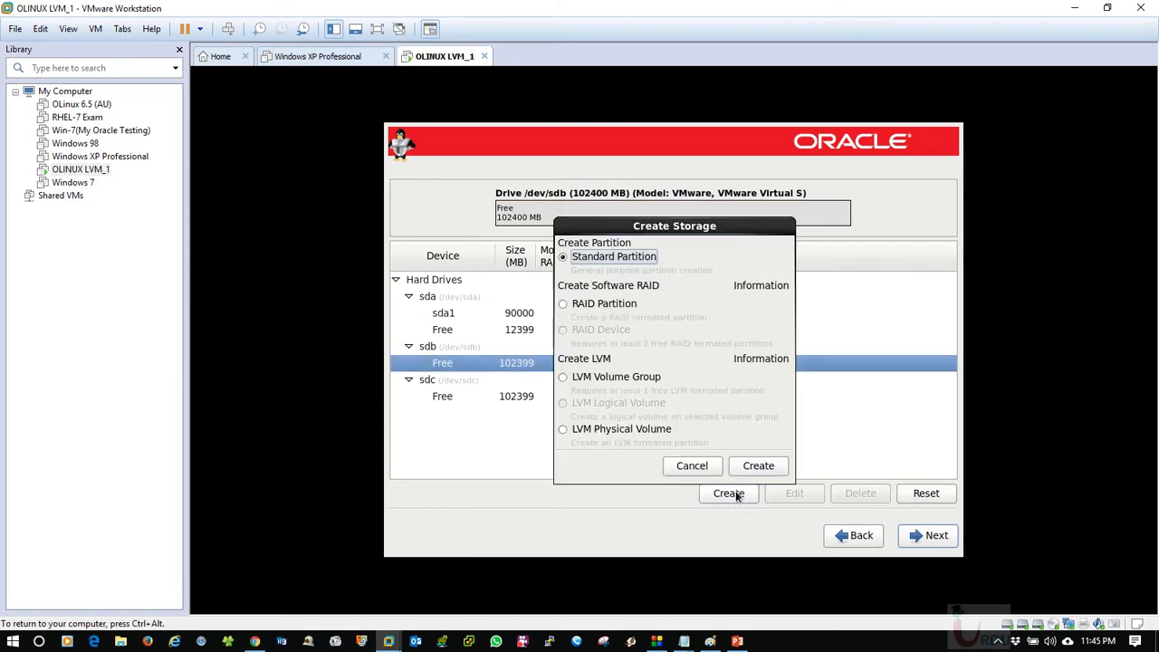
click(560, 430)
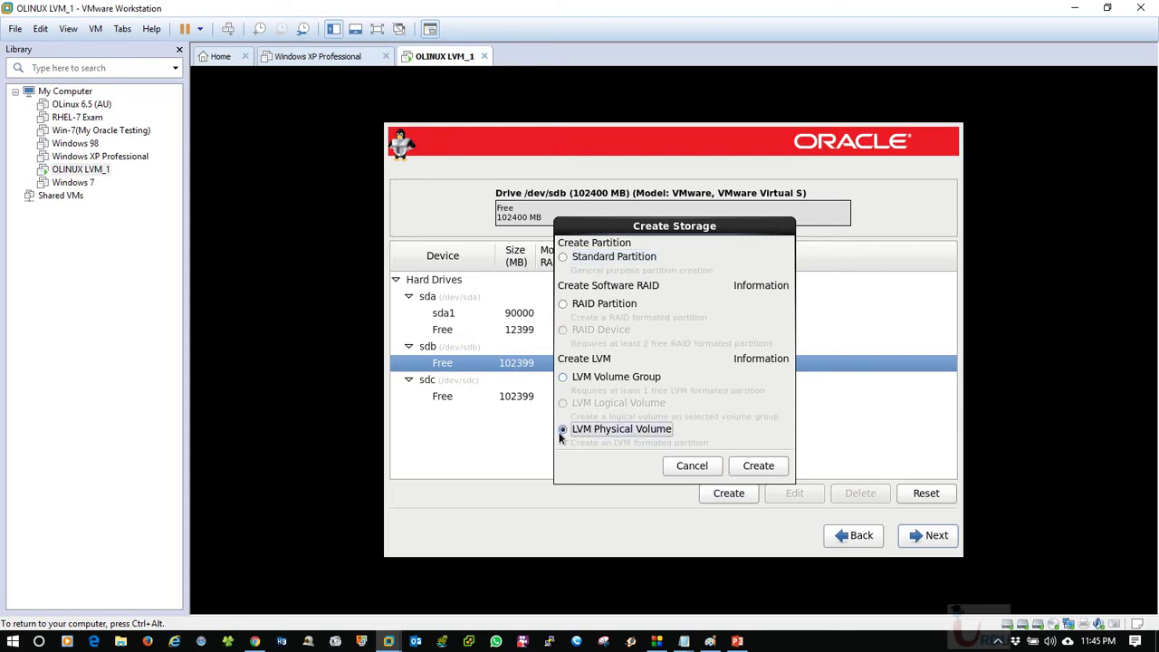
click(758, 465)
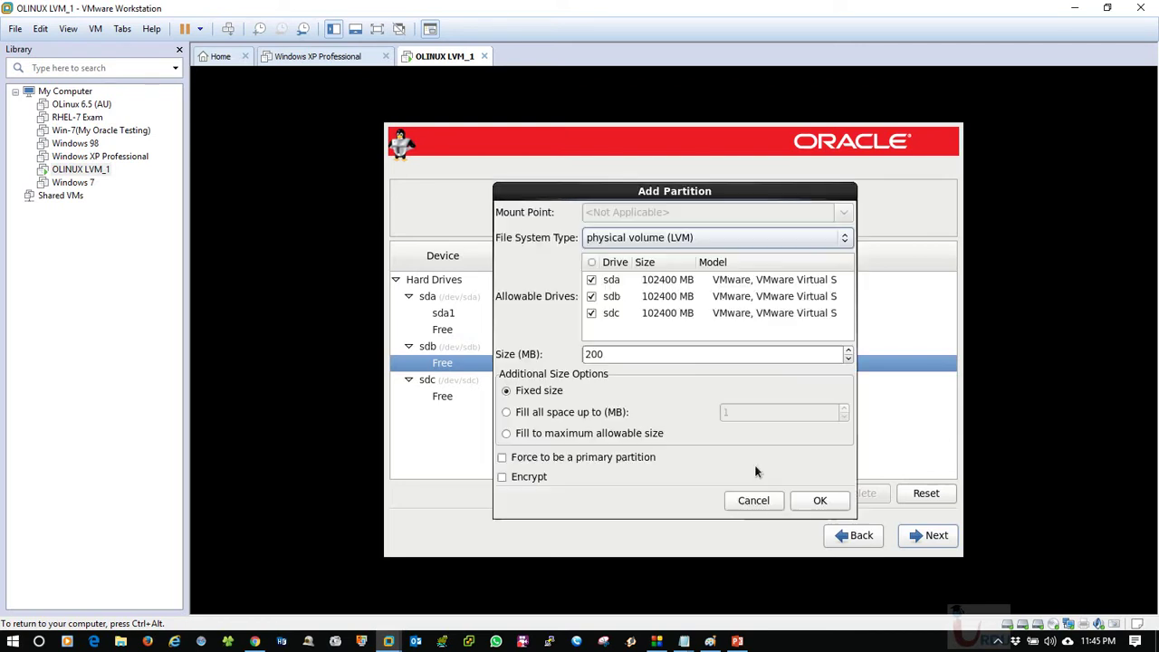
click(592, 313)
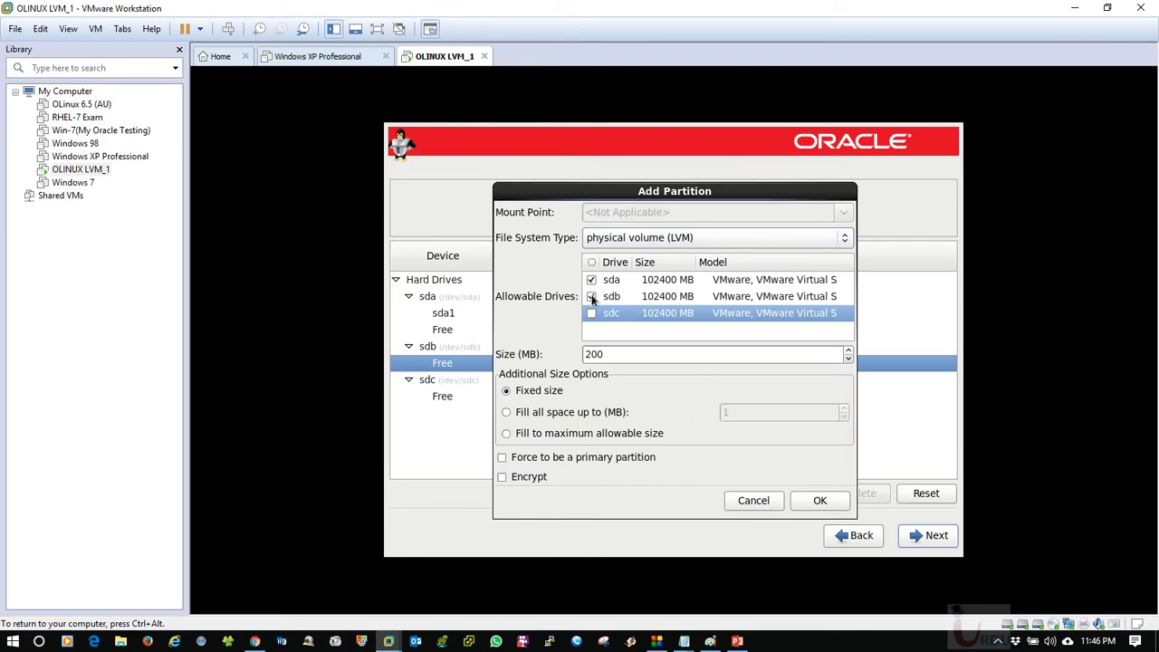
click(591, 279)
click(608, 298)
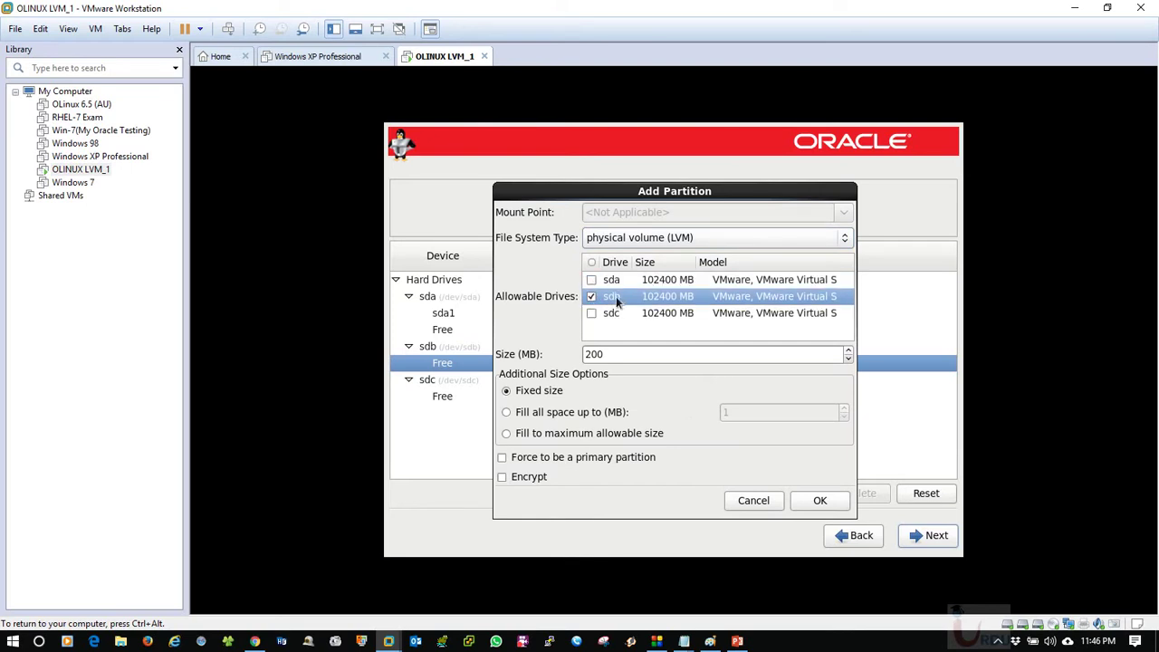
drag(669, 354, 566, 354)
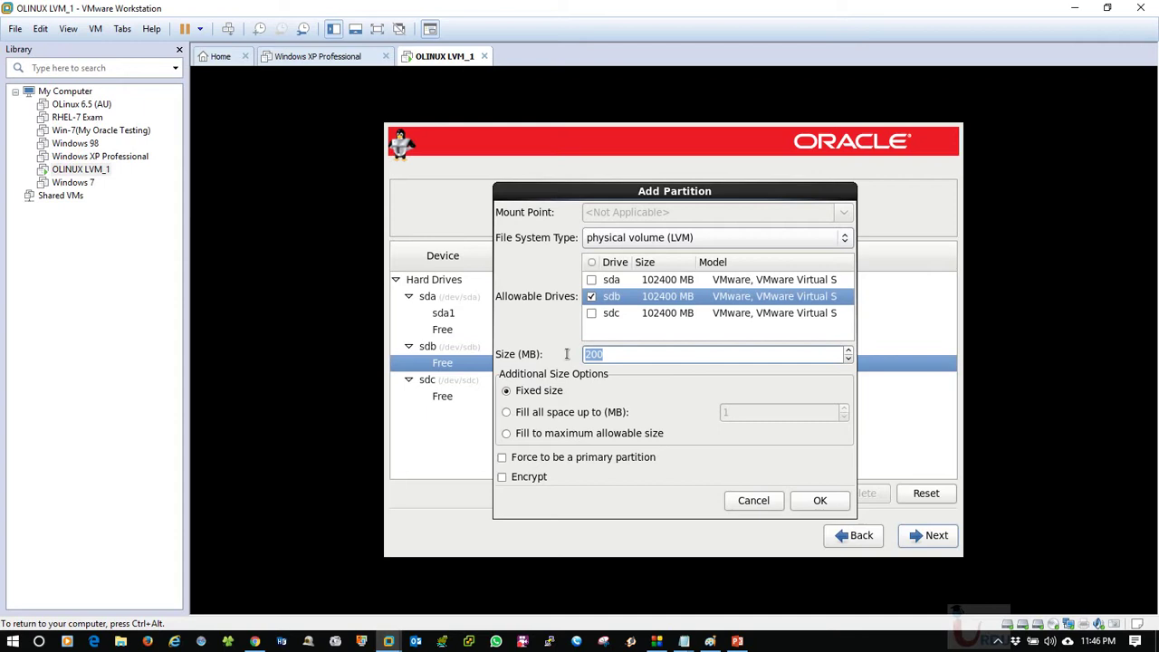
click(536, 433)
click(820, 503)
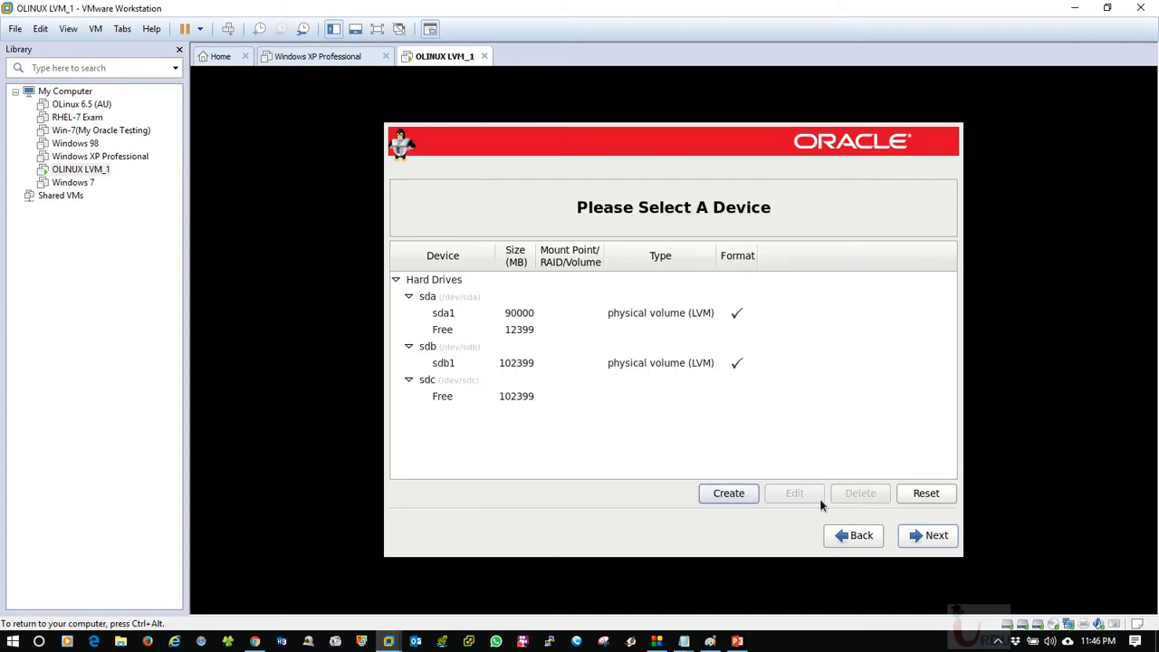
click(630, 362)
Create sdc1, an LVM physical volume on sdc only, filling all available space.
click(548, 395)
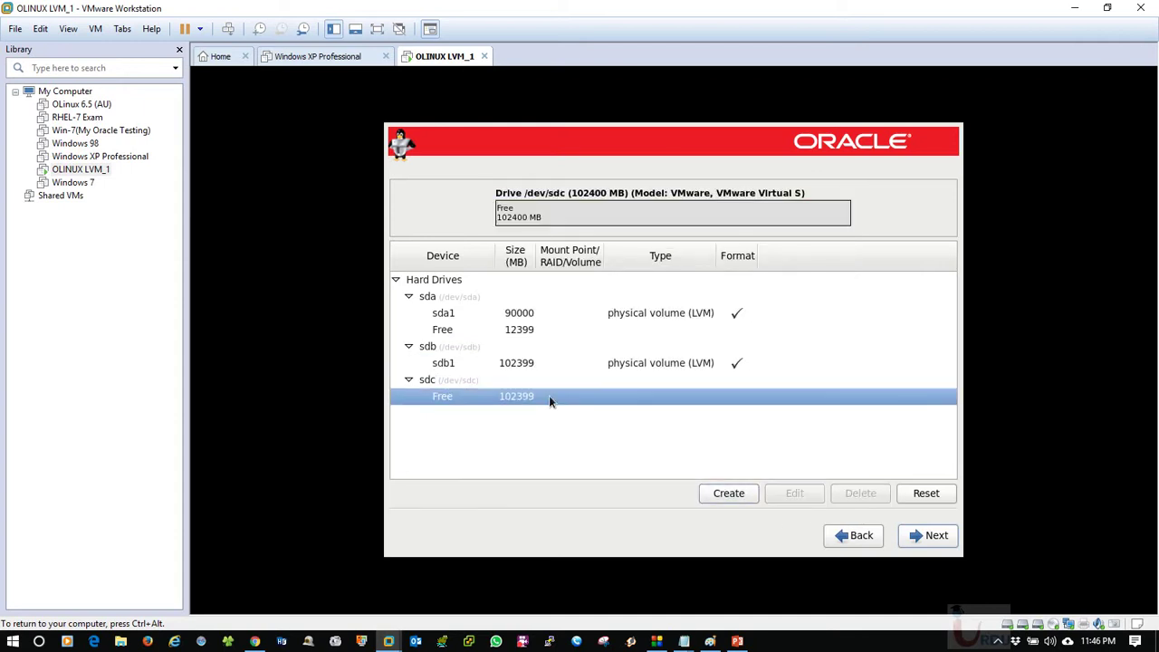
click(728, 494)
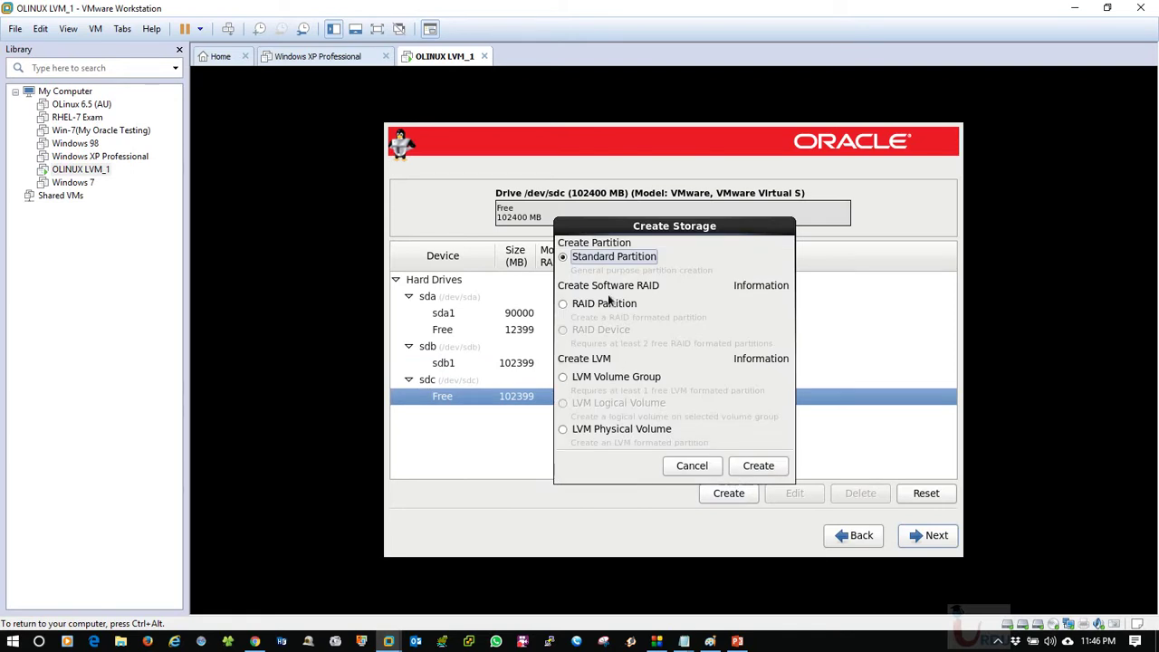
click(647, 431)
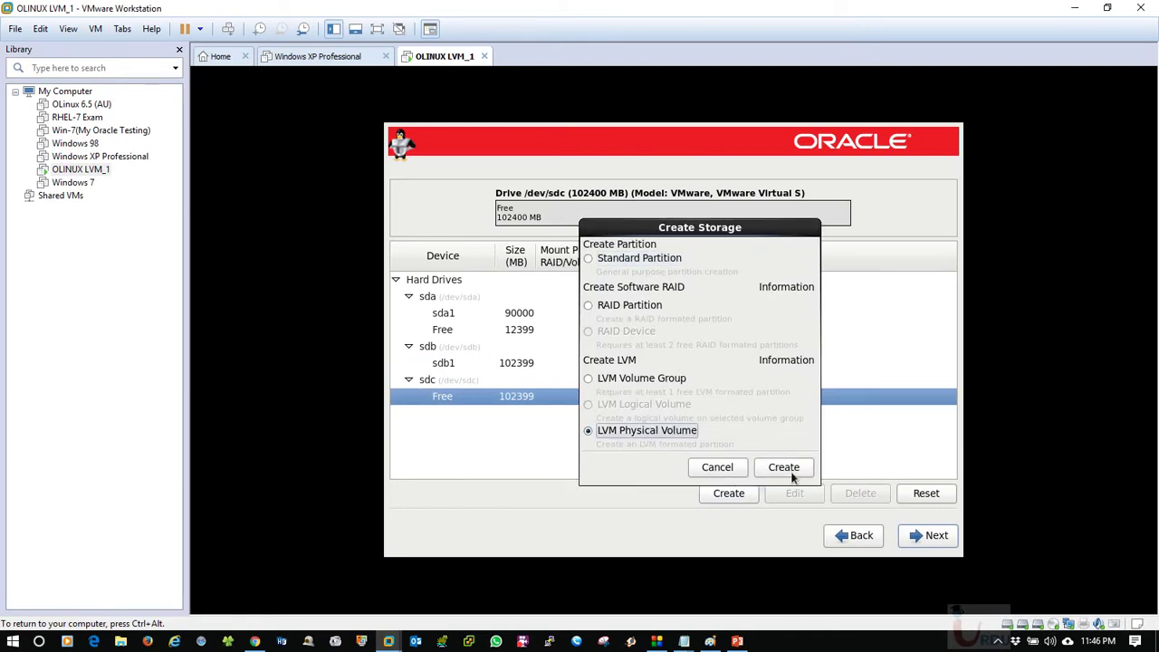
click(784, 467)
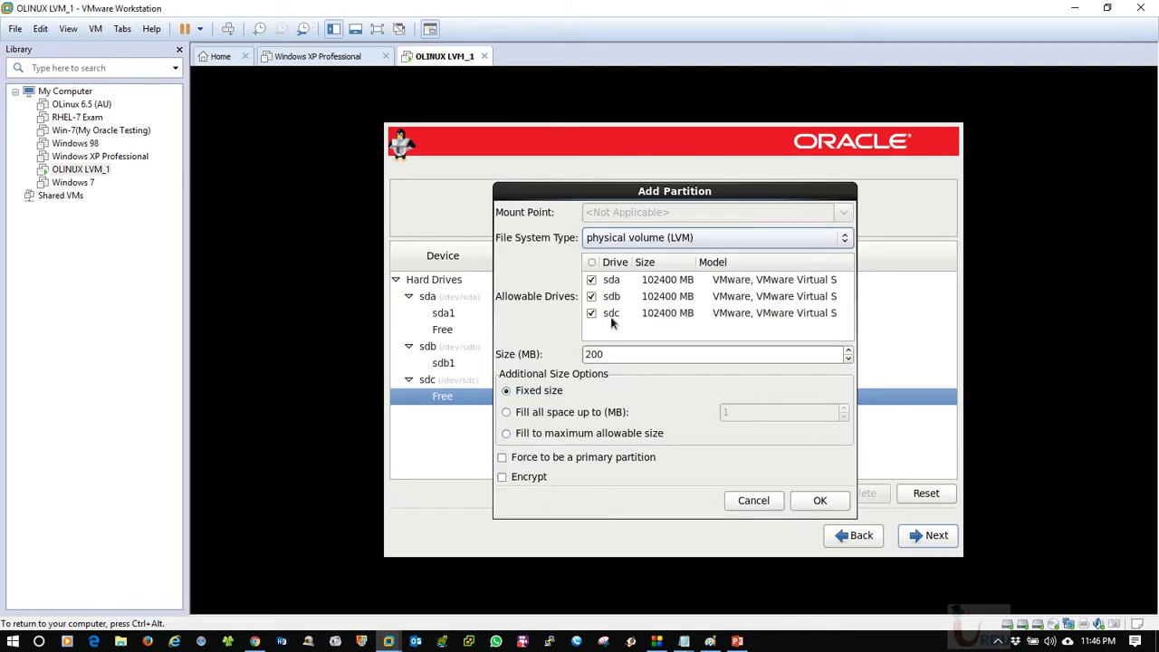
click(591, 280)
click(591, 296)
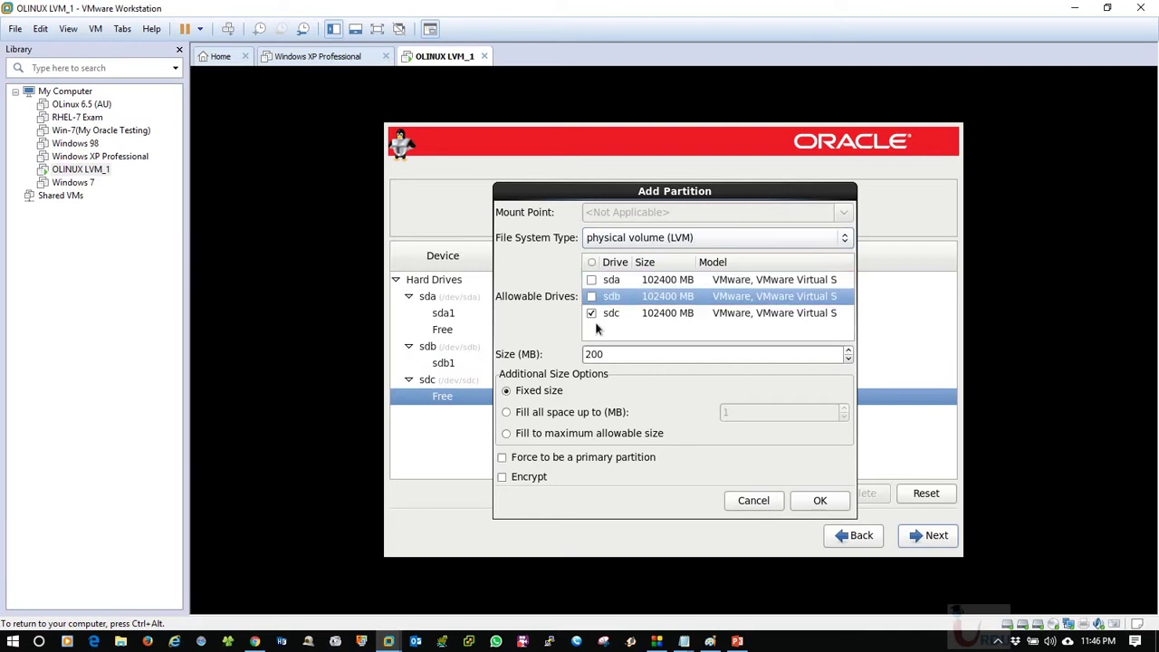
click(616, 313)
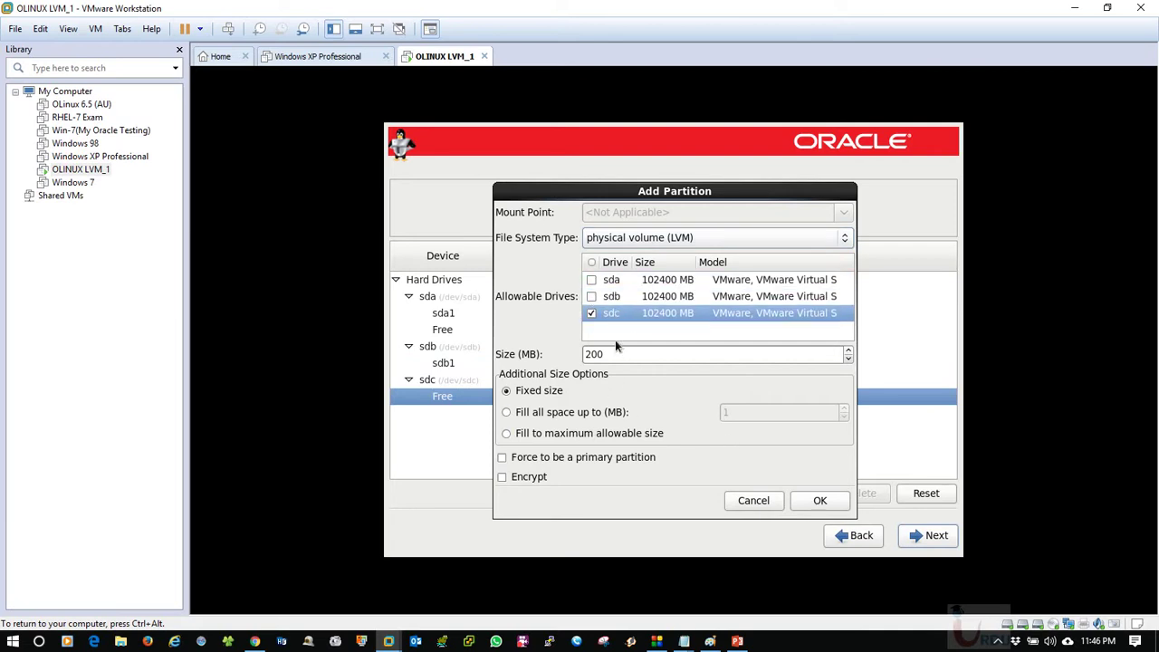
click(554, 434)
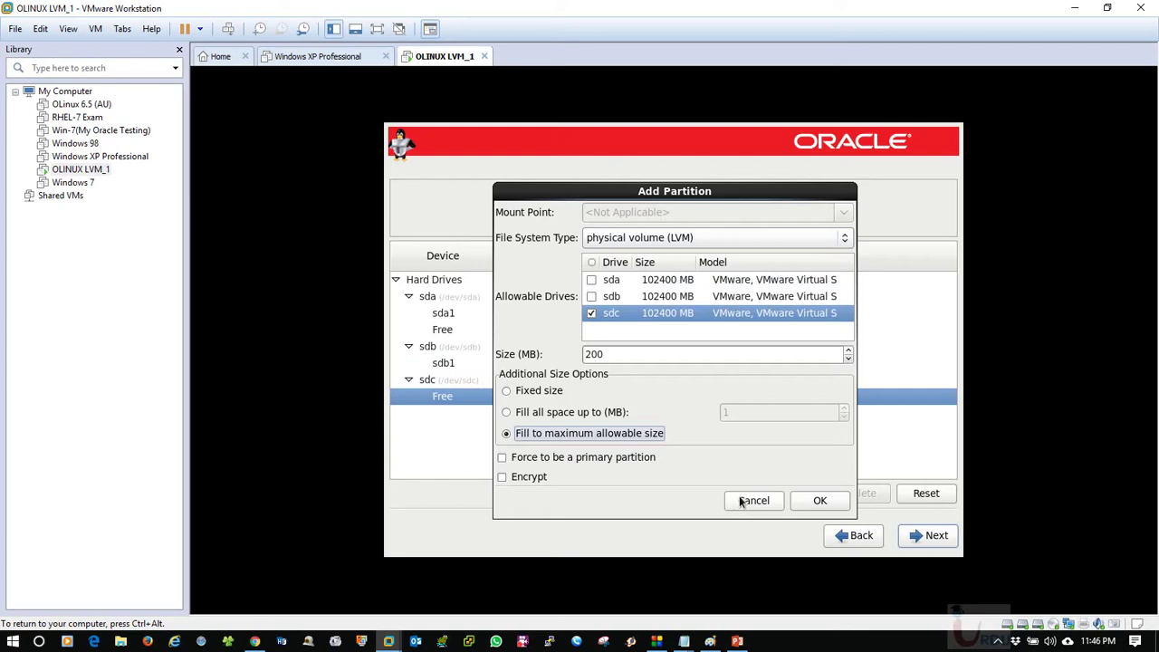
click(809, 504)
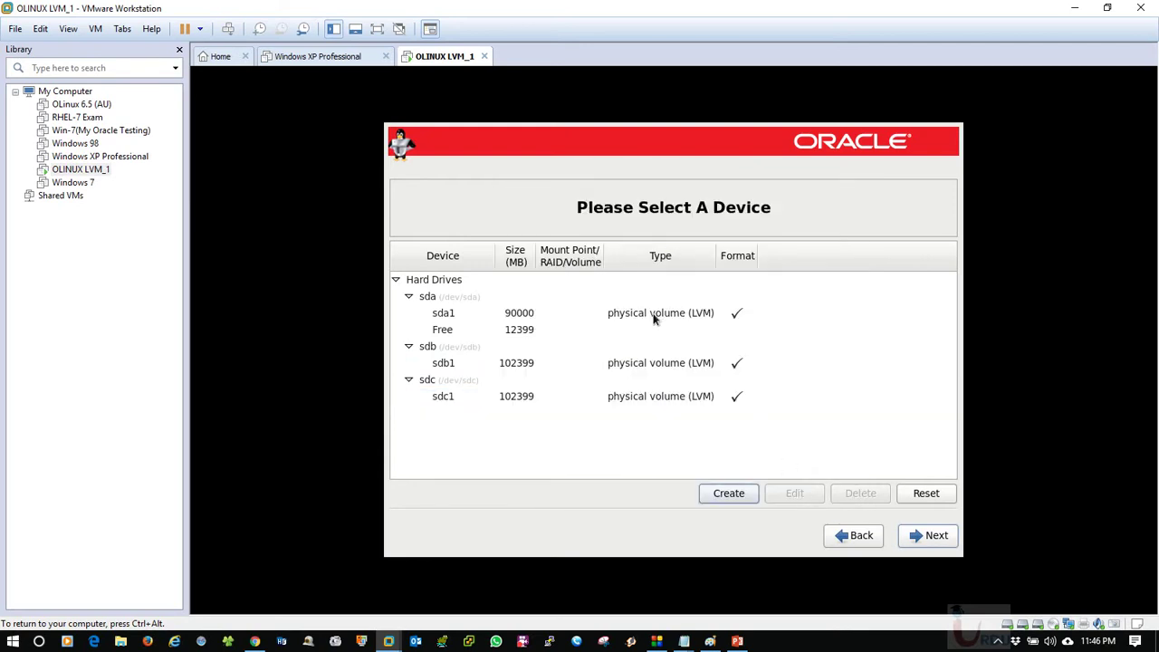
click(505, 330)
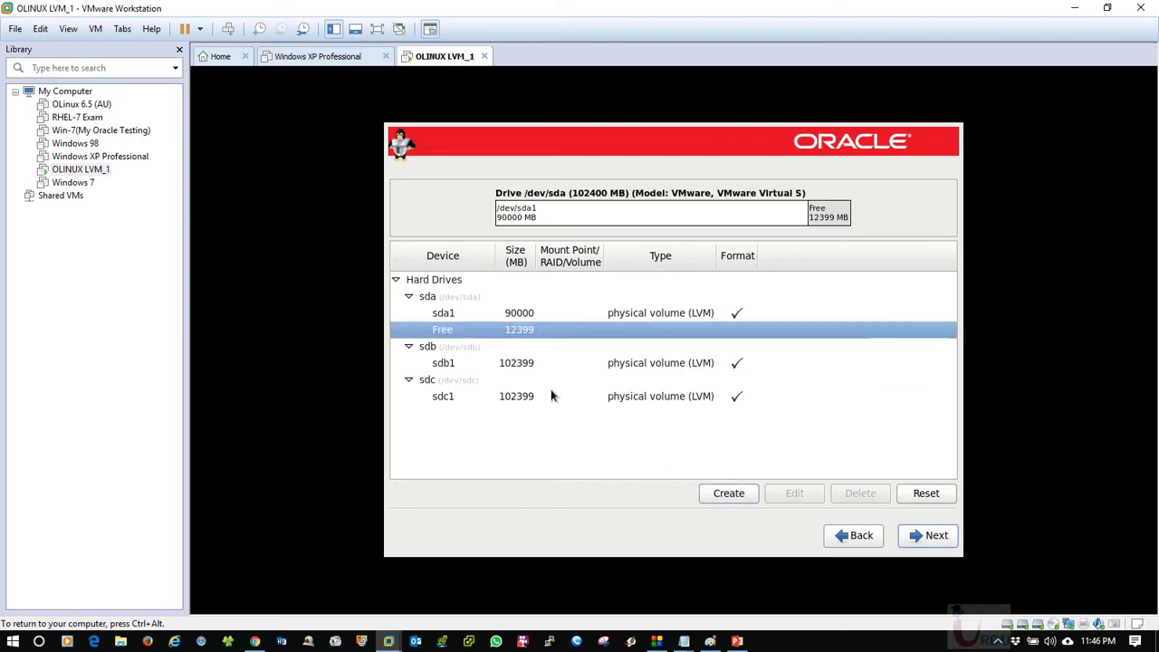
Collapse sda, sdb and sdc, glance at the LVM presentation slide, then return and select sda.
click(408, 296)
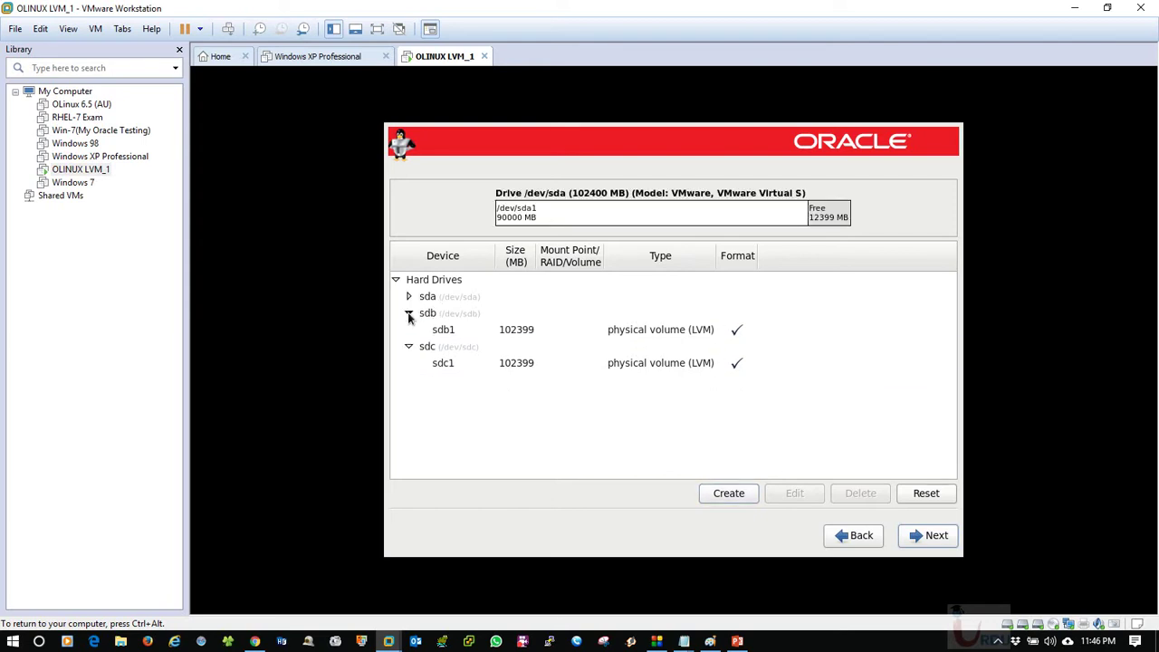
click(408, 312)
click(408, 329)
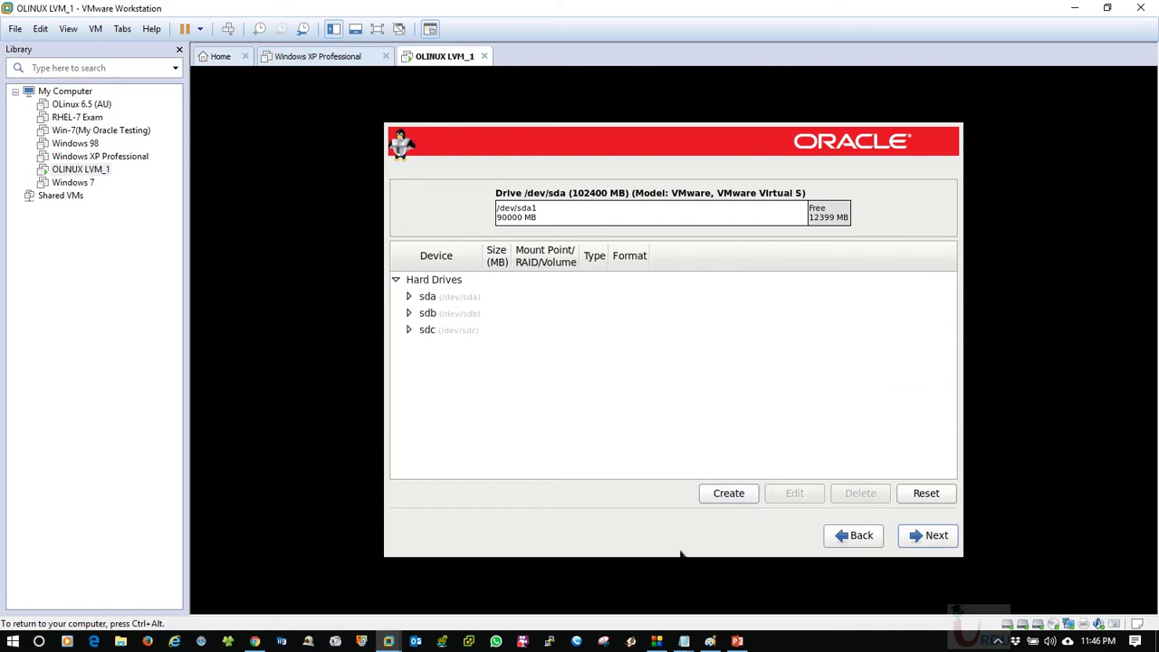
click(738, 641)
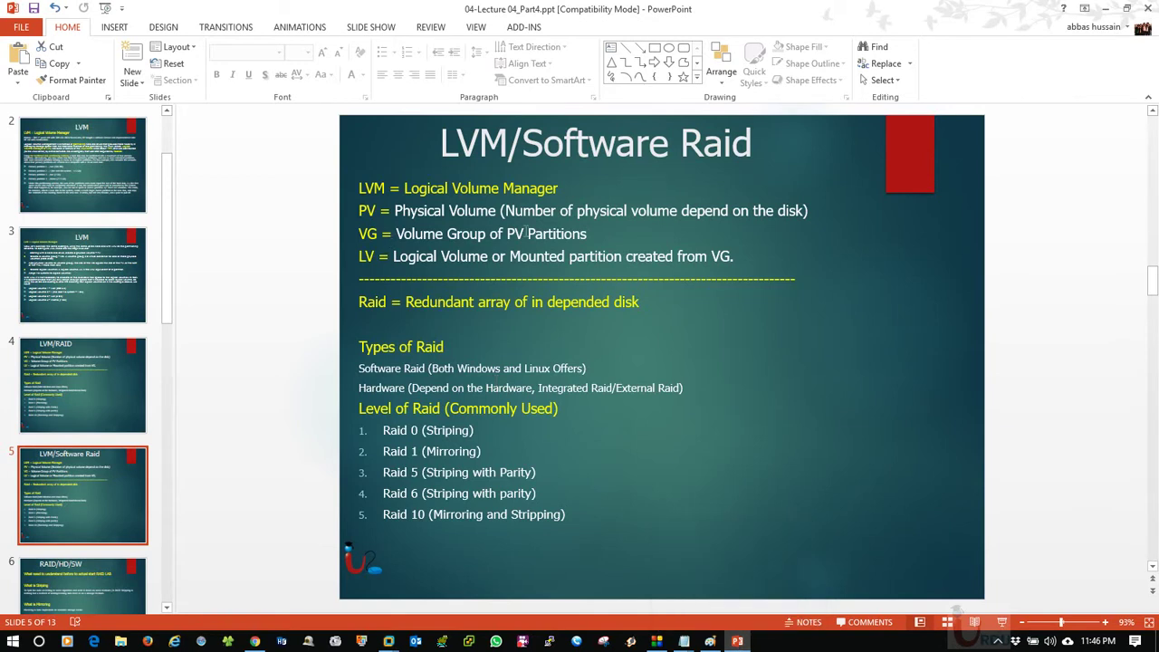
key(alt+Tab)
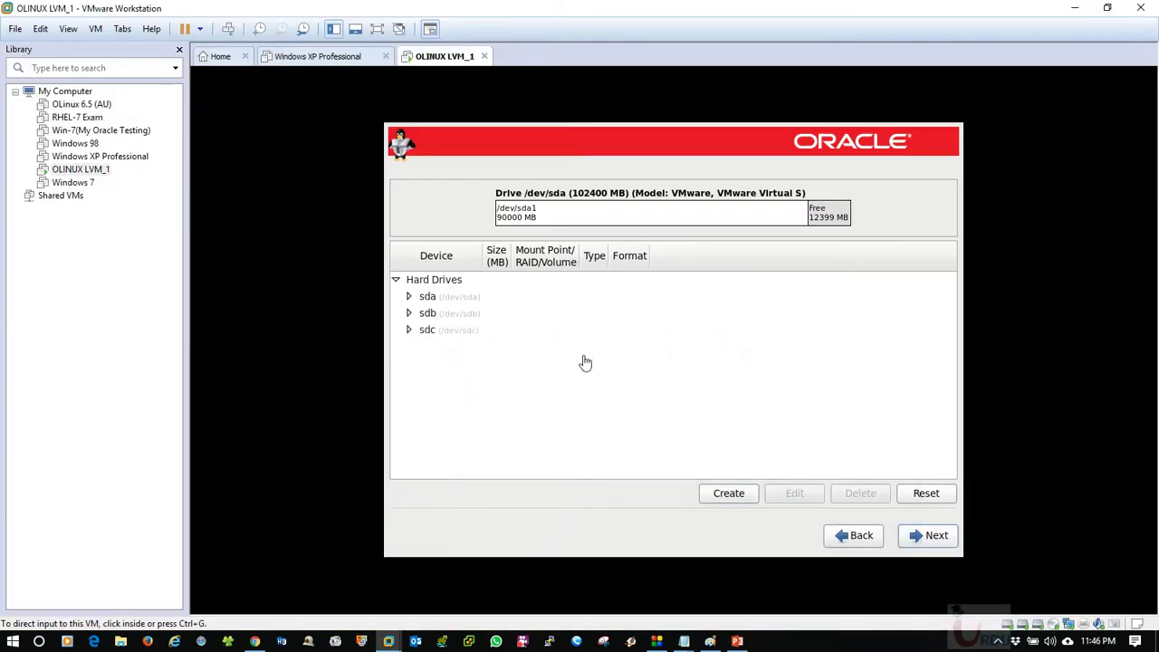
click(468, 308)
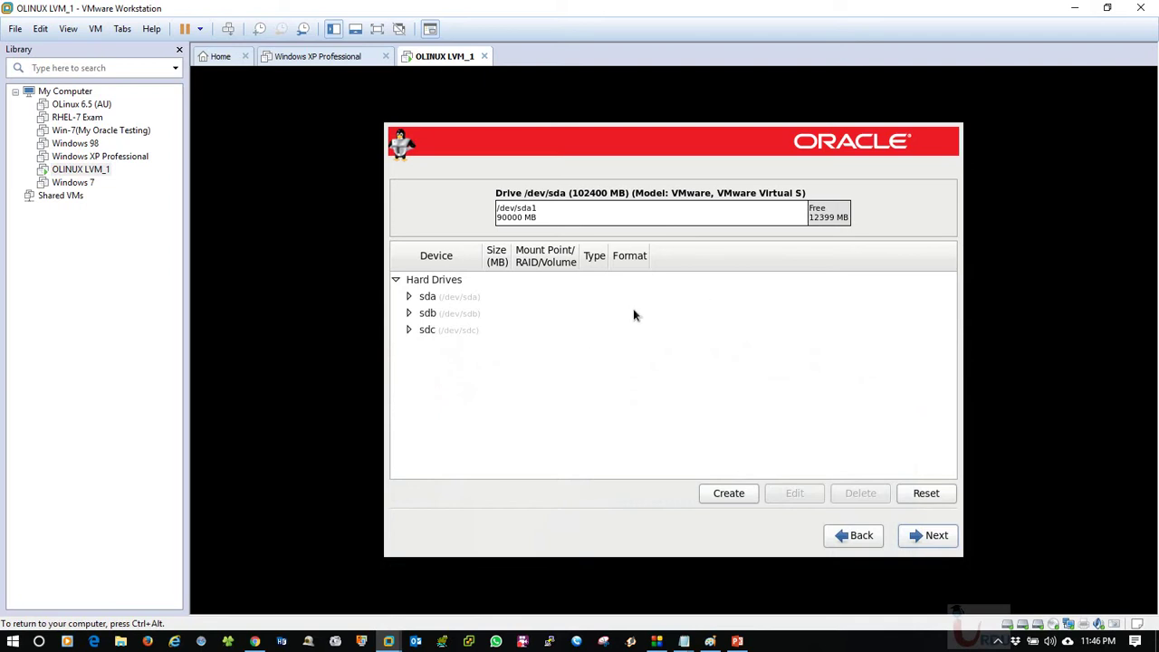
click(437, 297)
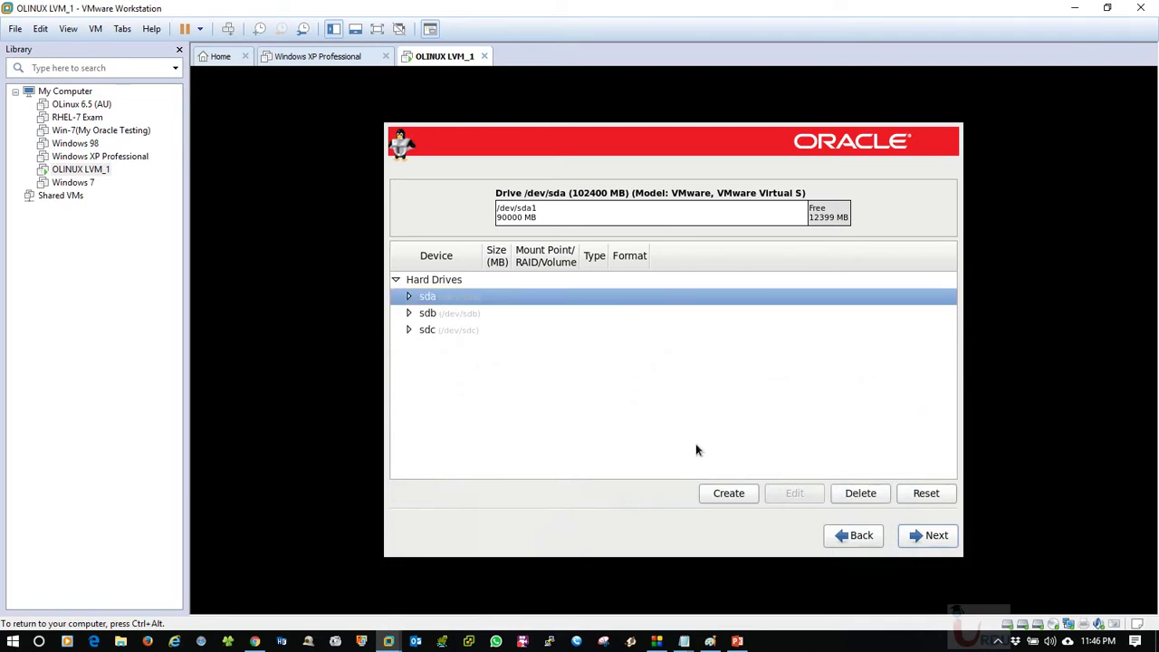
Create an LVM Volume Group named VG01 with sda1, sdb1 and sdc1 all checked.
click(728, 493)
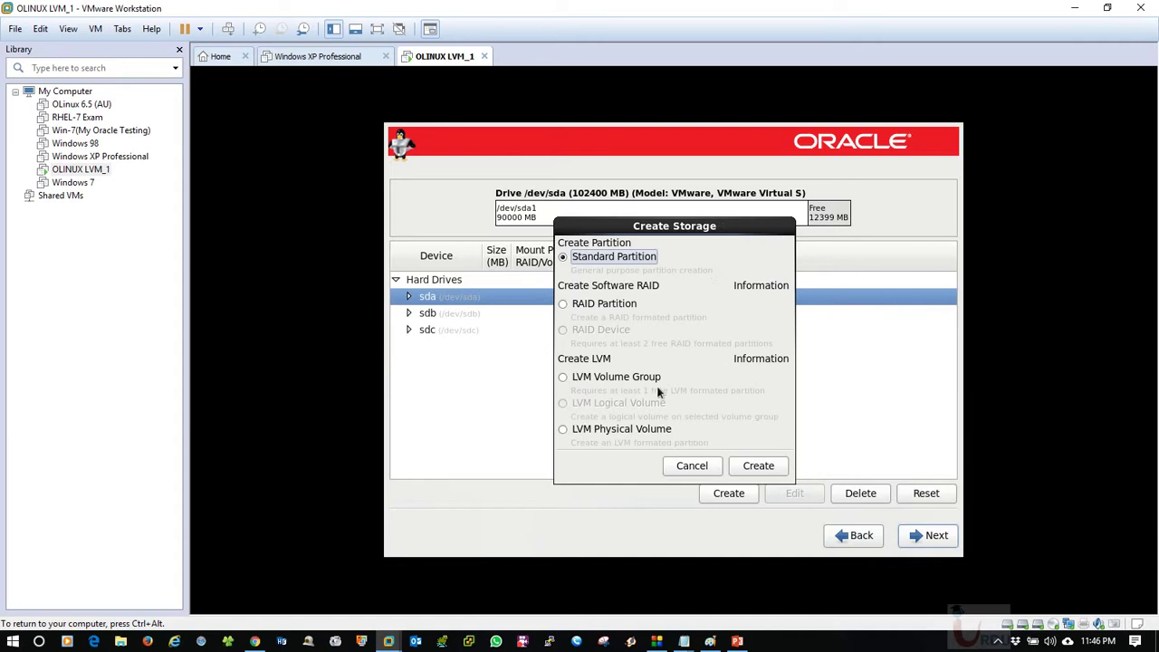
click(585, 383)
click(615, 385)
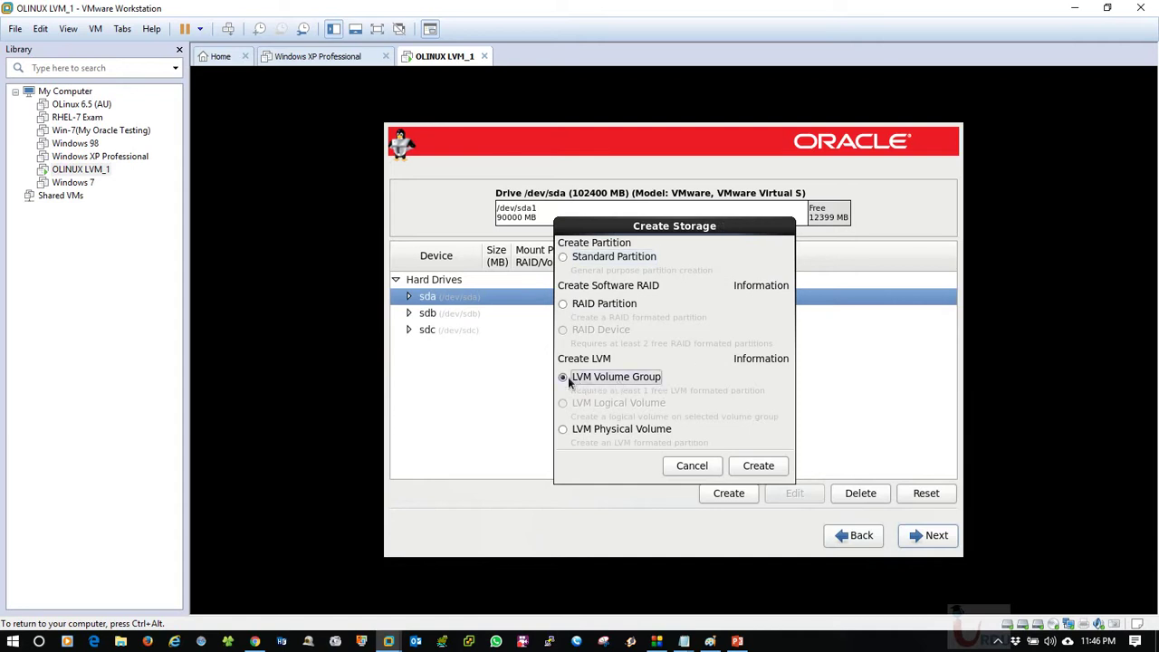
click(757, 465)
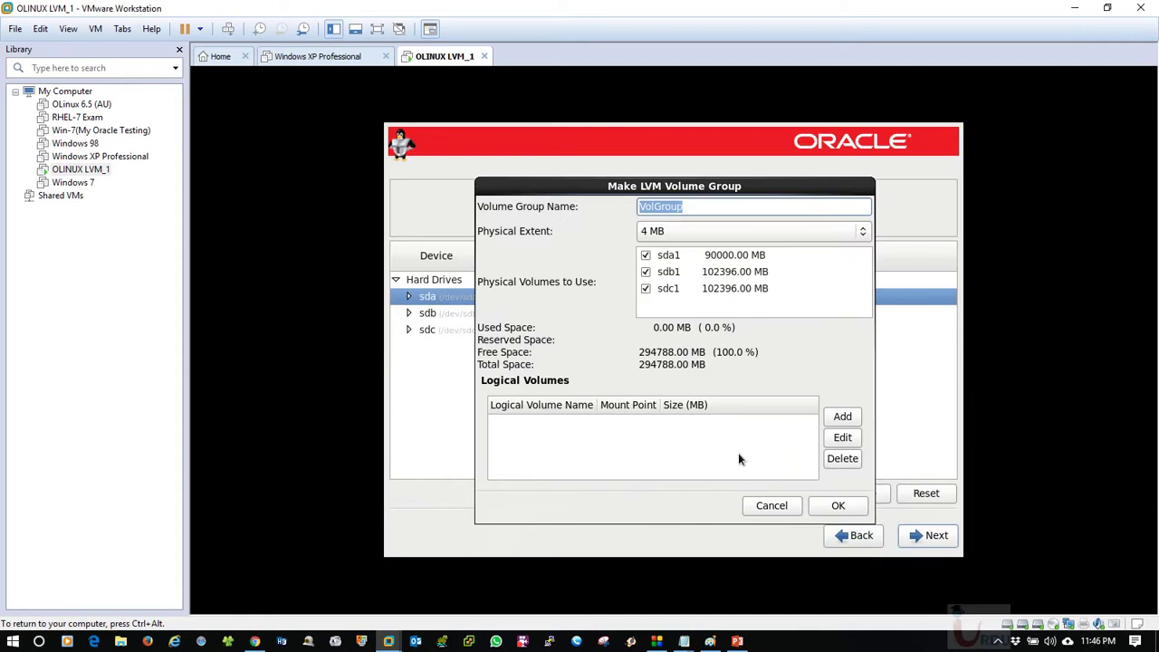
drag(688, 185, 712, 180)
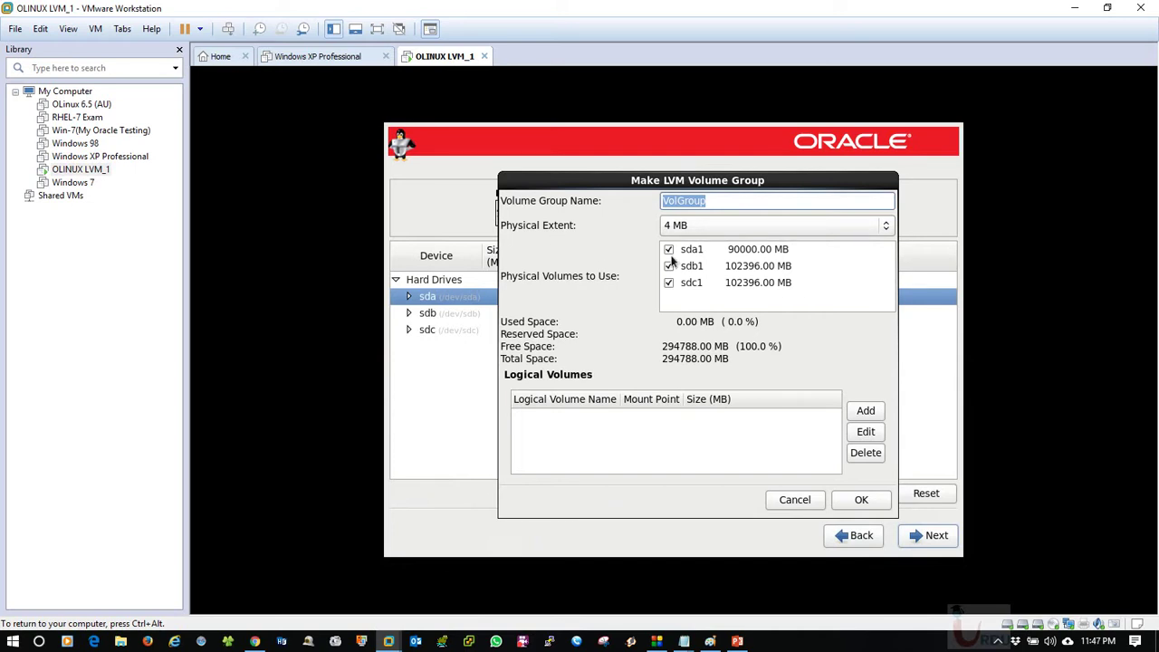
drag(724, 178, 628, 199)
click(766, 197)
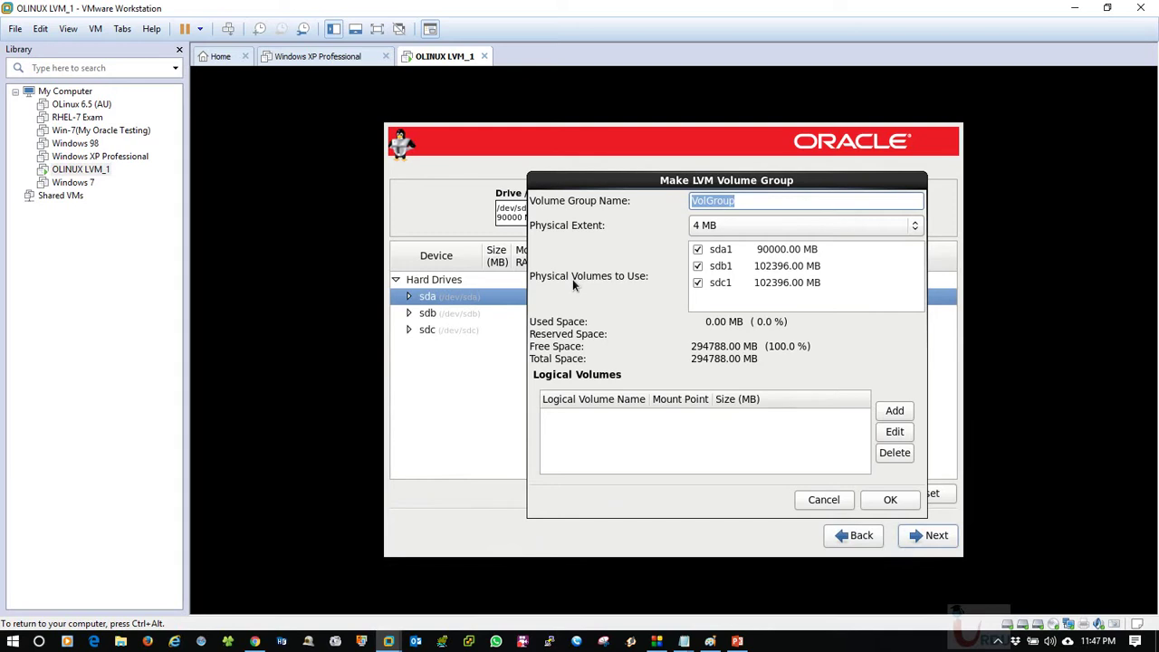
text(VG01)
click(875, 499)
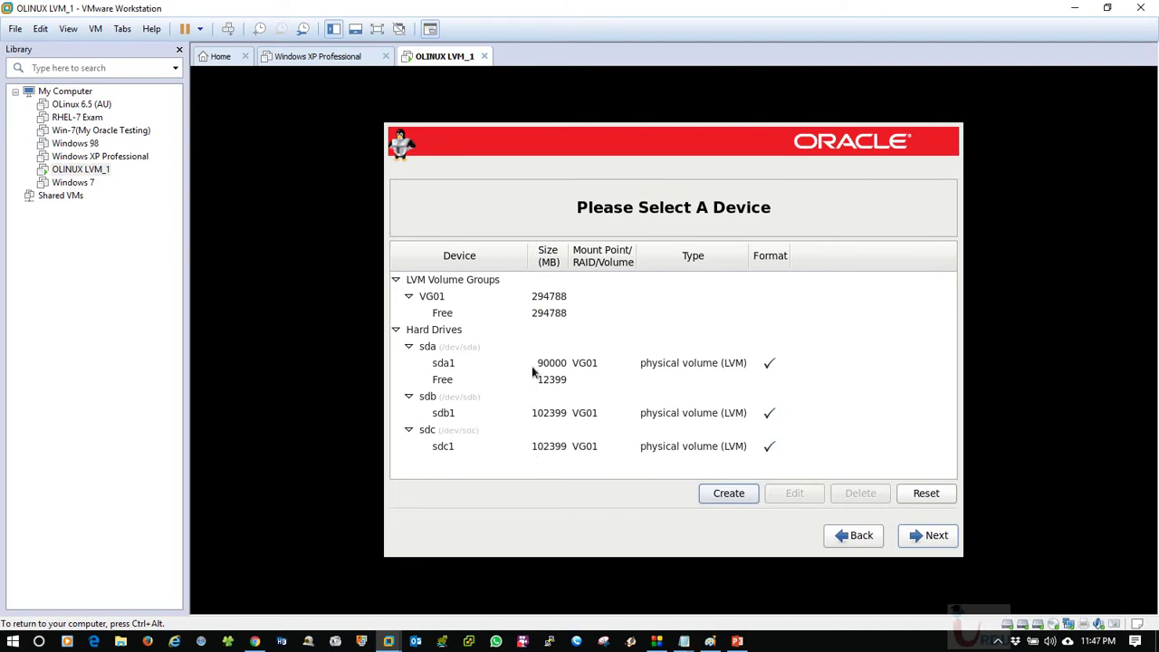
Inspect VG01 and its physical volumes sda1, sdb1 and sdc1, then collapse the drive list.
click(534, 312)
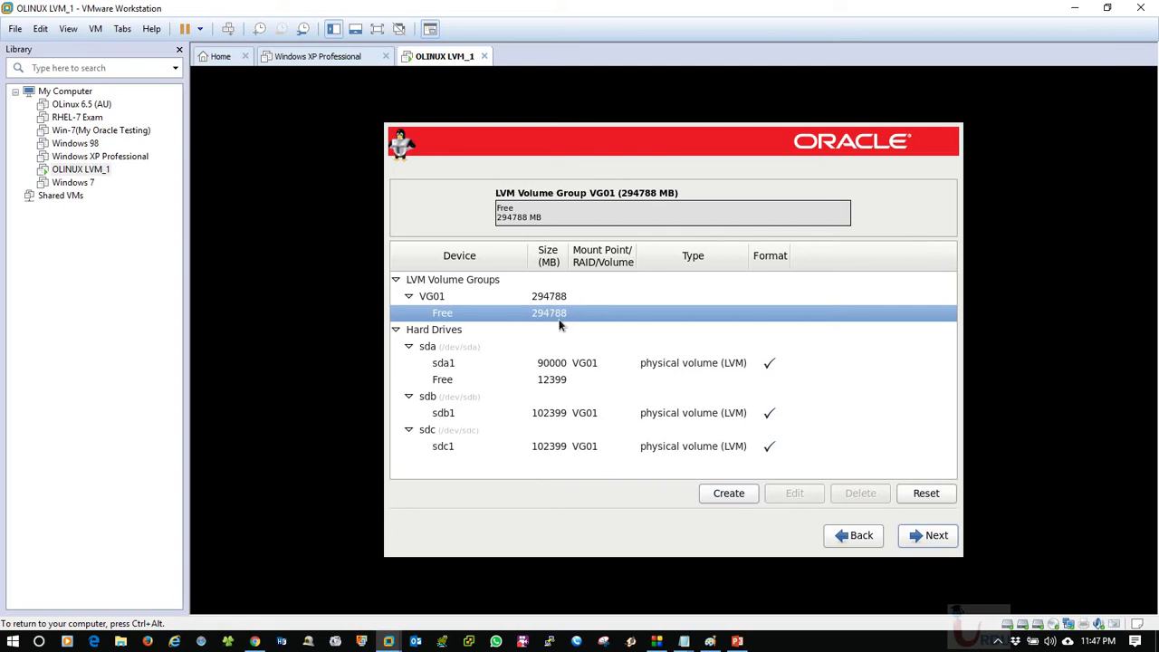
click(551, 365)
click(552, 413)
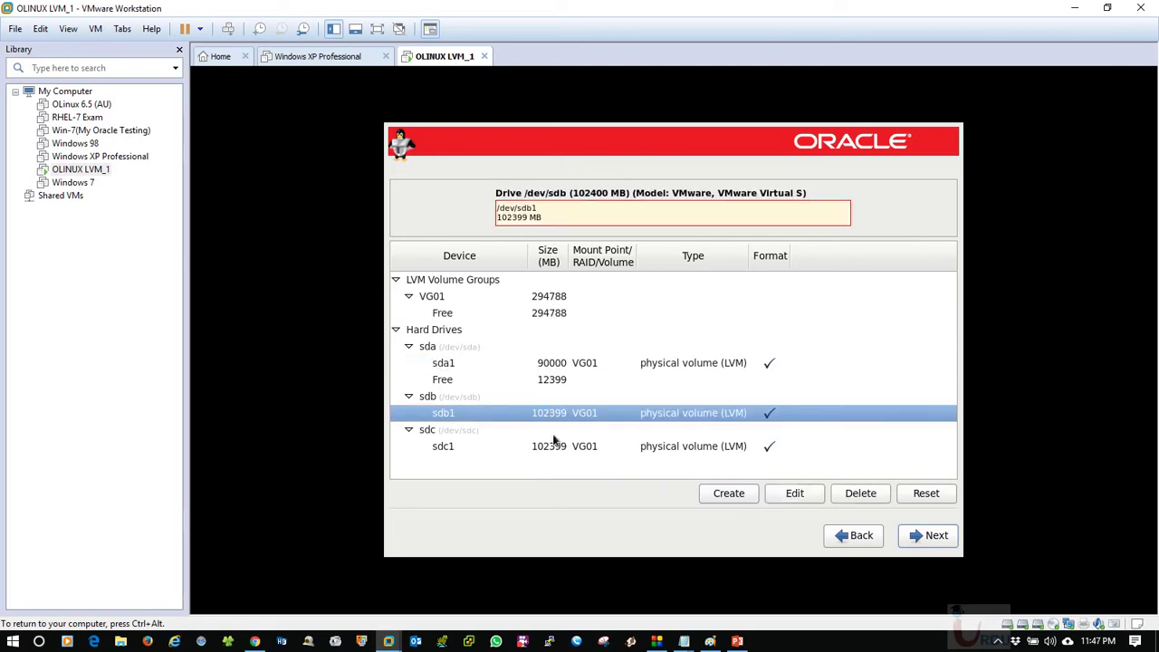
click(553, 452)
click(539, 295)
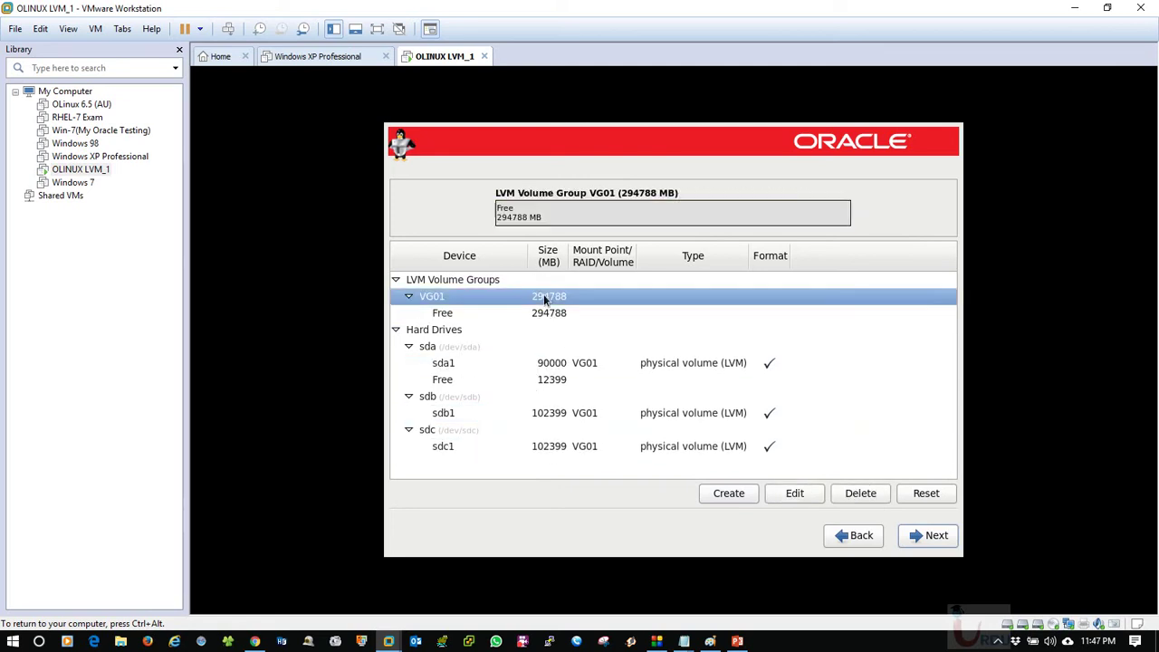
click(408, 348)
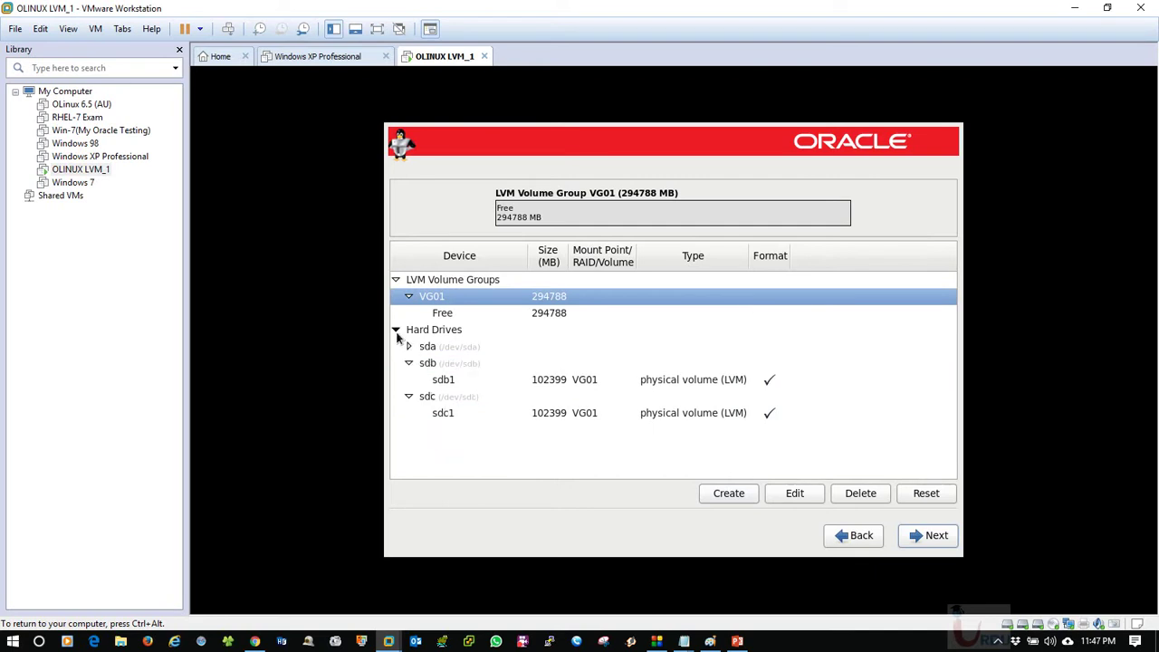
click(395, 330)
click(552, 317)
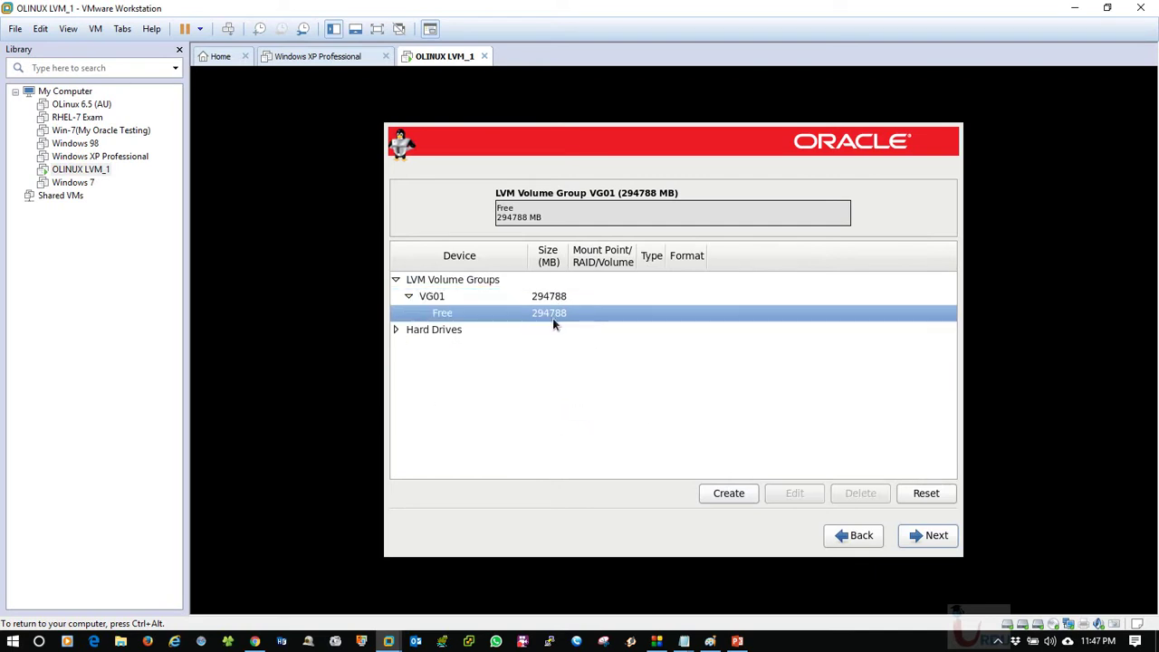
Recheck sda's remaining free space, then start Create on VG01's 294788 MB free space.
click(396, 329)
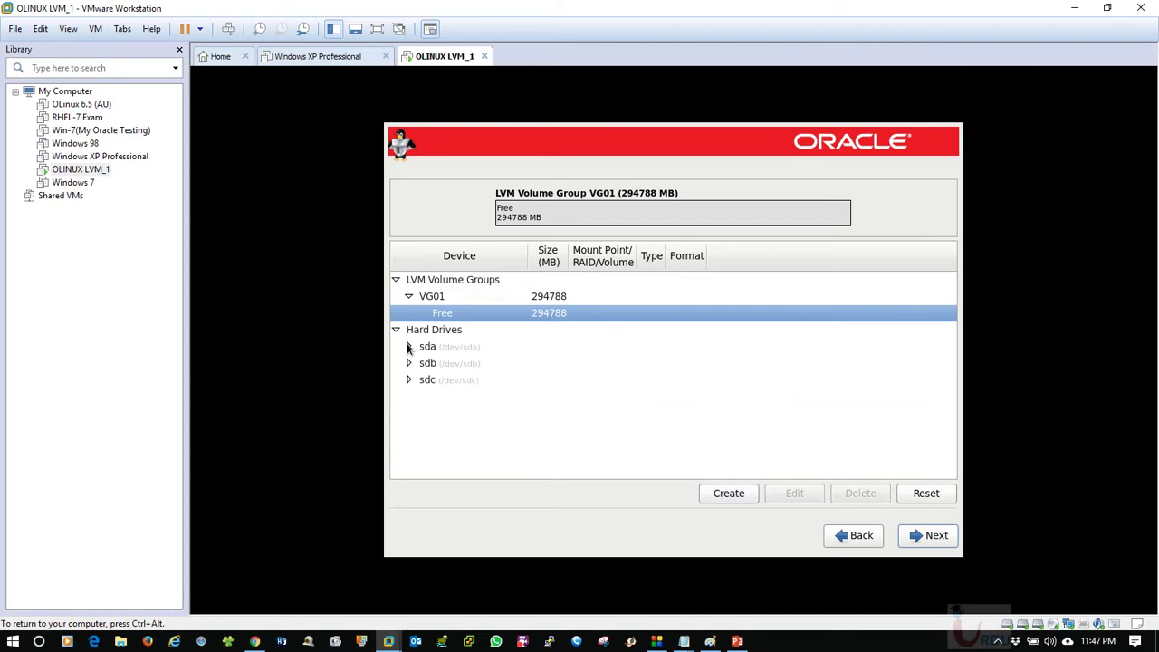
click(408, 347)
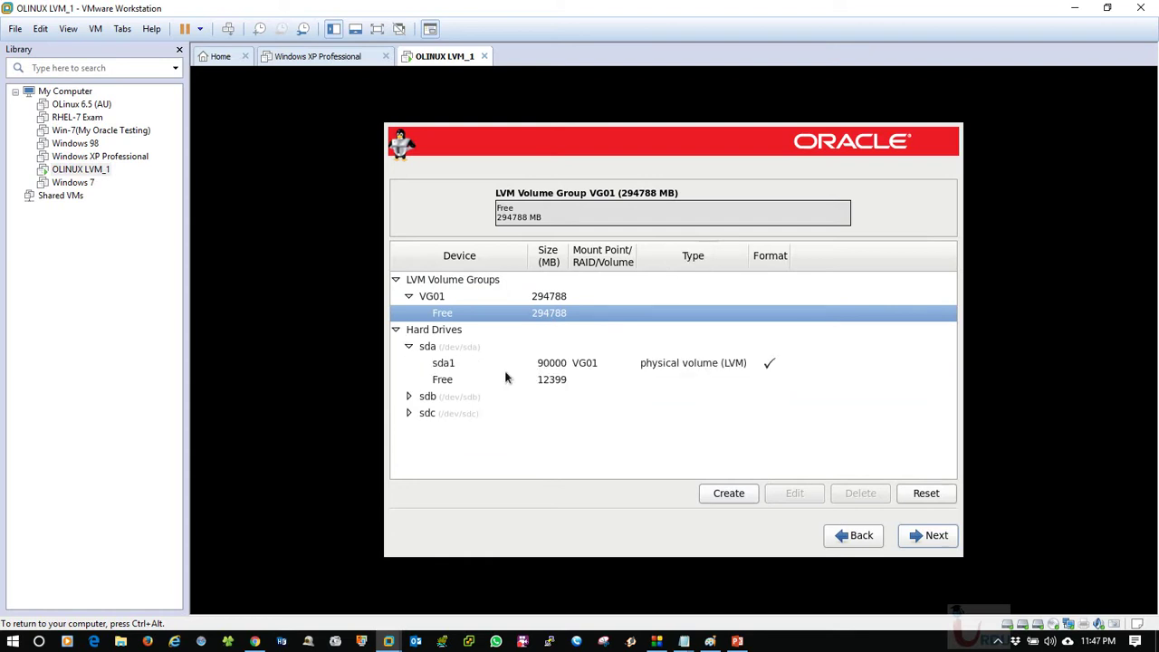
click(556, 391)
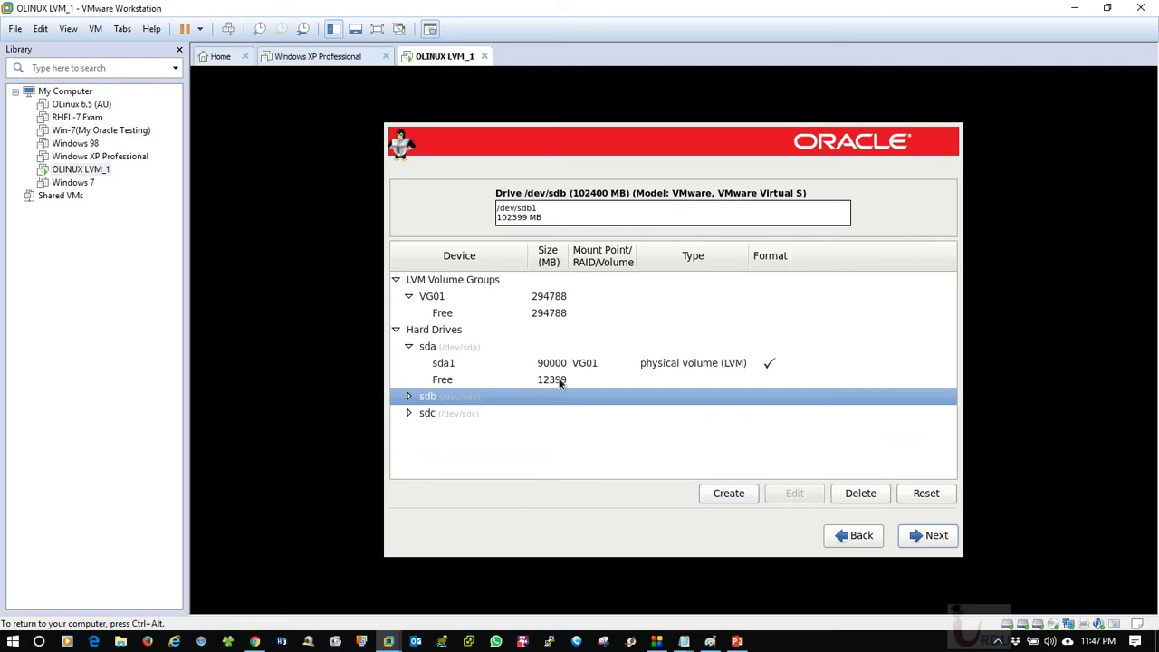
click(566, 380)
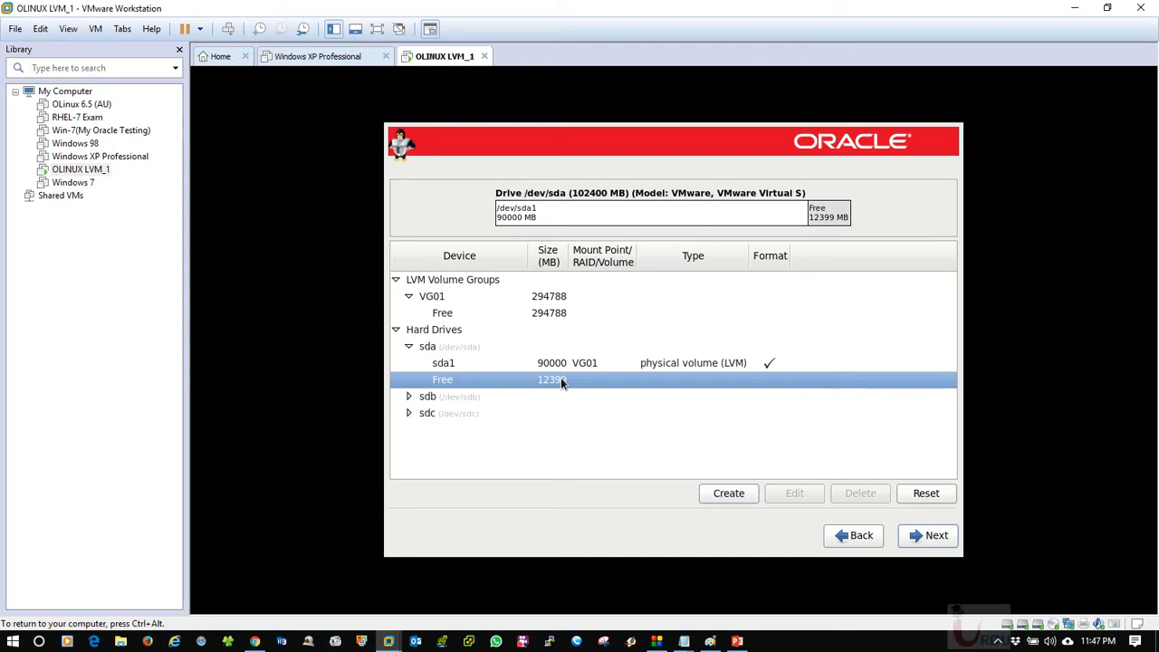
click(409, 346)
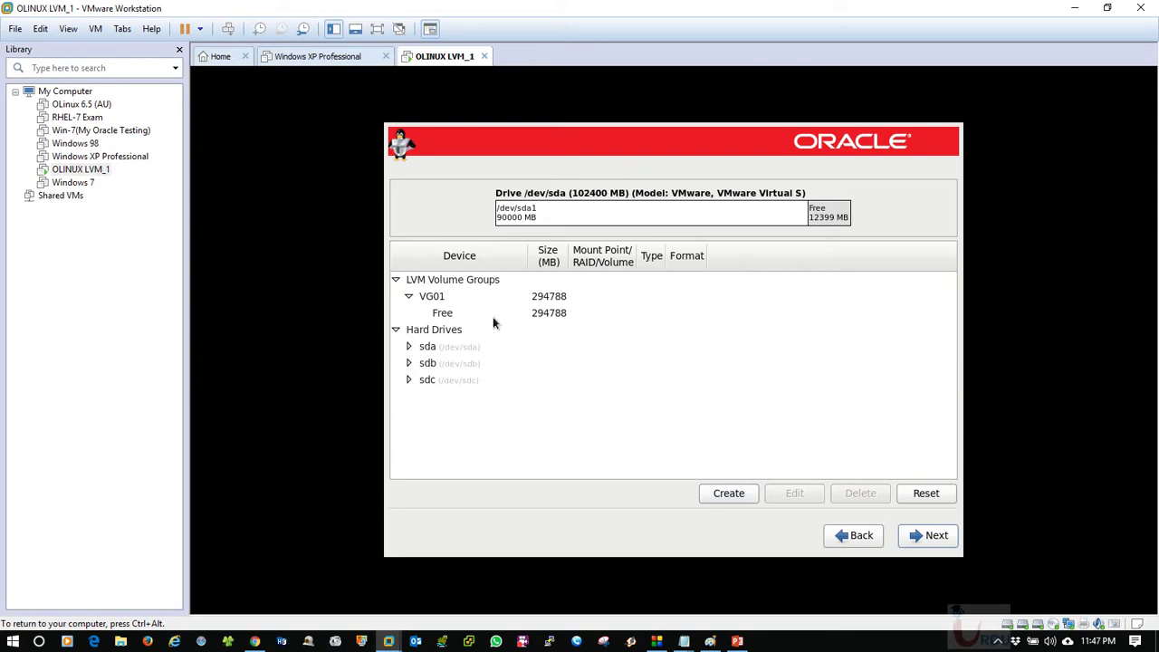
click(581, 313)
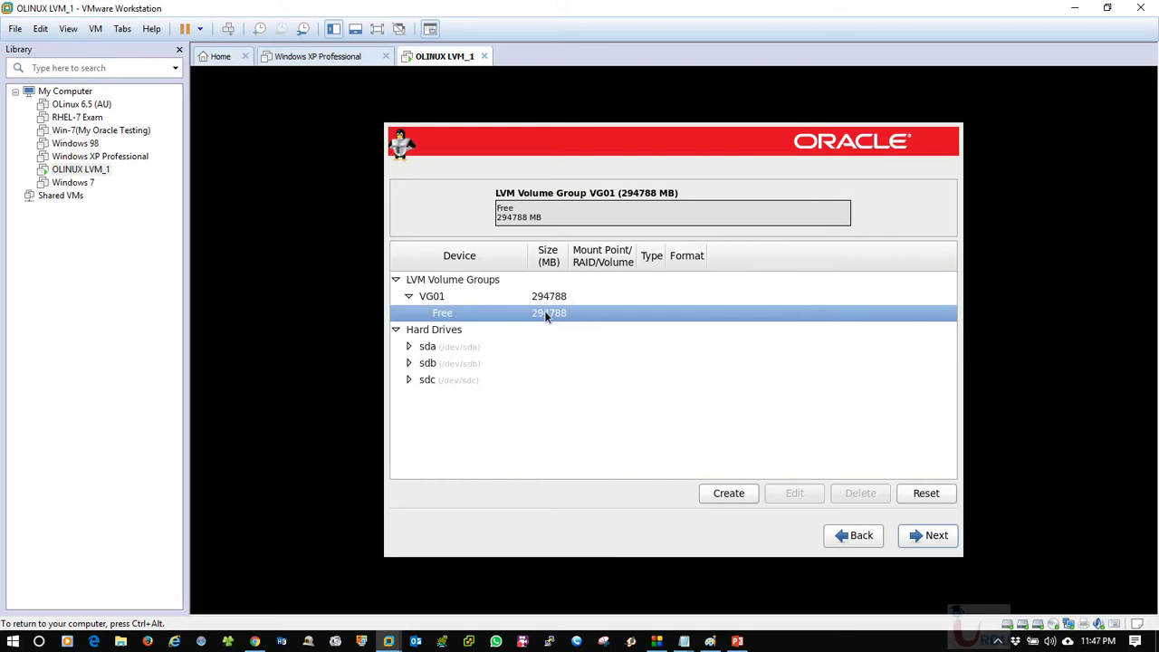
click(733, 494)
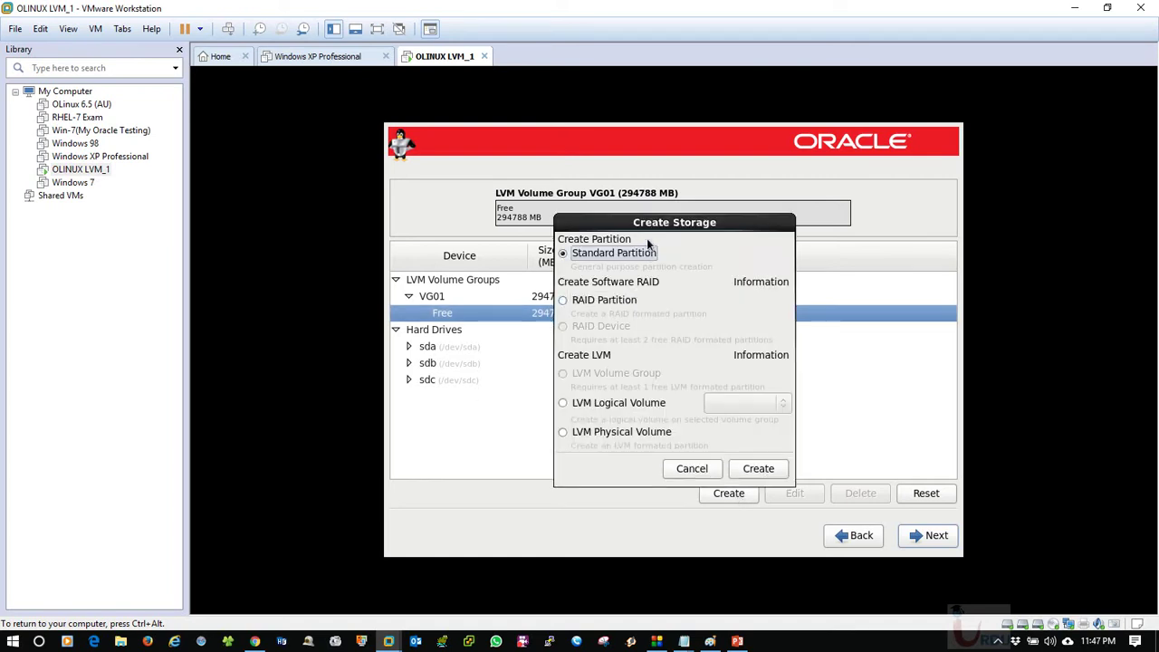
Add LVM logical volume LogVol00 in VG01, mounted at /, sized 15000 MB.
click(639, 389)
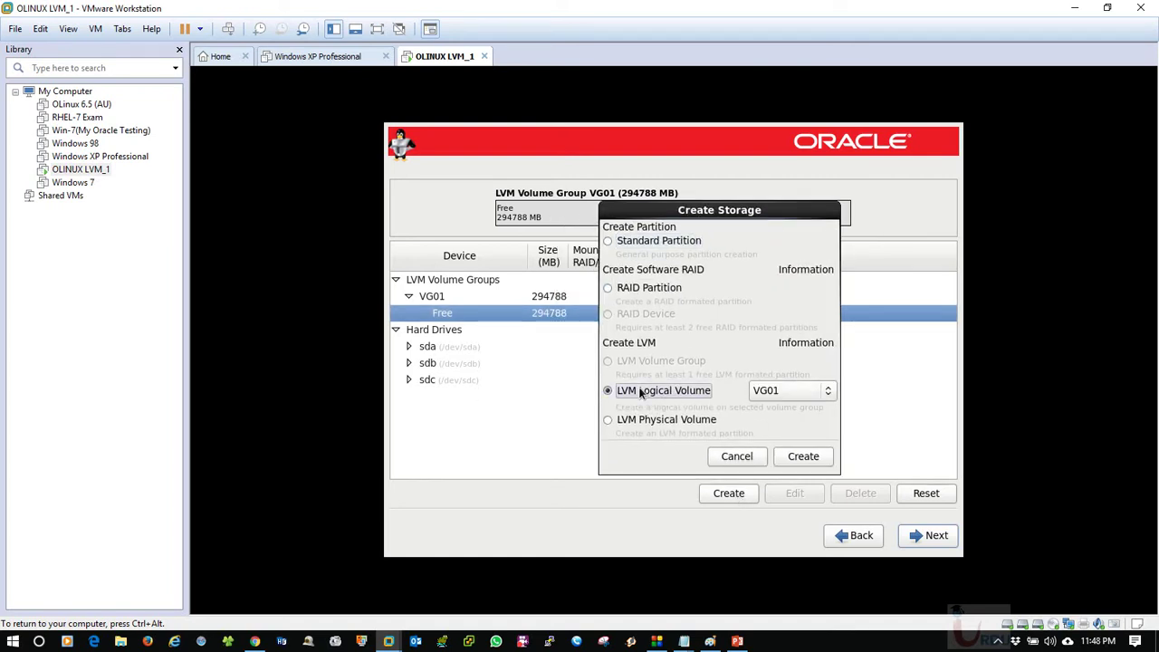
click(807, 463)
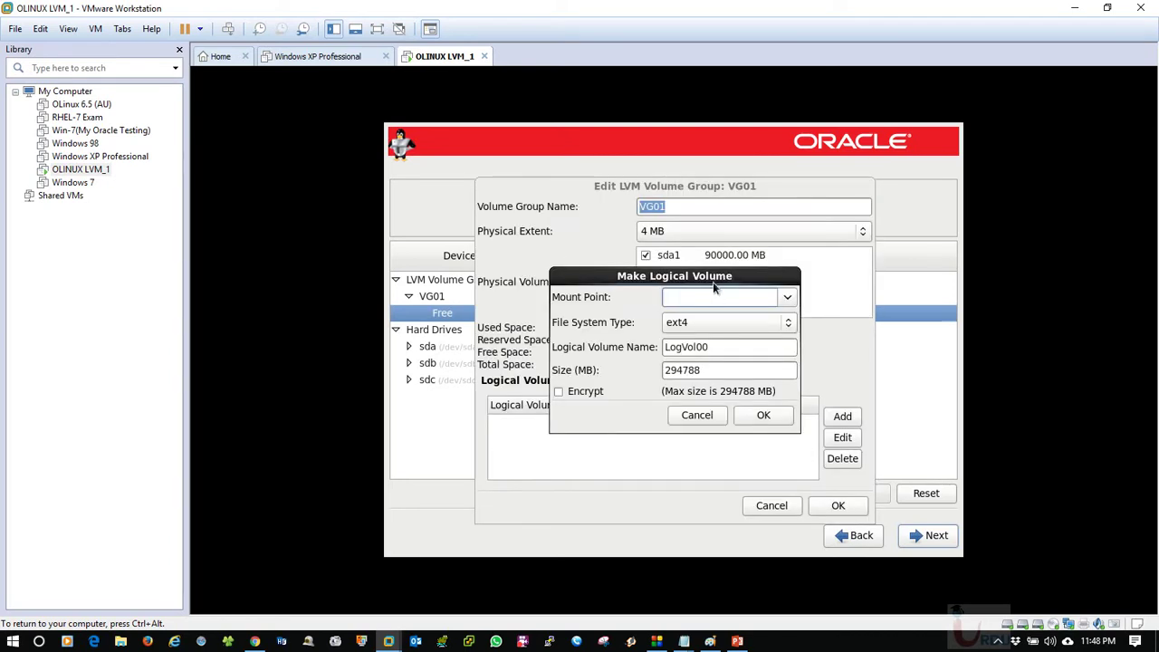
click(818, 298)
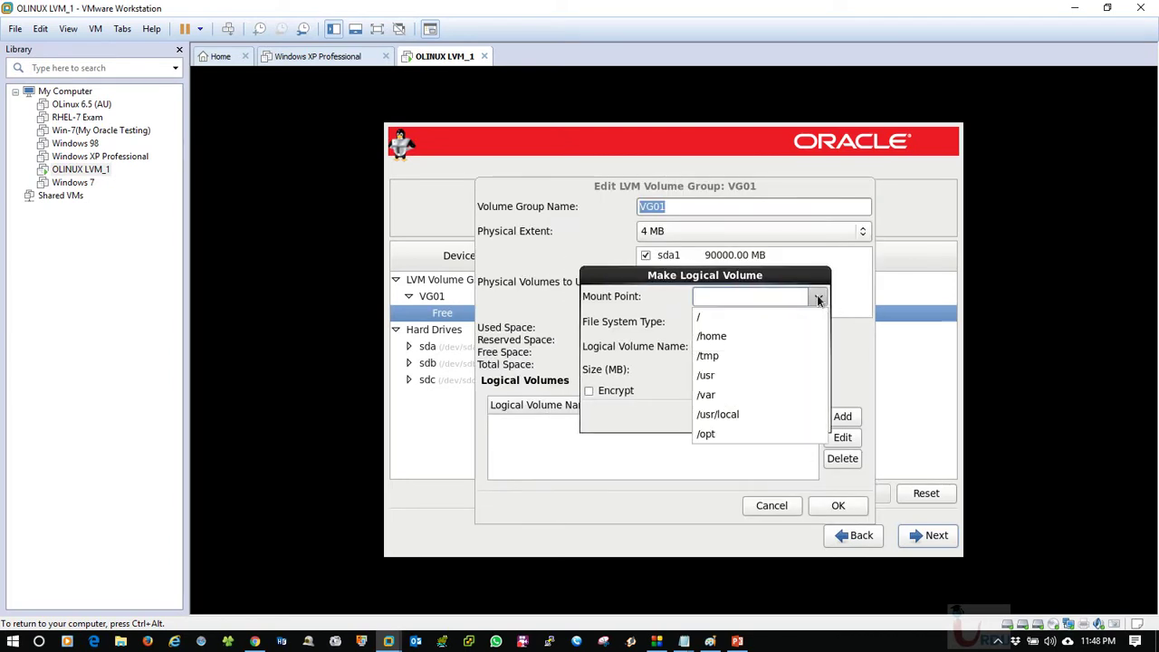
click(760, 318)
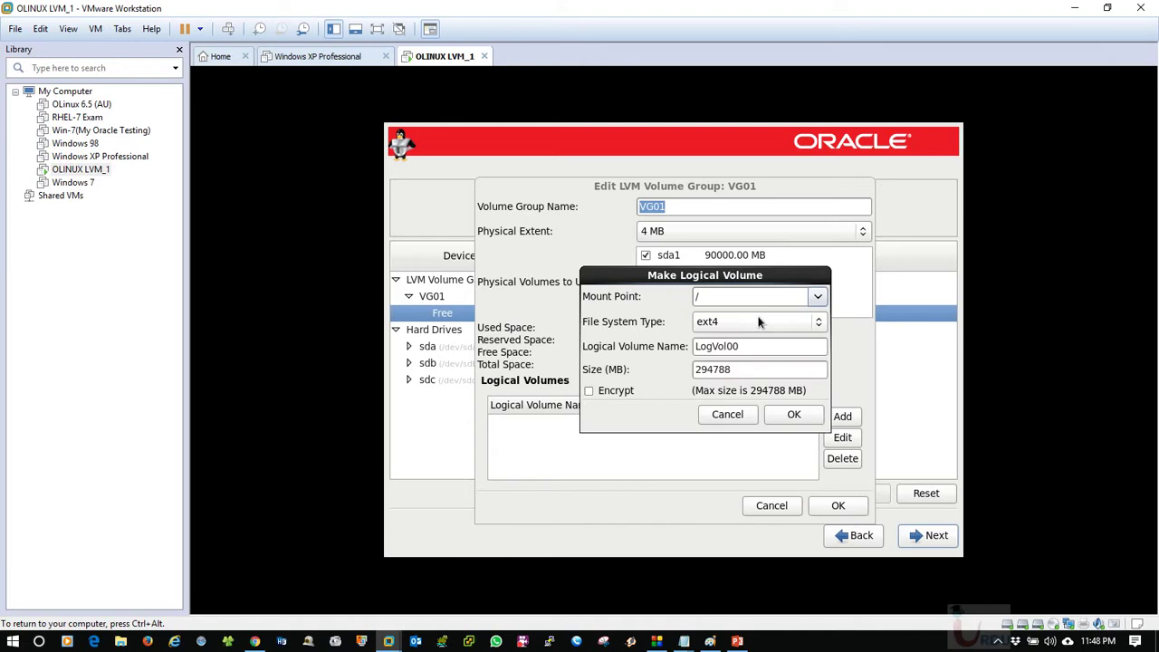
click(747, 365)
drag(755, 370, 670, 373)
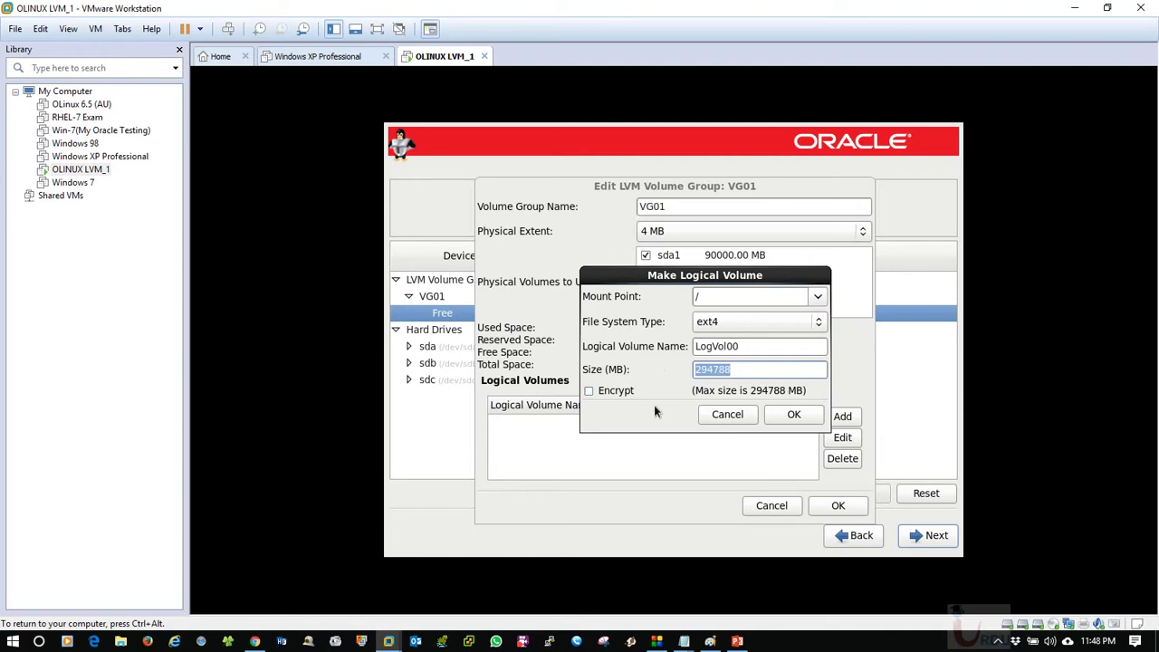
text(15)
key(BackSpace)
key(BackSpace)
text(15000)
click(793, 415)
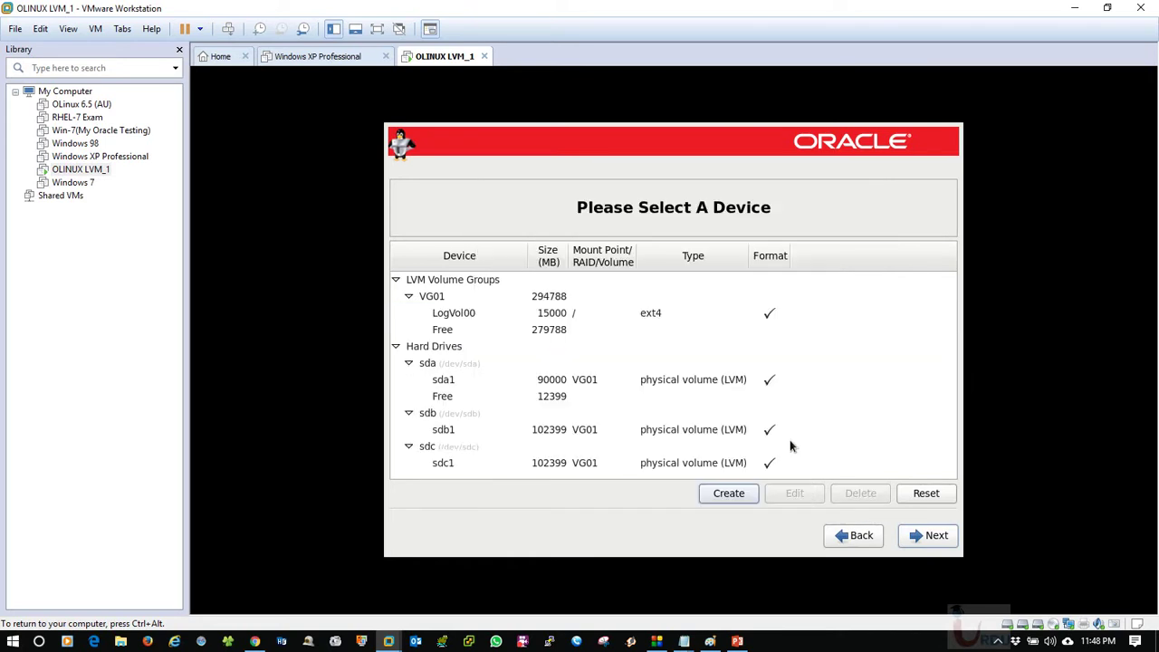
Start a new LVM logical volume in VG01's remaining free space.
click(539, 316)
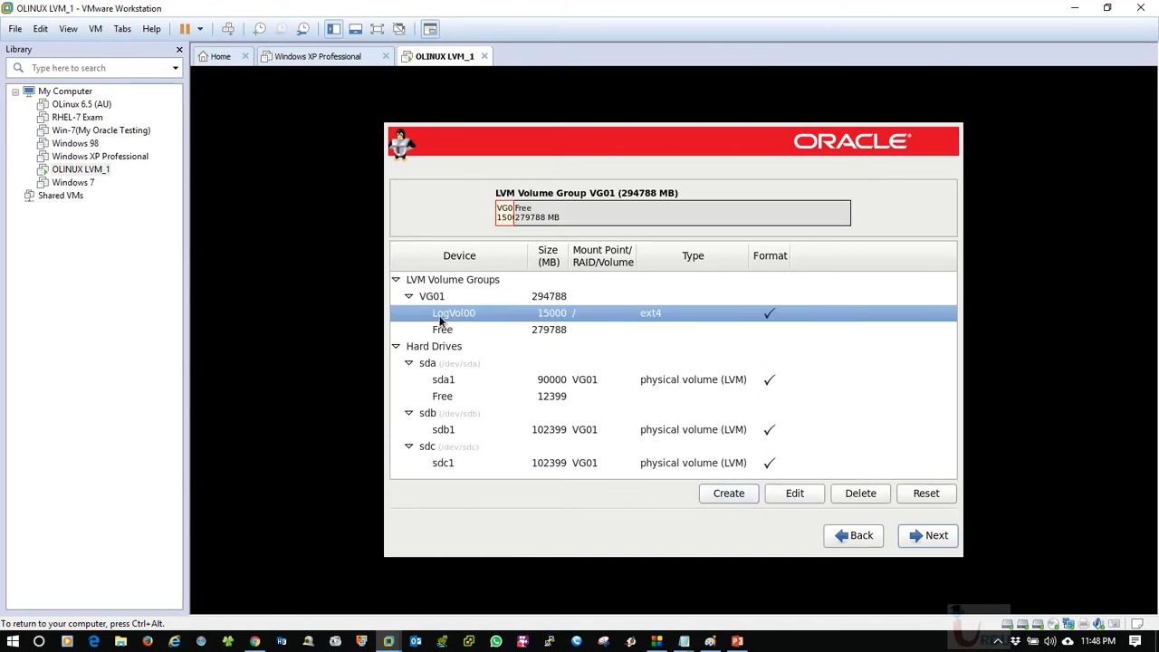
click(536, 330)
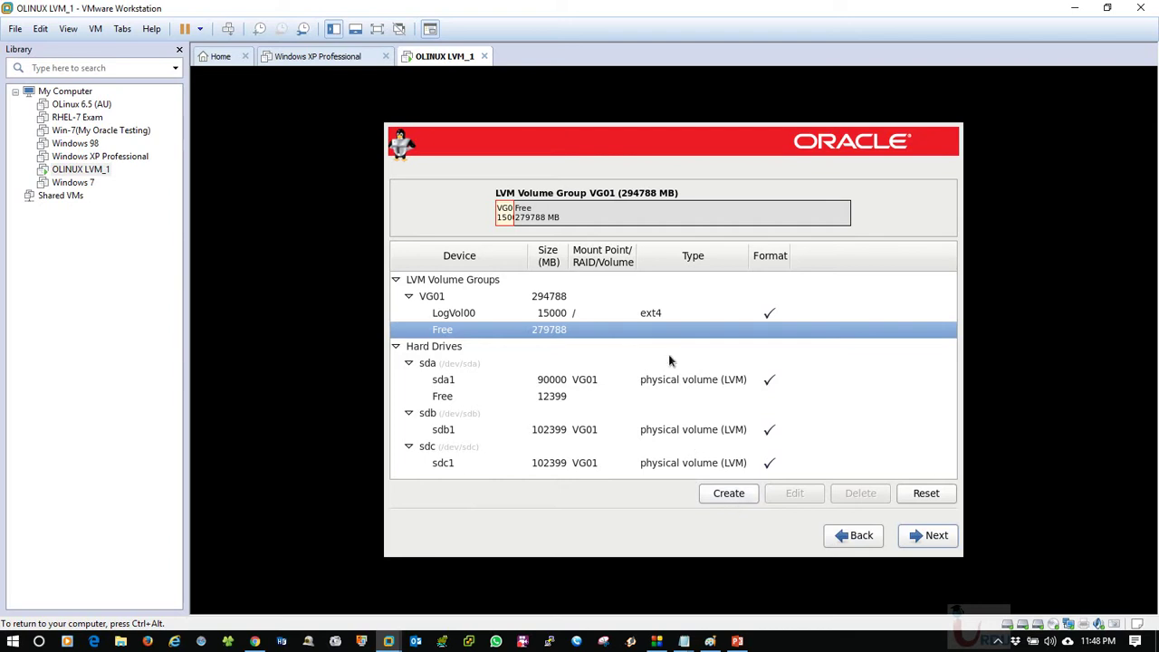
click(741, 496)
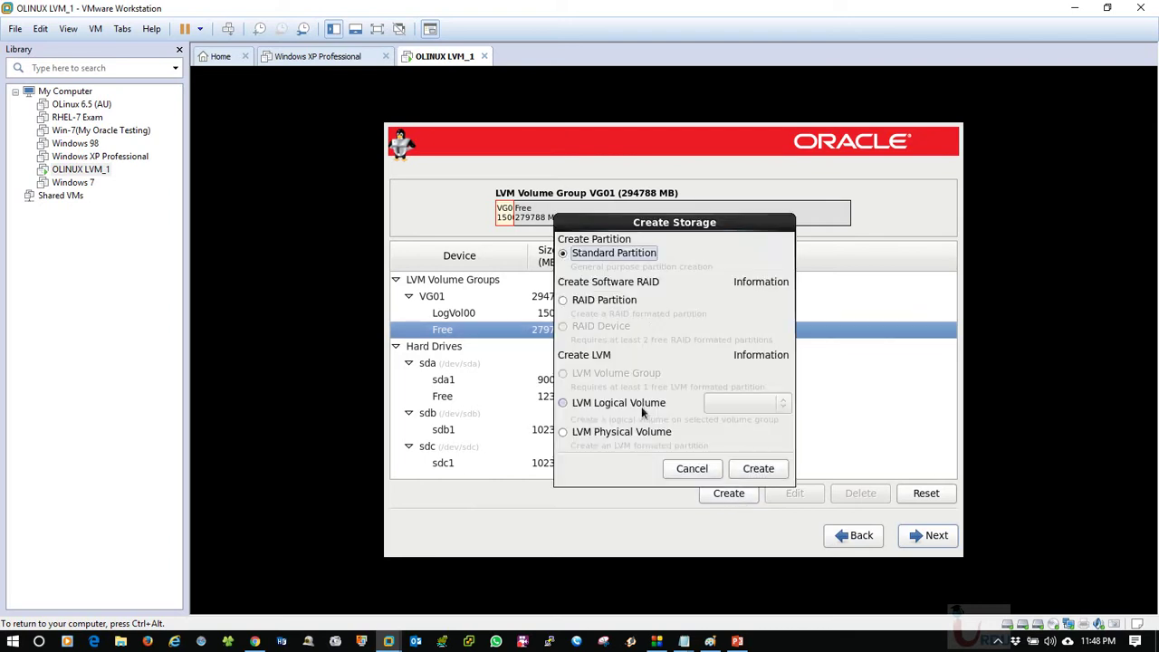
click(580, 402)
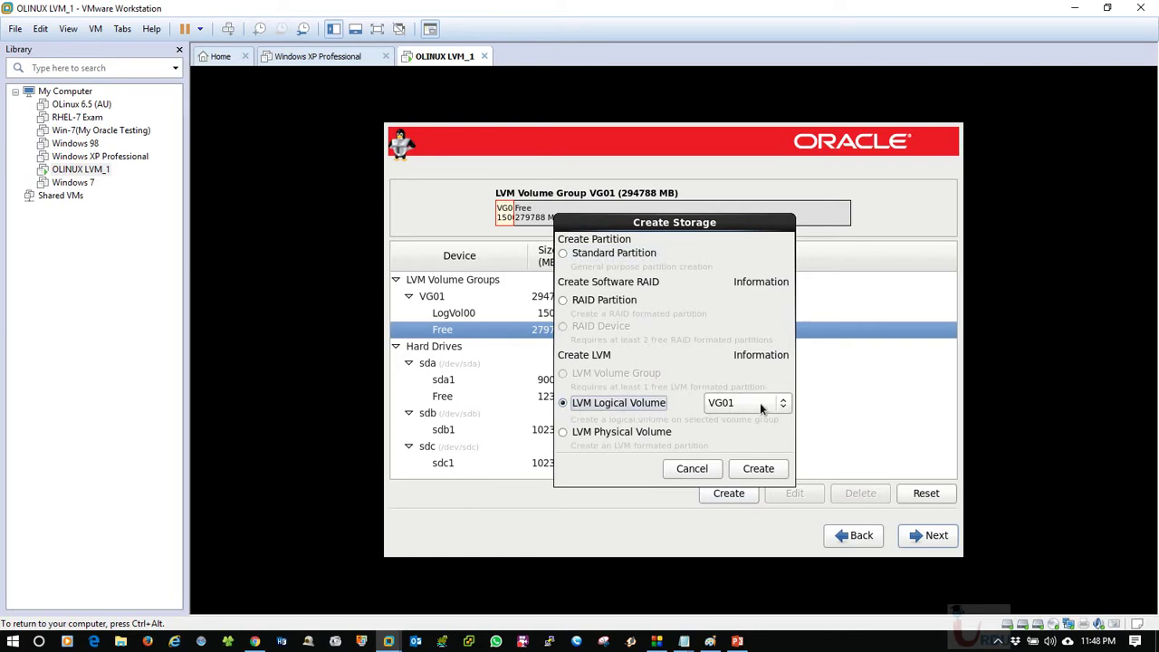
click(757, 469)
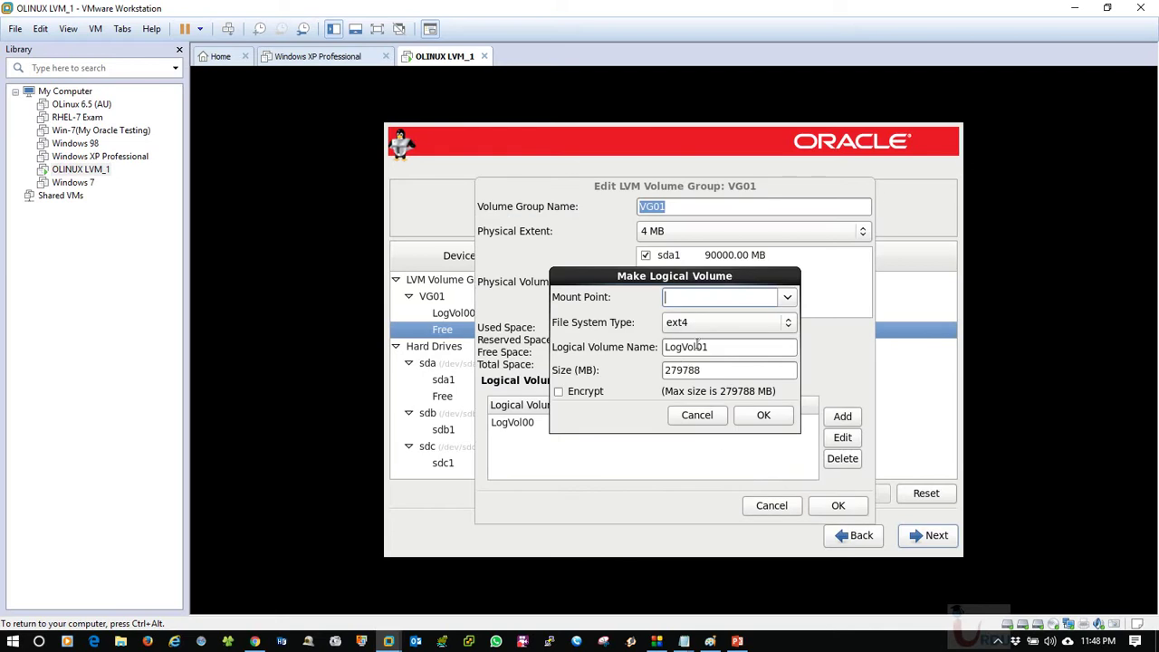
Make the new volume LogVol01 a swap volume of 8000 MB and save it.
click(788, 297)
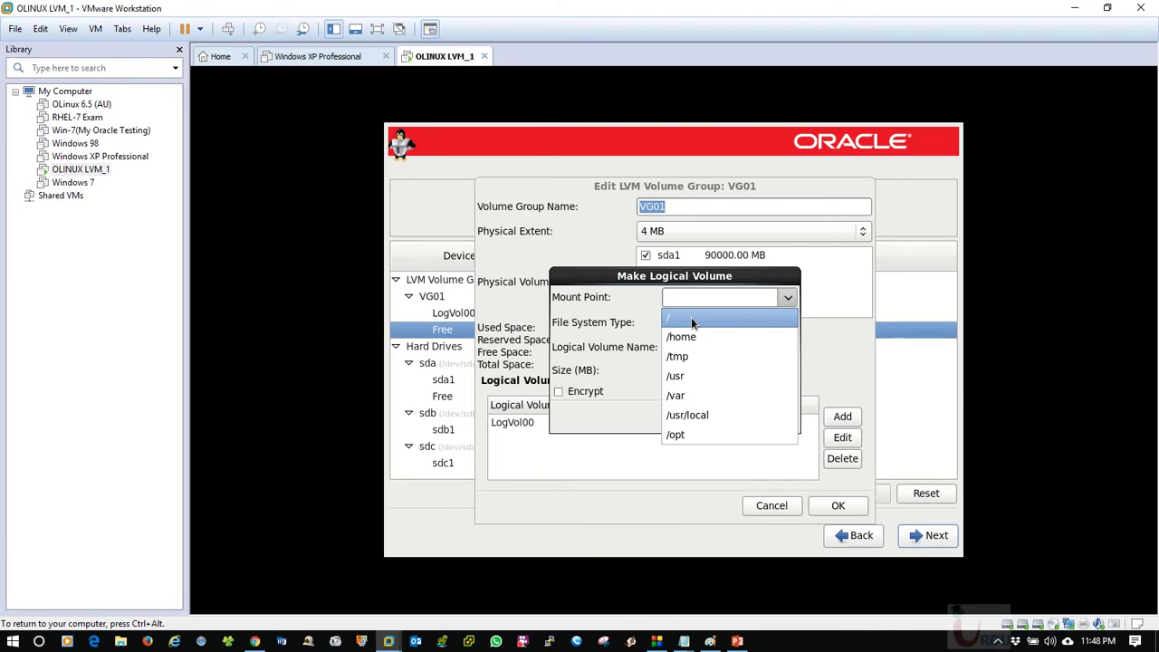
click(724, 317)
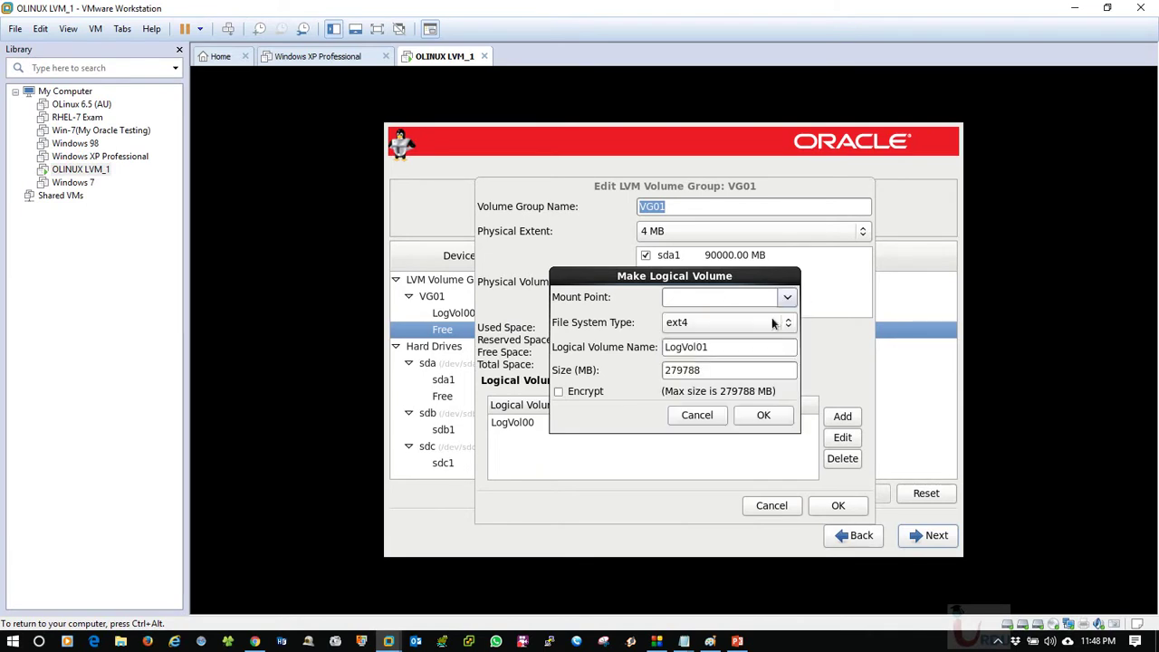
click(771, 322)
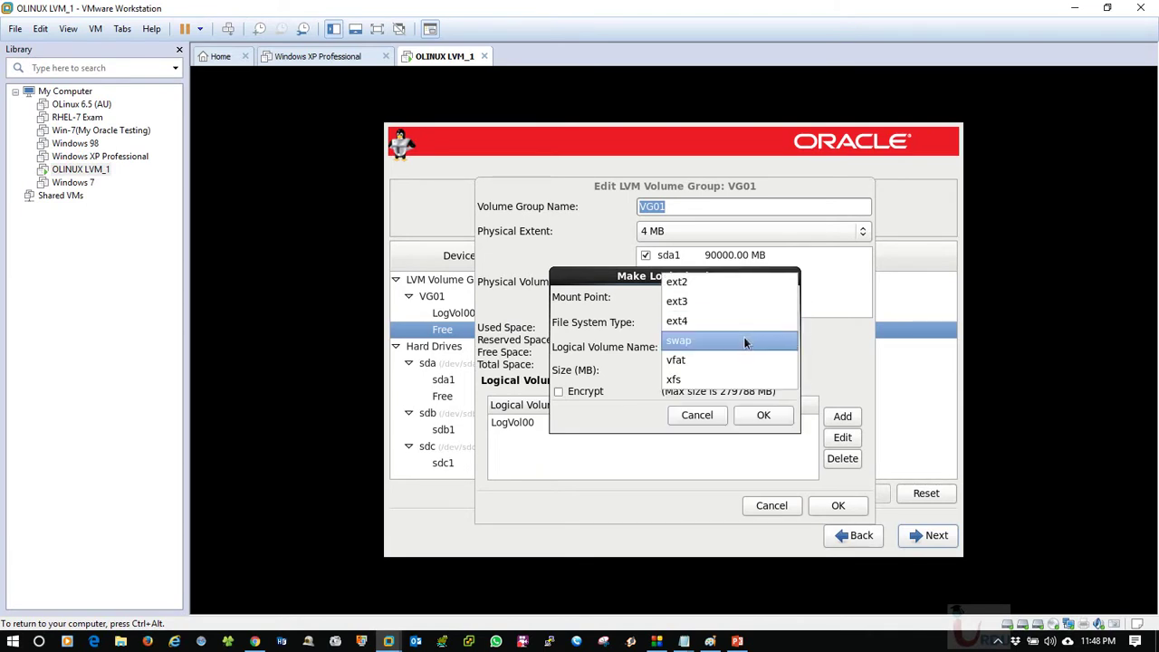
click(744, 342)
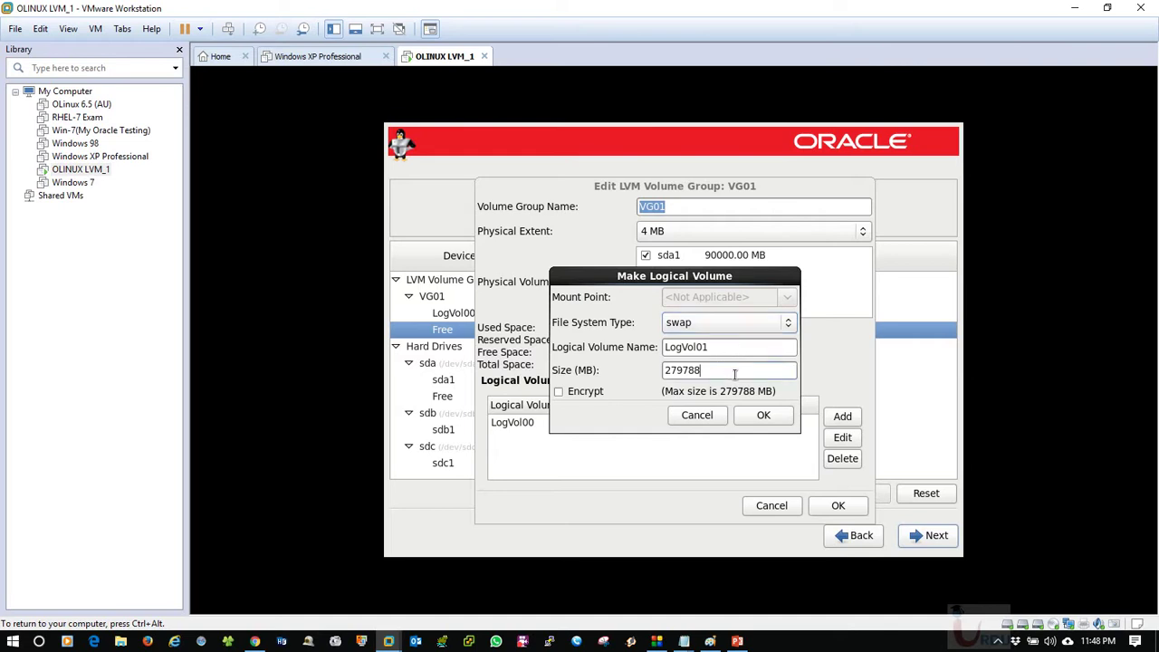
double_click(733, 371)
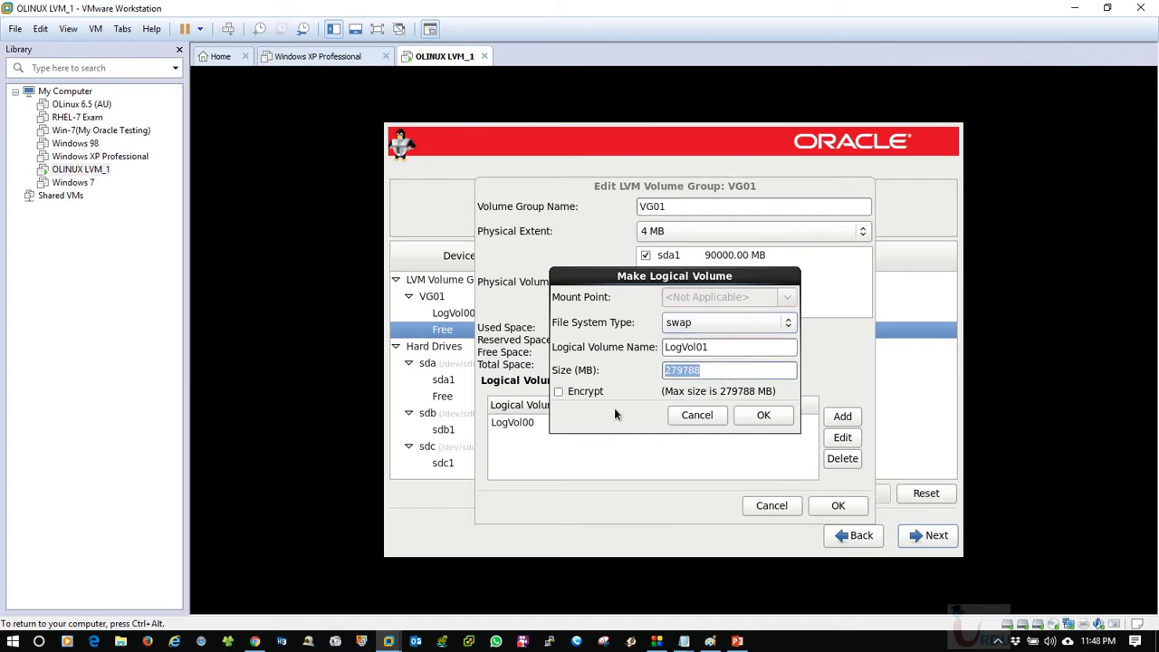
text(80900)
key(BackSpace)
key(BackSpace)
key(BackSpace)
text(000)
click(763, 416)
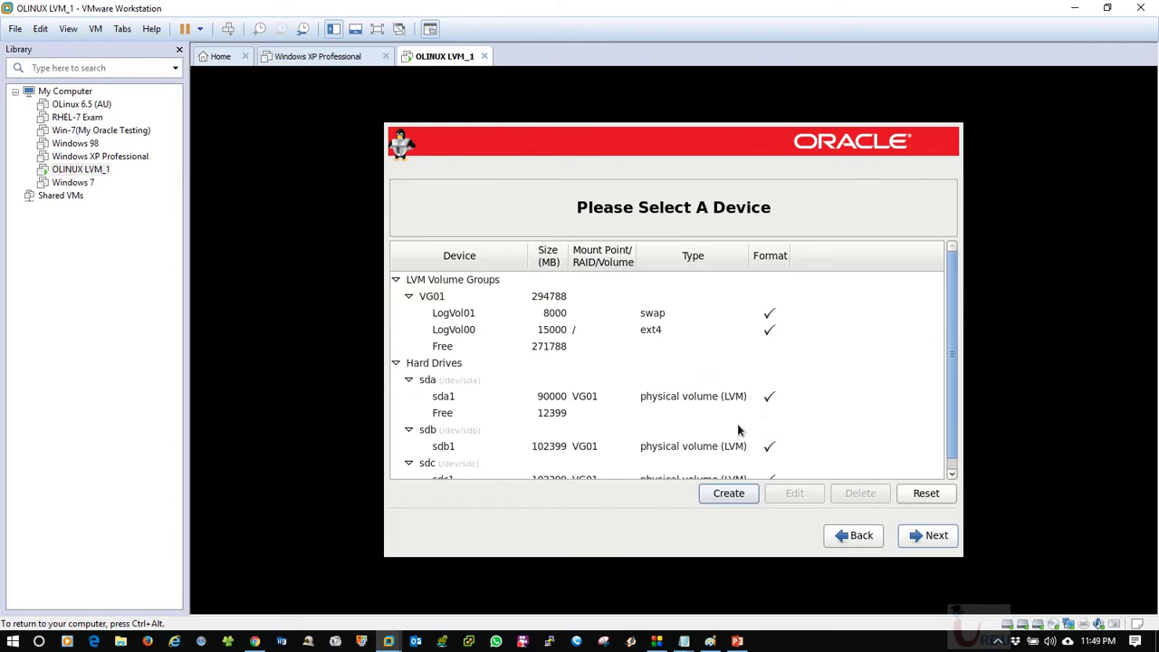
Start another LVM logical volume in VG01's free space, keeping VG01 as the target group.
click(586, 314)
click(651, 330)
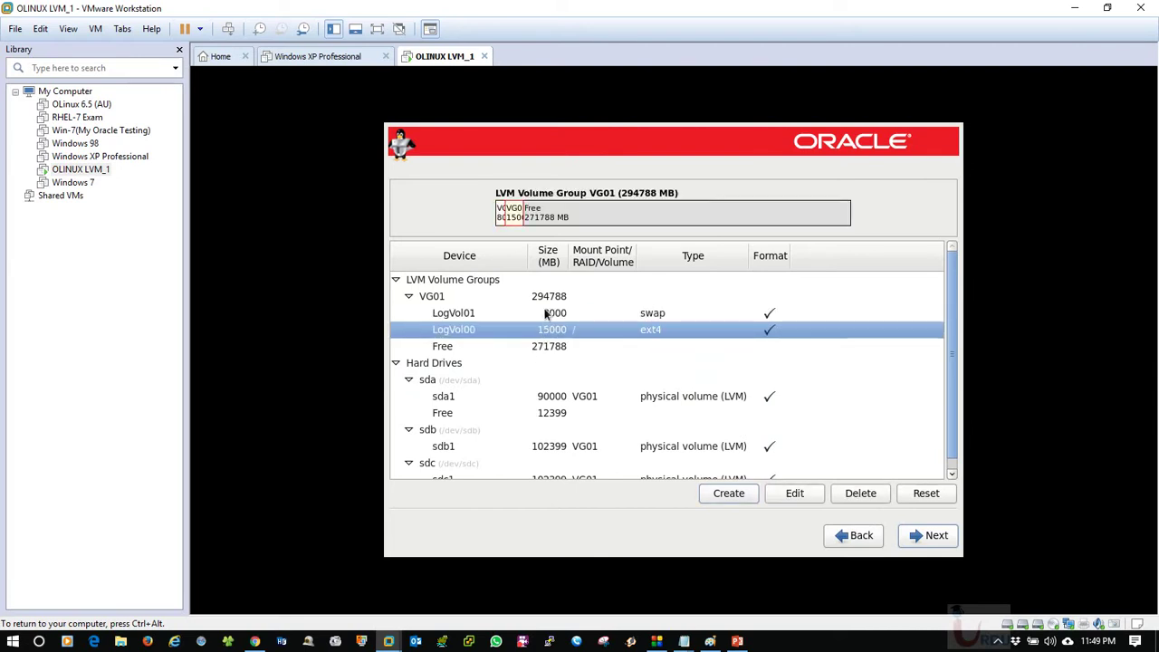
click(553, 349)
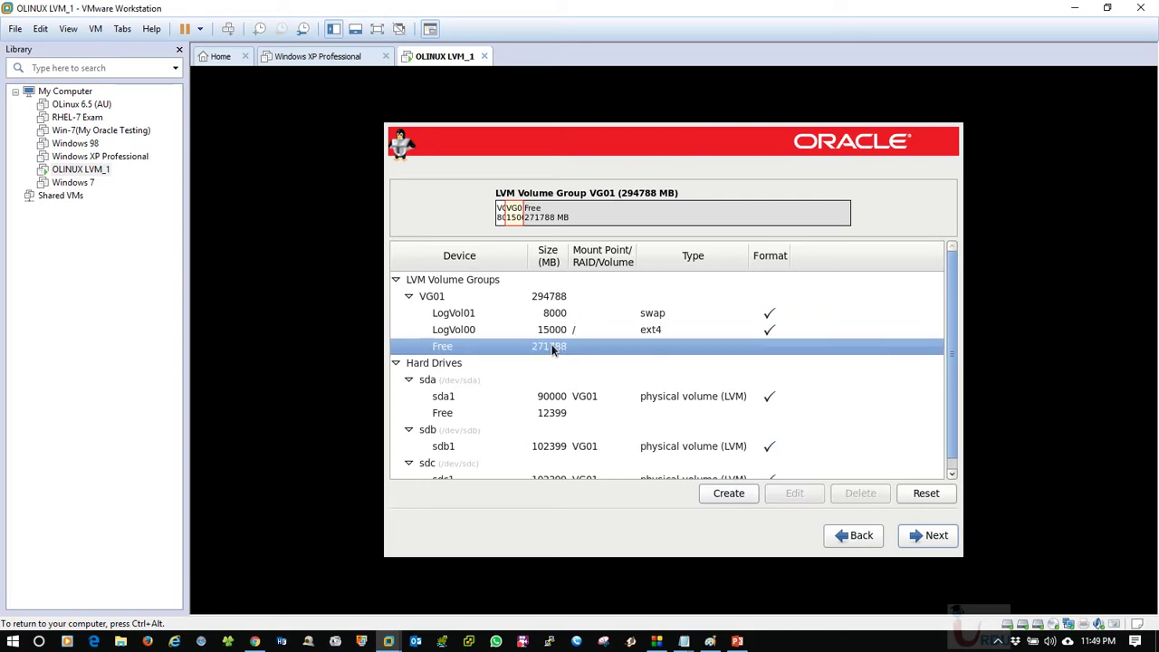
click(747, 497)
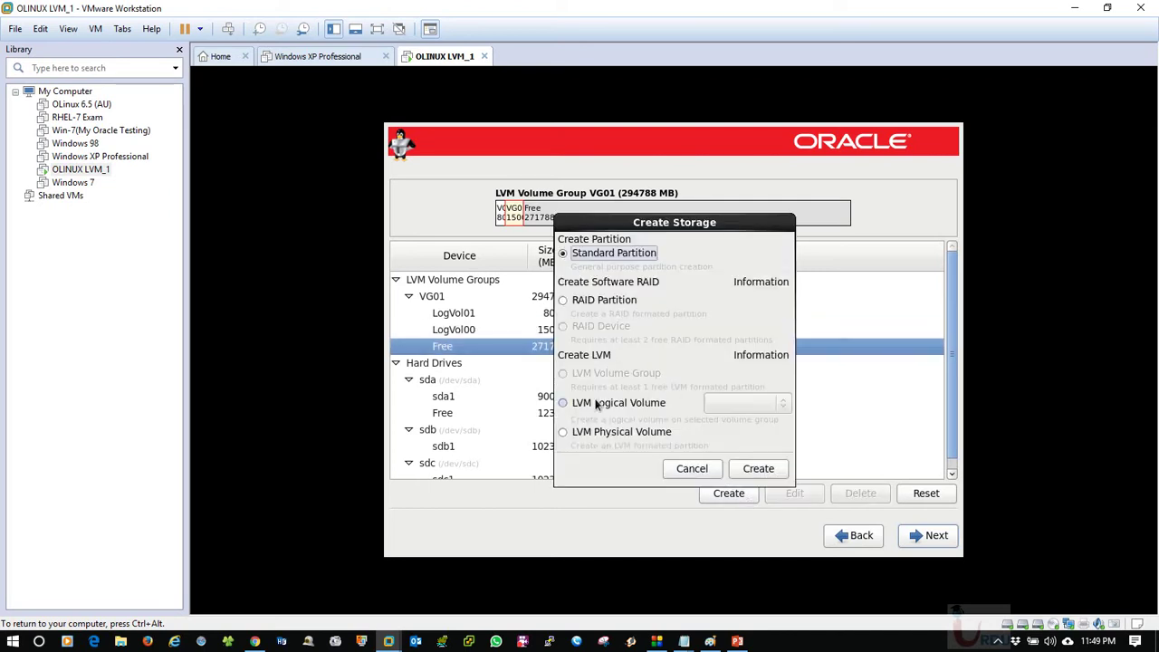
click(598, 405)
click(749, 475)
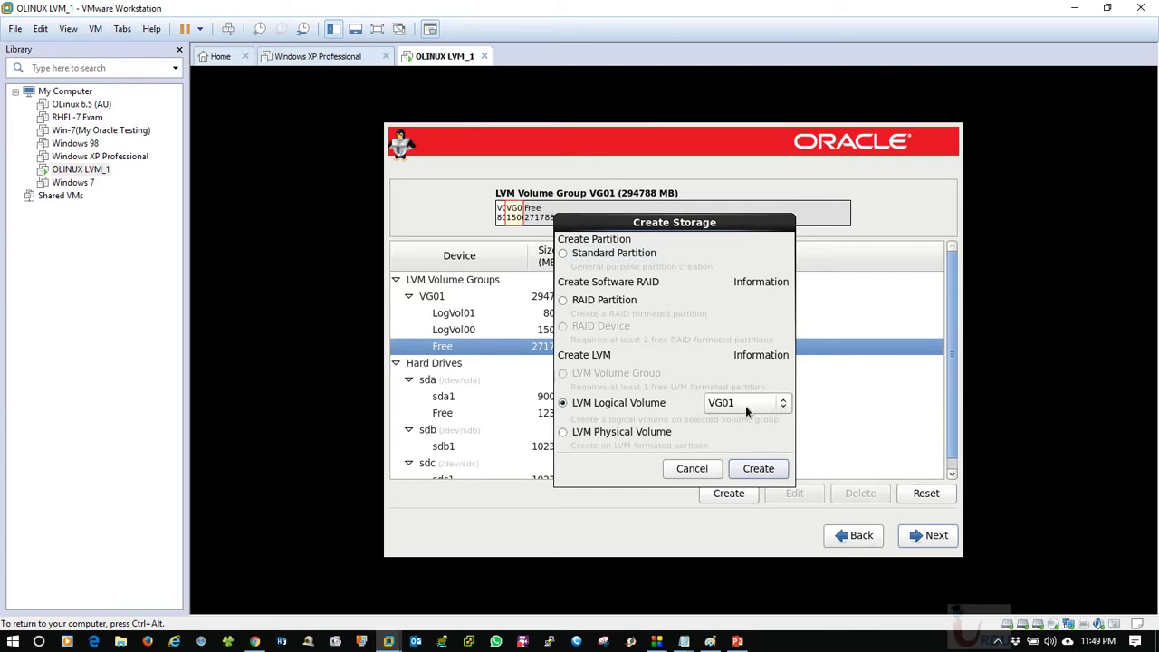
click(745, 406)
click(741, 431)
click(724, 406)
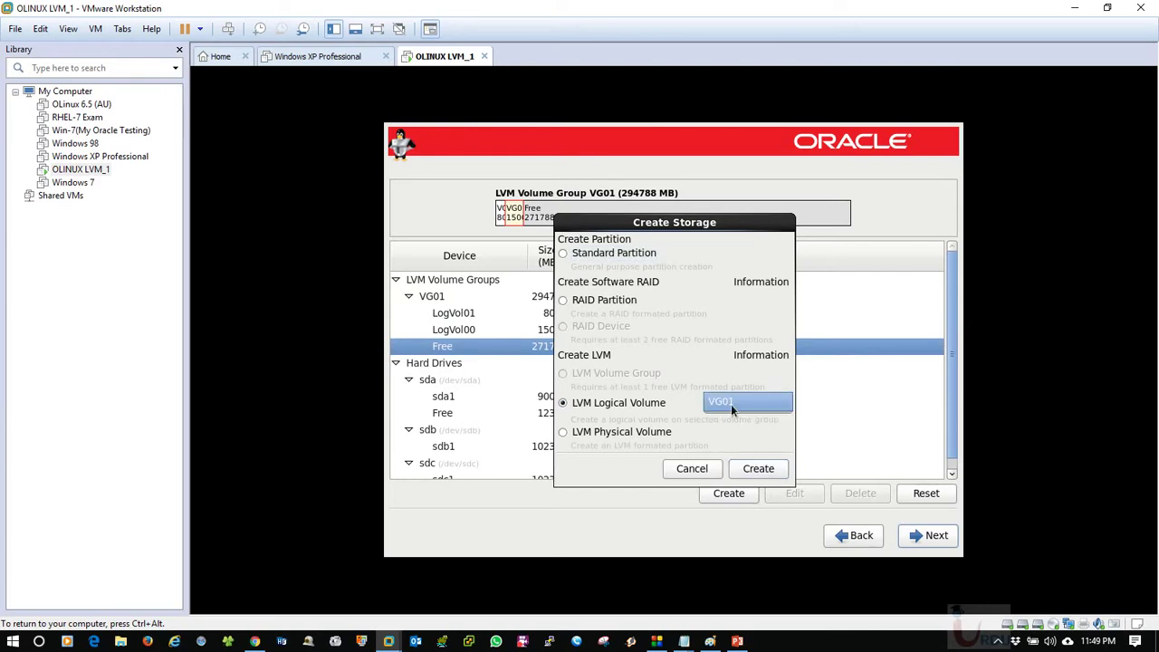
click(731, 403)
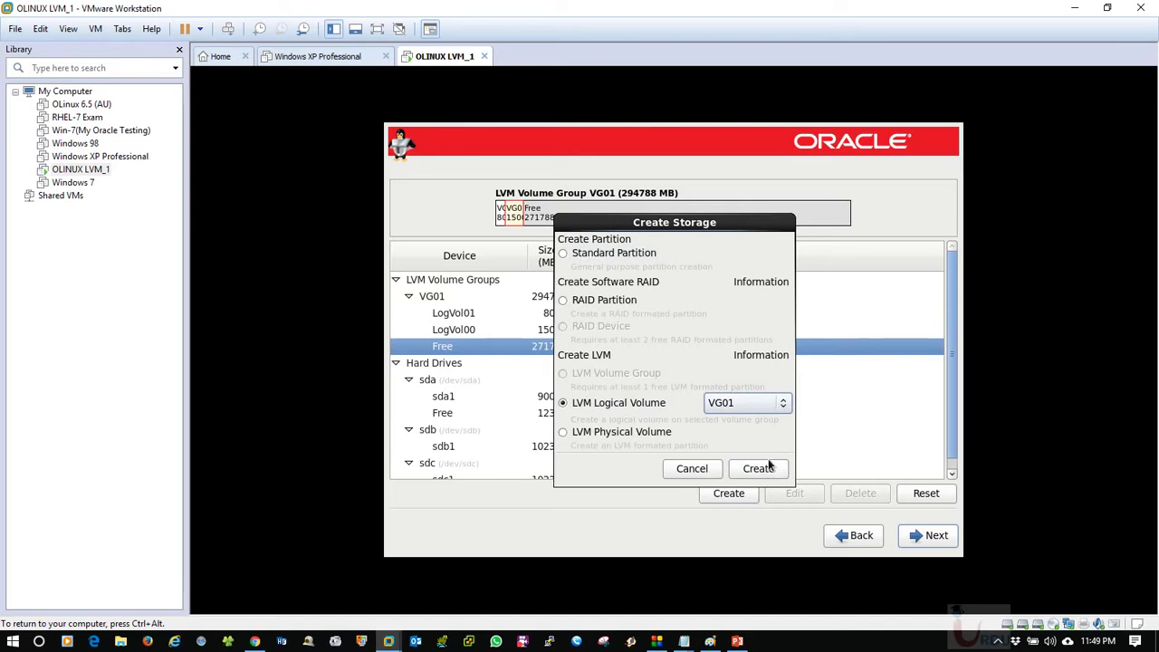
click(765, 467)
Mount the new volume at /tmp with size 5000 MB and accept the updated VG01.
click(787, 299)
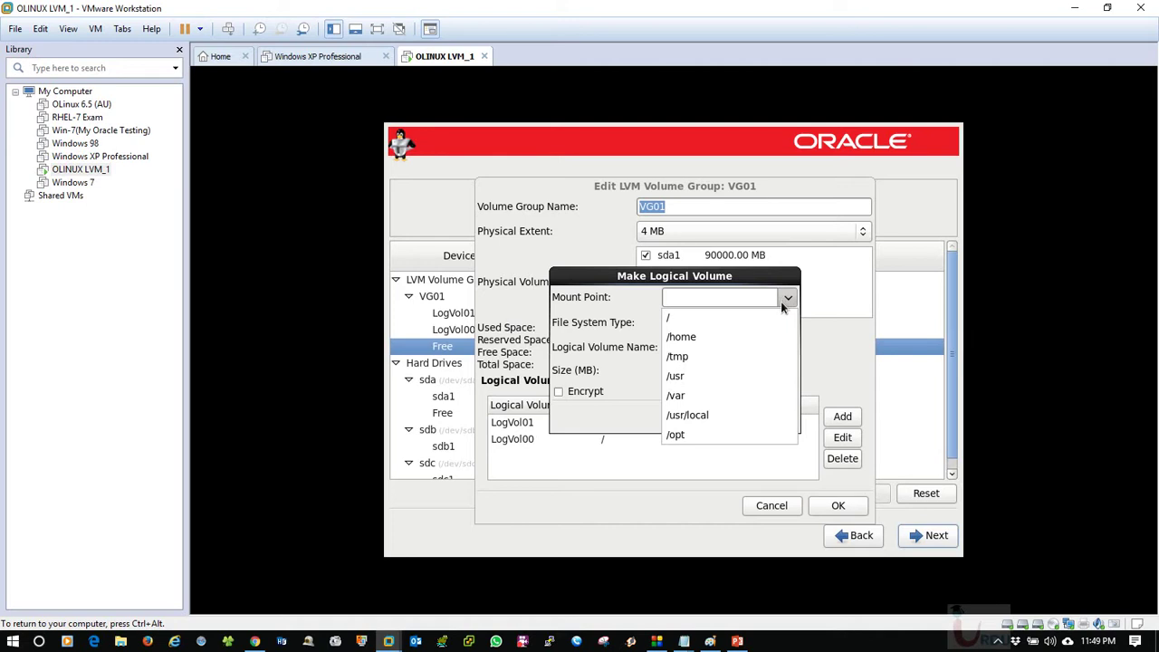
click(688, 356)
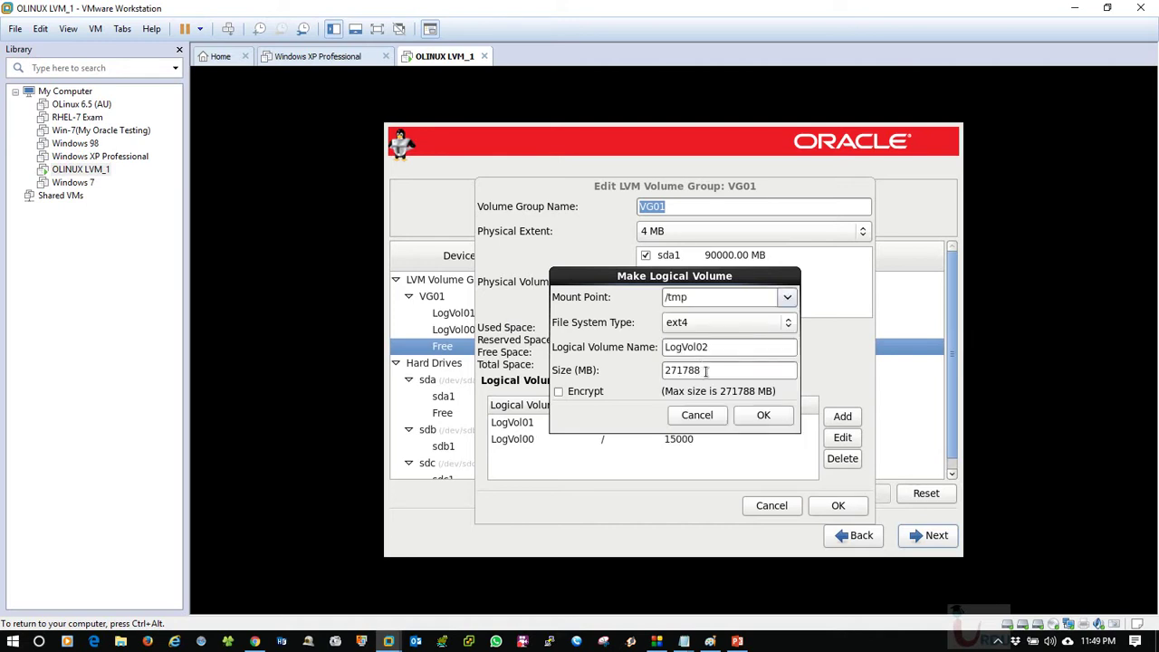
drag(705, 370, 651, 370)
text(5000)
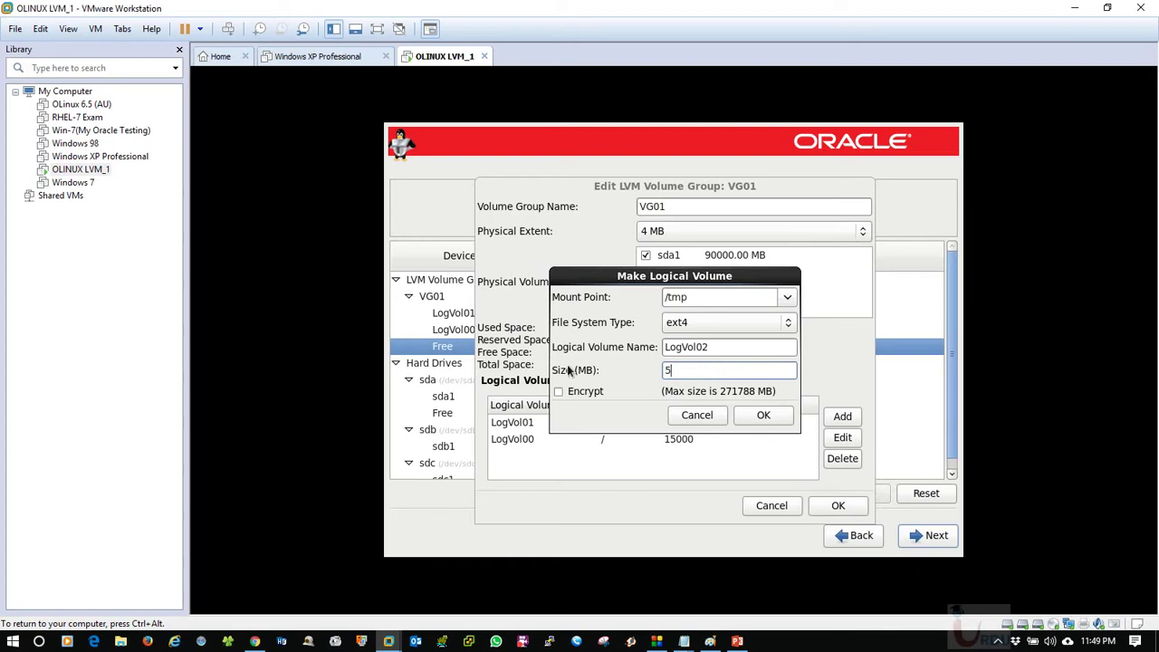
click(763, 416)
click(837, 505)
Create a VG01 logical volume with mount point /u01 and size 25000 MB.
click(478, 364)
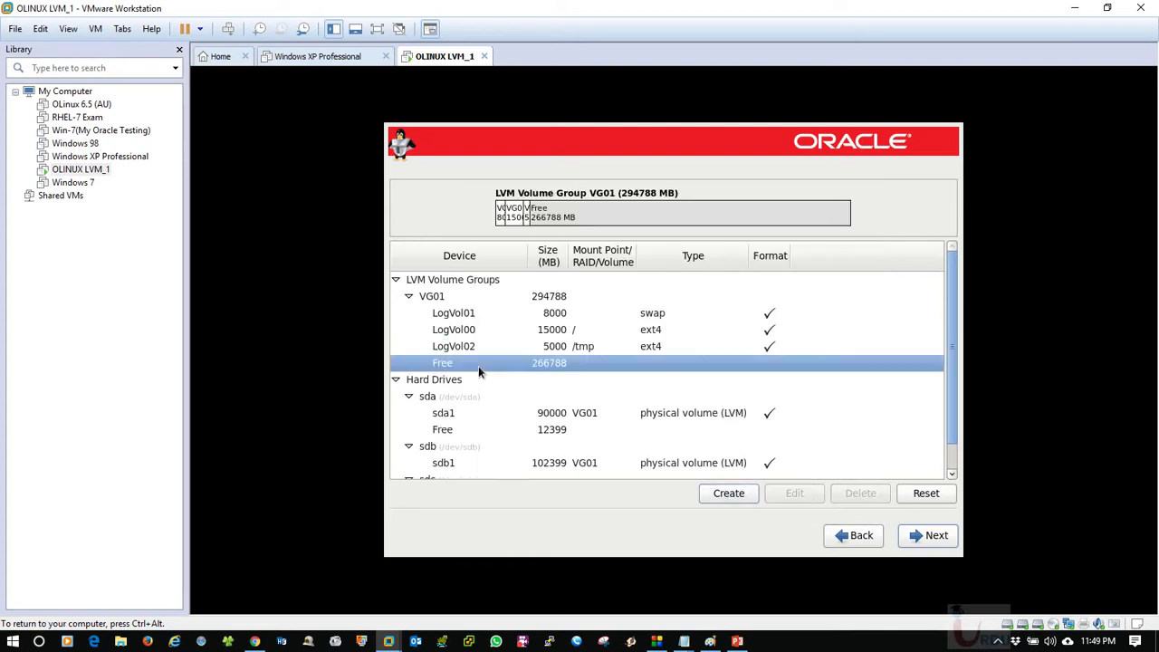
click(729, 490)
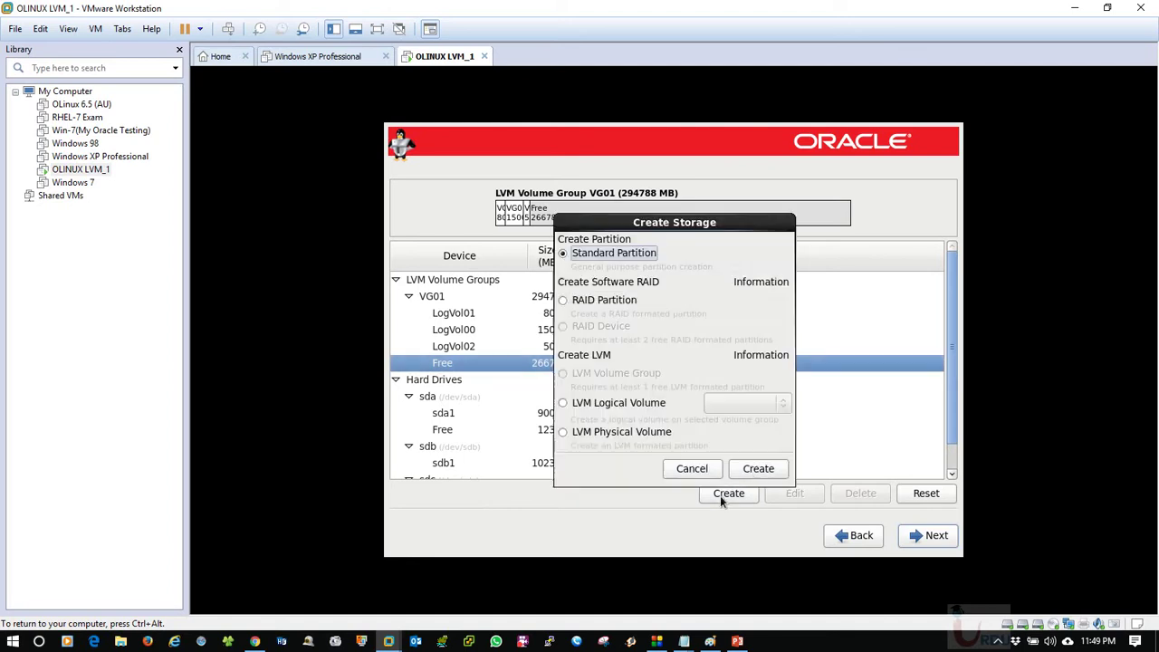
click(581, 403)
click(759, 468)
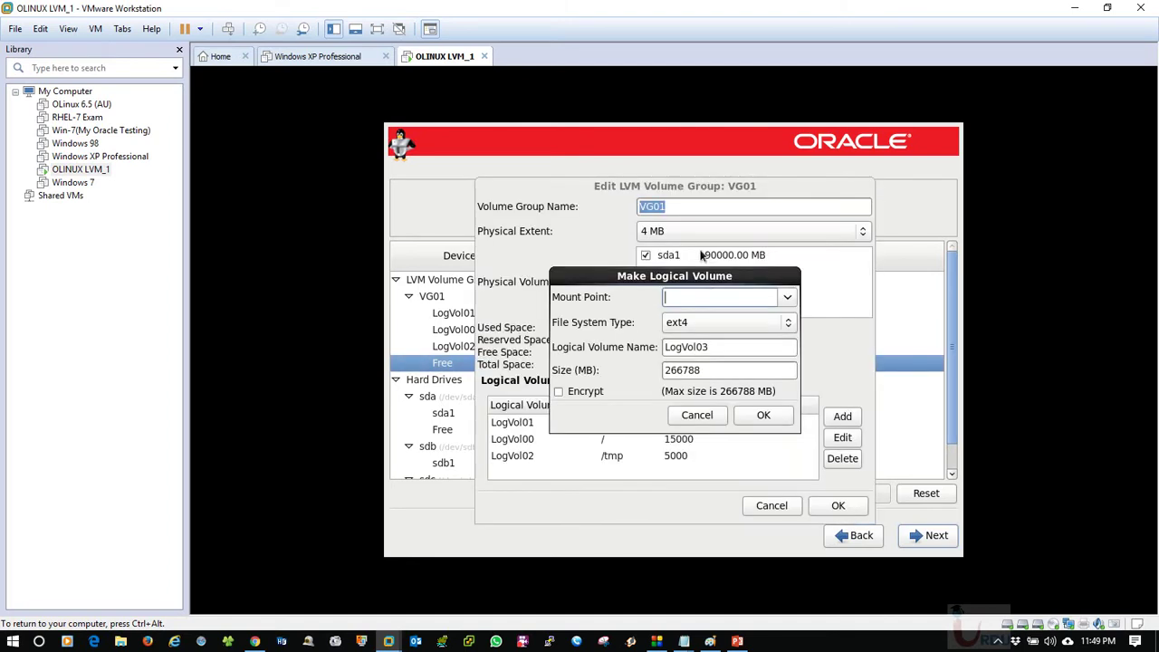
click(706, 296)
text(/u01)
double_click(710, 369)
text(2000)
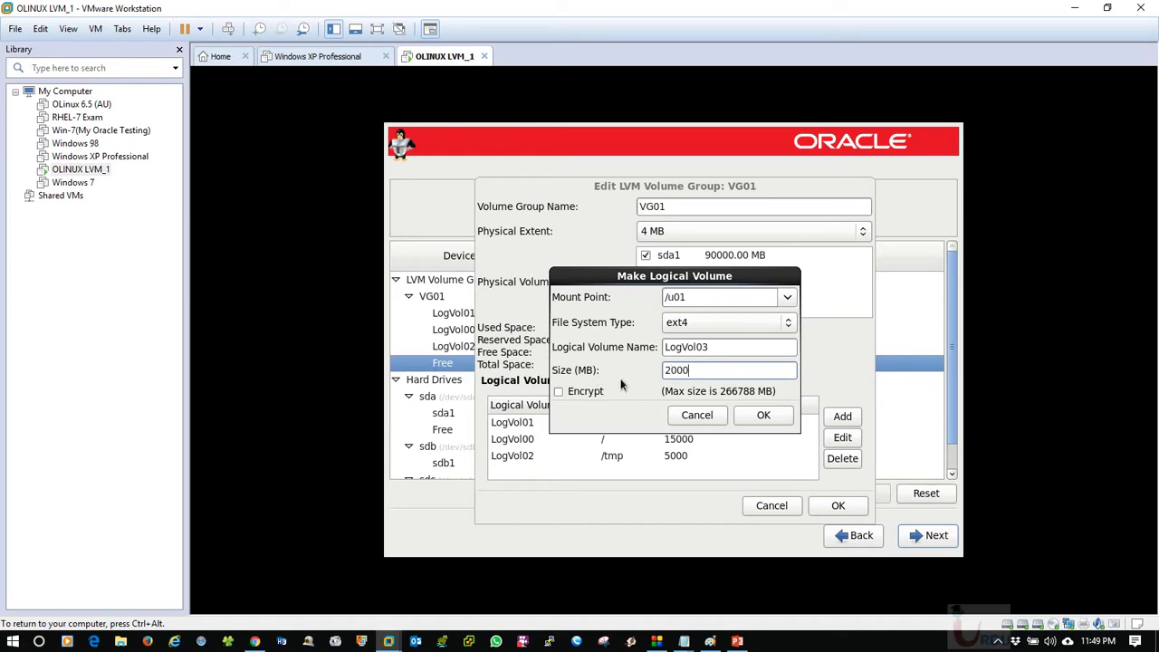
text(0)
key(BackSpace)
key(BackSpace)
key(BackSpace)
key(BackSpace)
key(BackSpace)
text(25000)
Confirm the /u01 volume and review LogVol00 through LogVol03 in VG01.
click(759, 413)
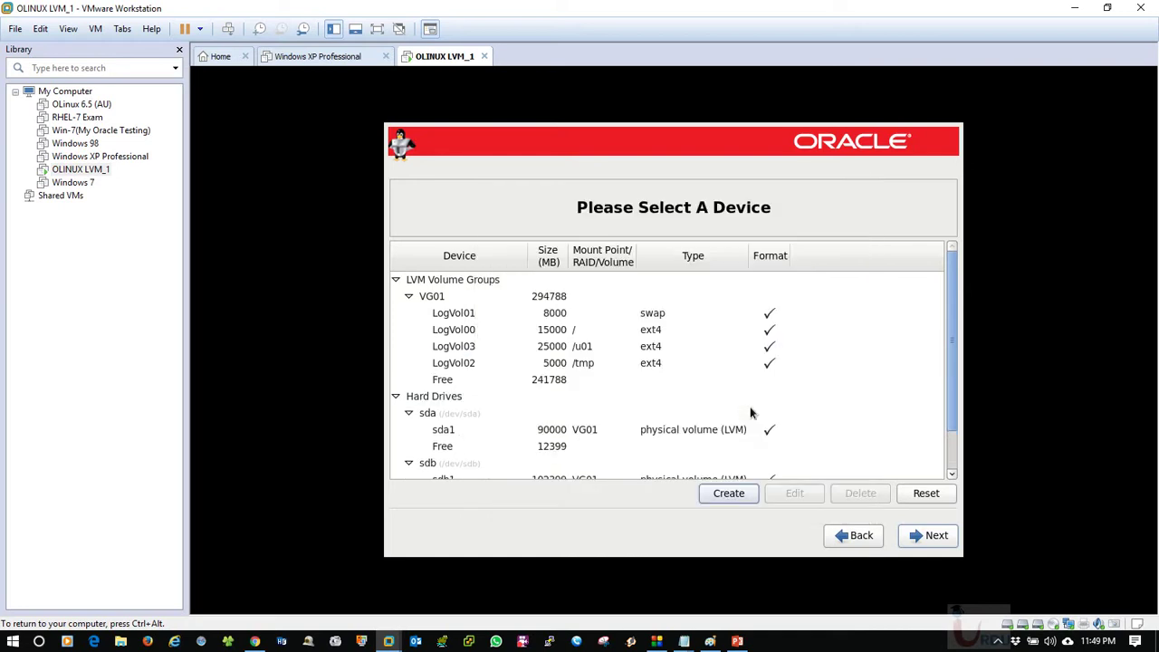
mouse_move(949, 349)
mouse_down()
mouse_move(957, 388)
mouse_move(936, 335)
mouse_up()
click(557, 313)
click(561, 330)
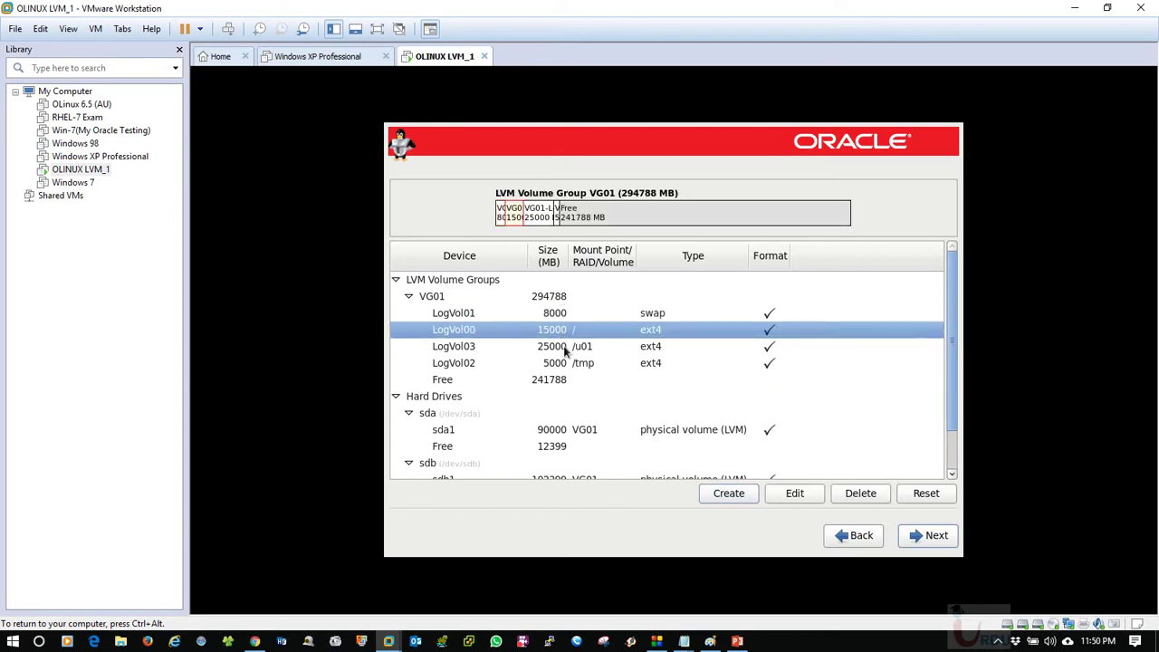
click(565, 346)
click(569, 362)
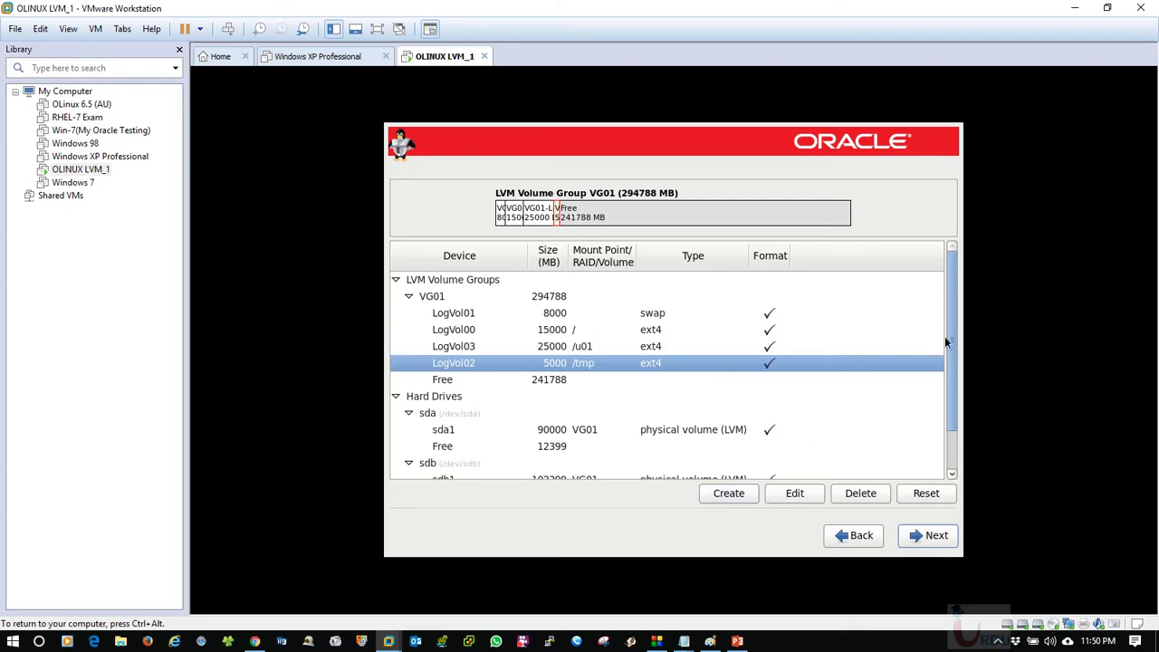
Collapse the sda, sdb and sdc trees, then expand sda and select its 12399 MB free space.
drag(950, 337, 951, 370)
scroll(955, 399, up, 3)
click(409, 414)
click(408, 429)
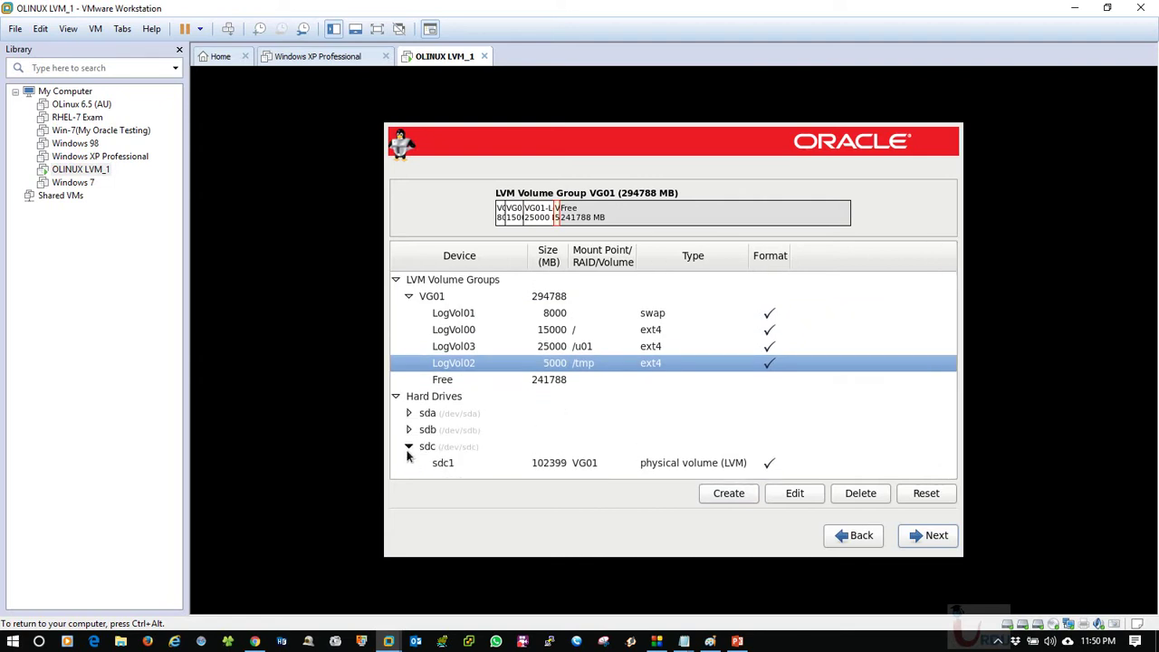
click(408, 446)
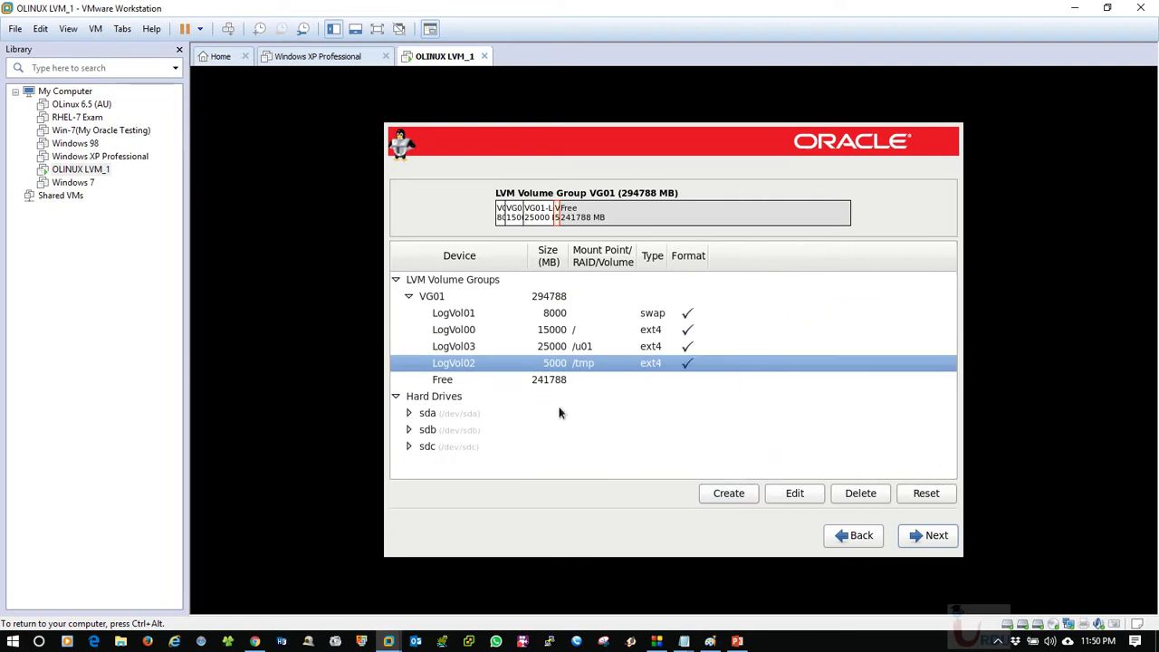
click(545, 384)
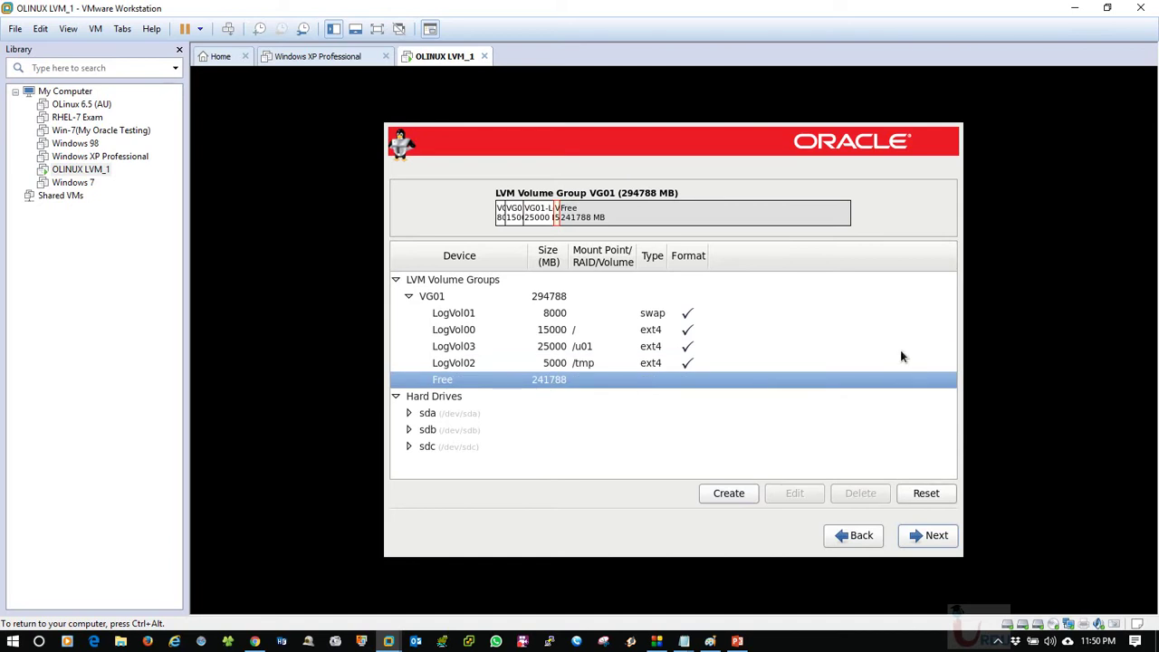
click(409, 413)
click(453, 446)
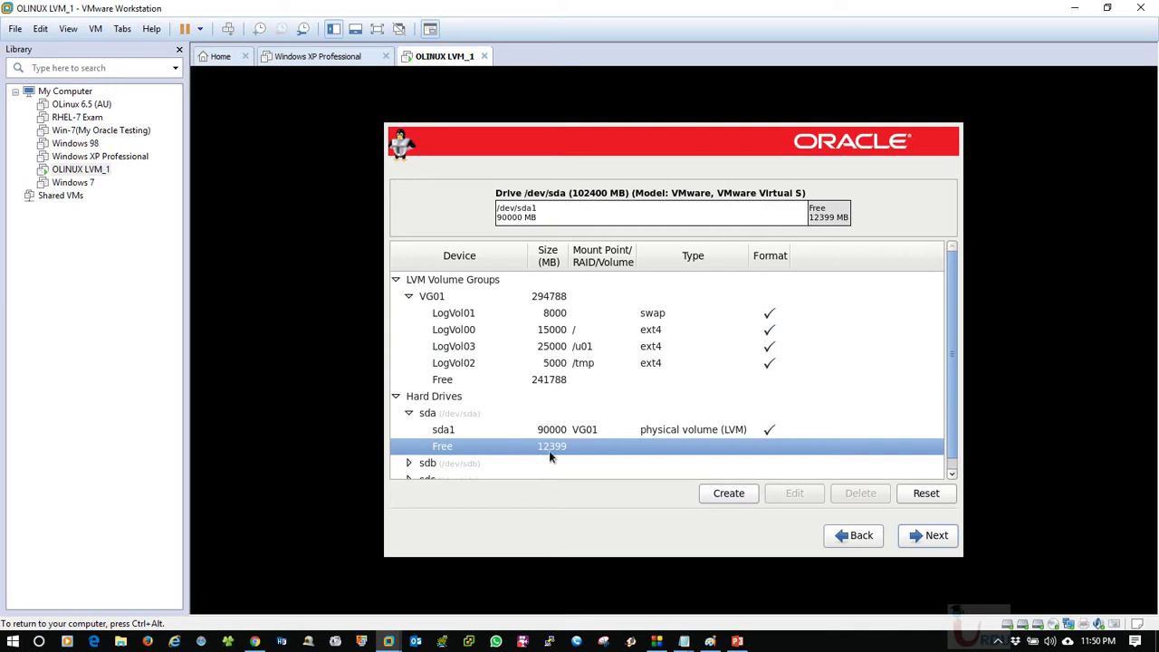
Create a 500 MB /boot standard partition on sda only, forced to be primary.
click(728, 494)
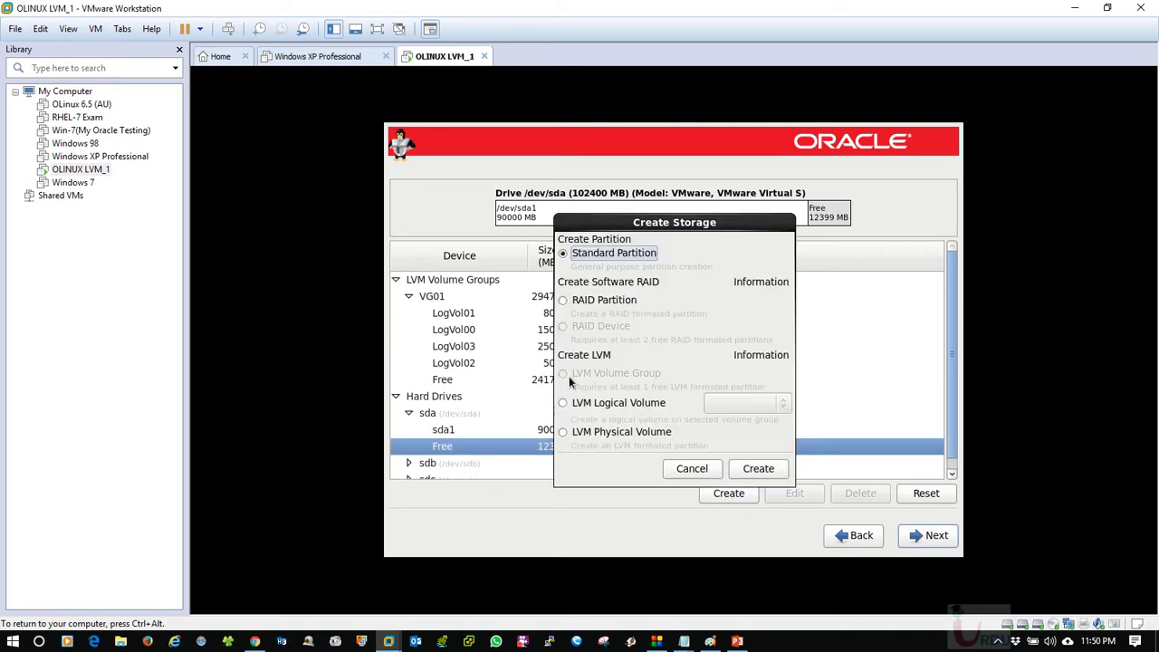
click(755, 469)
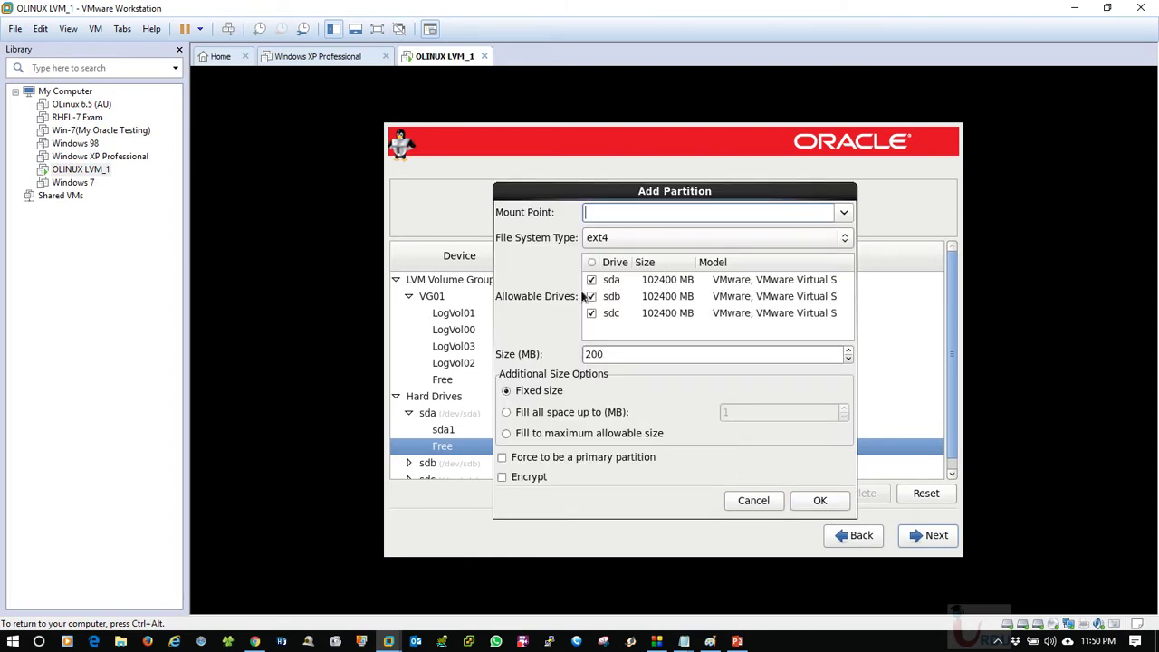
click(592, 295)
click(591, 312)
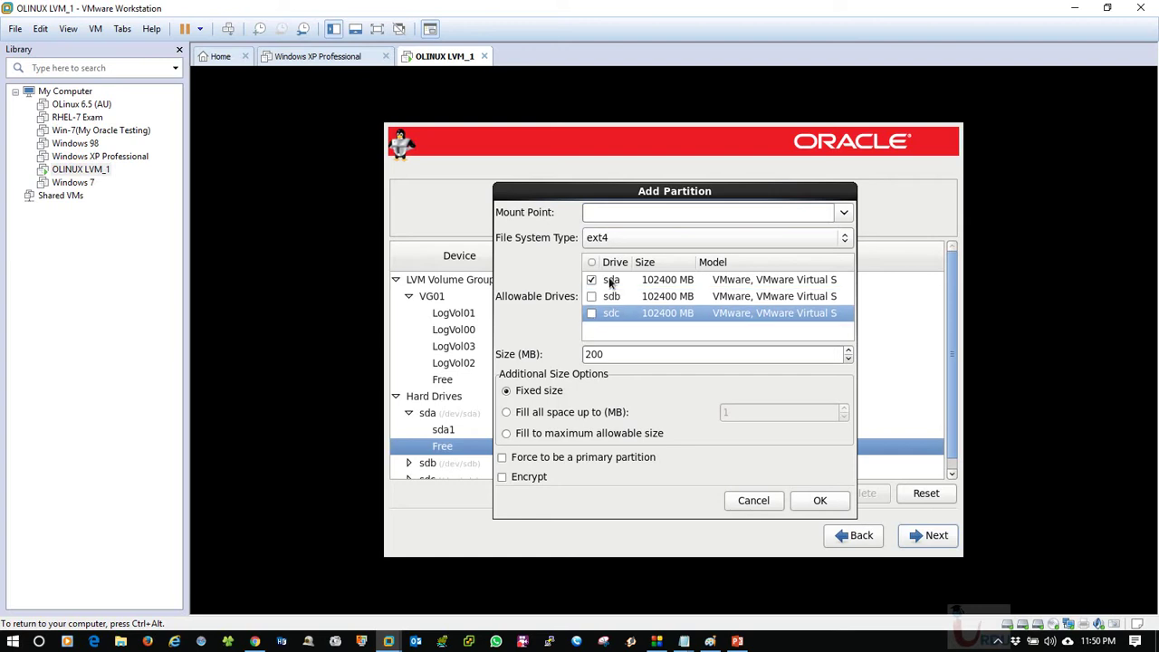
click(667, 280)
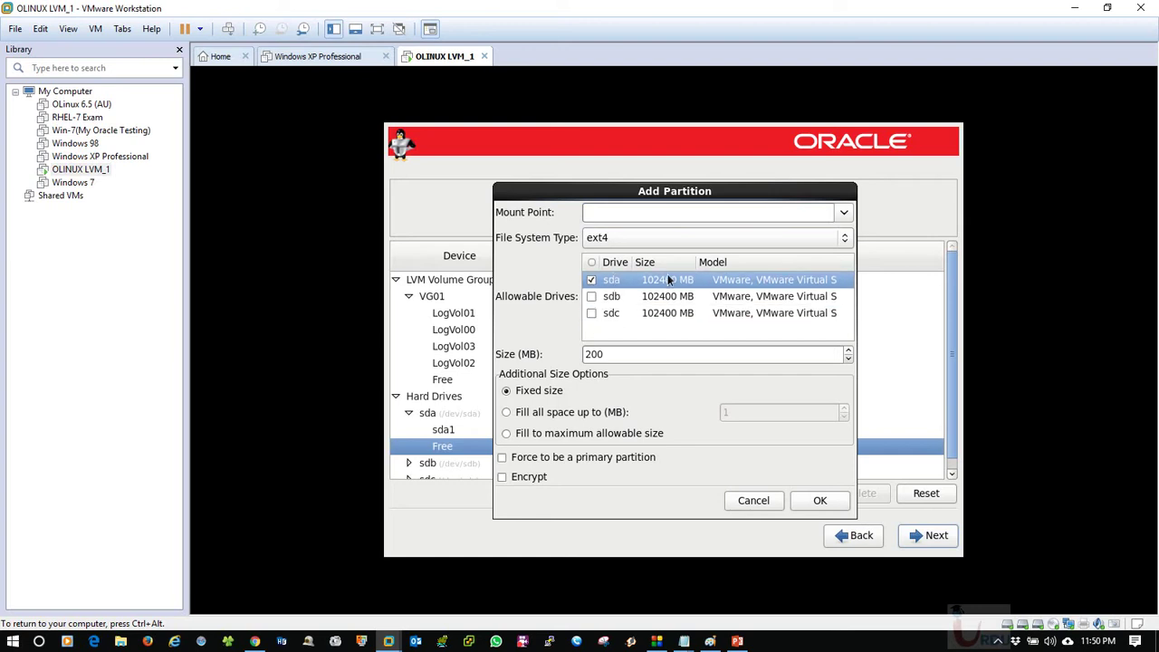
click(839, 219)
click(731, 252)
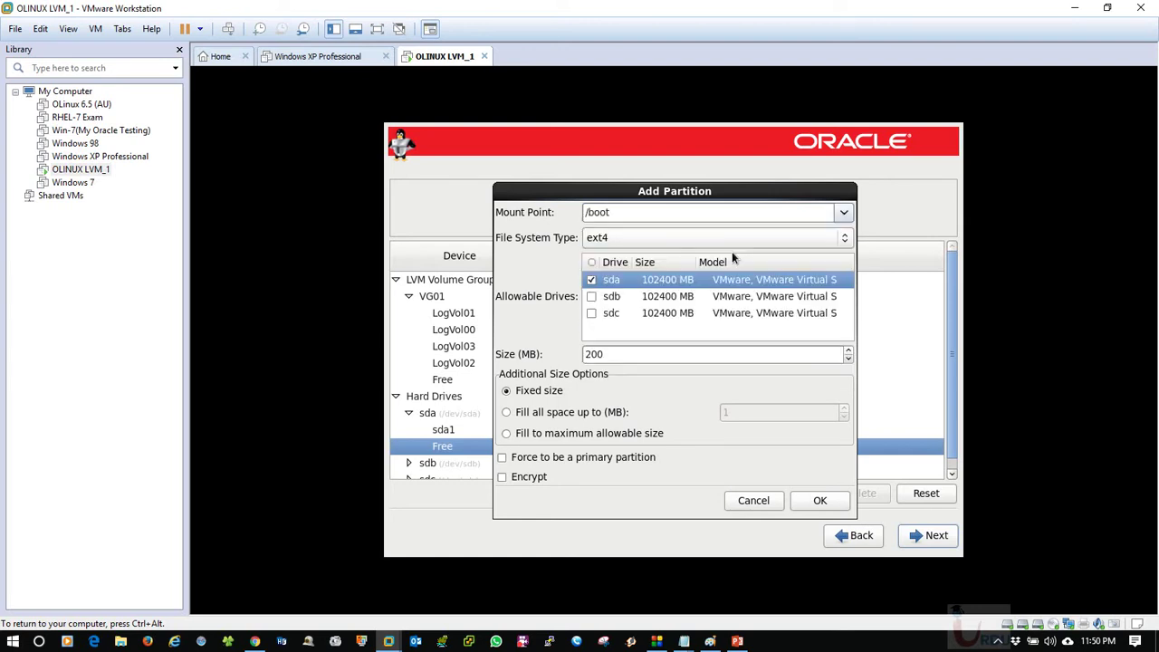
drag(693, 353, 499, 354)
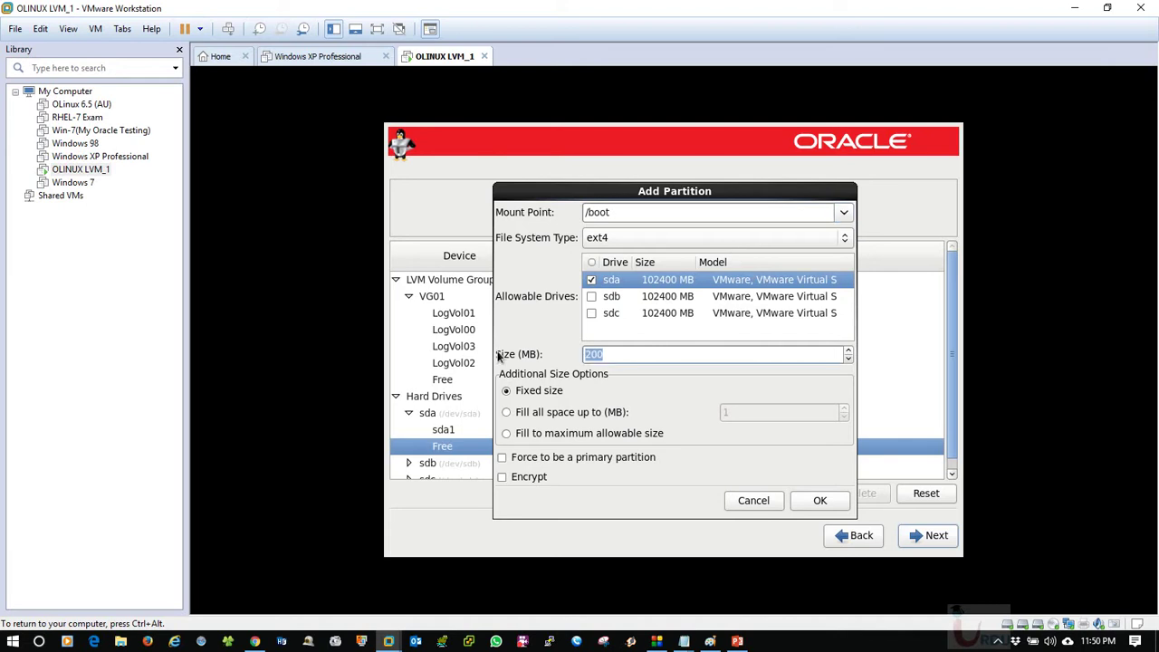
text(500)
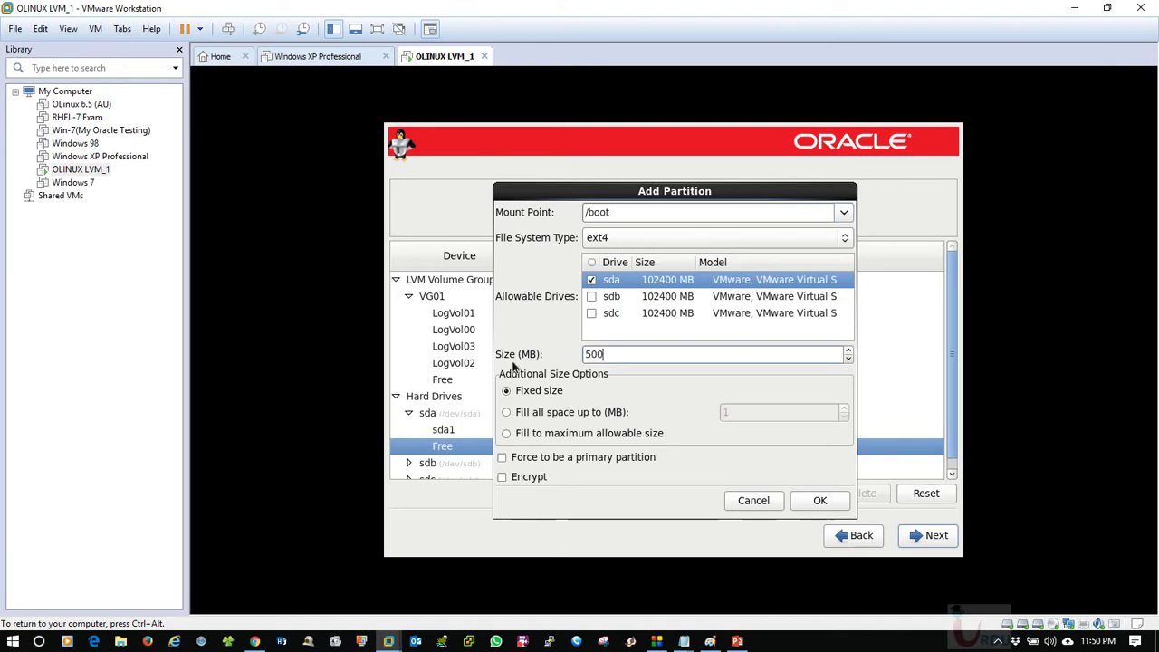
click(554, 456)
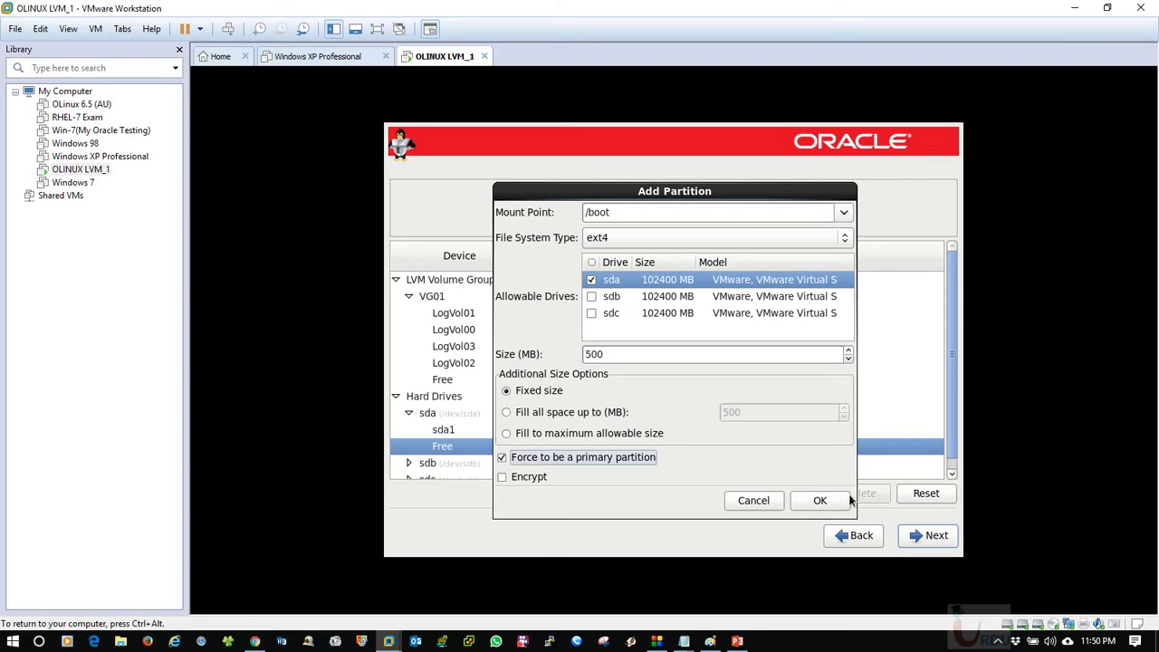
click(818, 500)
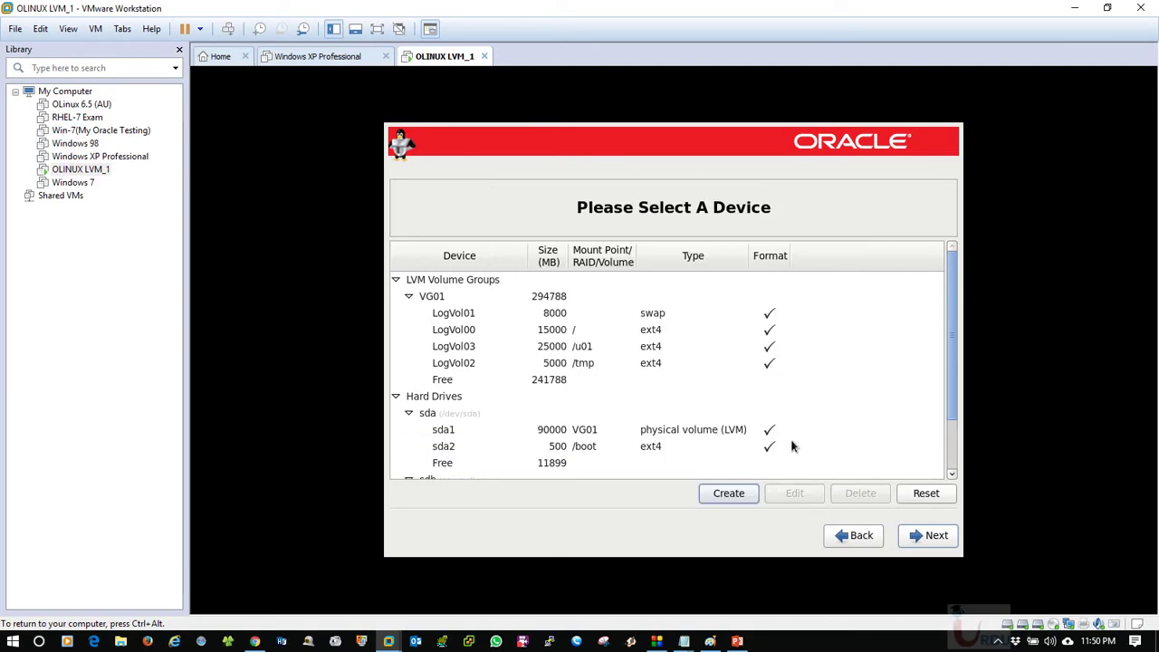
click(619, 447)
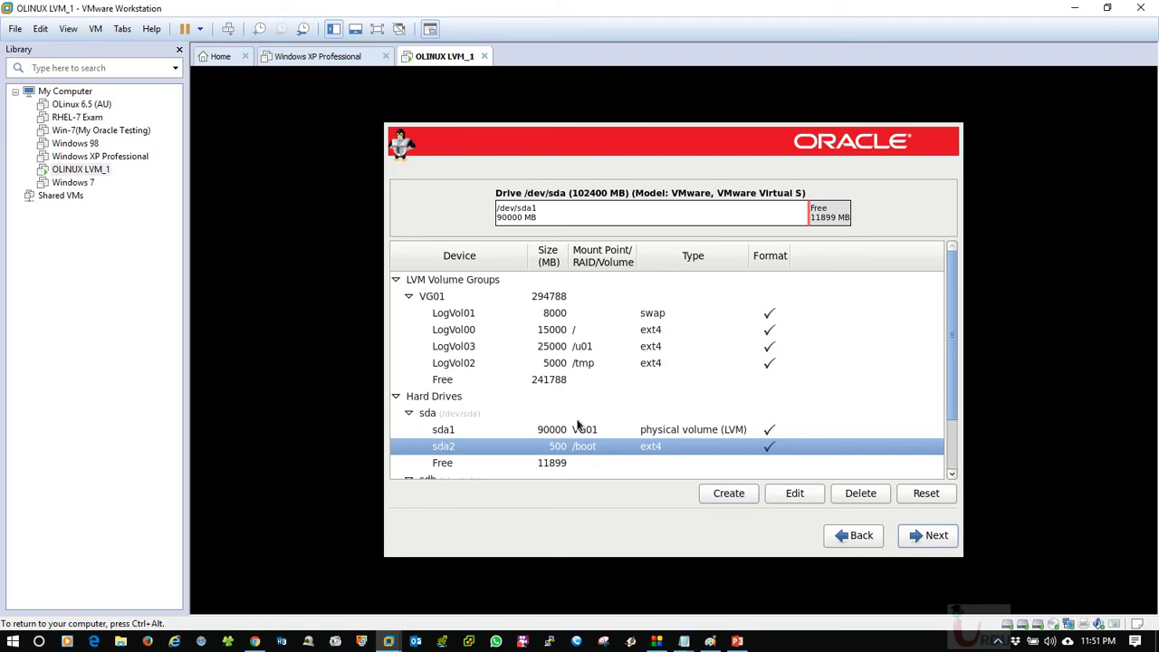
click(557, 463)
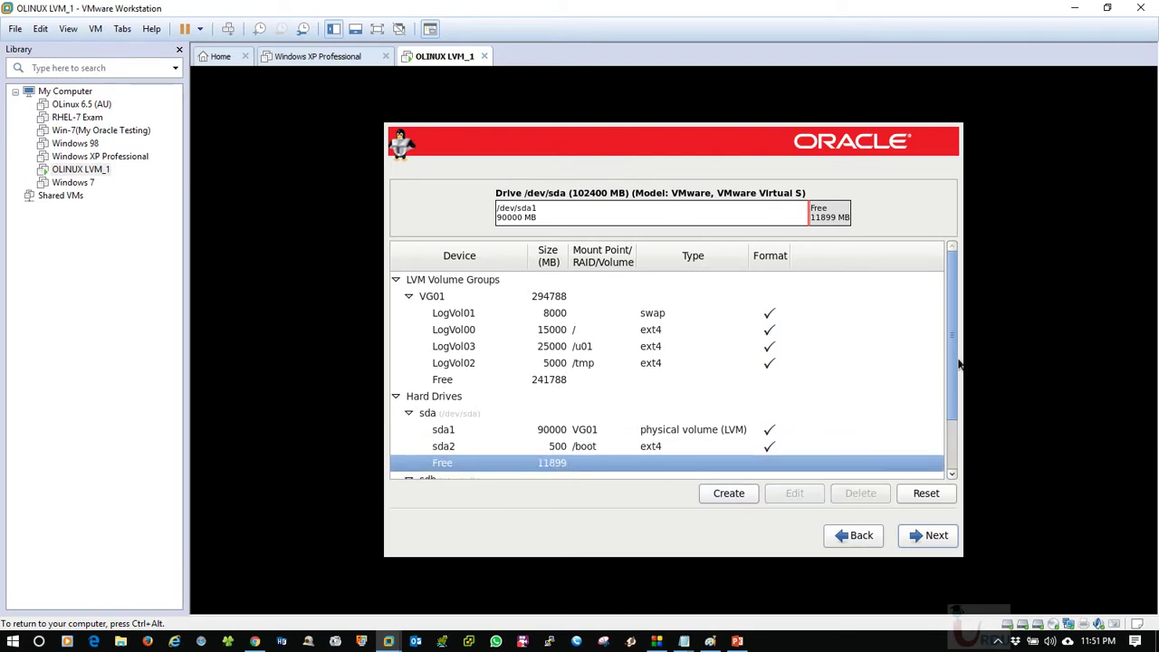
drag(954, 362, 924, 207)
click(409, 413)
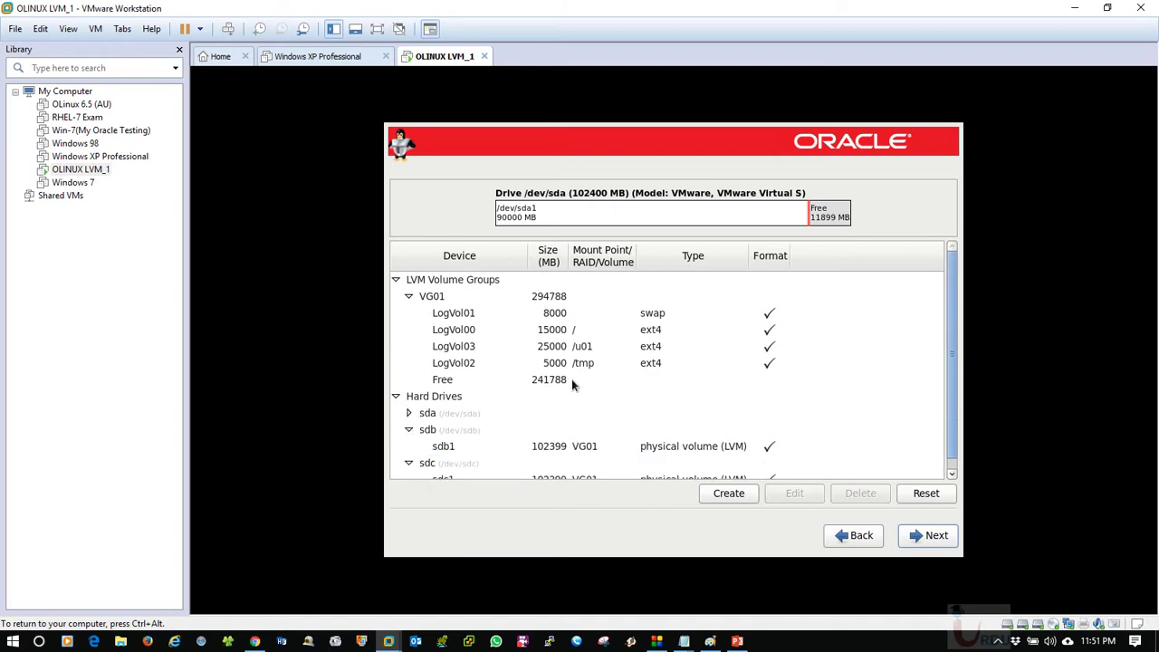
click(540, 330)
click(579, 364)
click(588, 315)
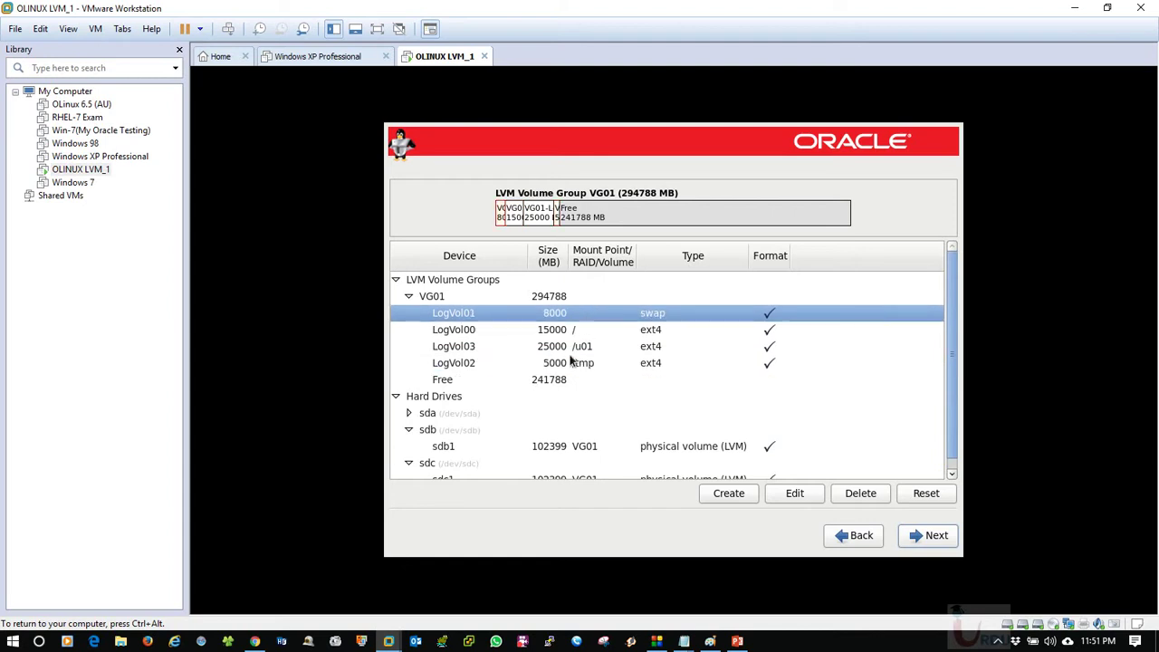
click(574, 364)
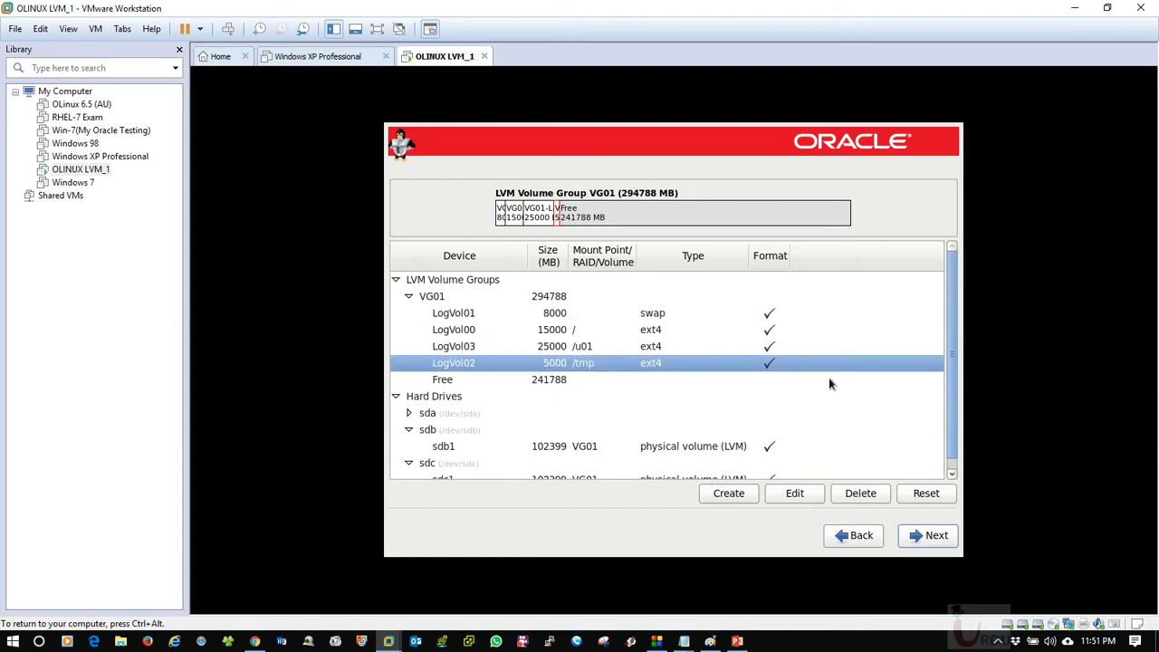
click(579, 313)
click(634, 346)
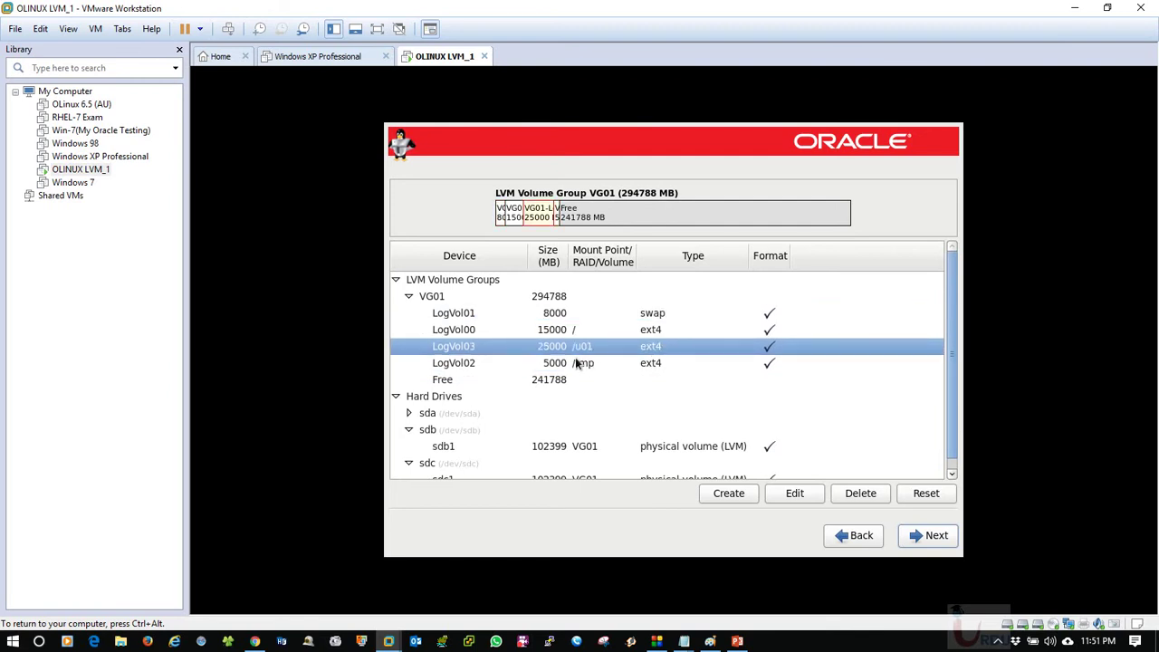
click(576, 363)
click(545, 347)
click(539, 384)
click(727, 494)
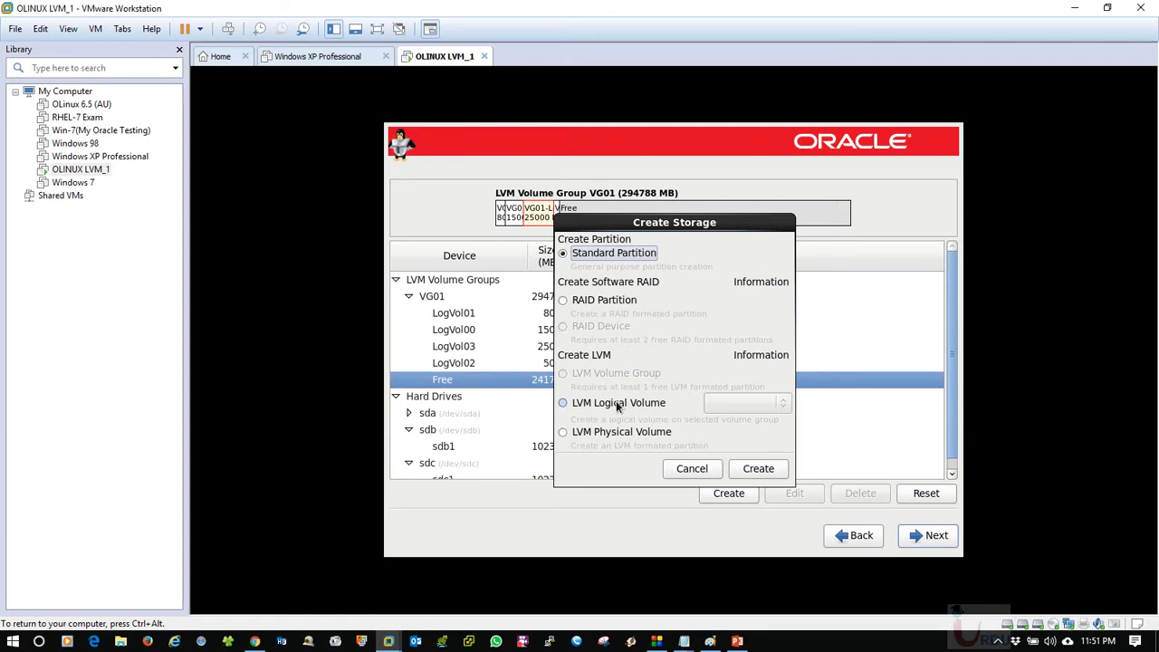
Create LogVol04 in VG01 mounted at /home with size 50000 MB.
click(616, 402)
click(758, 469)
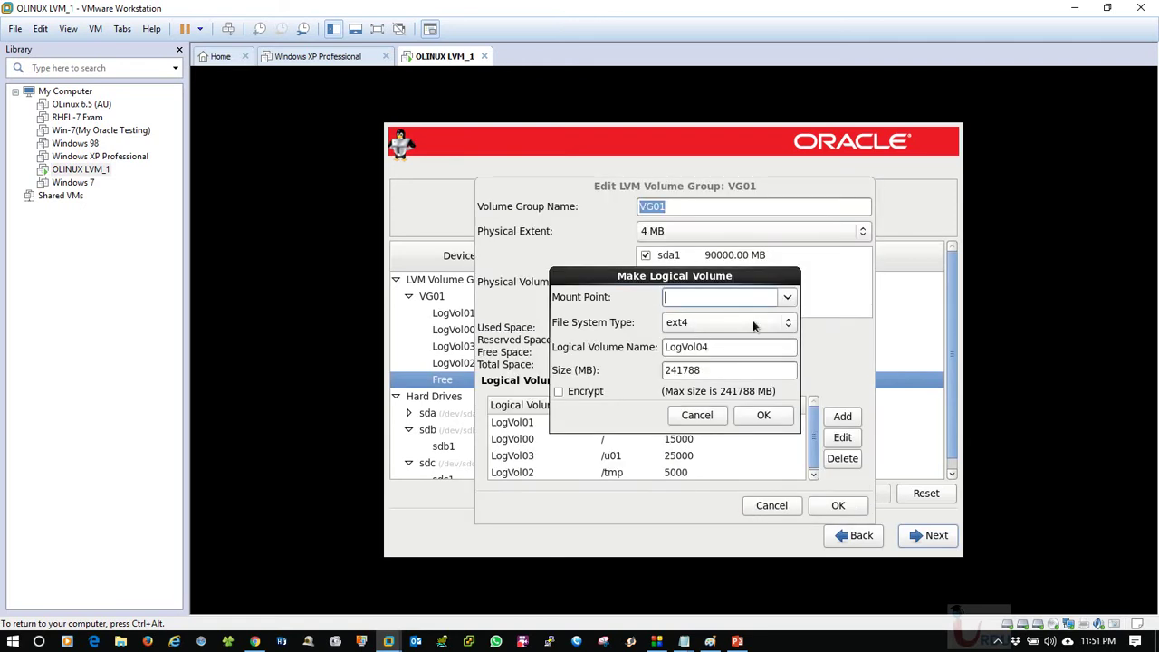
drag(674, 370, 664, 370)
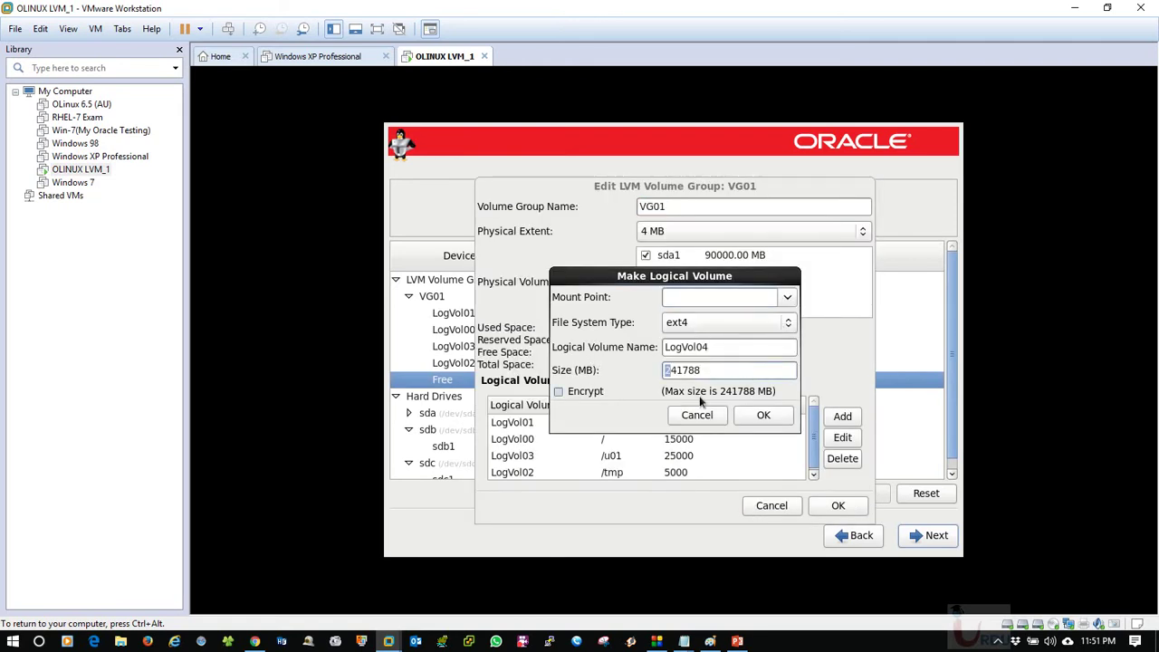
click(787, 296)
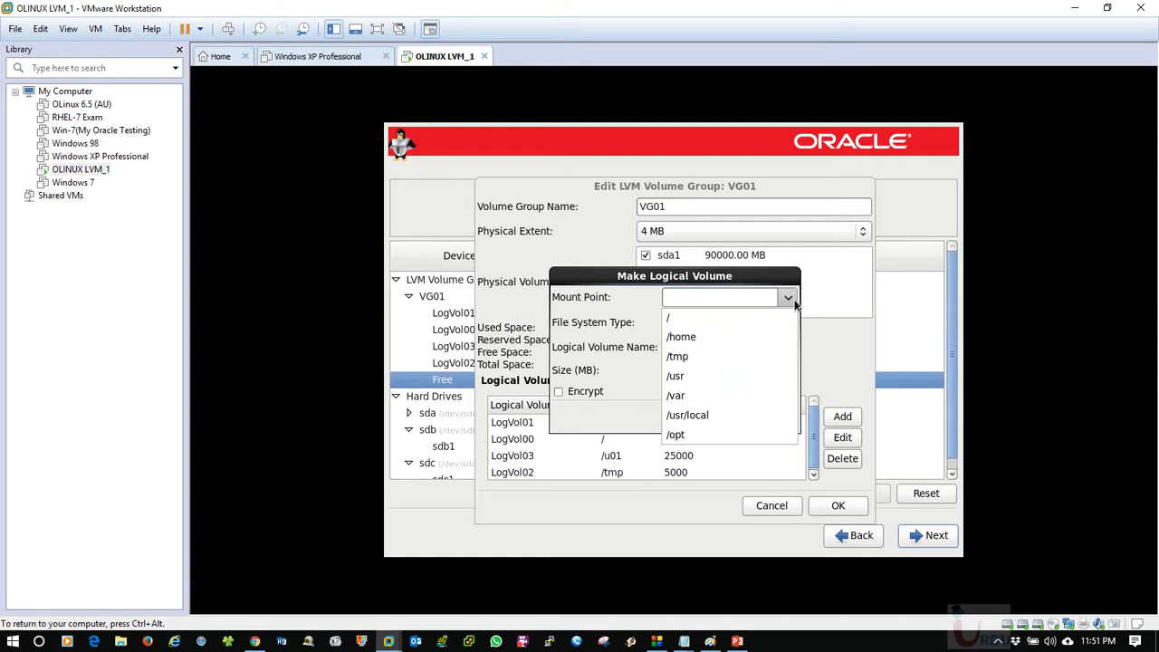
click(733, 336)
drag(735, 375, 606, 375)
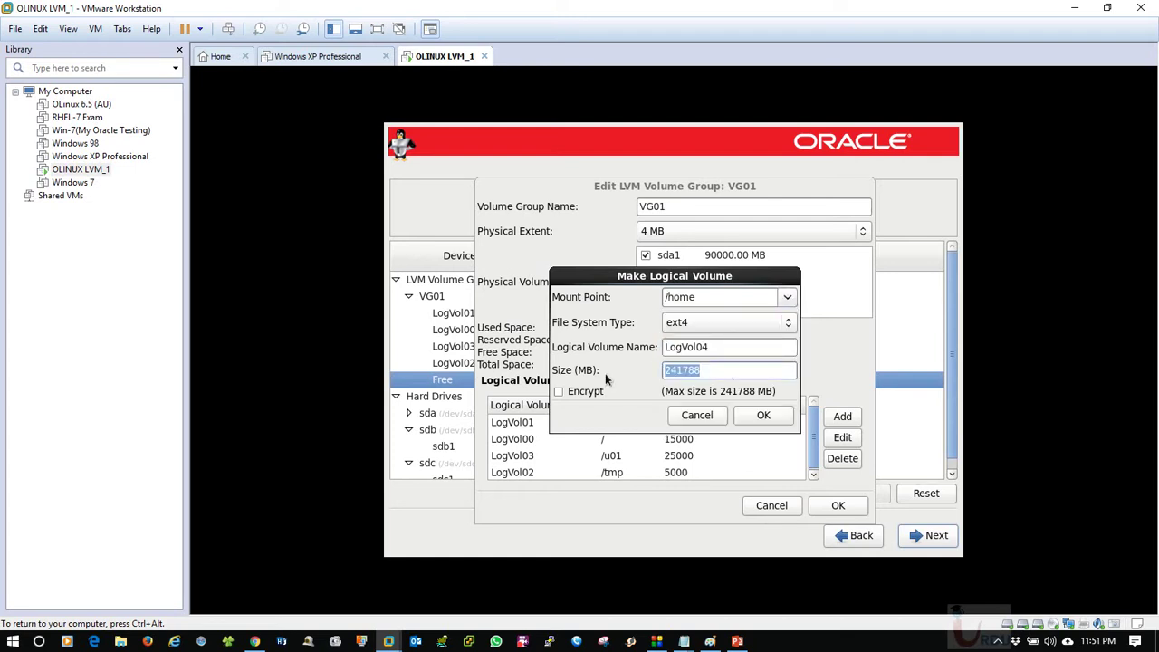
text(50000)
click(765, 415)
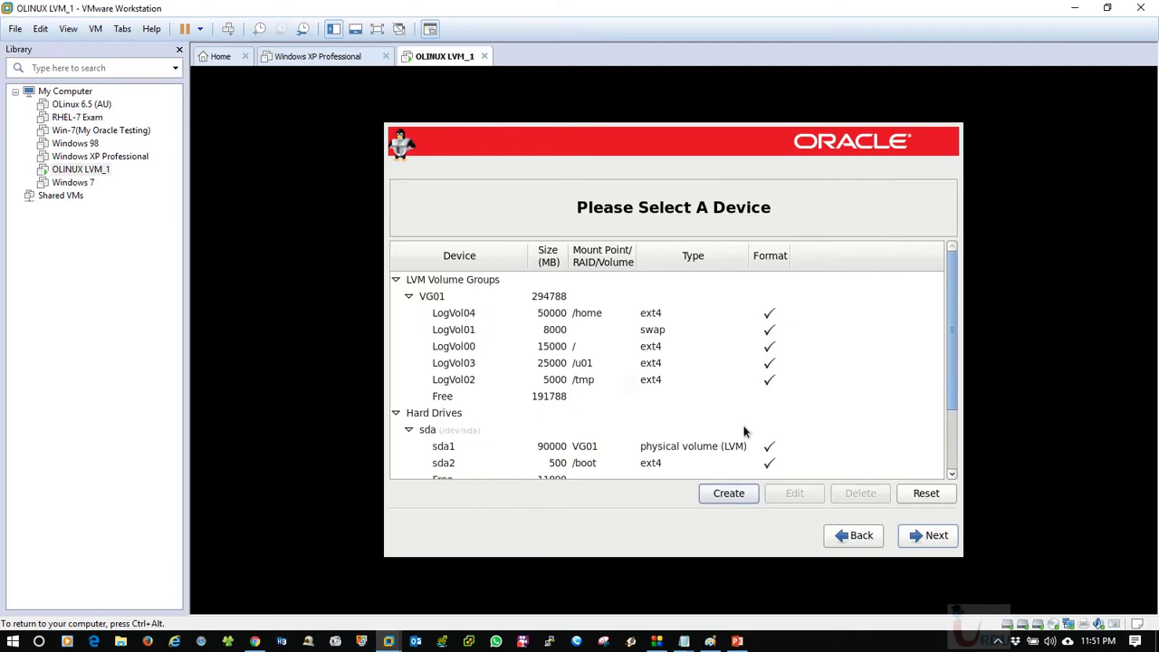
Review the VG01 layout, checking LogVol04 and the remaining 191788 MB free space.
click(574, 385)
click(559, 317)
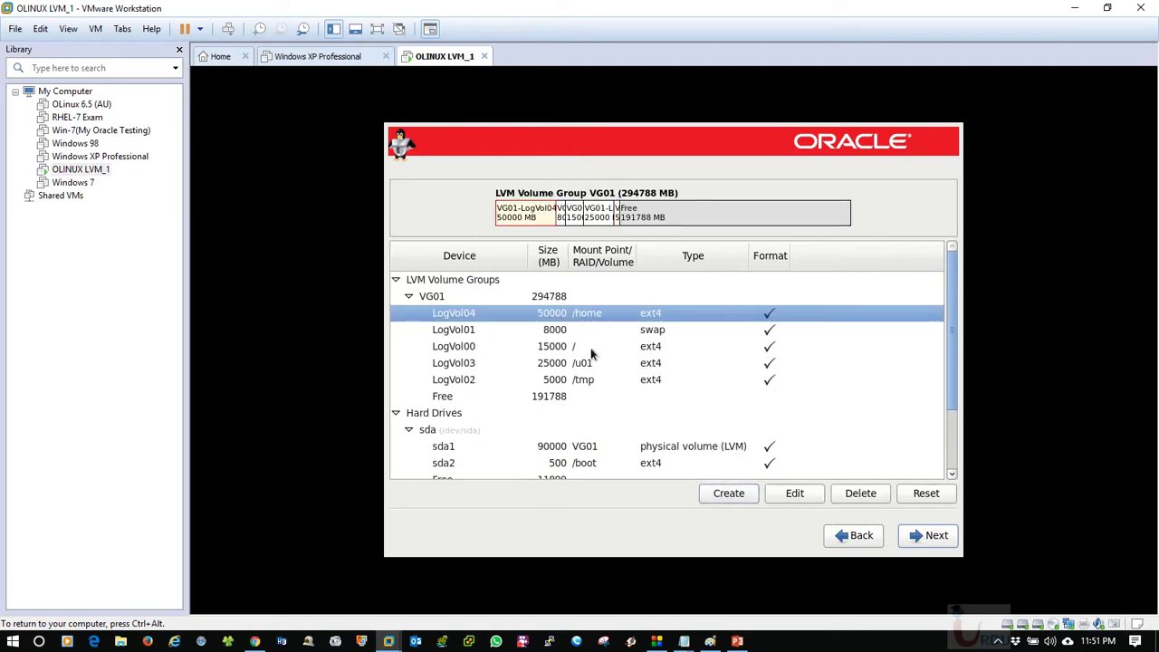
click(535, 397)
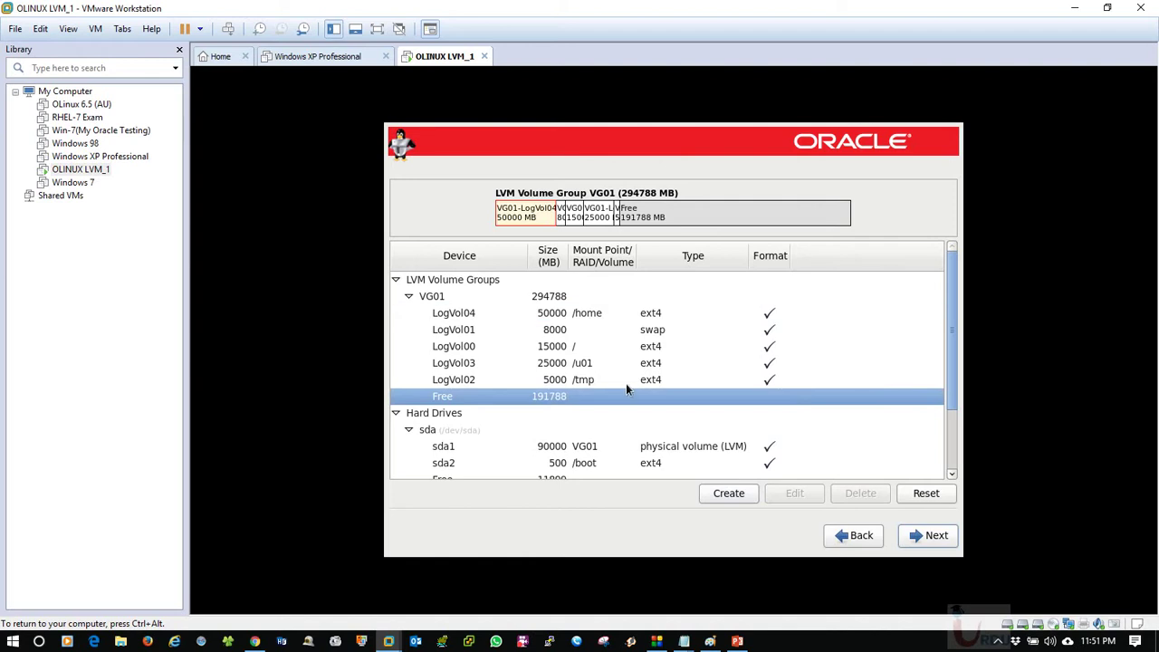
drag(952, 361, 960, 334)
scroll(945, 342, up, 3)
scroll(945, 362, down, 3)
Resize the /home volume LogVol04 from 50000 MB to 60000 MB.
click(563, 313)
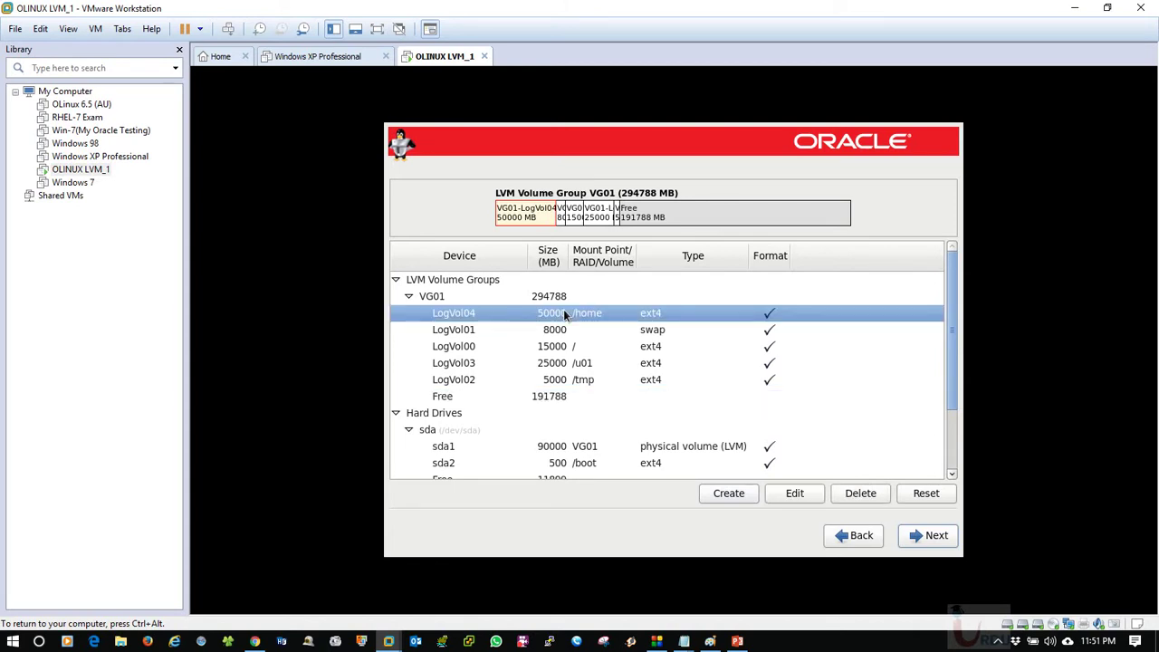
click(798, 494)
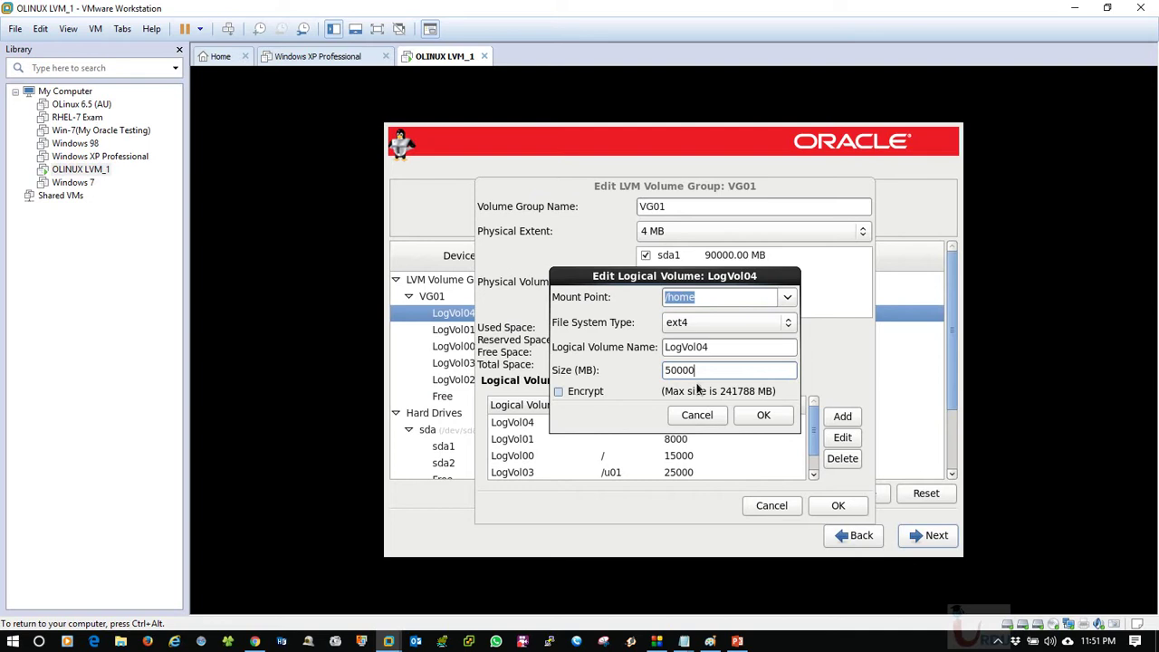
drag(715, 371, 652, 371)
text(6)
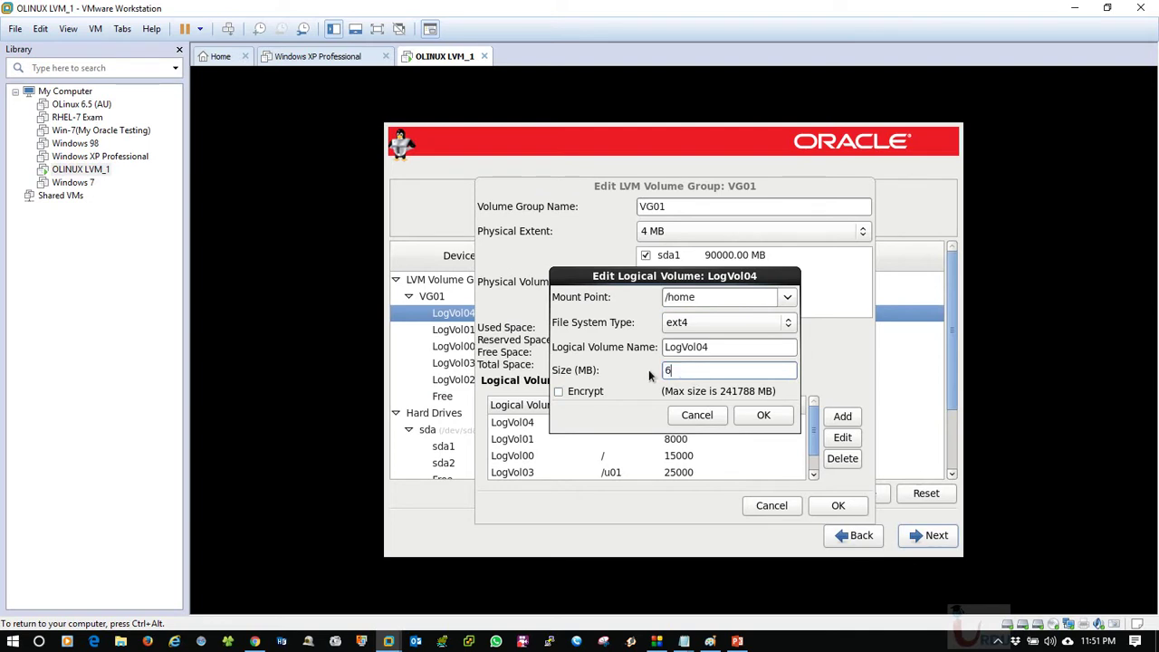
text(0000)
click(765, 414)
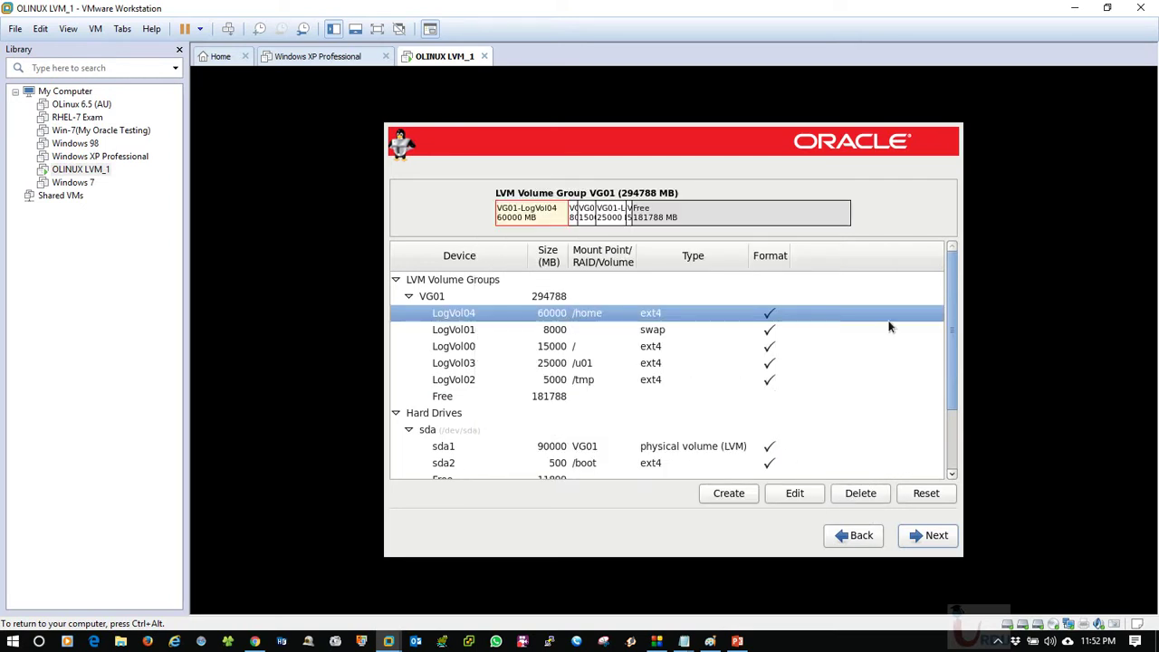
drag(953, 281, 947, 338)
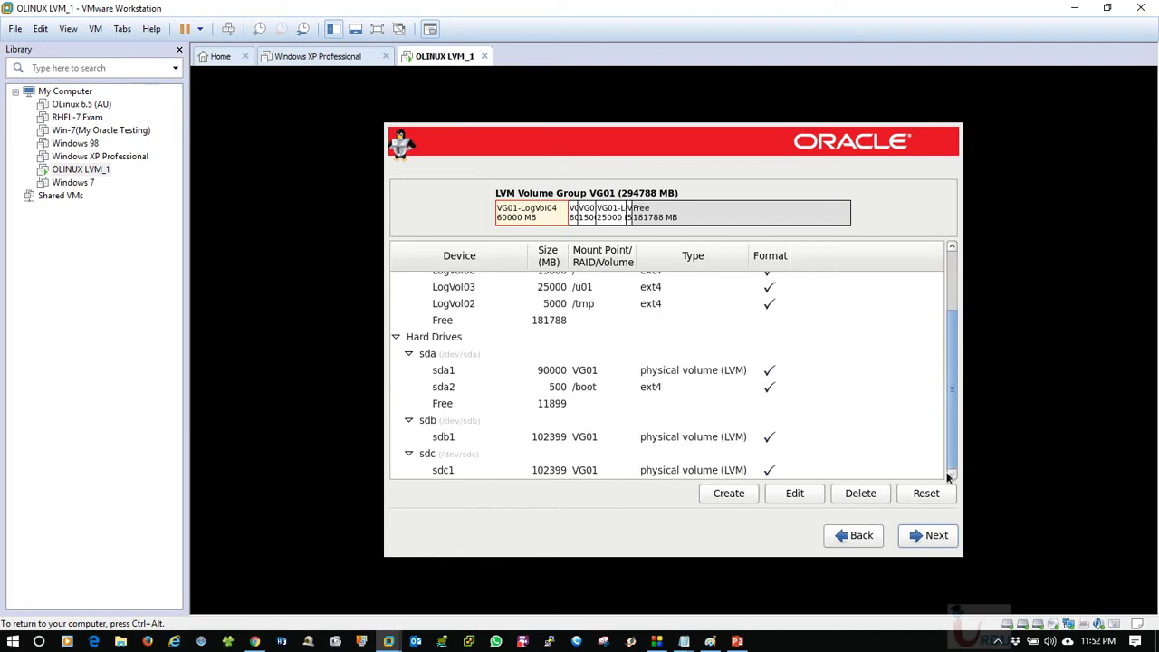
drag(951, 446, 955, 209)
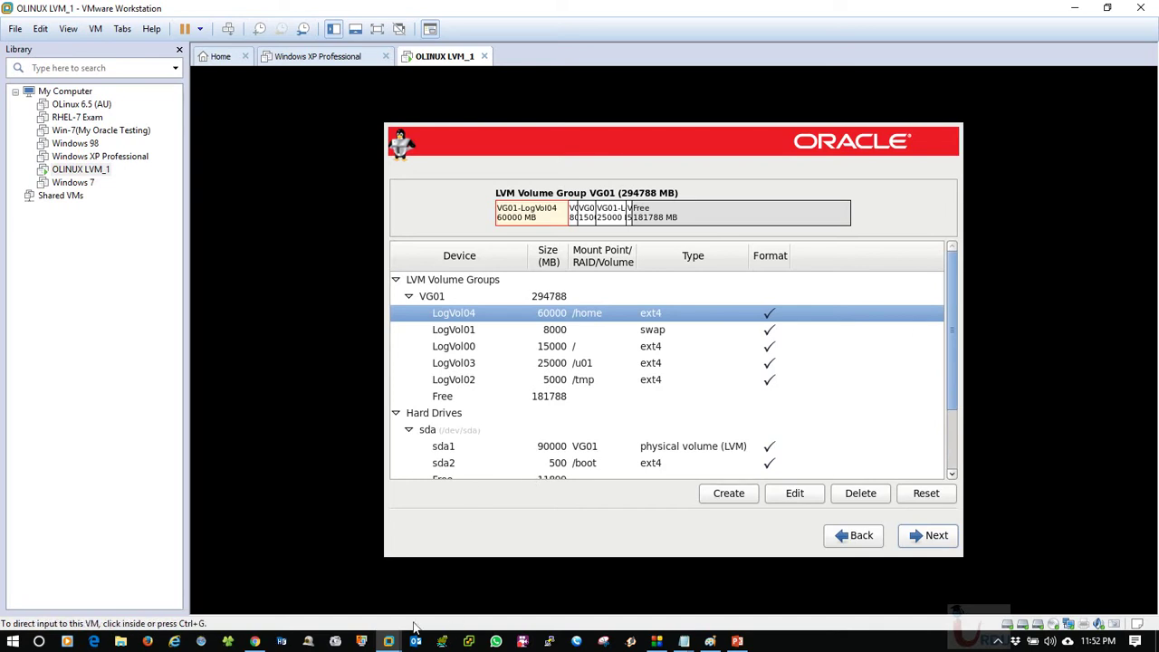
Start the New Virtual Machine wizard with Typical configuration, installing the OS later.
mouse_move(389, 639)
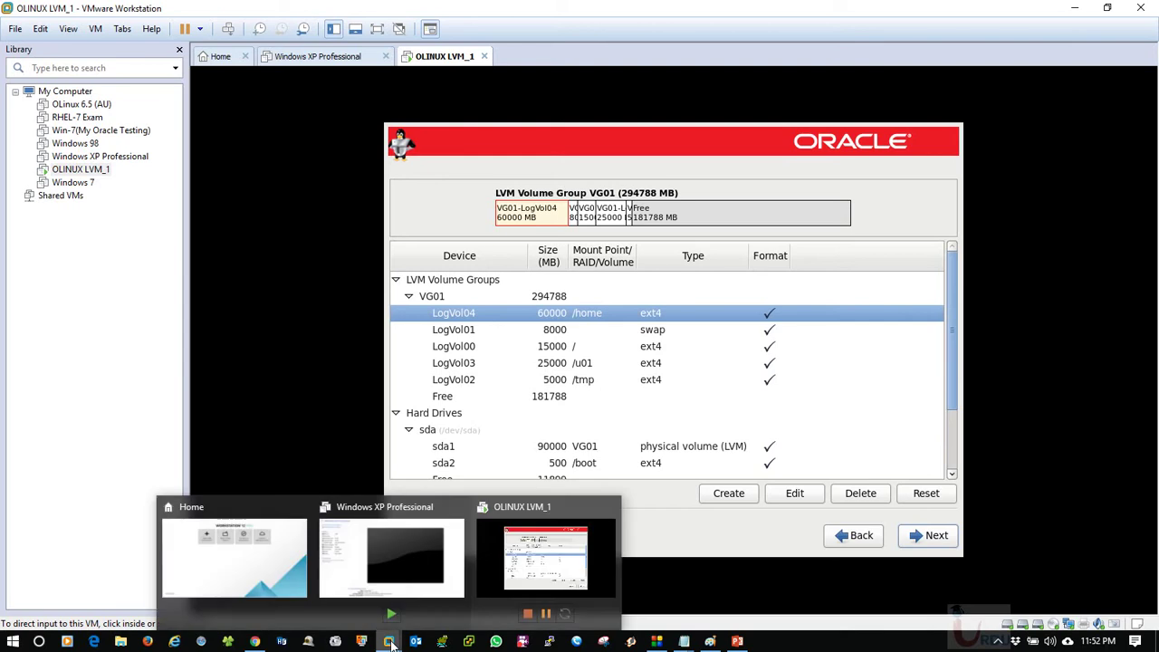
click(403, 570)
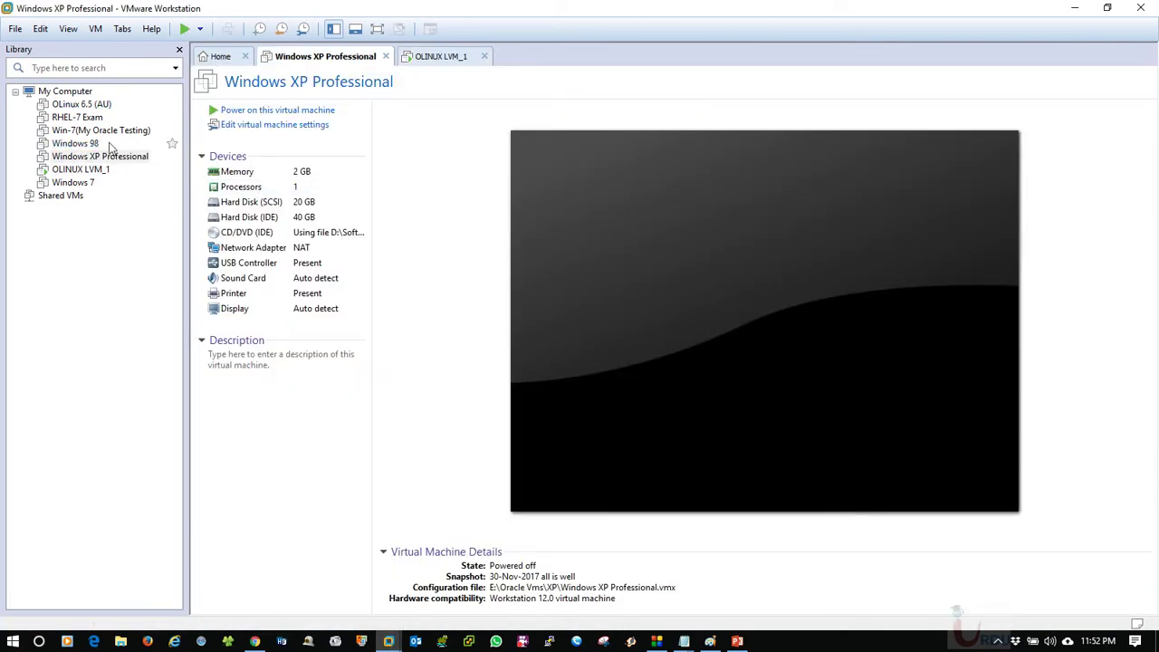
click(207, 60)
click(461, 186)
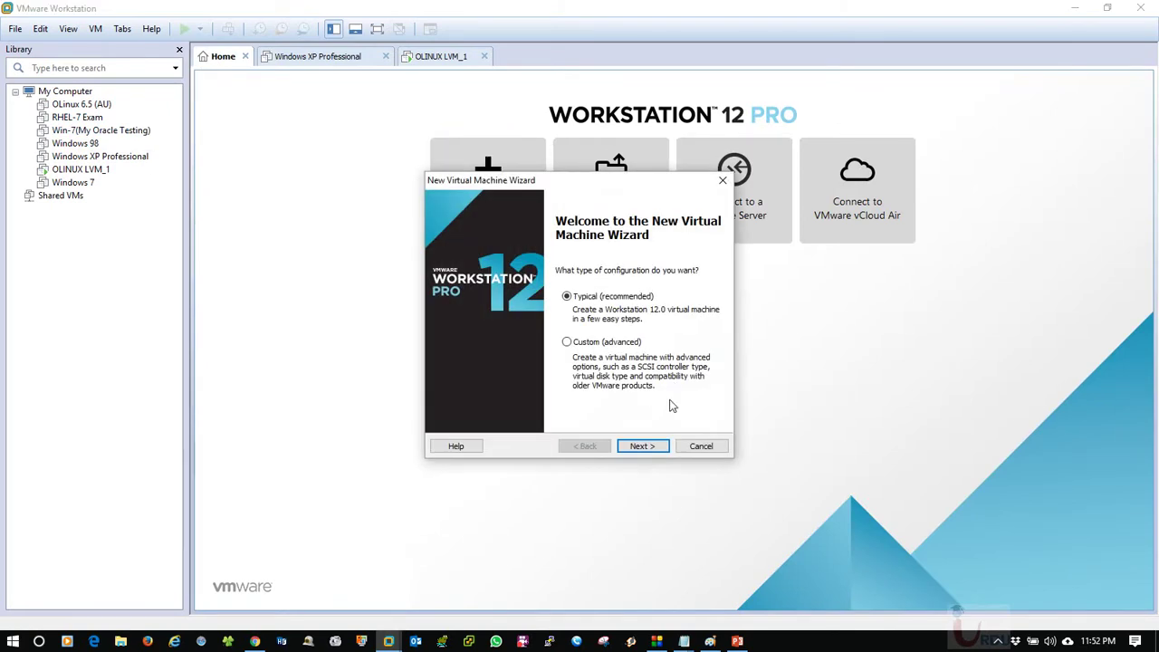
click(657, 445)
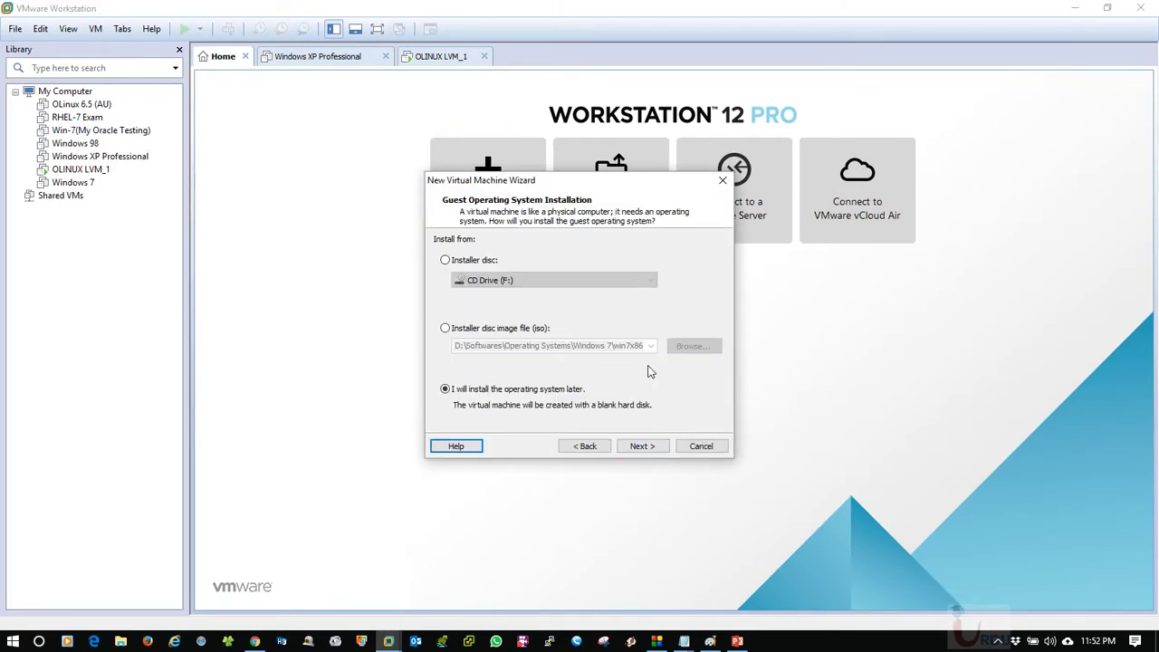
click(642, 445)
Set the guest OS to Linux, version Oracle Enterprise Linux 64-bit.
click(452, 280)
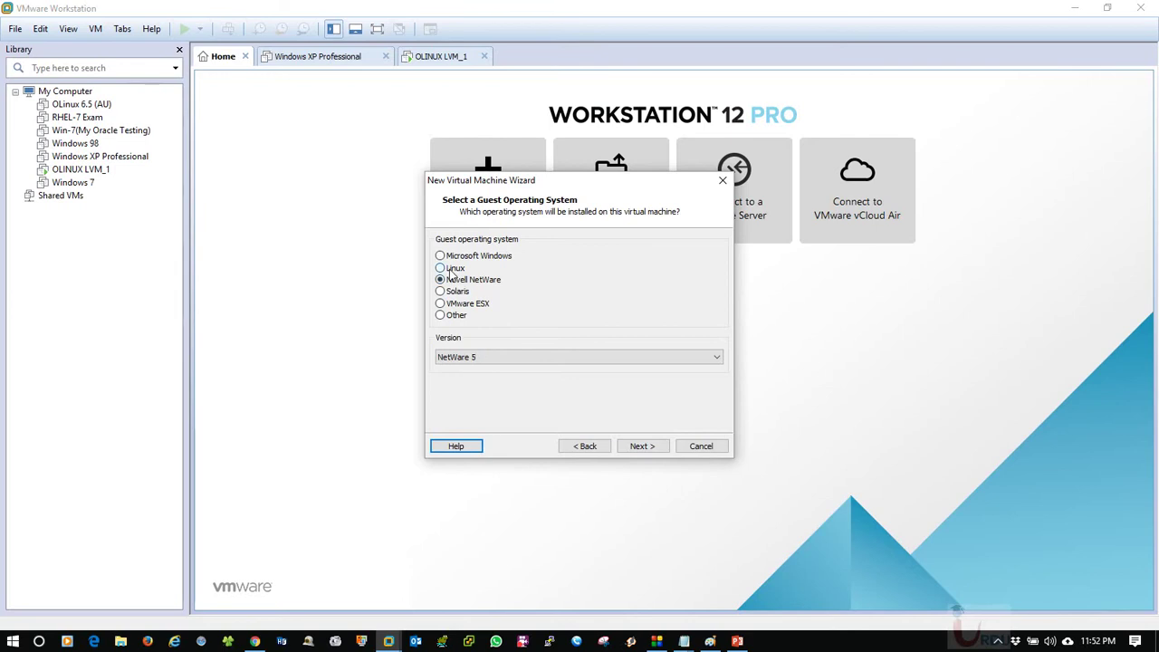
click(450, 269)
click(518, 357)
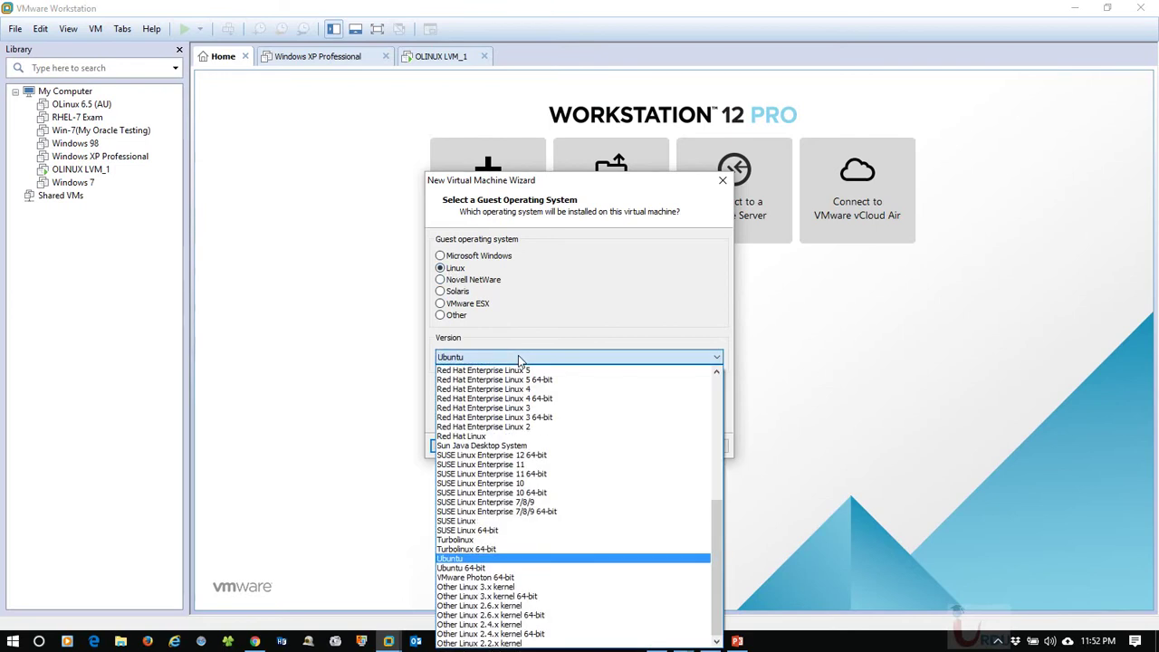
drag(717, 520, 729, 458)
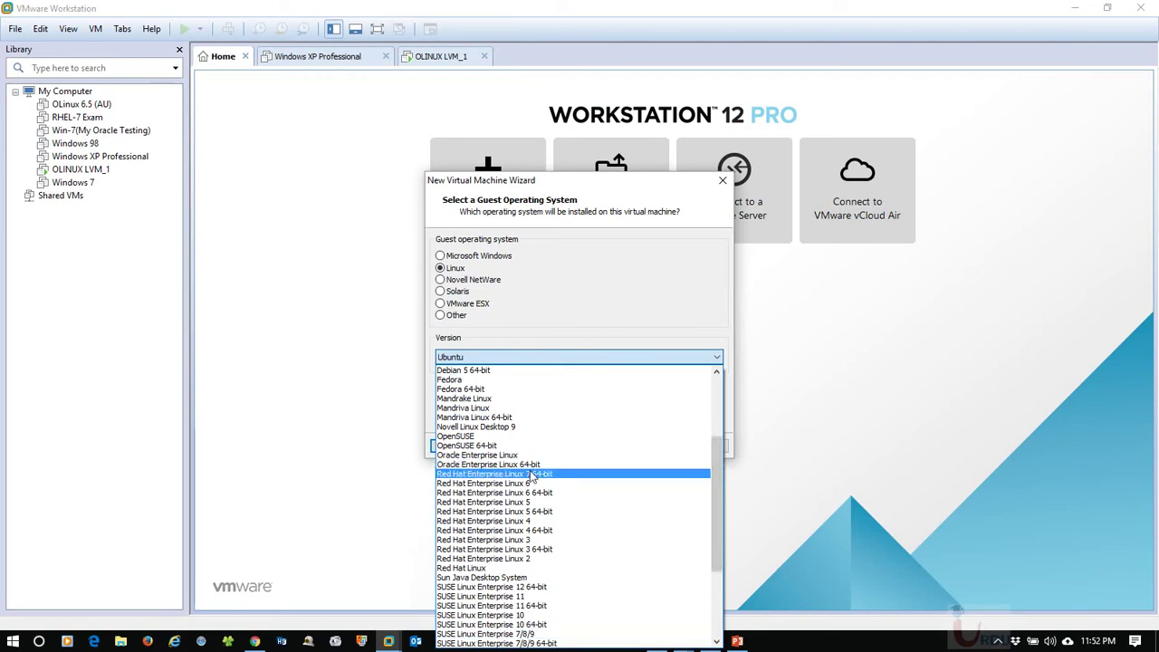
click(644, 464)
click(634, 445)
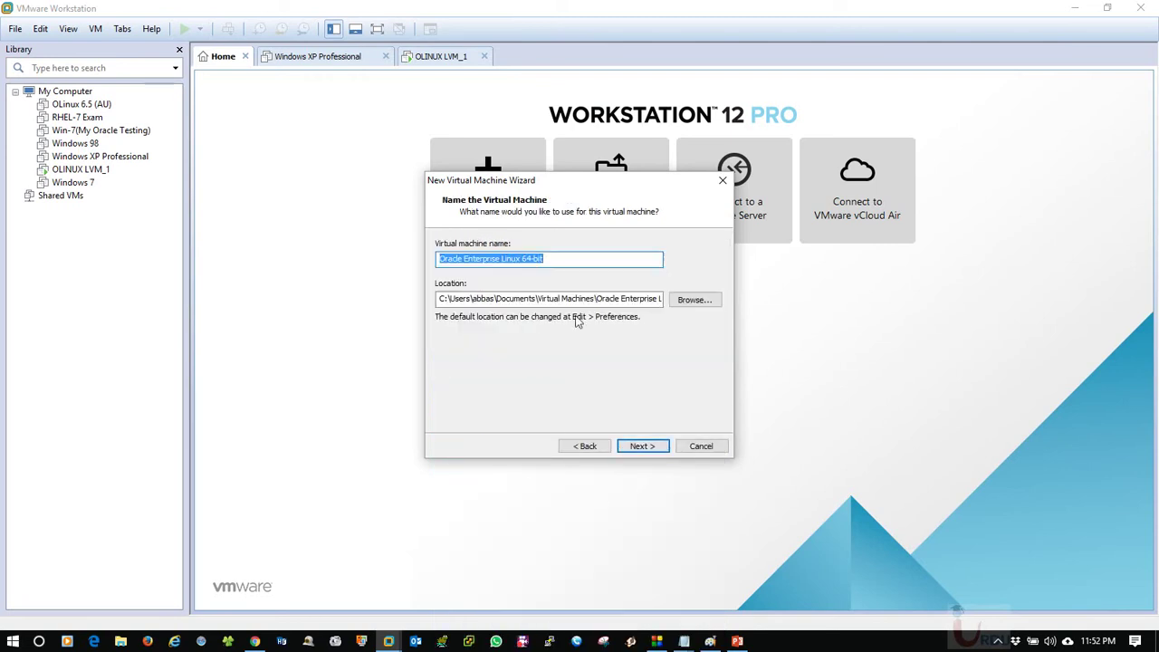
Name the machine 'OLINUX 7.3' and give it a 40 GB single-file disk.
click(594, 261)
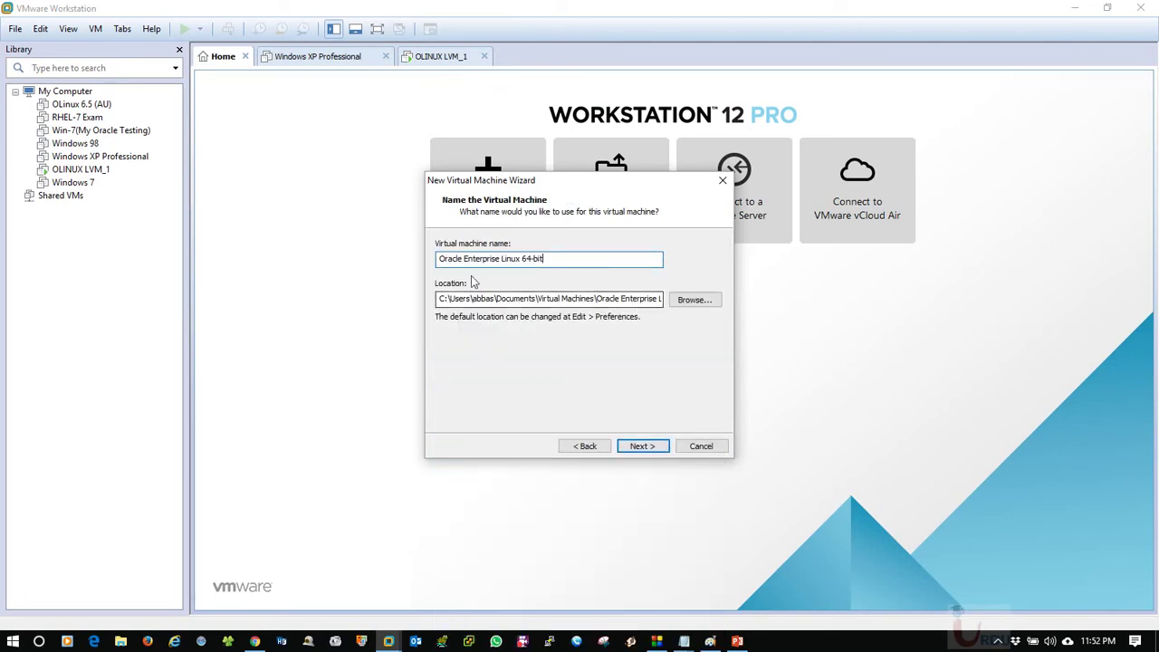
drag(582, 261, 439, 259)
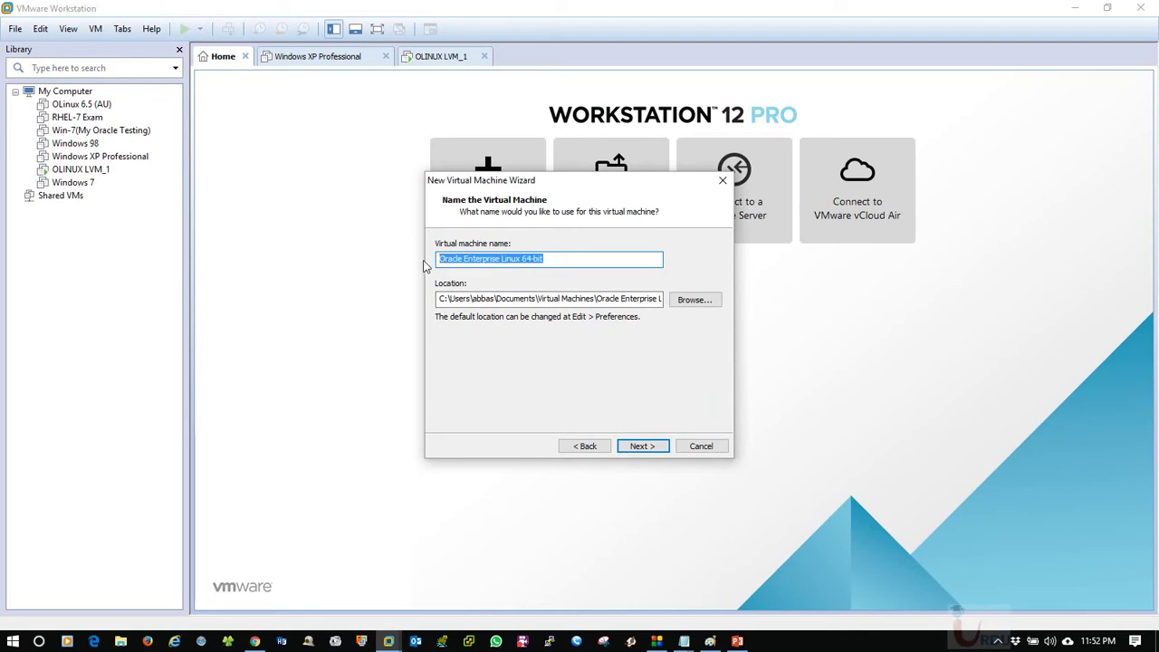
text(OLINUX)
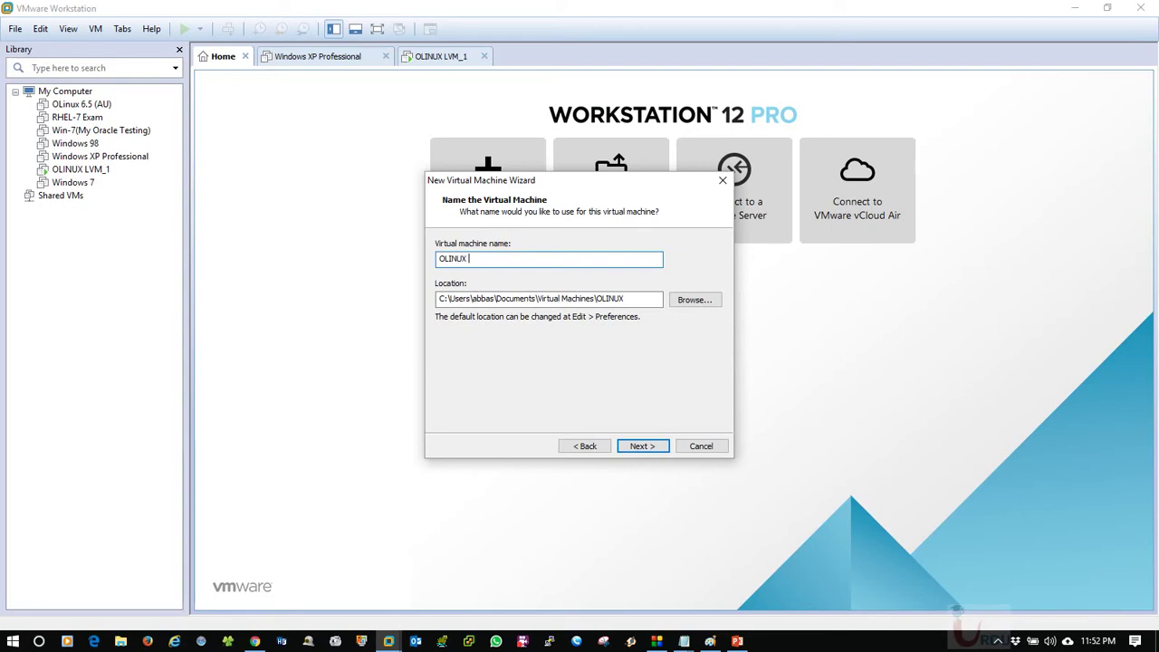
text( 7.3)
click(633, 445)
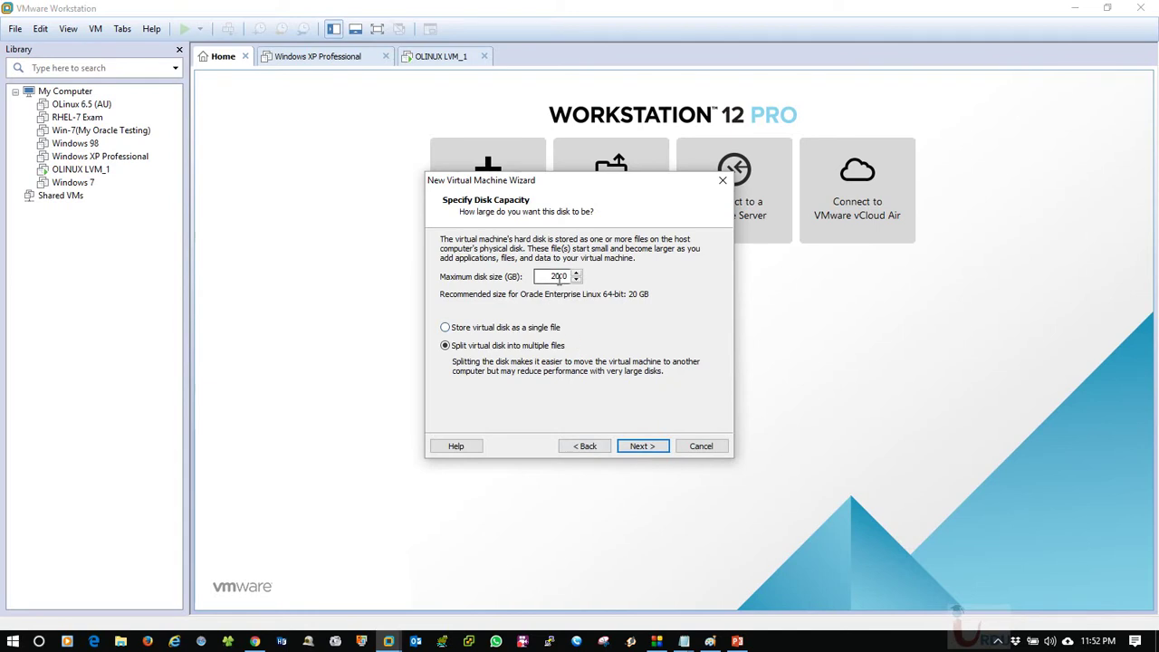
key(BackSpace)
key(BackSpace)
click(522, 330)
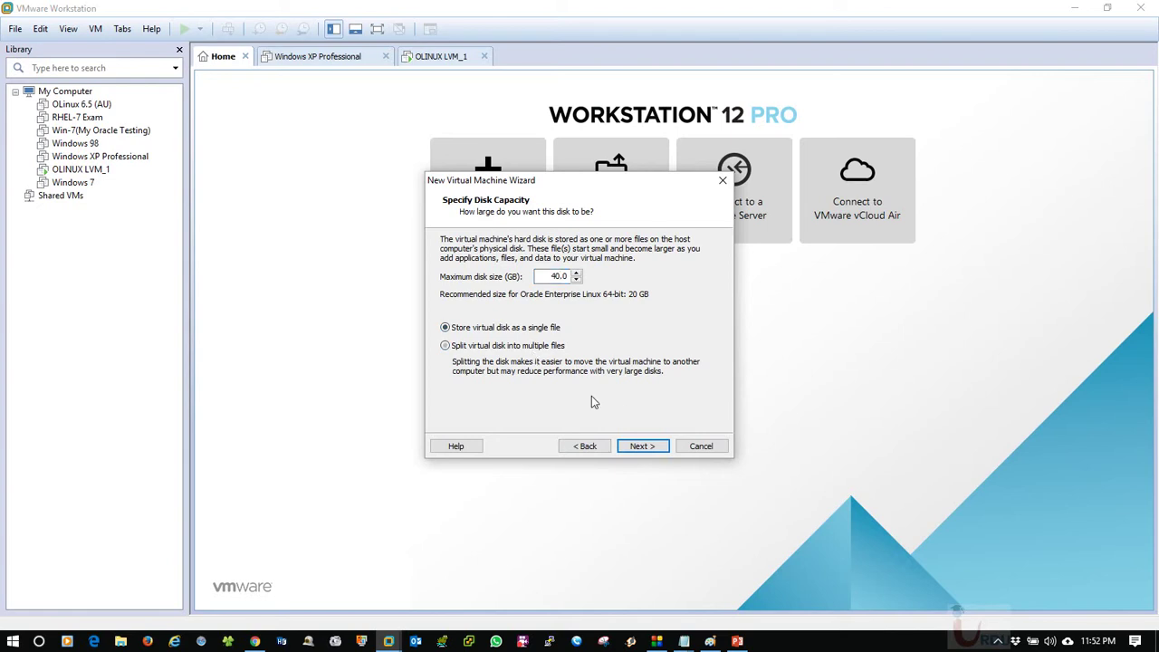
Open the hardware customization and go to the CD/DVD drive settings.
click(641, 446)
click(522, 388)
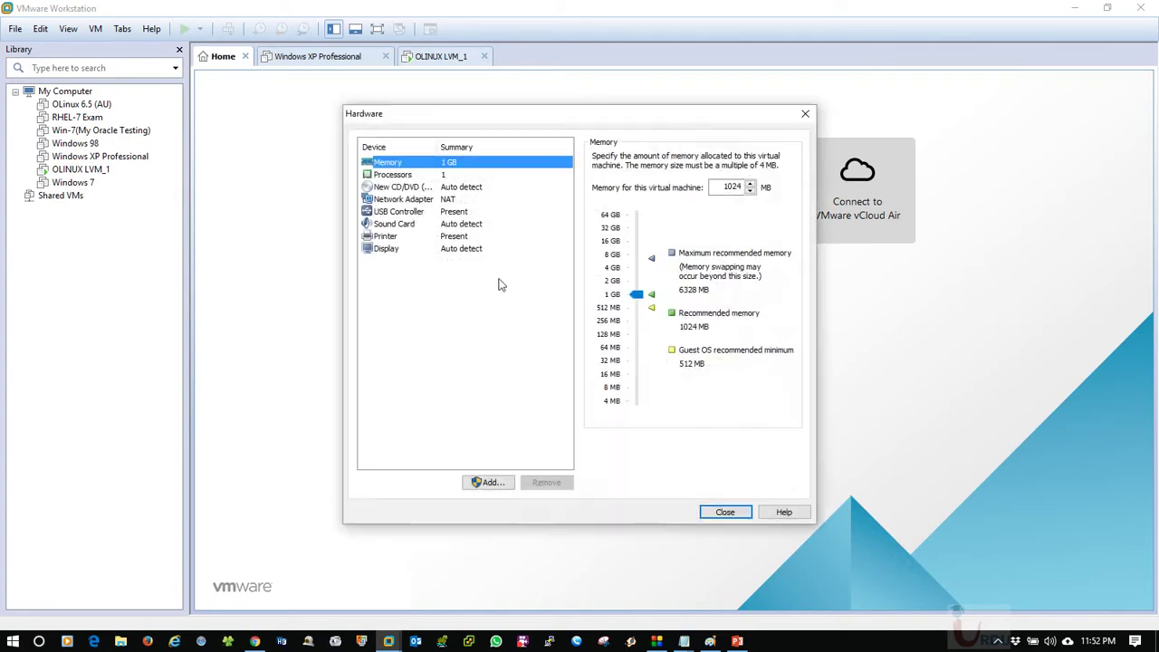
click(443, 200)
click(438, 211)
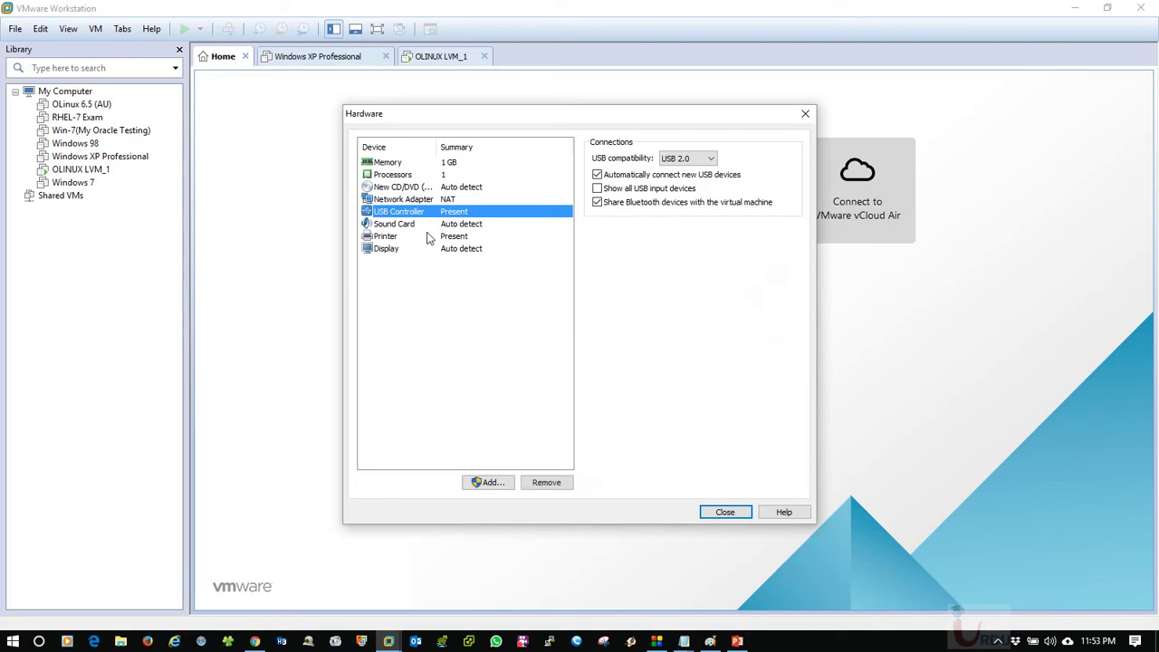
click(405, 187)
Point the CD/DVD drive at OracleLinux-R7-U3-Server-x86_64-dvd.iso from Operating Systems > Linux > Oracle Linux.
click(634, 243)
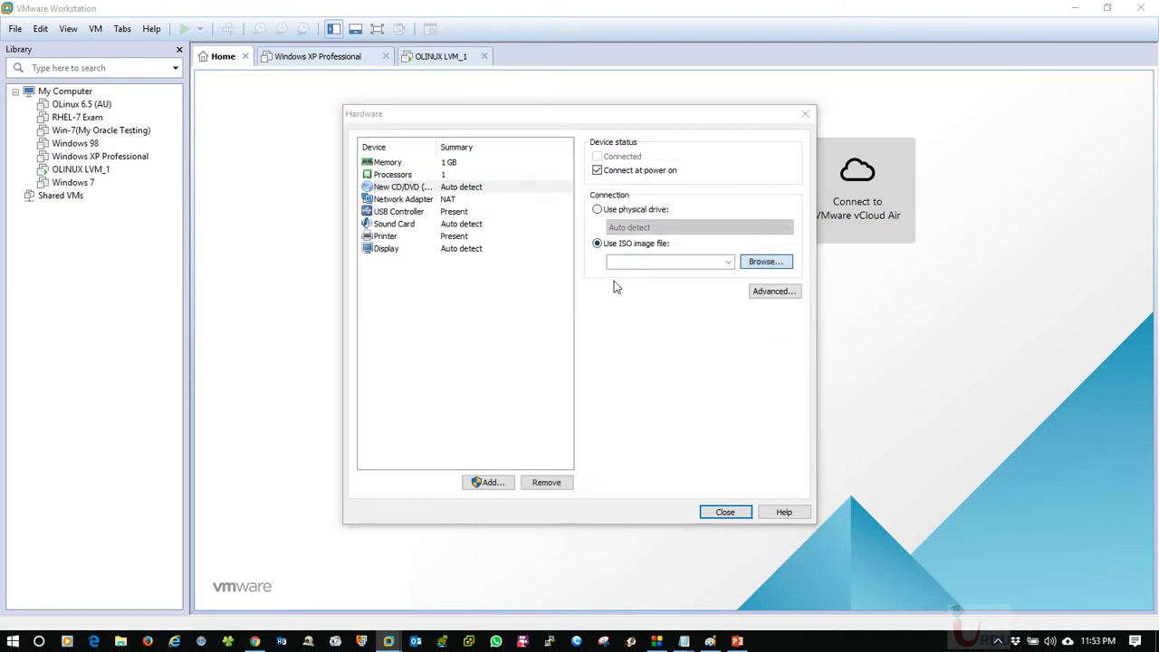
click(766, 262)
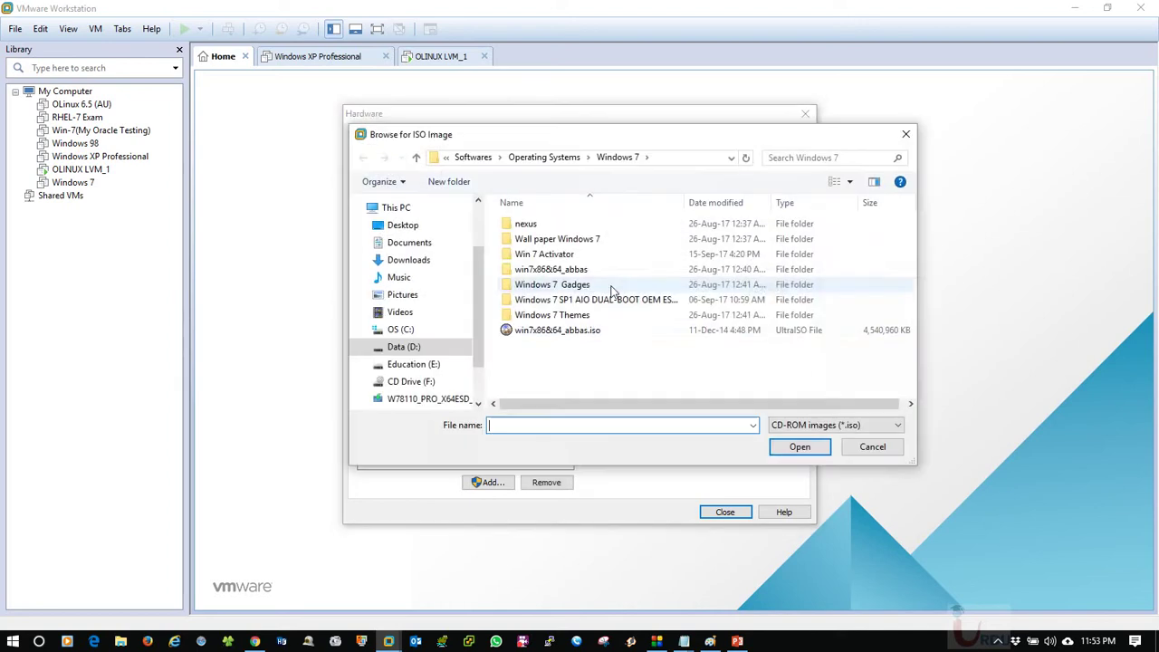
click(546, 157)
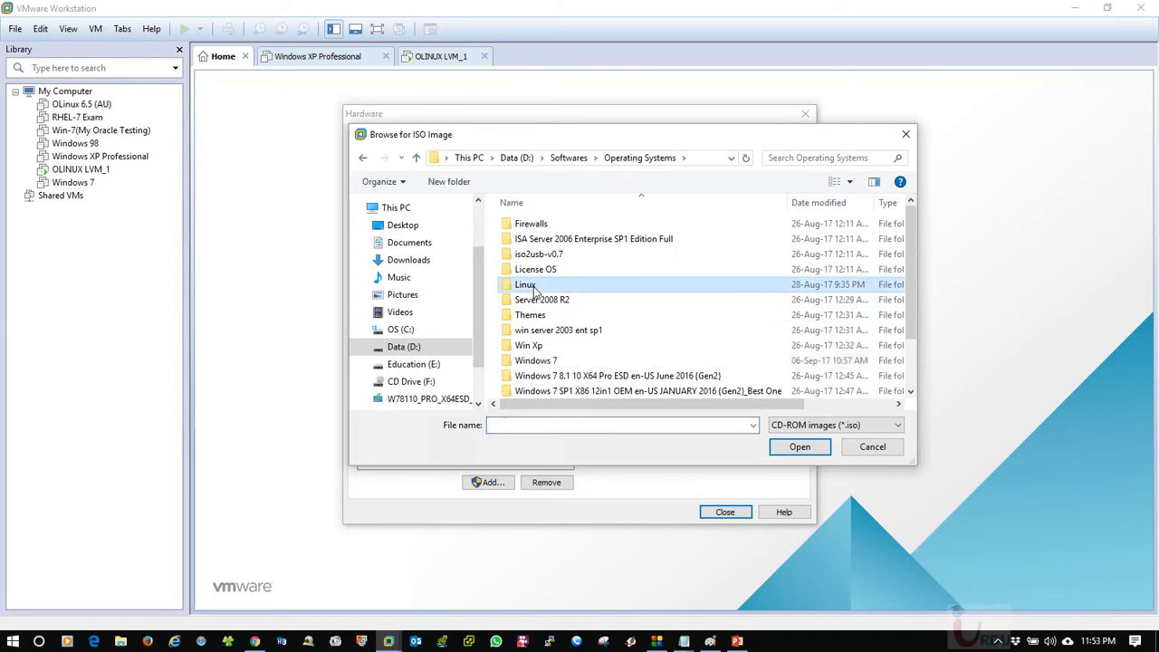
double_click(534, 286)
double_click(543, 301)
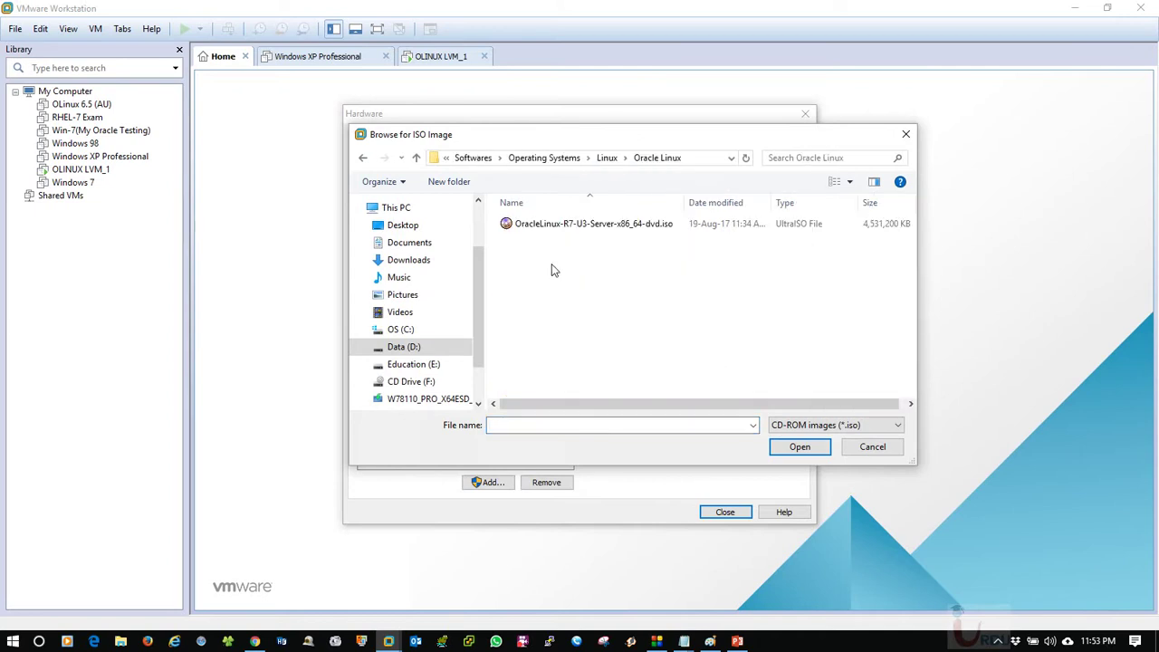
click(557, 225)
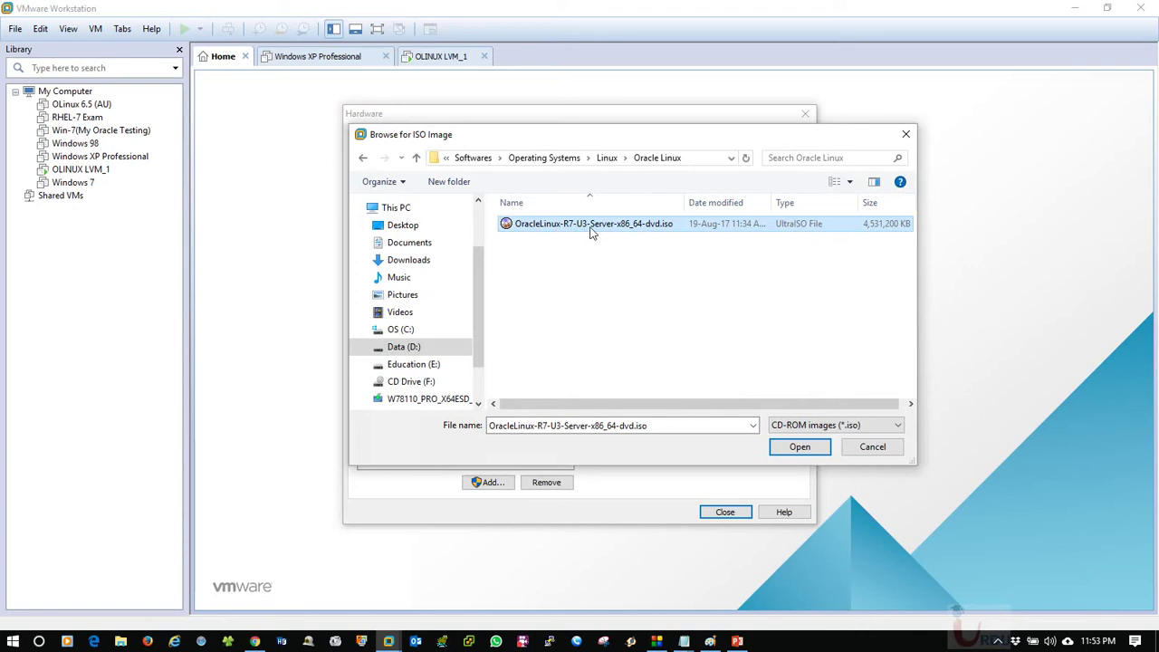
click(800, 446)
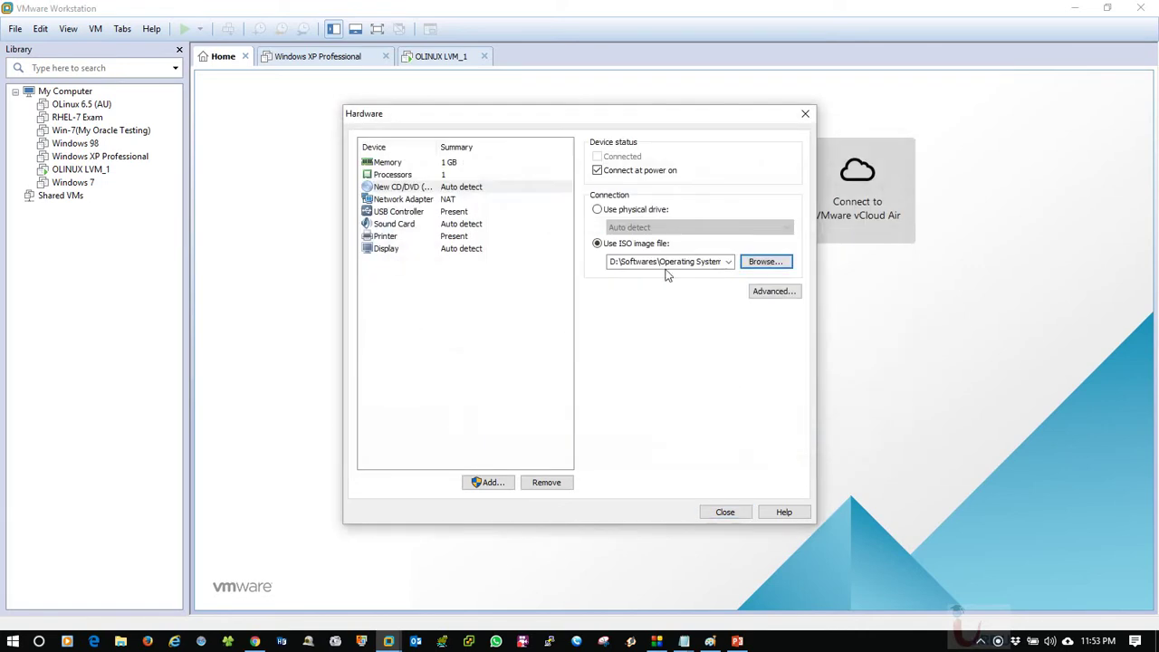
click(725, 513)
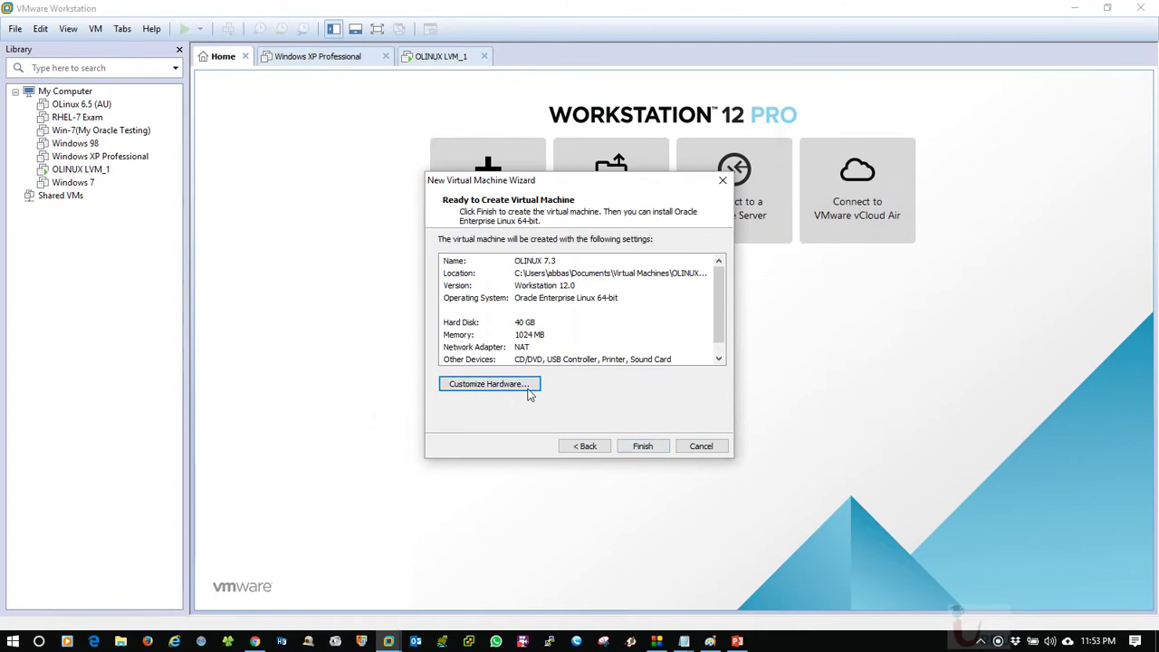
Set memory to 2 GB, finish creating OLINUX 7.3, and power it on.
click(525, 383)
click(444, 175)
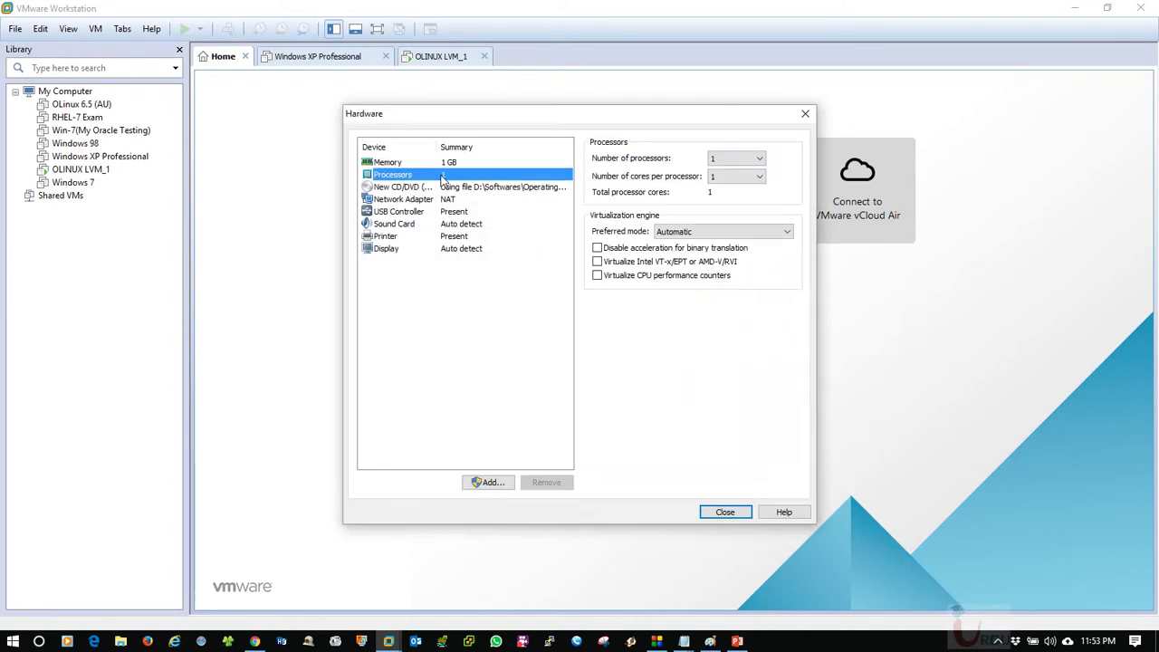
click(445, 163)
drag(647, 299, 634, 284)
click(724, 512)
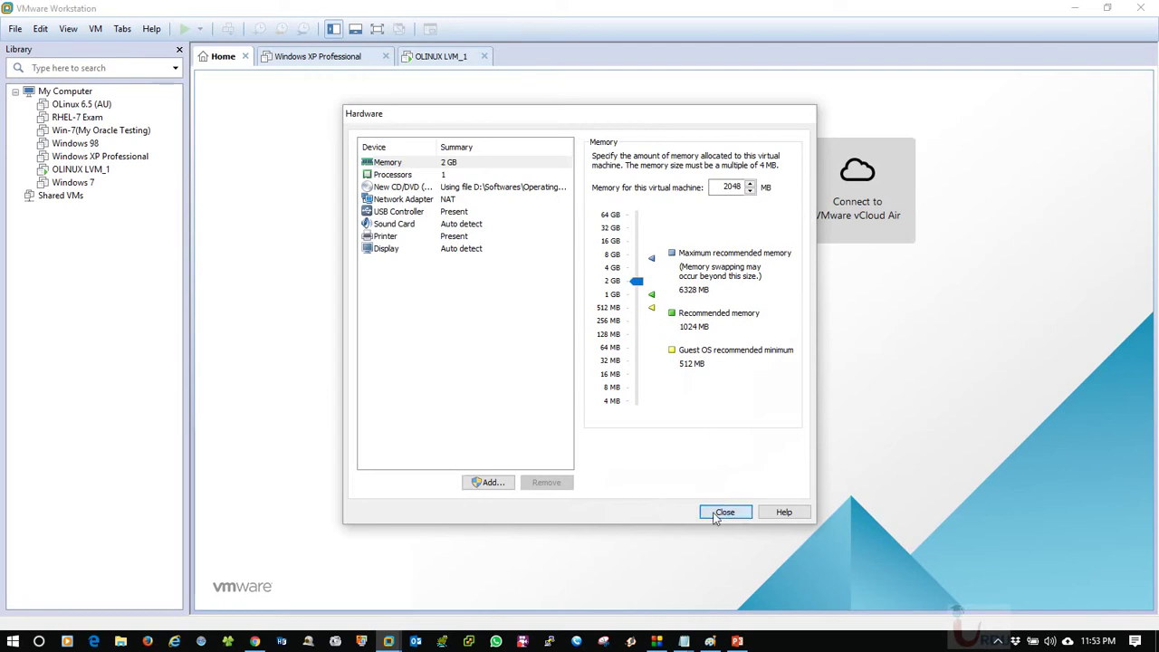
click(636, 448)
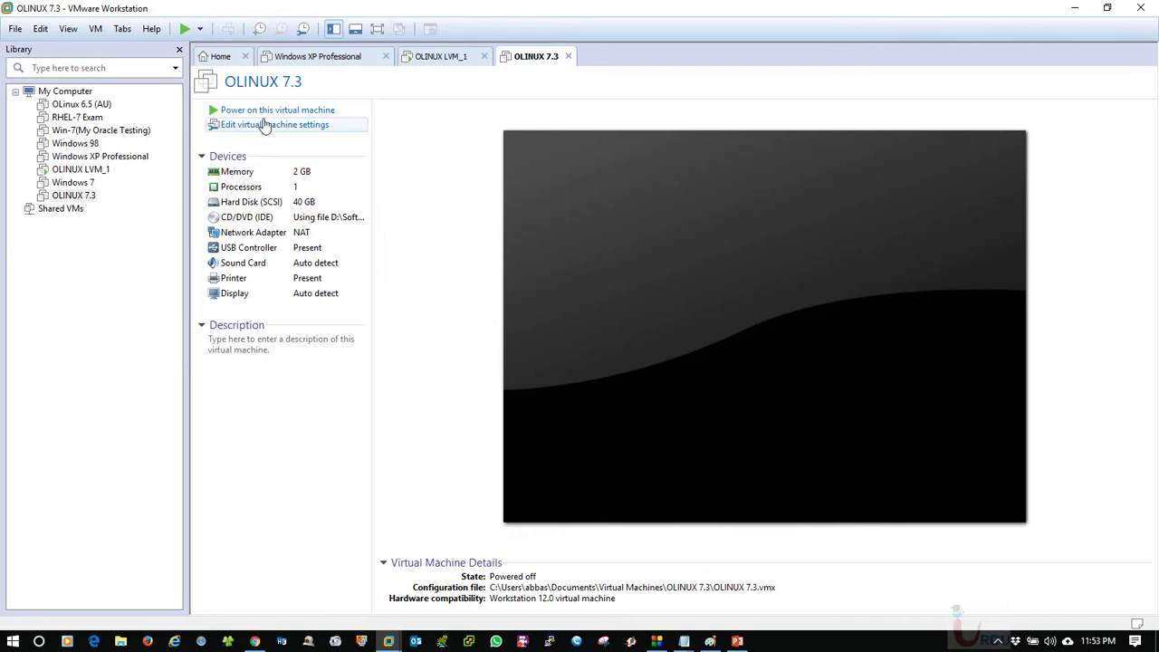
click(256, 109)
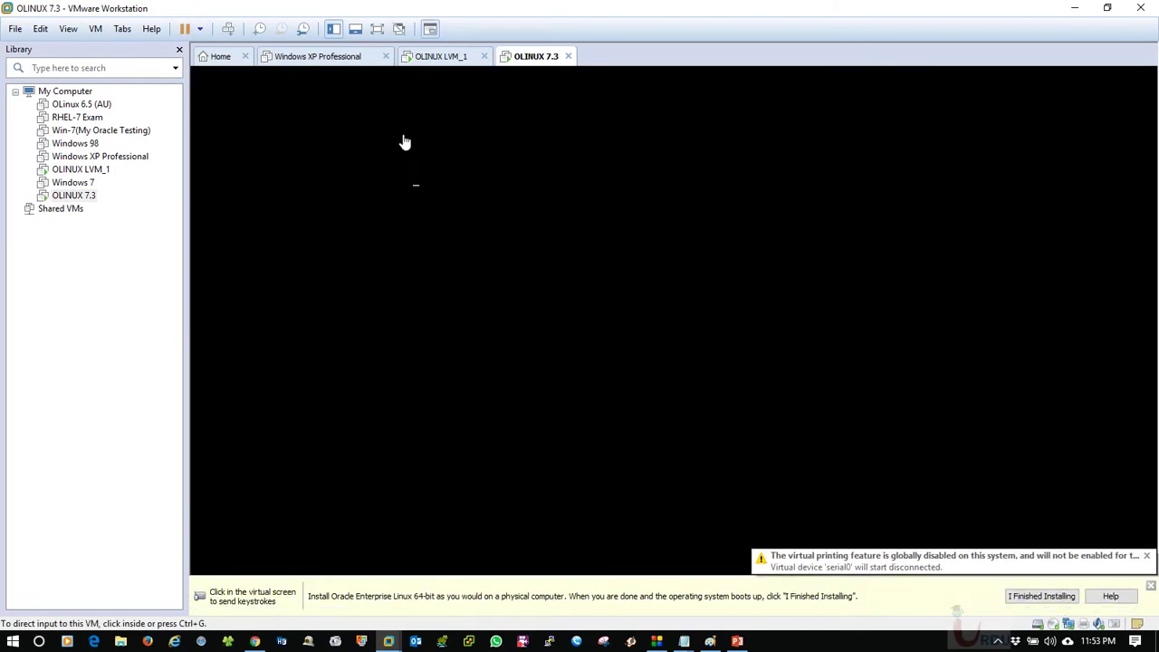
Stop the boot countdown and boot the Install Oracle Linux 7.3 entry from the VM's boot menu.
click(1151, 587)
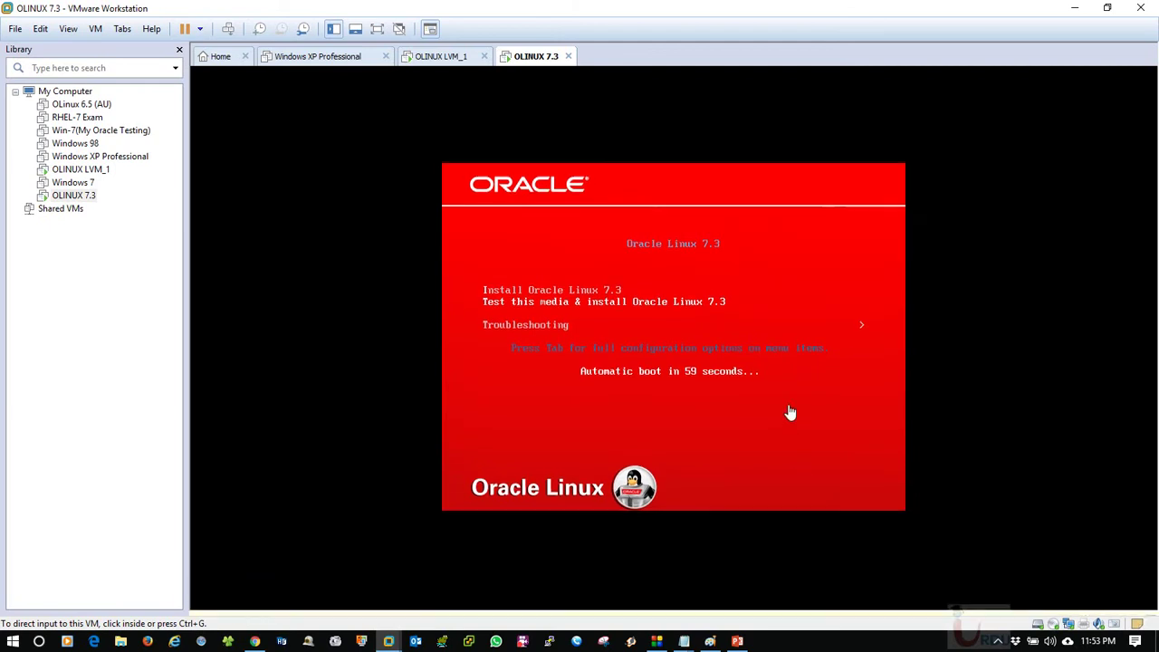
click(825, 360)
key(Down)
key(Up)
key(Up)
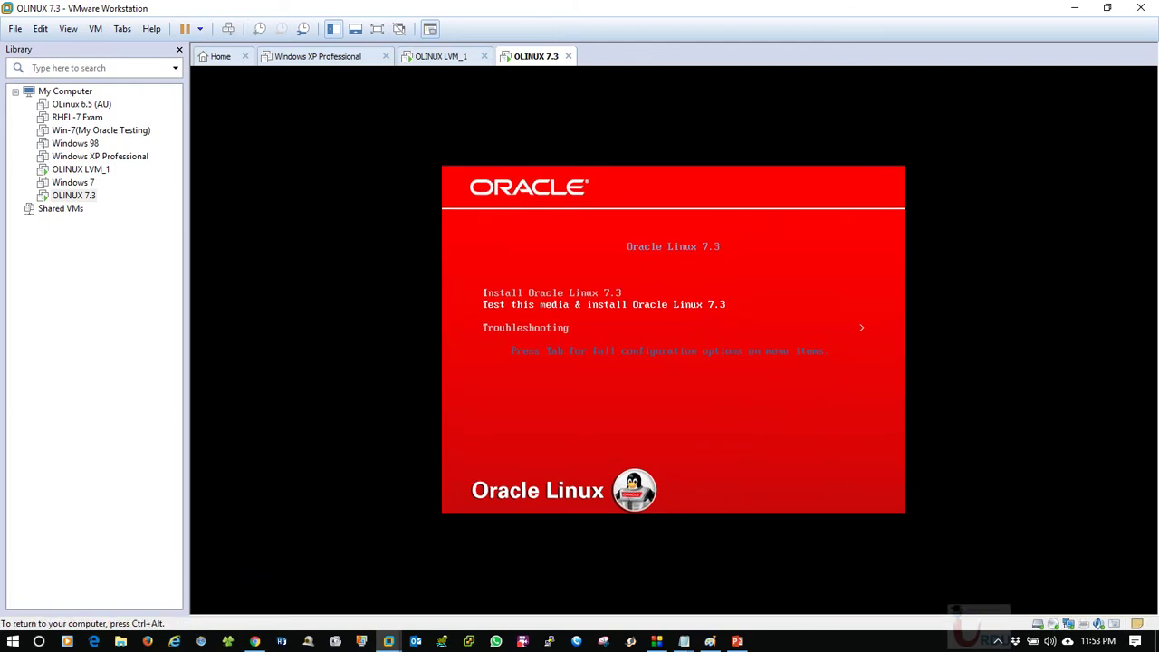
key(Return)
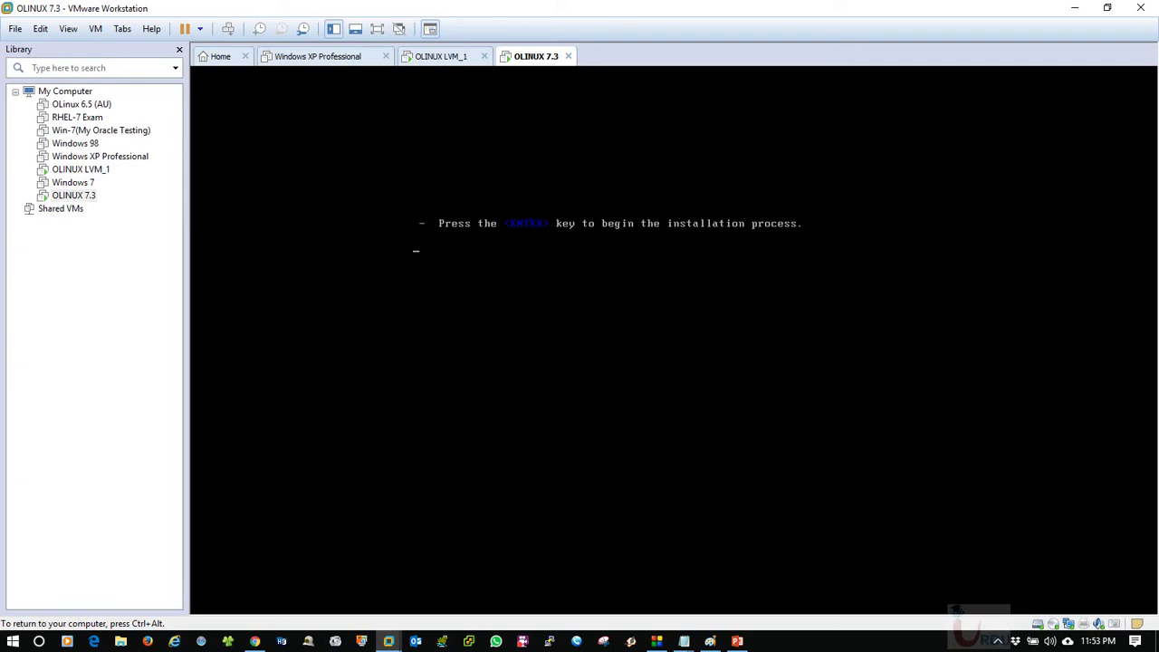
Confirm at the console prompt to start the Oracle Linux 7.3 installer.
key(Return)
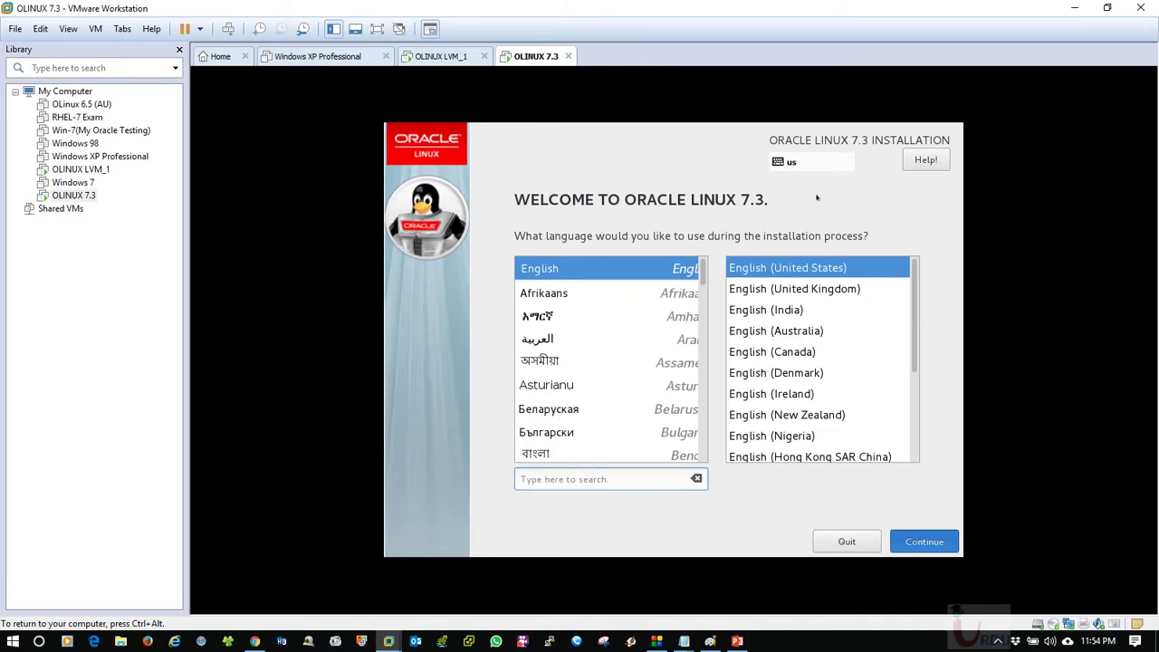
Keep English (United States) as the installer language and continue to the Installation Summary.
key(Return)
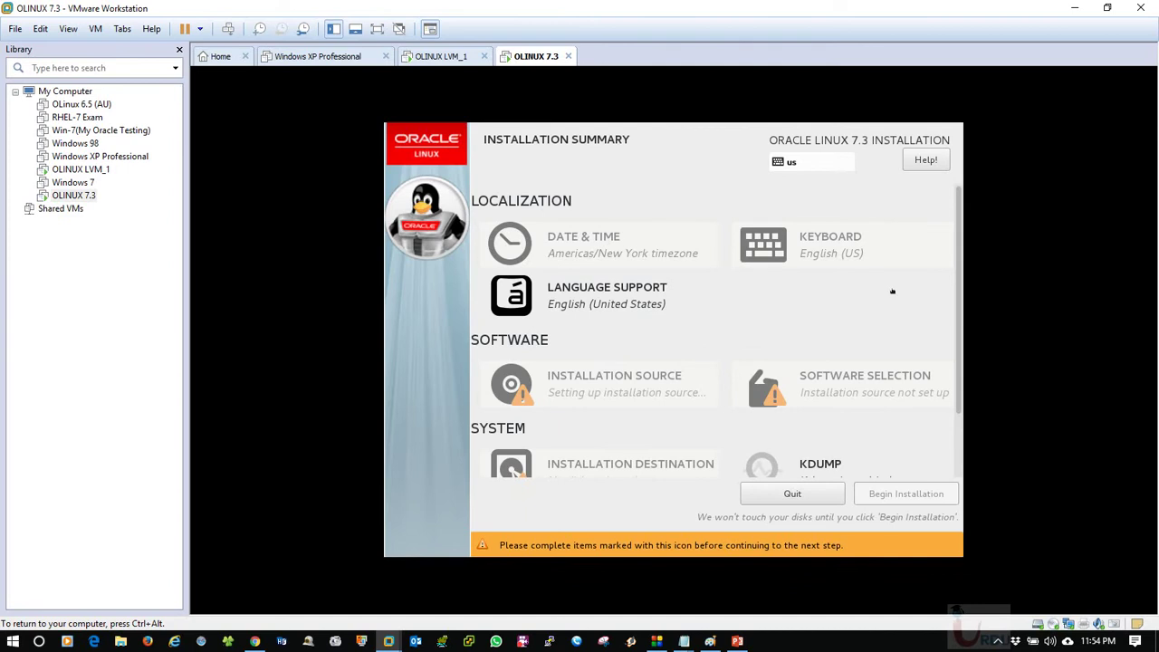
scroll(950, 348, down, 3)
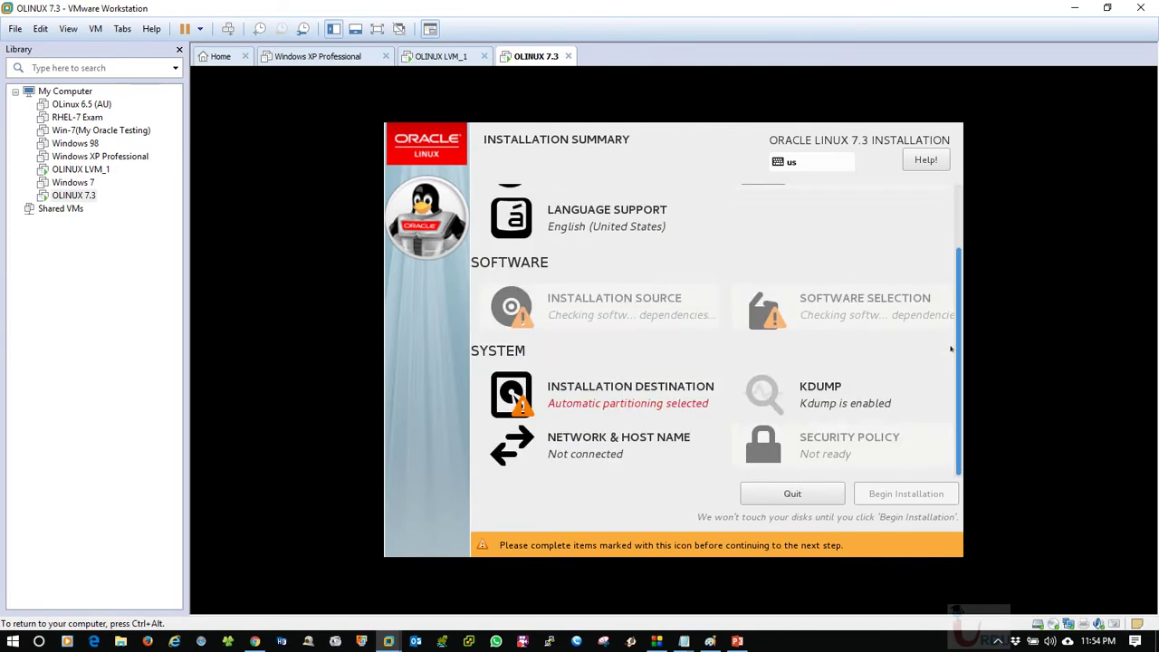
scroll(950, 348, up, 3)
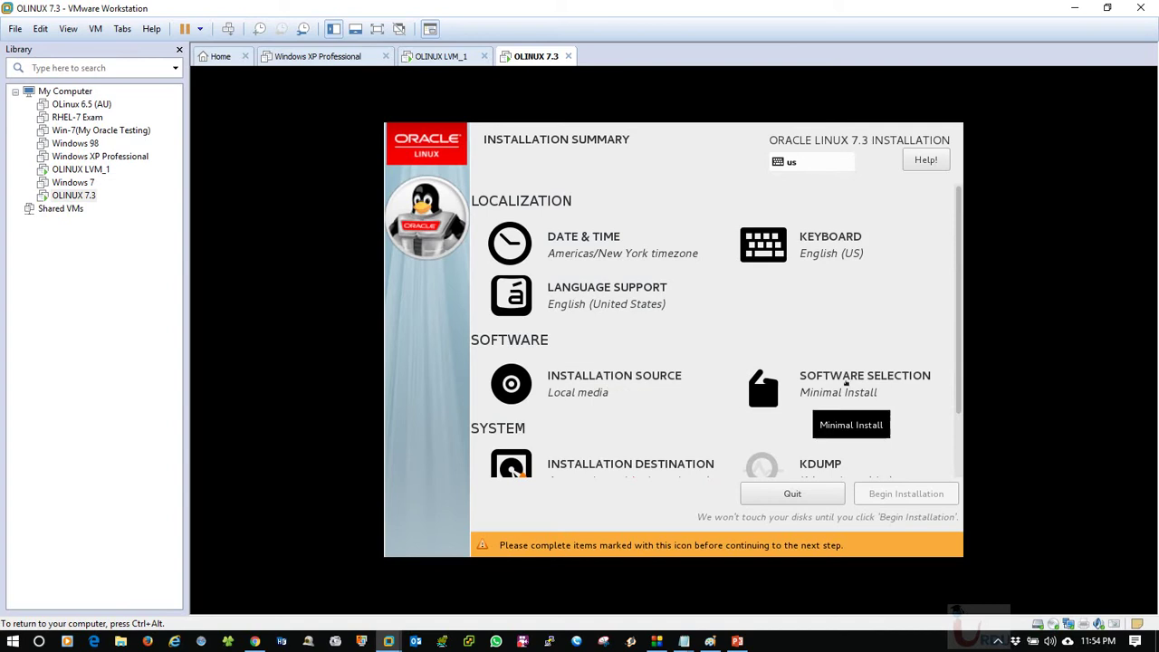
Set Software Selection to the Server with GUI environment.
click(846, 383)
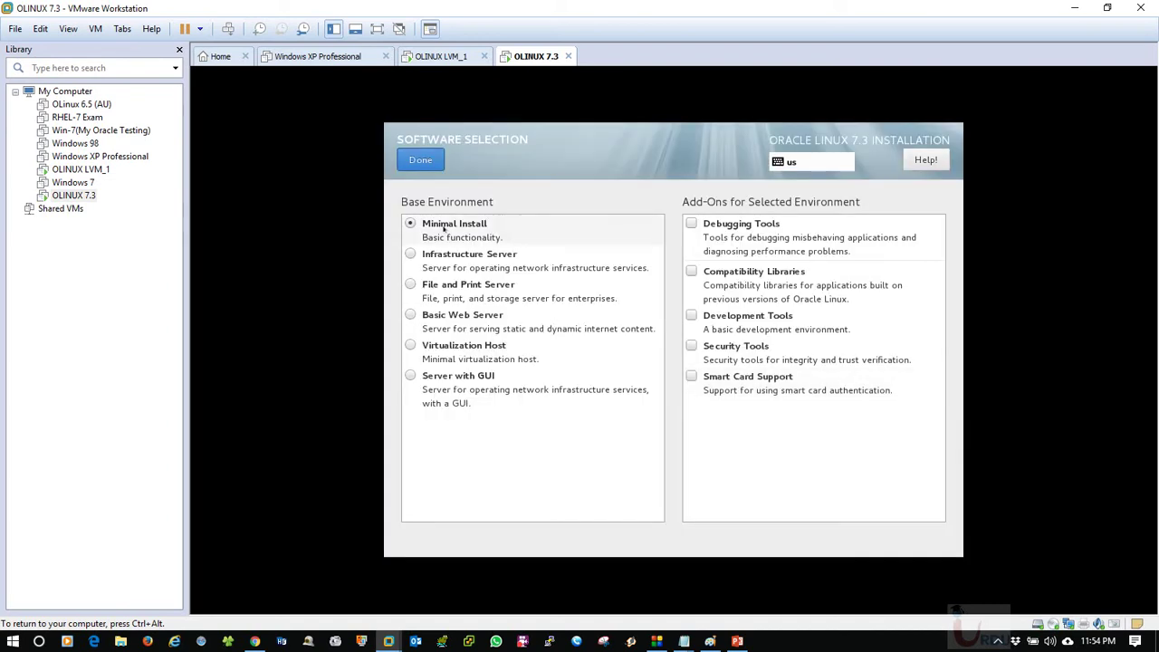
click(410, 379)
click(420, 159)
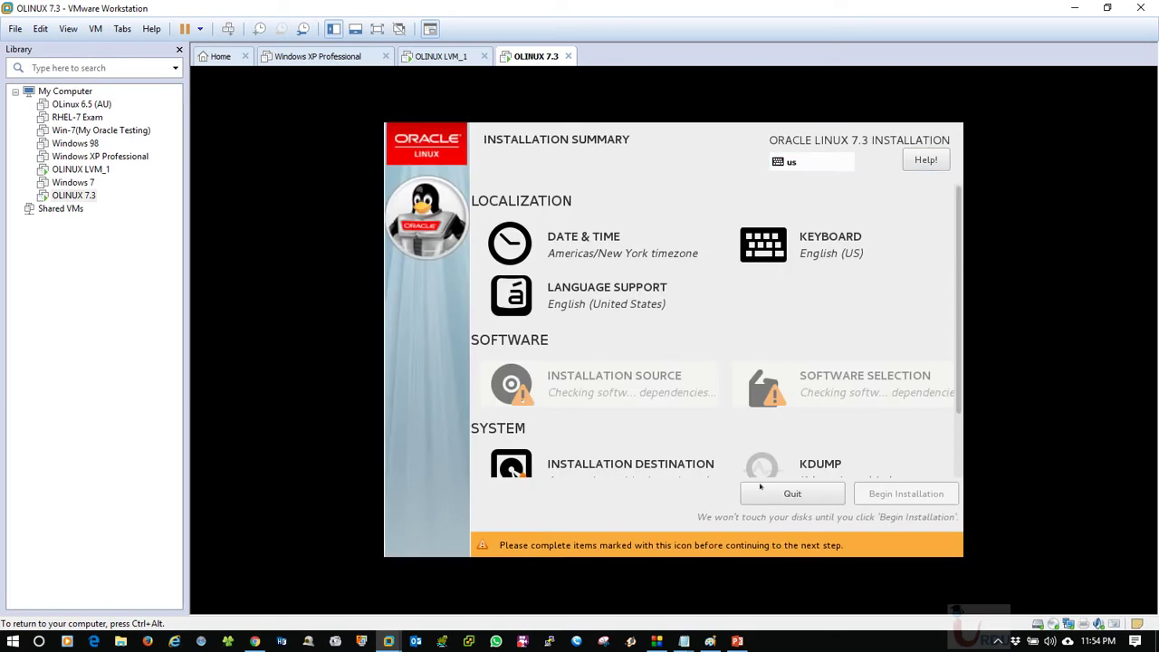
scroll(949, 308, down, 3)
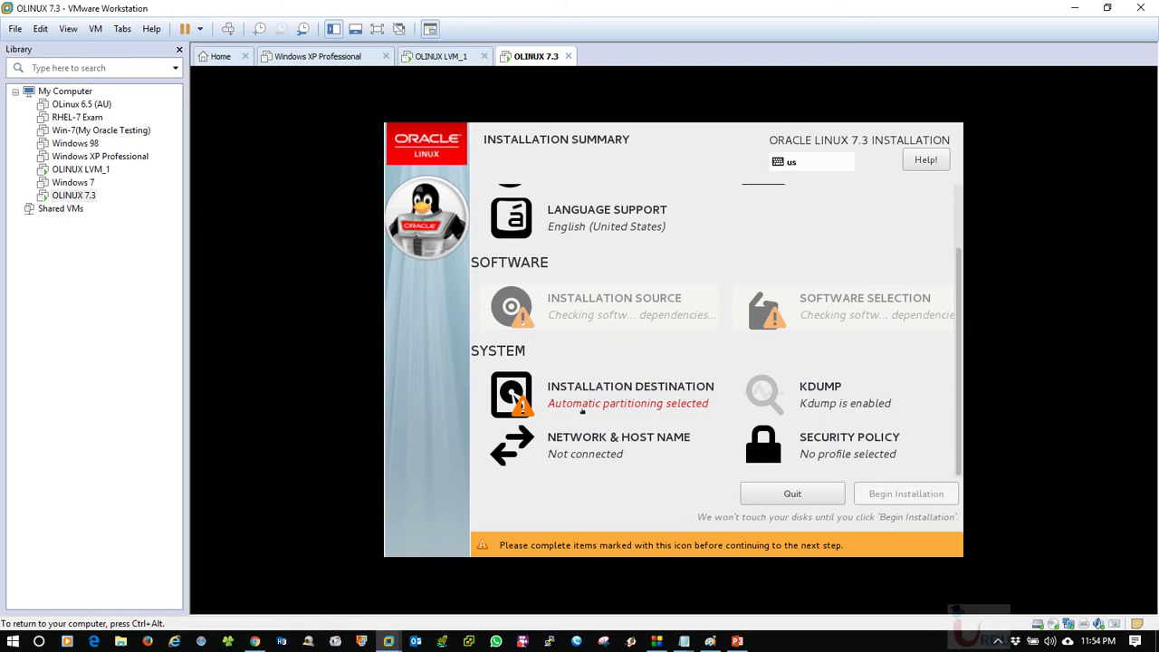
In Installation Destination, choose 'I will configure partitioning' for the 40 GiB disk.
click(666, 406)
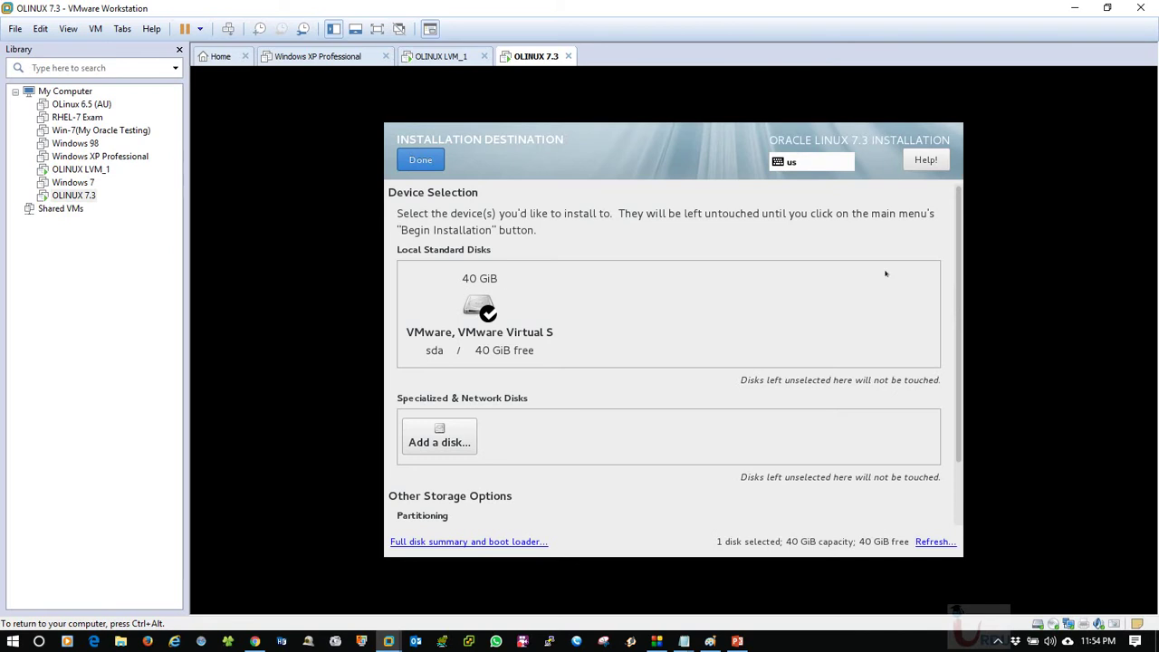
scroll(959, 423, down, 1)
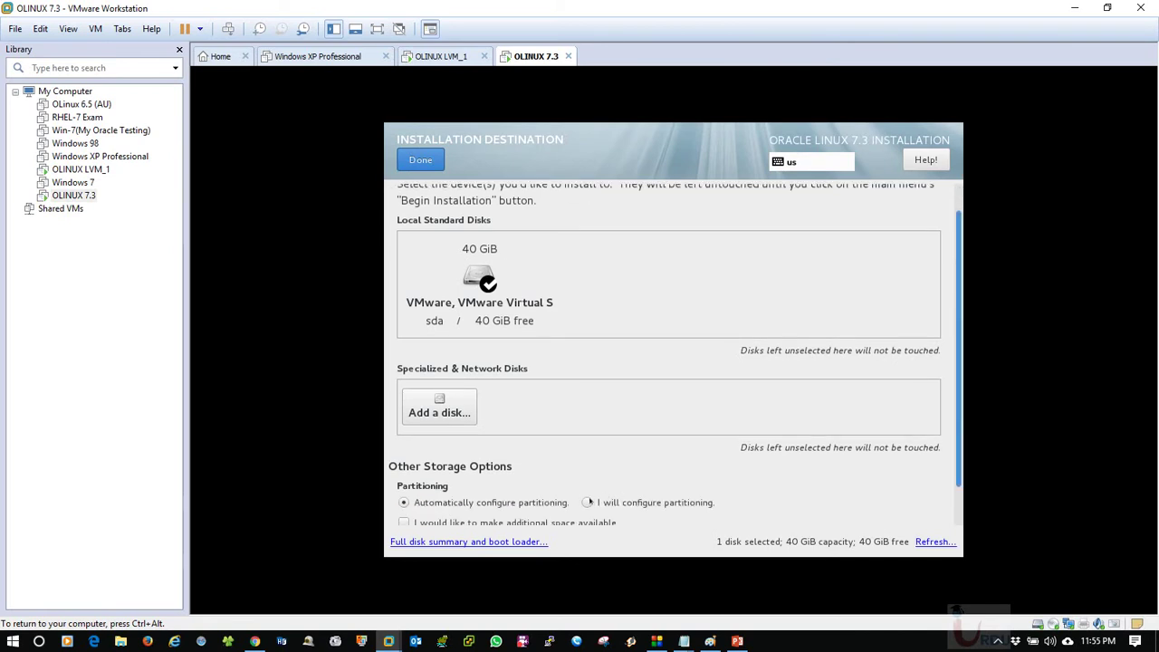
click(587, 502)
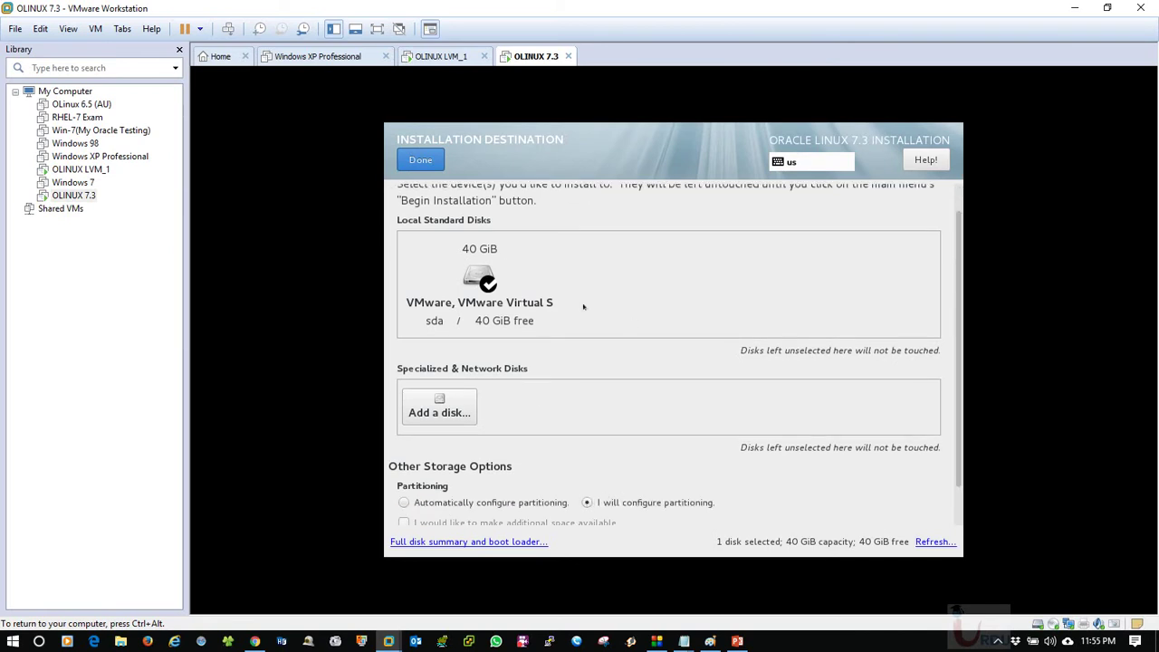
click(420, 159)
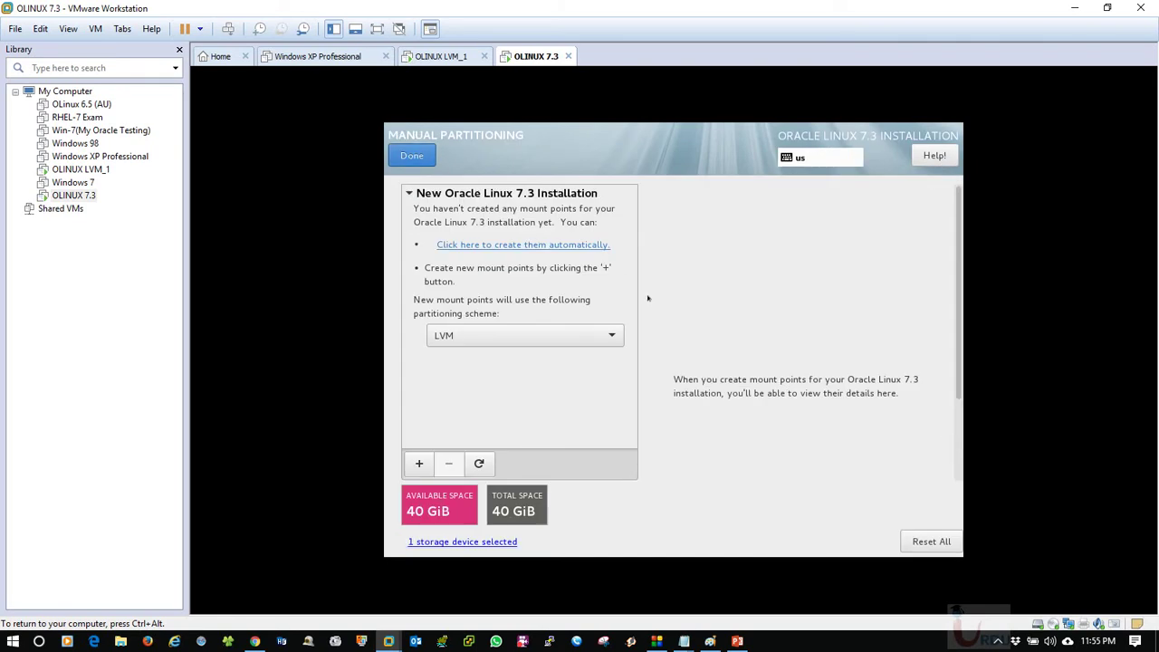
click(458, 336)
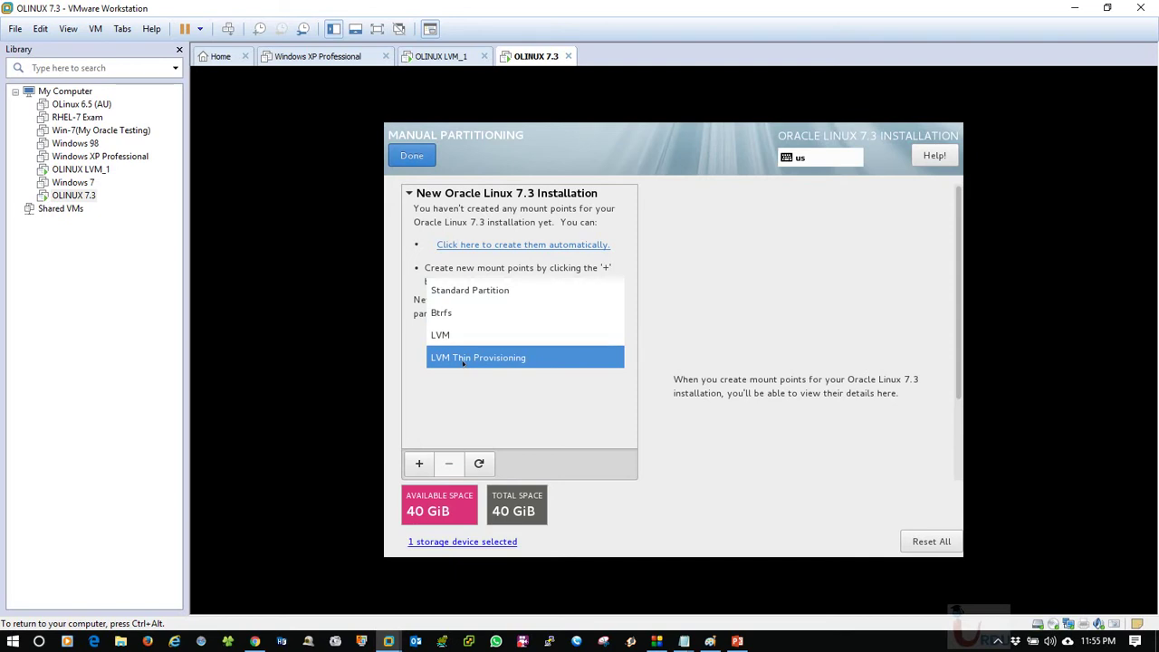
click(451, 336)
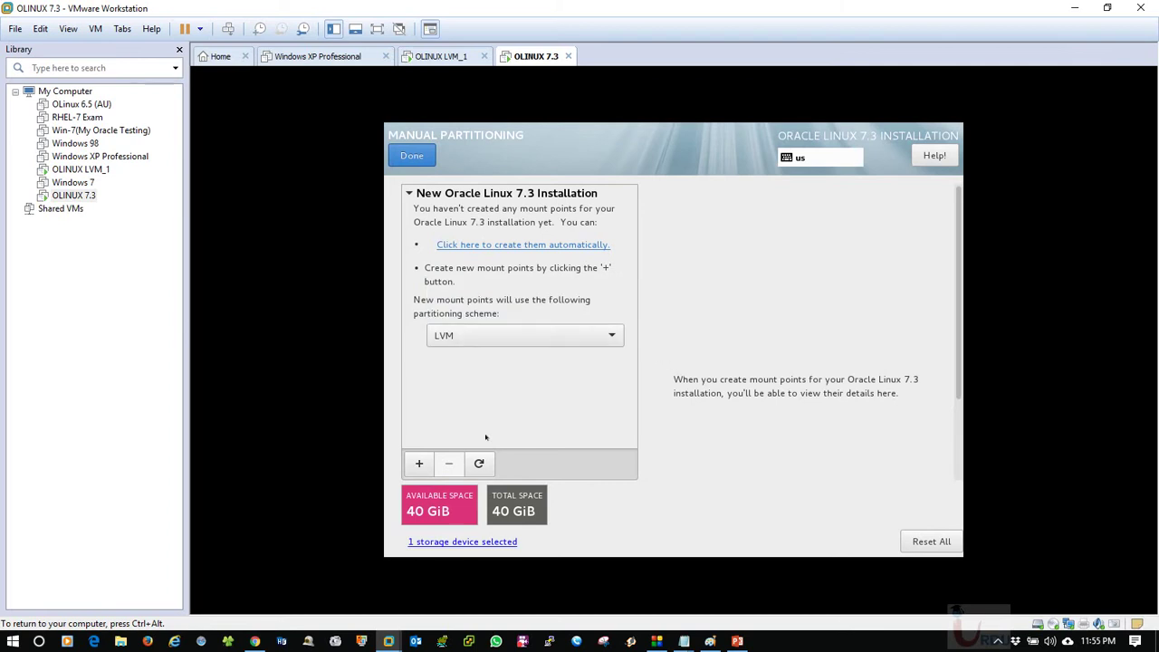
click(420, 463)
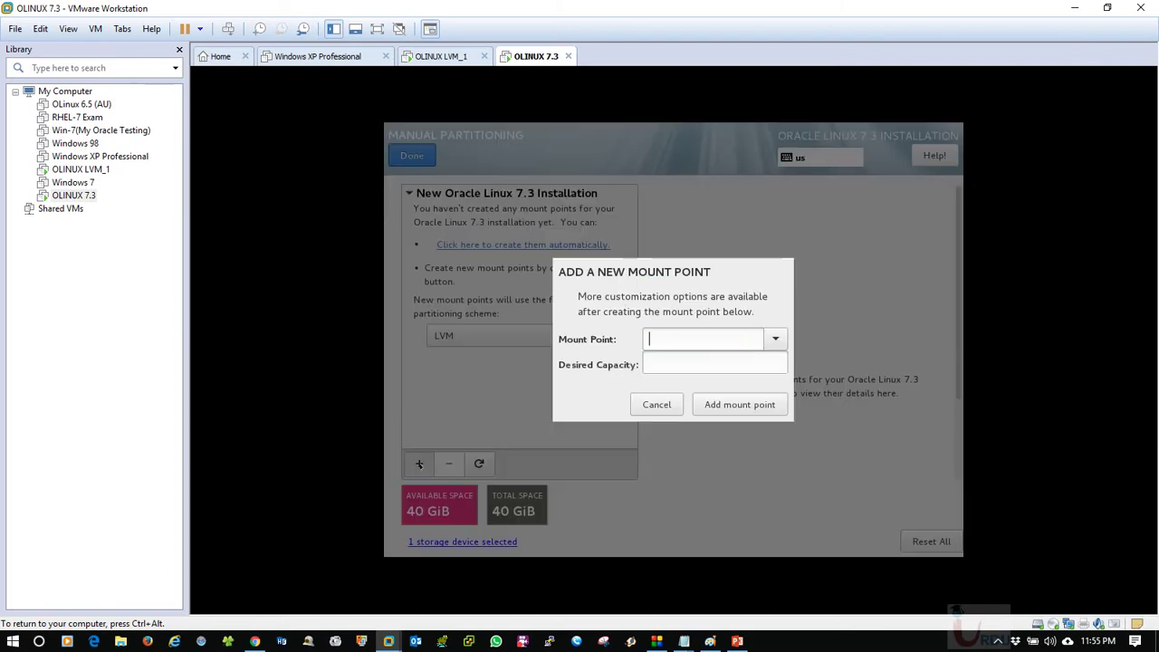
click(767, 339)
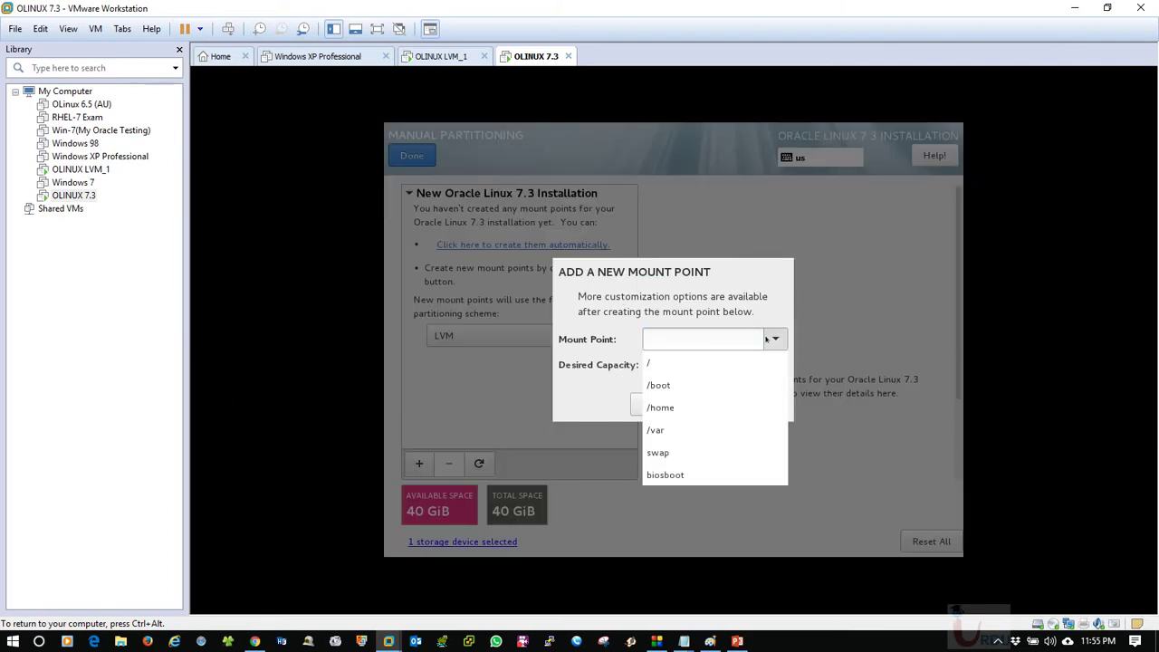
click(726, 384)
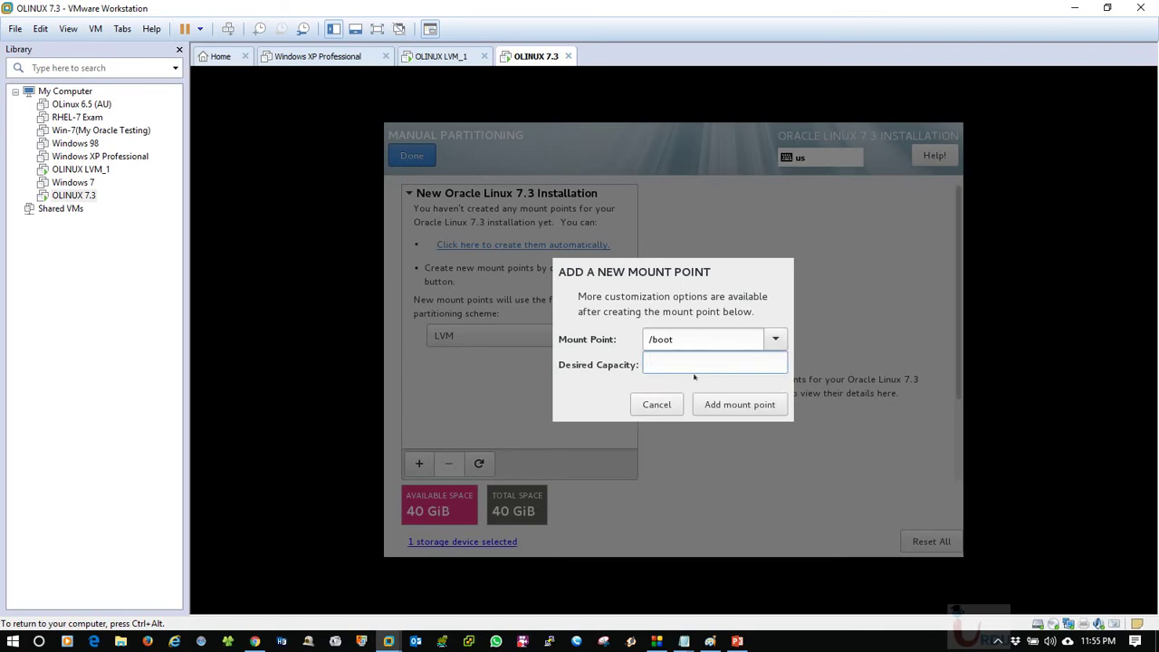
text(500)
click(704, 406)
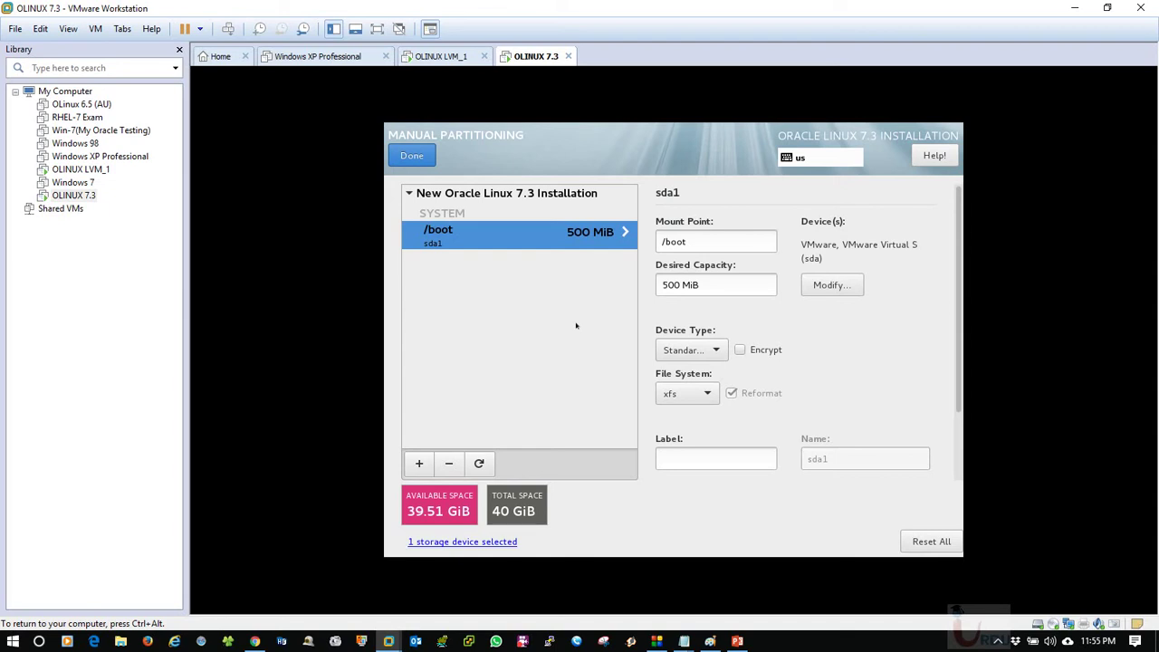
Add a /home mount point with a desired capacity of 5GiB.
click(418, 462)
click(774, 338)
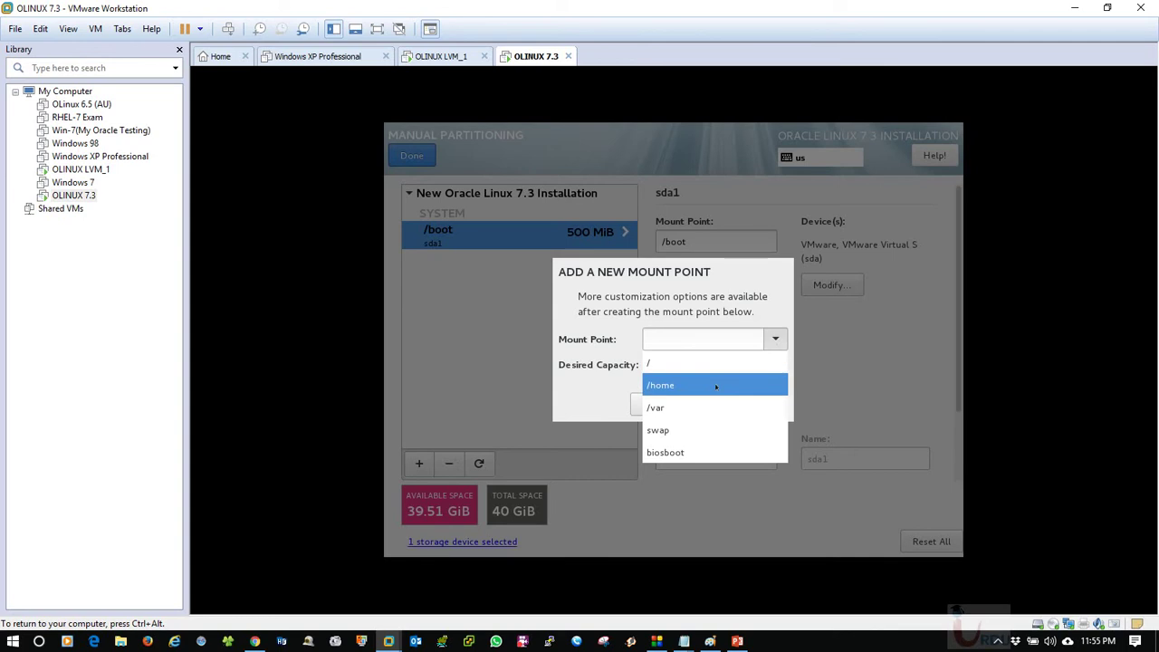
click(677, 385)
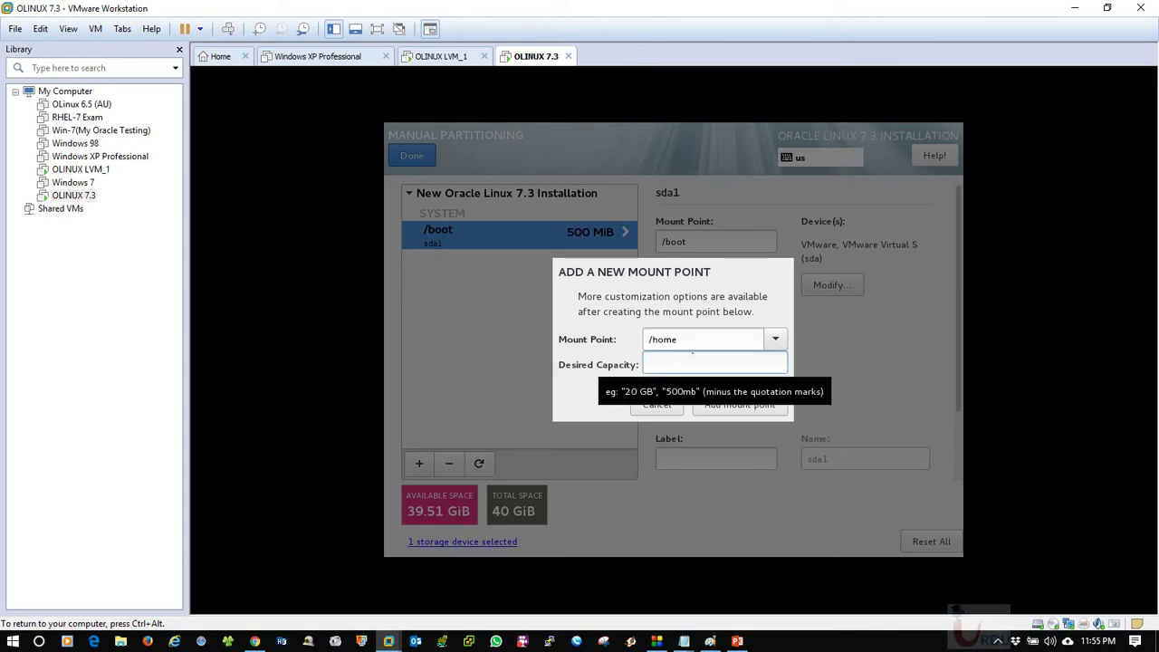
text(600)
key(BackSpace)
key(BackSpace)
key(BackSpace)
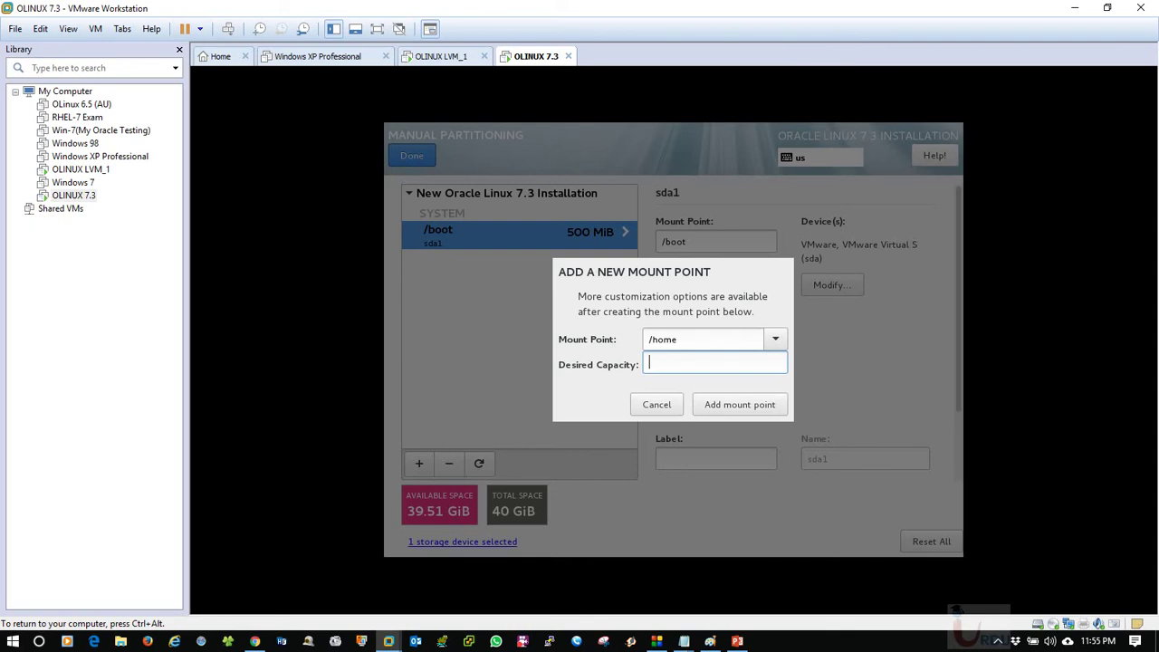
text(5000)
key(BackSpace)
key(BackSpace)
key(BackSpace)
text(GB)
key(BackSpace)
text(iB)
click(733, 403)
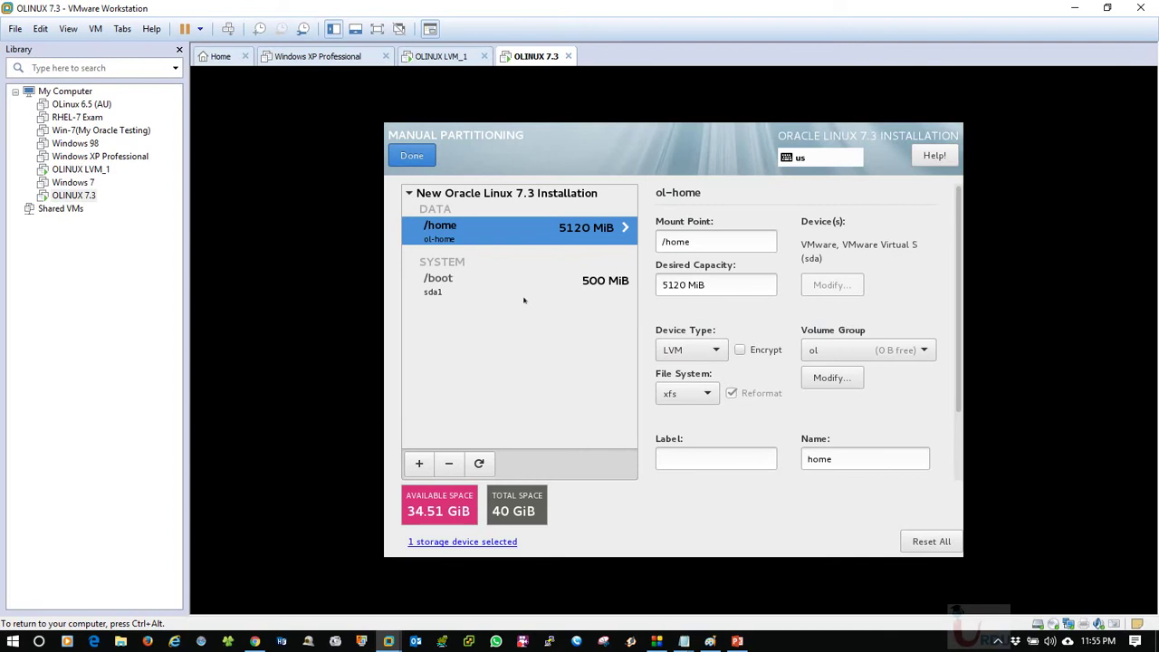
click(485, 276)
click(501, 242)
click(450, 286)
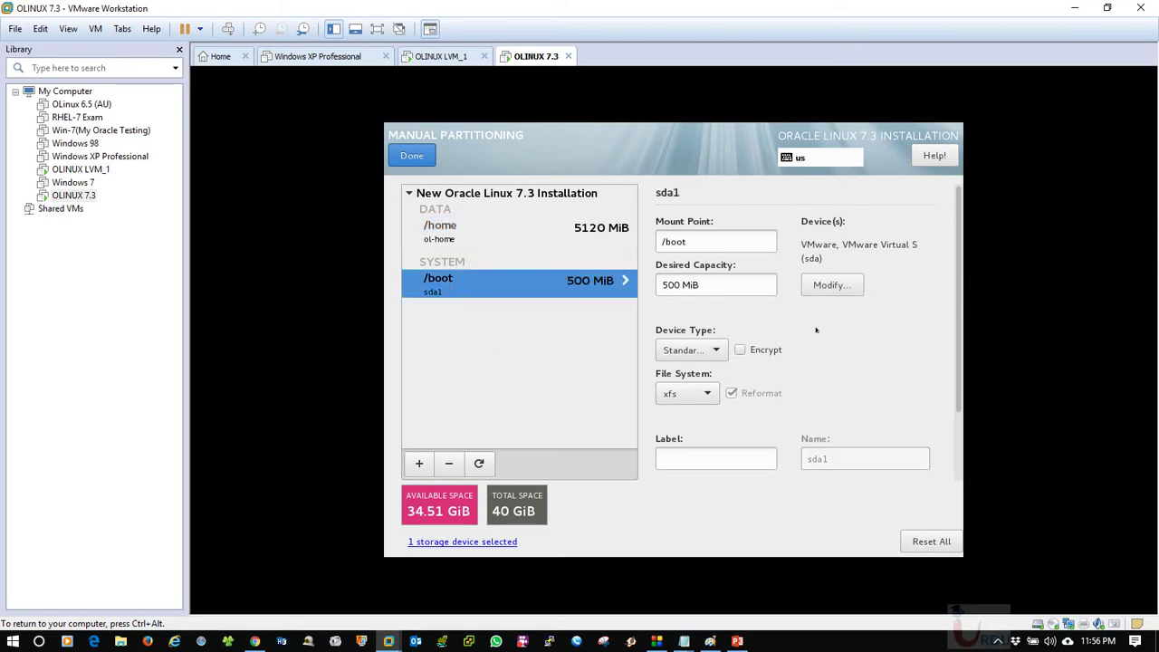
click(474, 243)
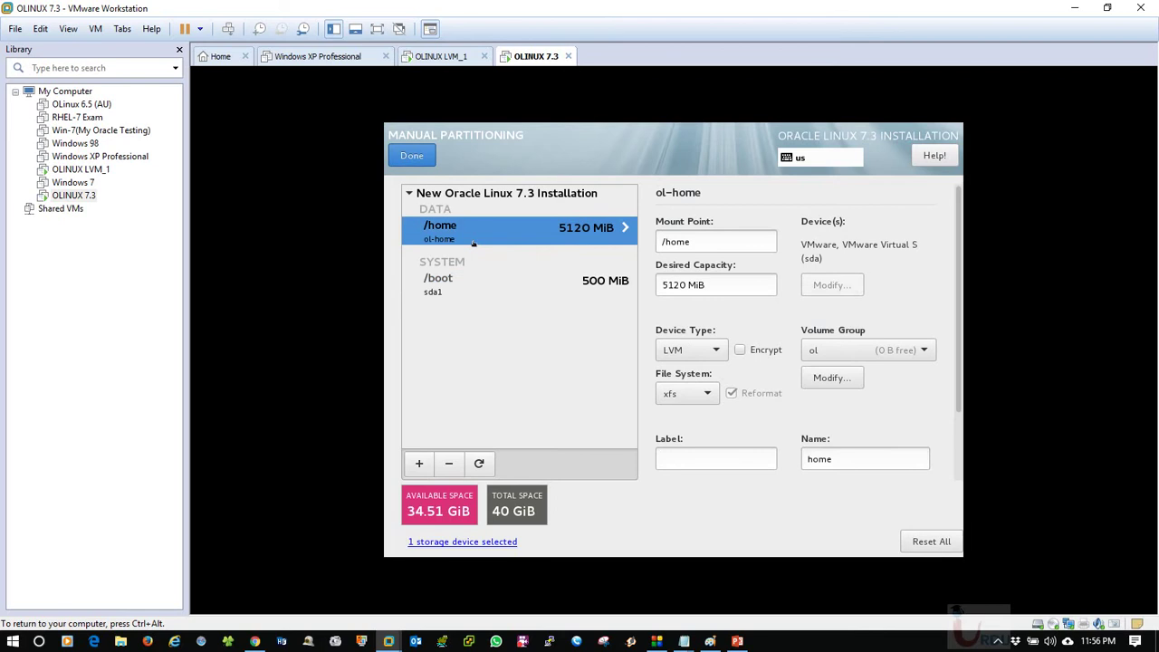
click(867, 348)
click(867, 349)
click(466, 278)
click(694, 351)
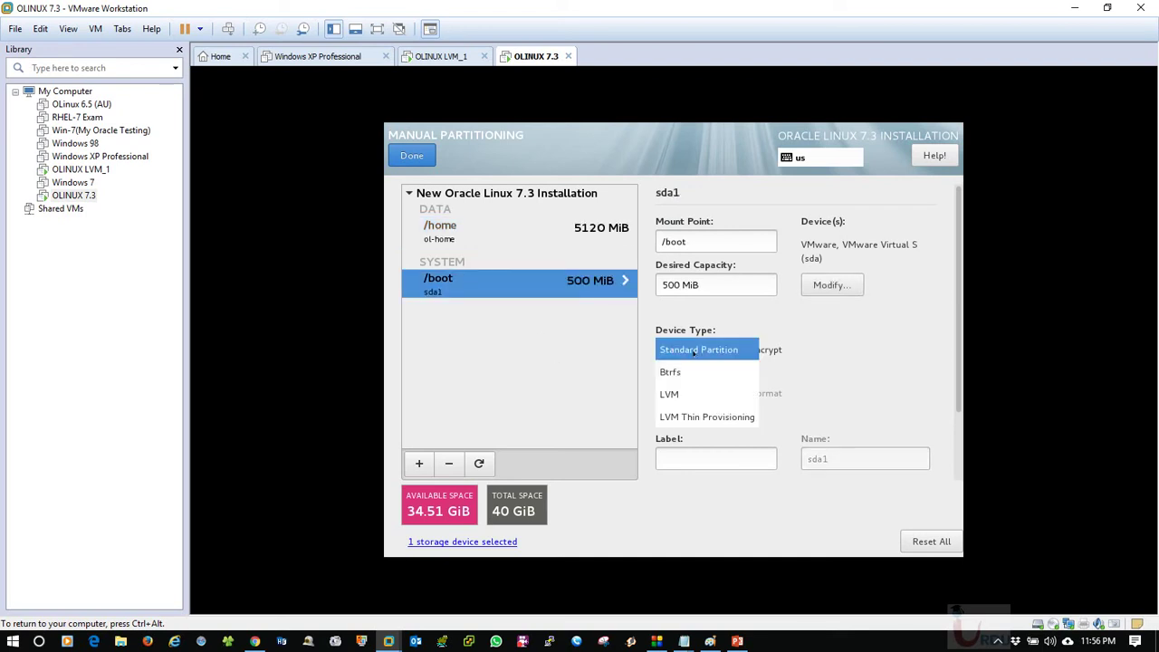
click(693, 352)
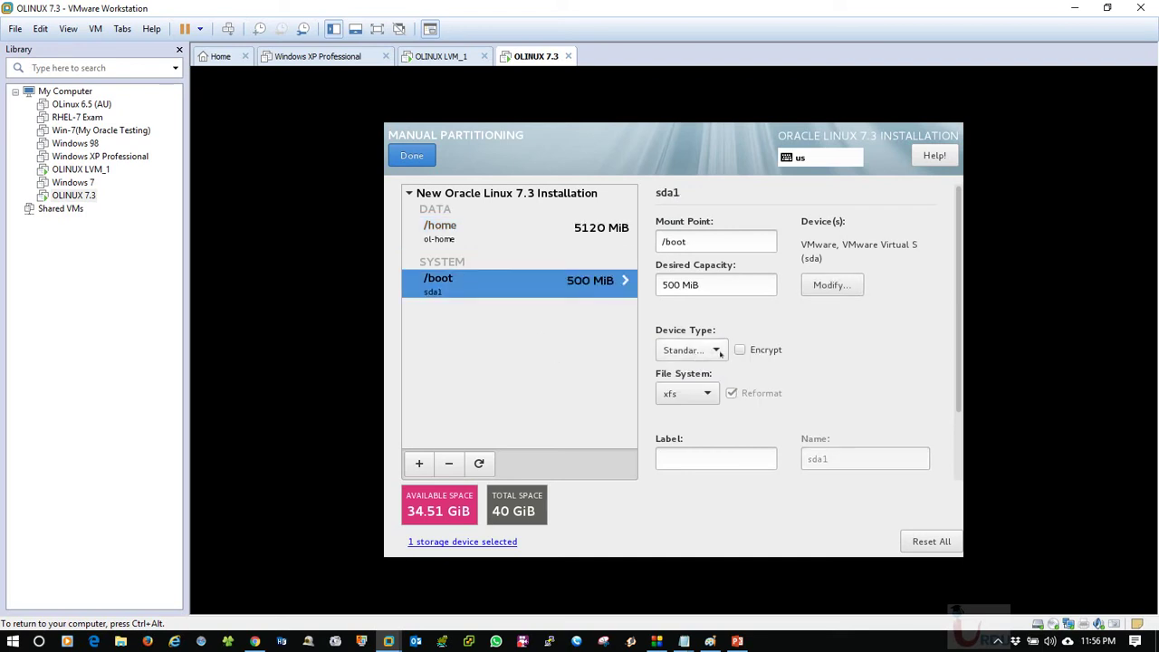
click(469, 240)
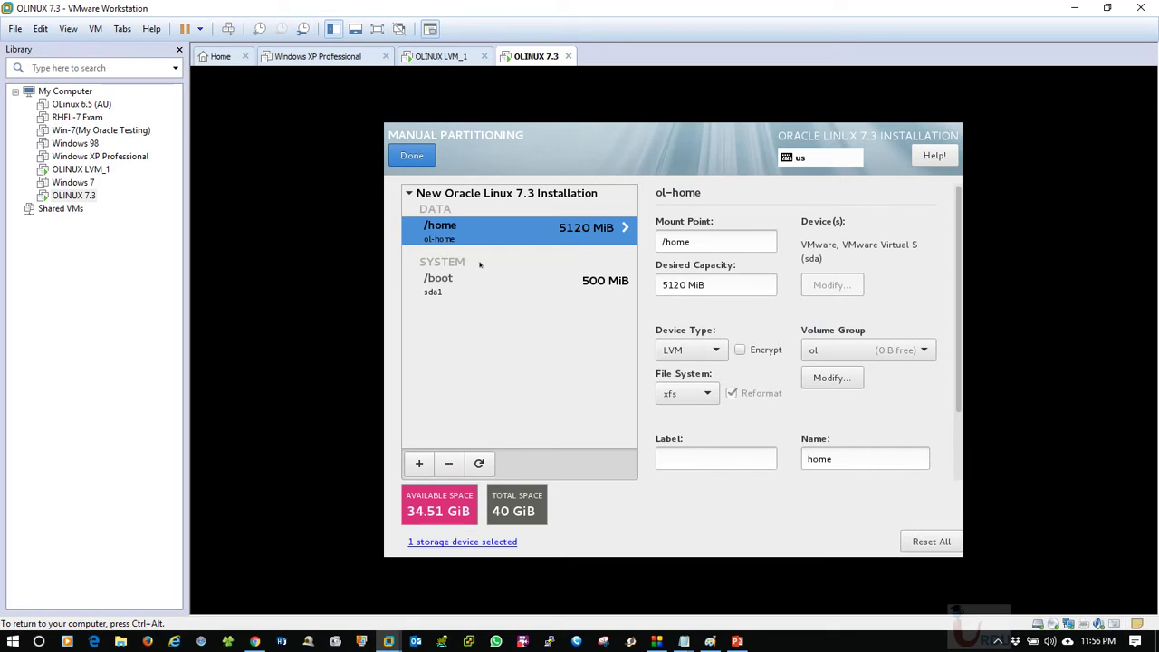
click(876, 355)
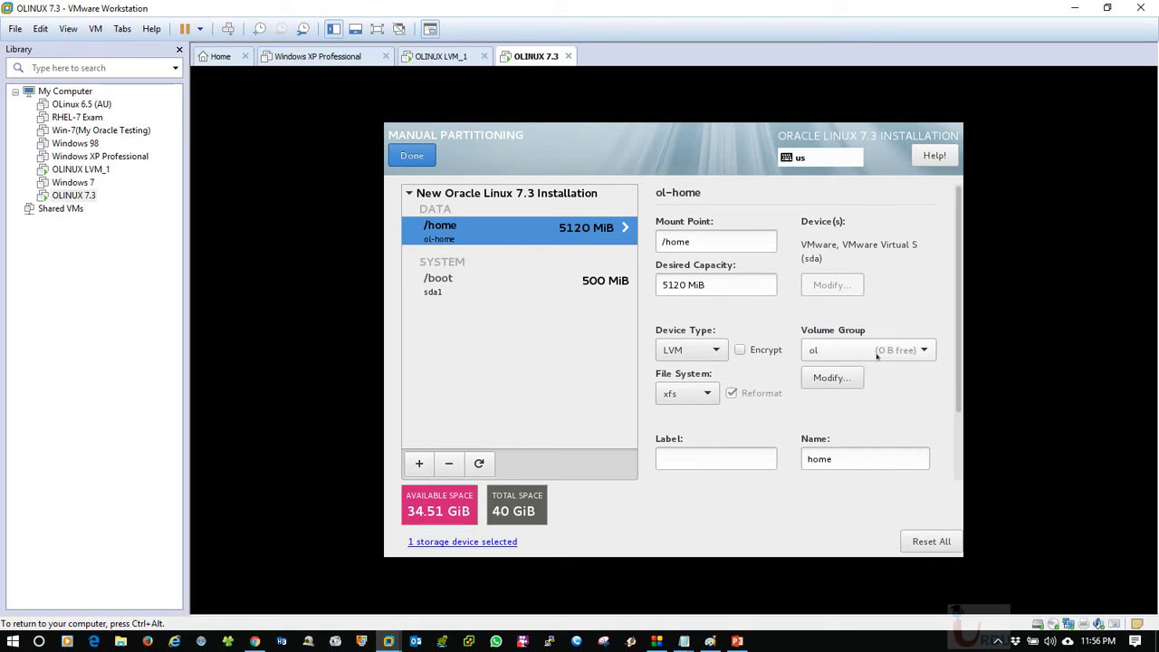
click(814, 353)
click(715, 348)
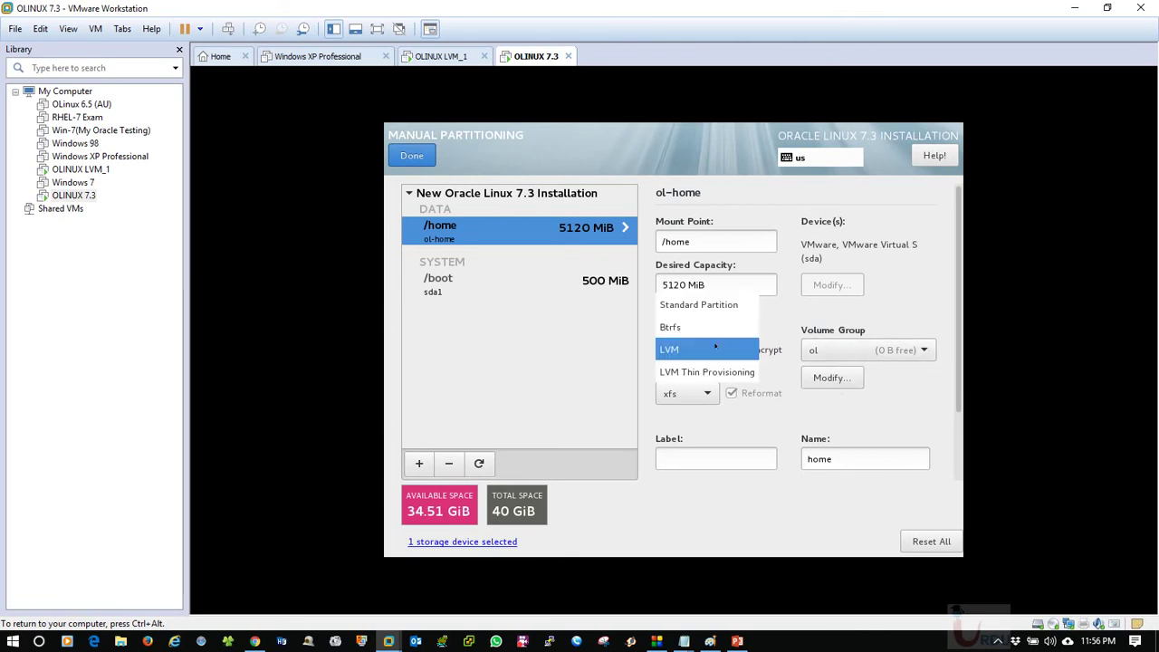
click(715, 348)
click(685, 395)
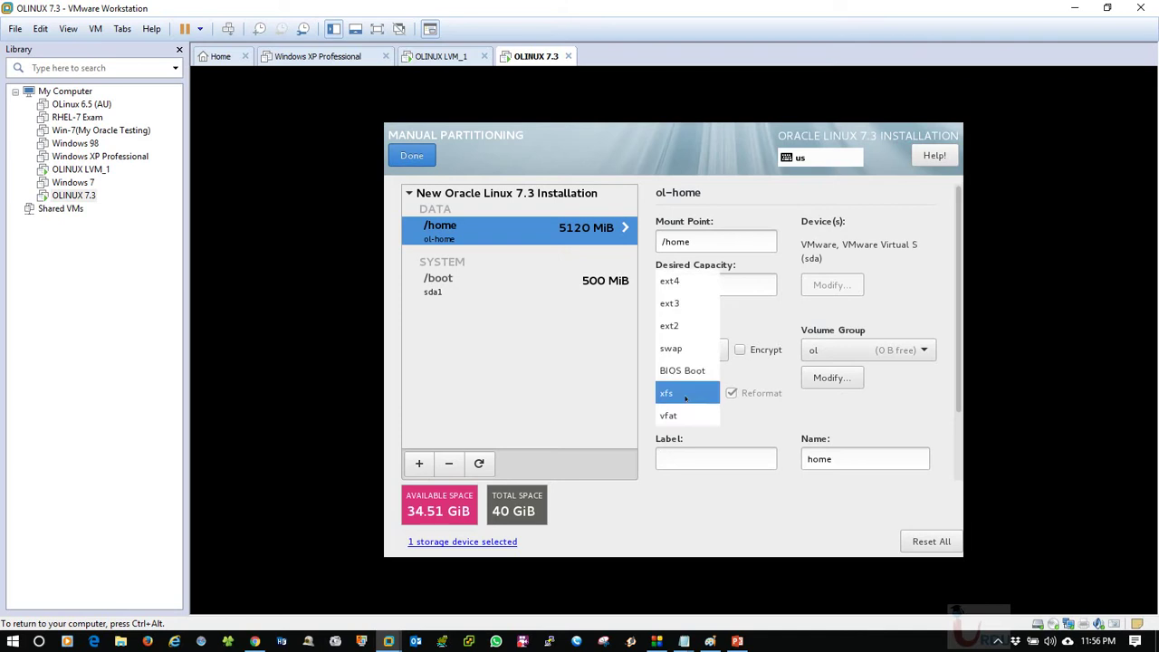
click(685, 396)
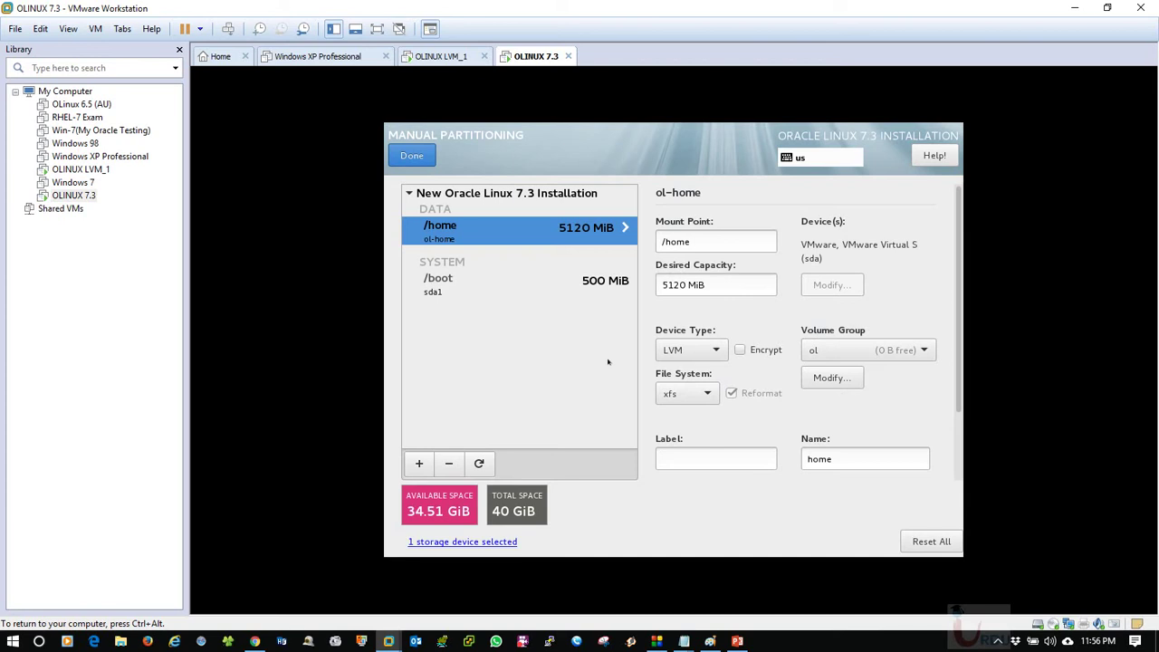
Switch to the OLINUX LVM_1 VM to view its VG01 layout across sda1, sdb1 and sdc1.
click(430, 57)
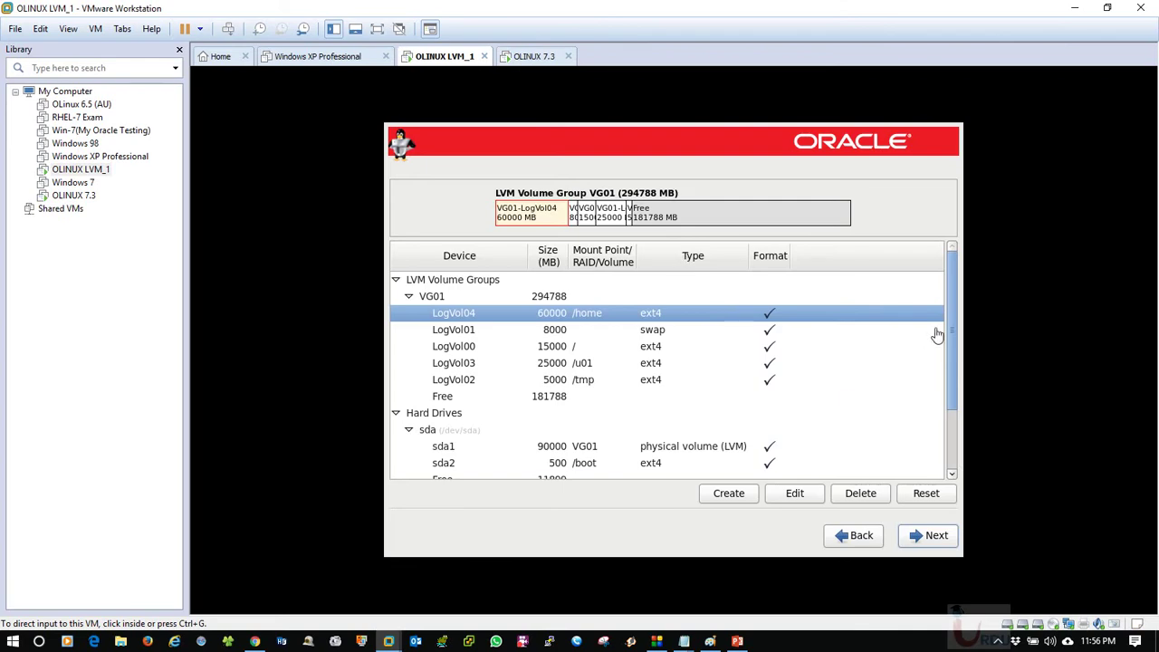
key(ctrl+g)
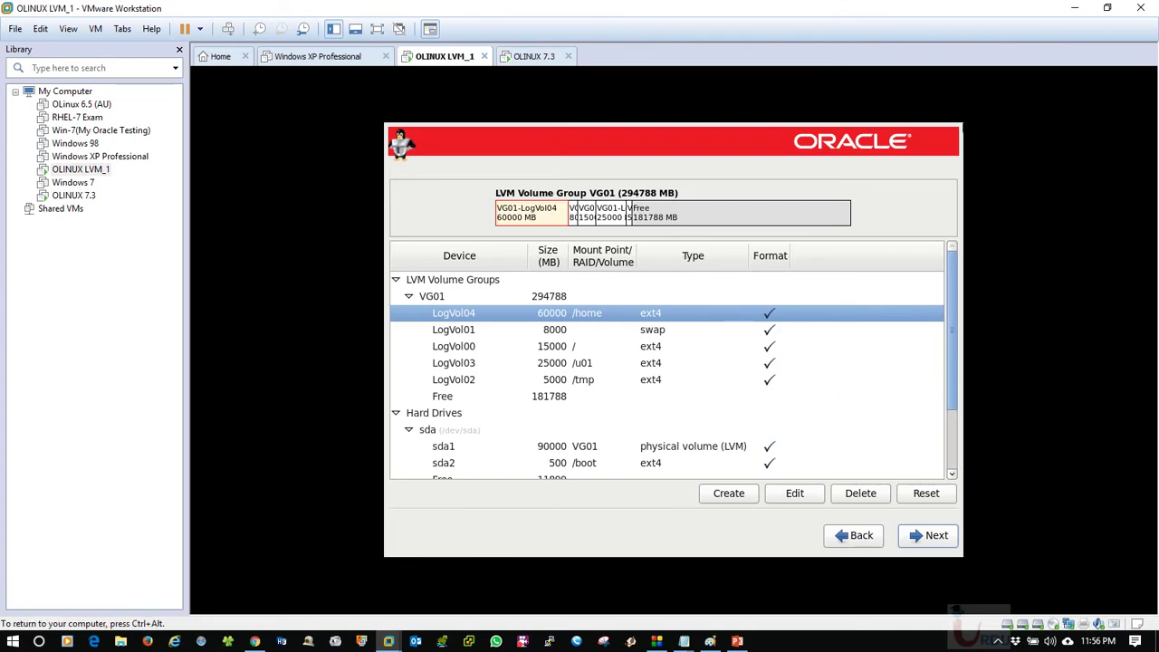
key(ctrl+alt)
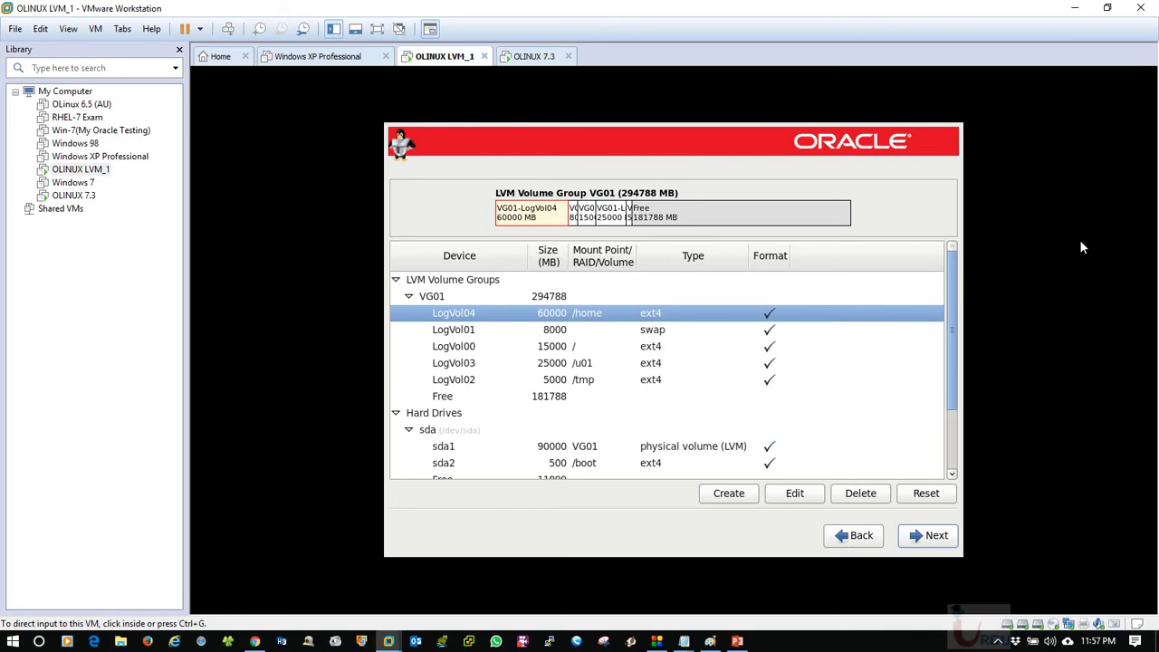
key(ctrl+g)
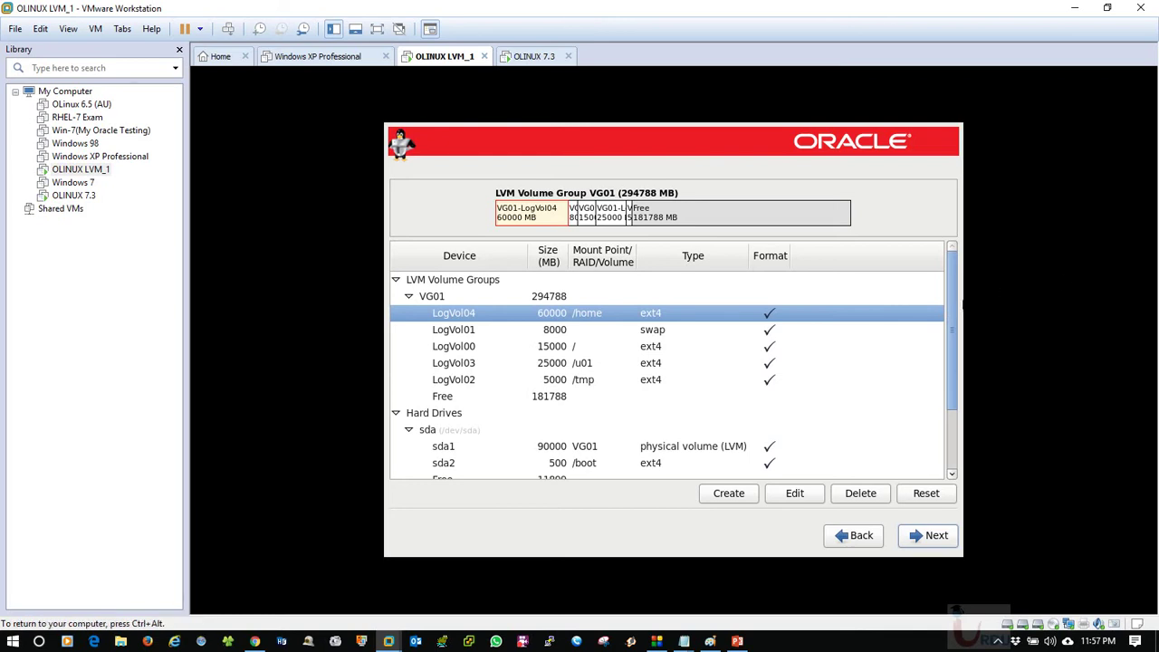
scroll(956, 307, down, 3)
scroll(892, 439, up, 3)
click(539, 413)
click(534, 463)
scroll(534, 462, down, 2)
click(530, 468)
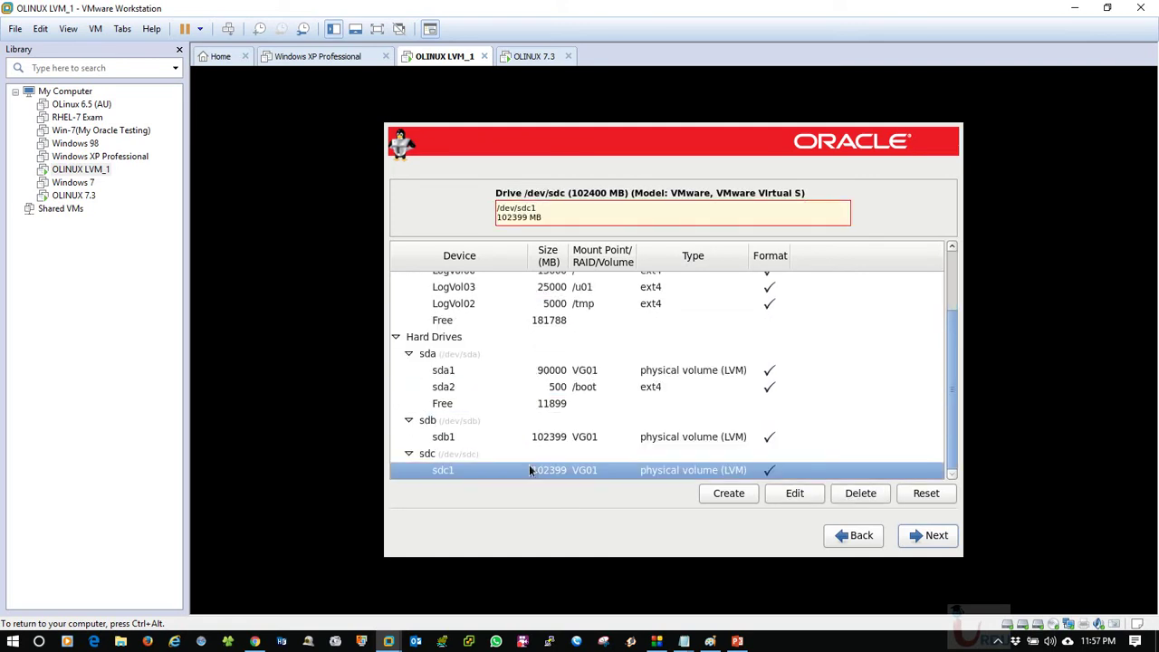
key(Up)
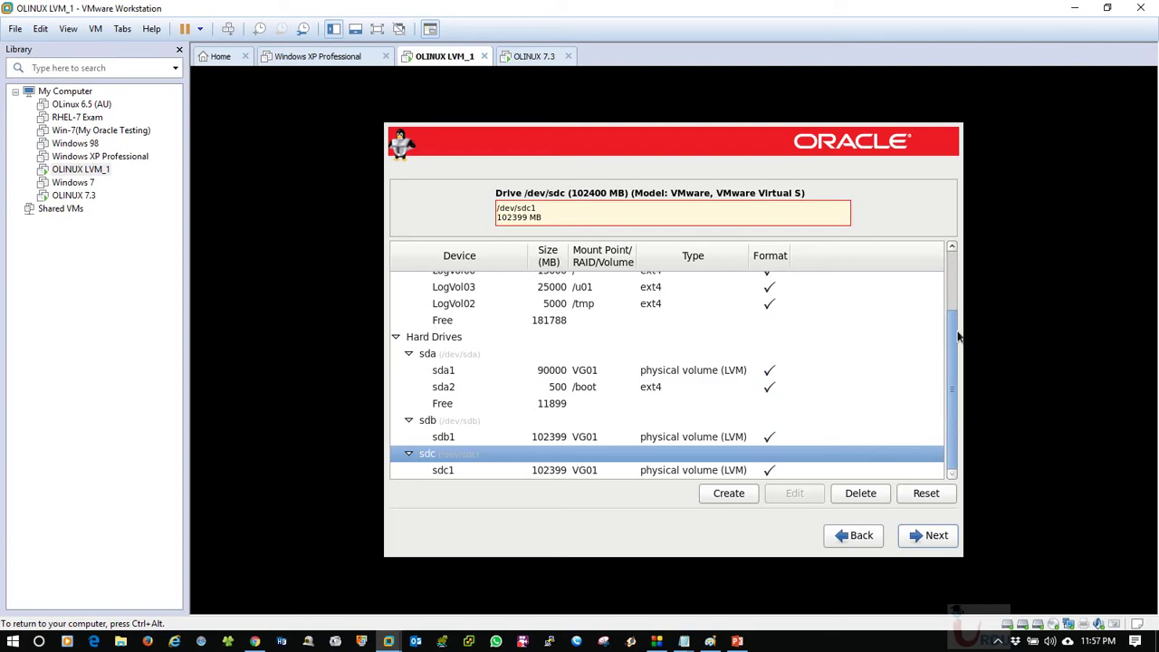
drag(950, 332, 961, 352)
drag(950, 439, 961, 473)
drag(953, 381, 940, 300)
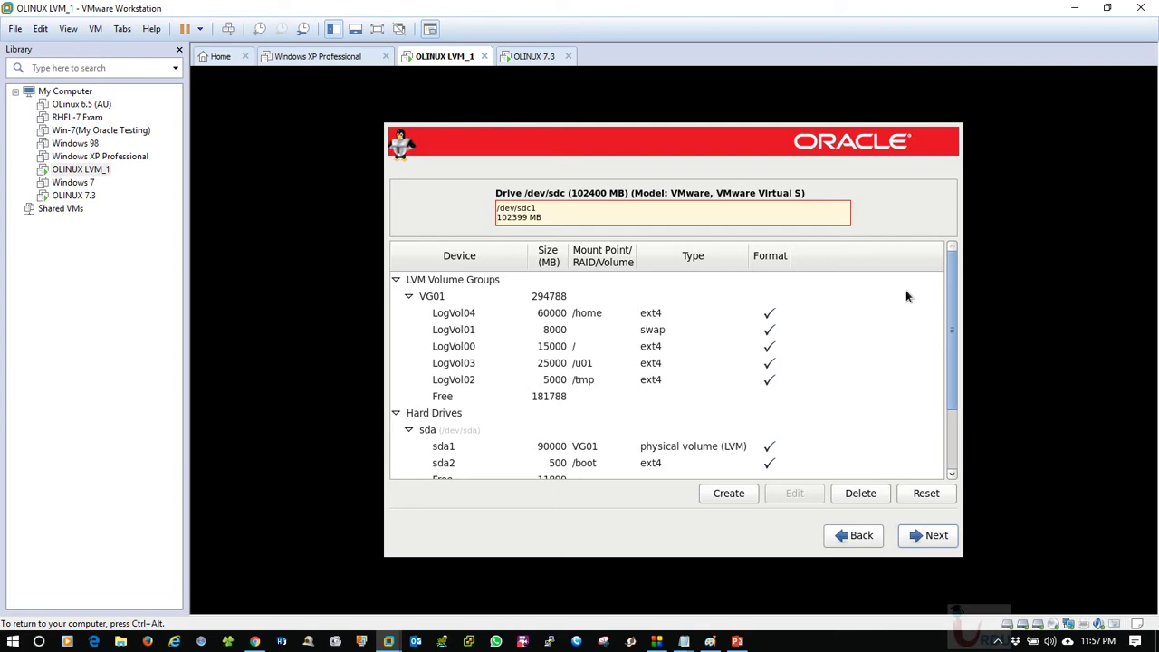
click(554, 364)
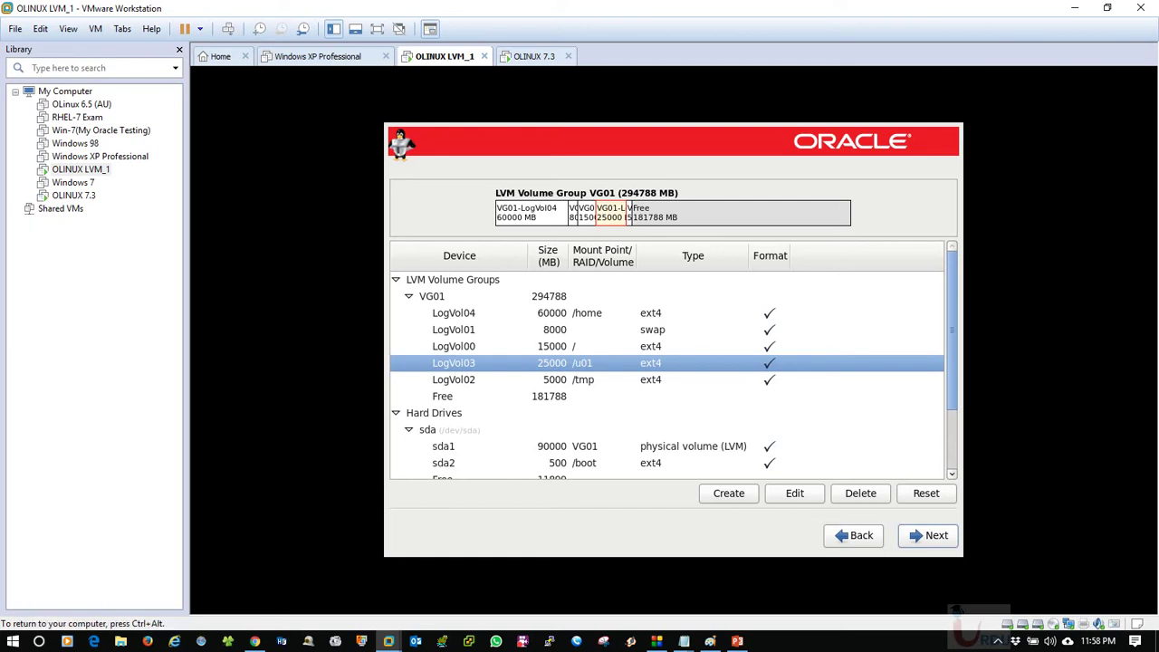
Edit LogVol03 (/u01) and increase its size from 25000 MB to 40000 MB.
click(794, 492)
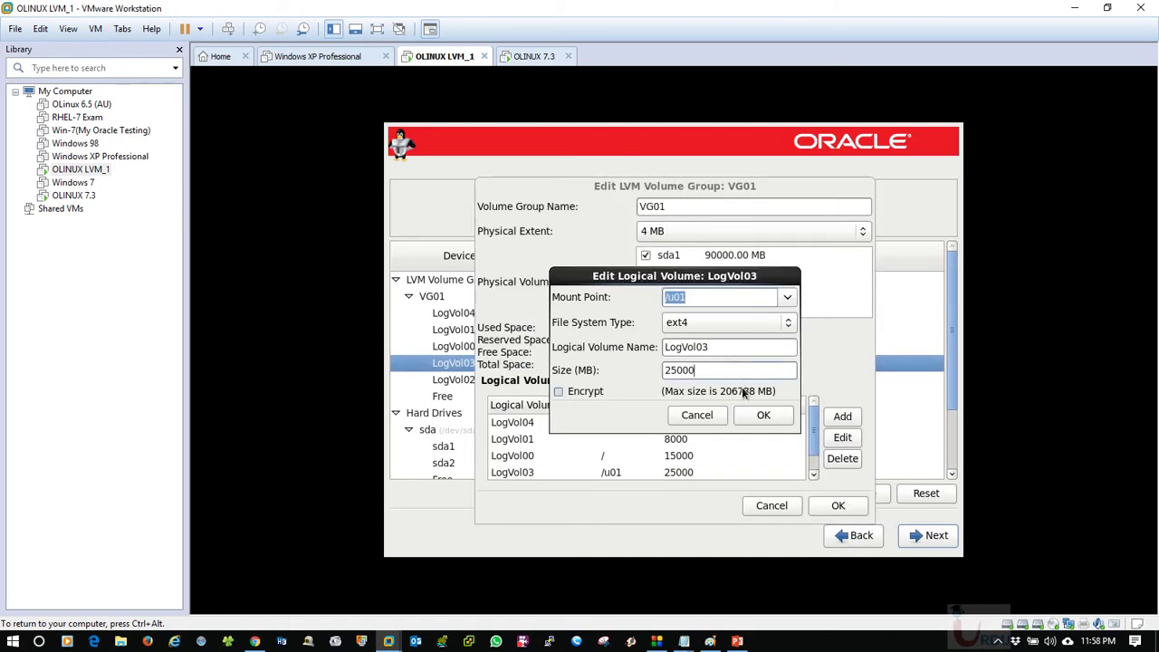
double_click(700, 371)
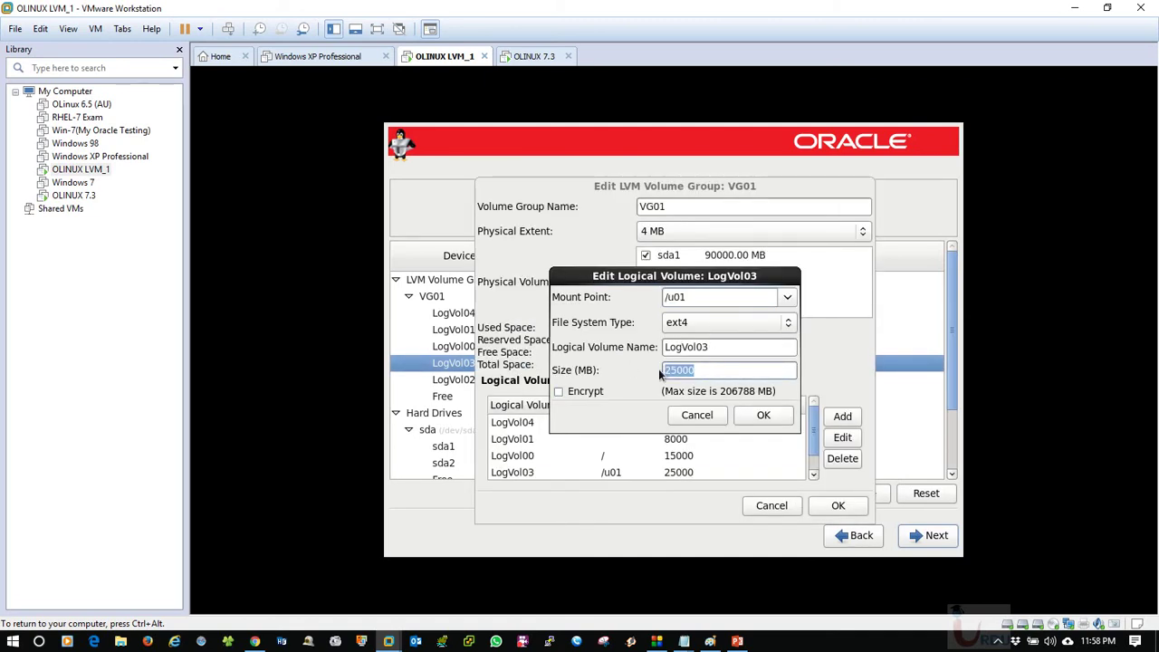
text(40000)
click(763, 415)
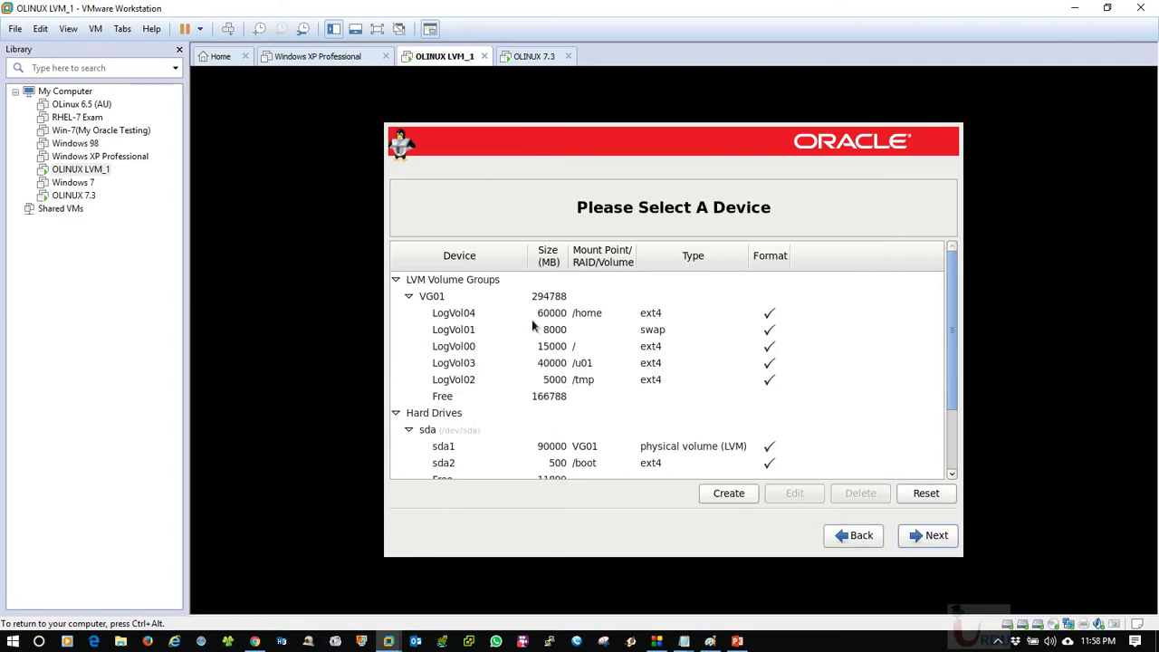
click(557, 398)
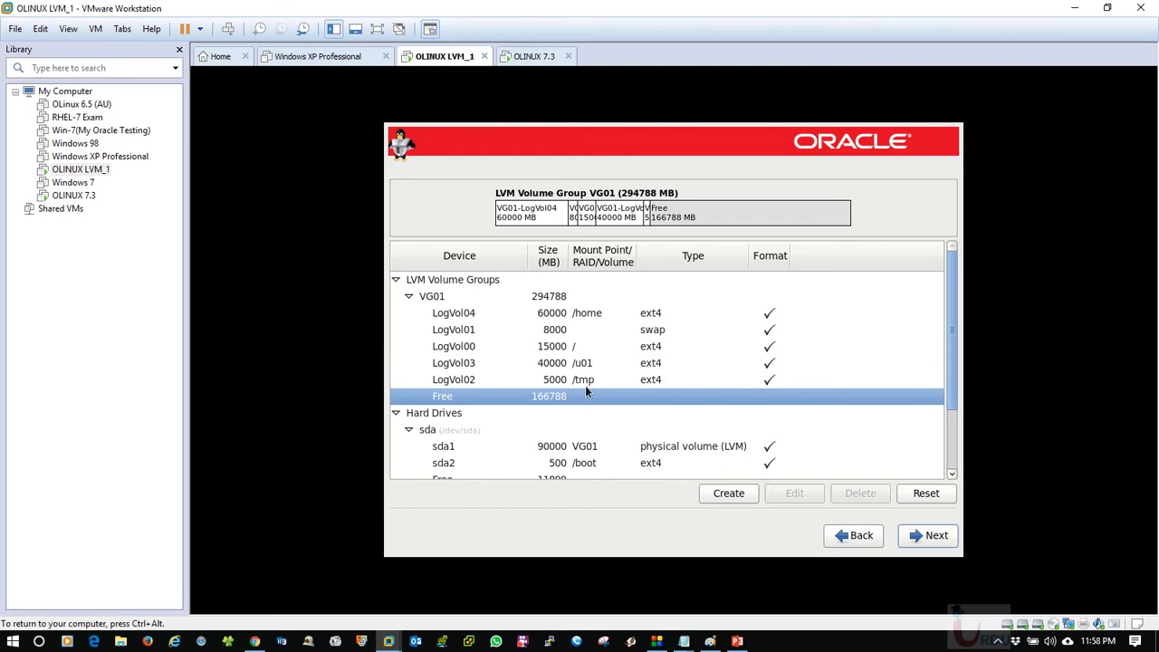
scroll(945, 439, down, 2)
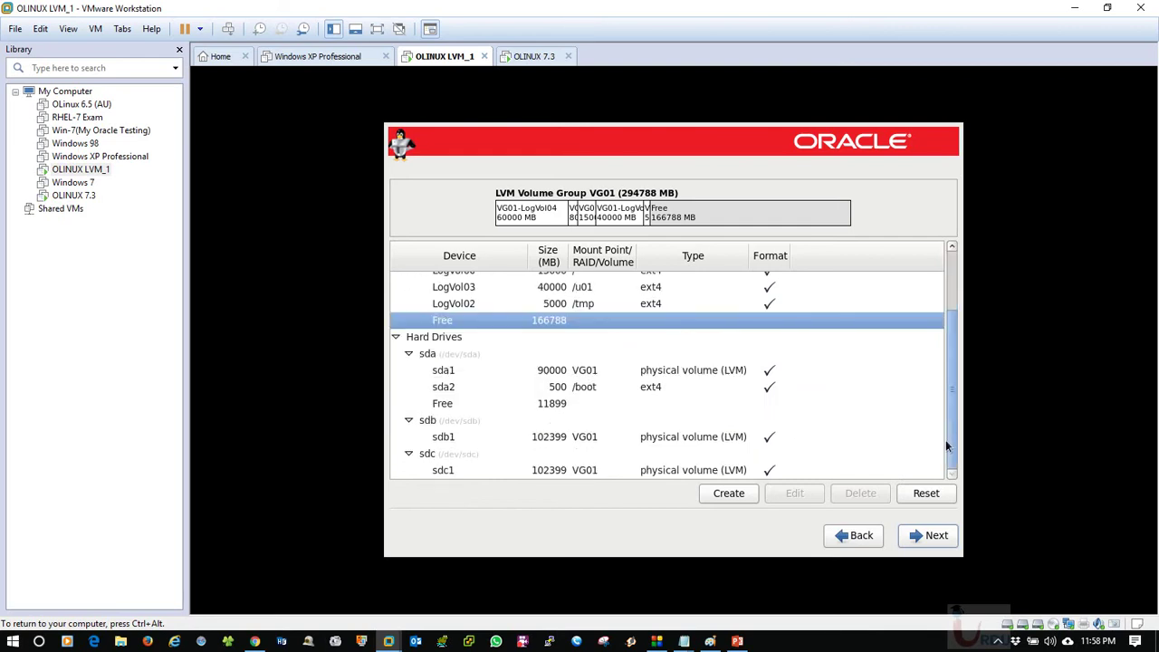
scroll(944, 369, up, 2)
scroll(948, 385, down, 2)
scroll(948, 432, up, 2)
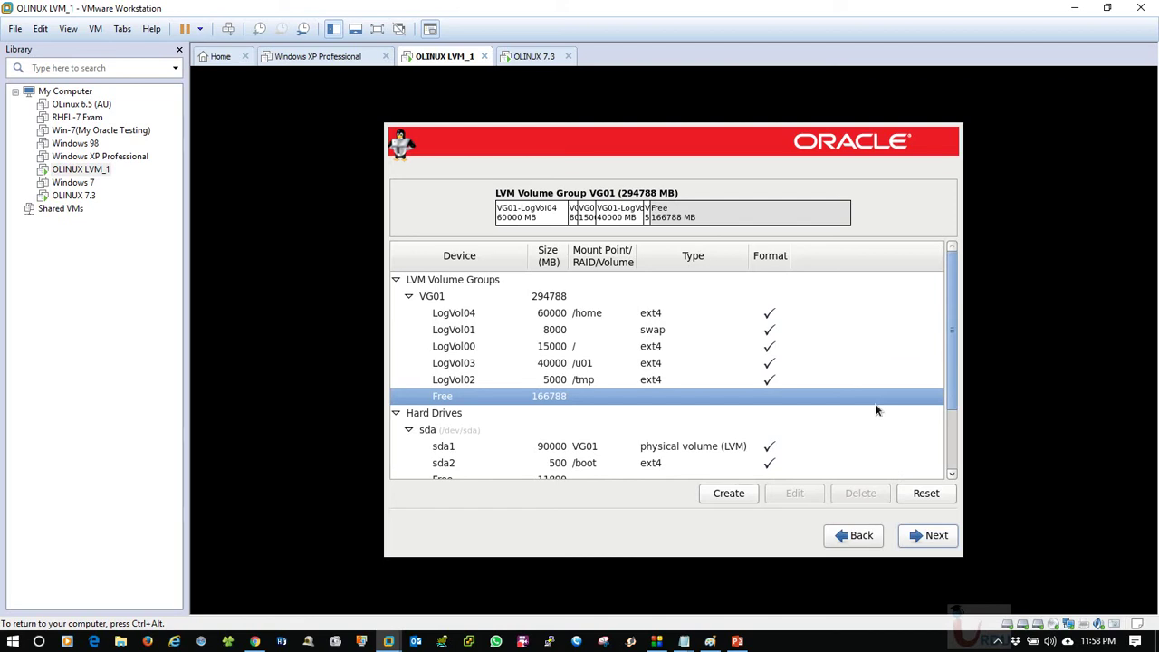
click(454, 465)
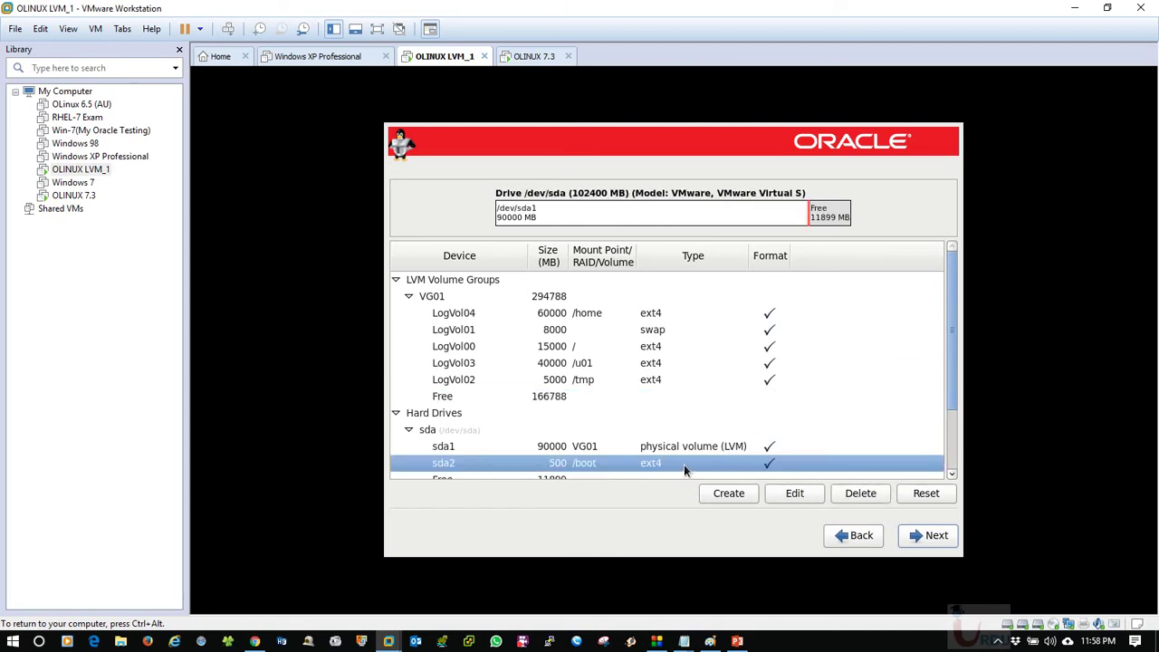
scroll(541, 449, down, 2)
click(542, 440)
click(559, 466)
scroll(594, 412, up, 3)
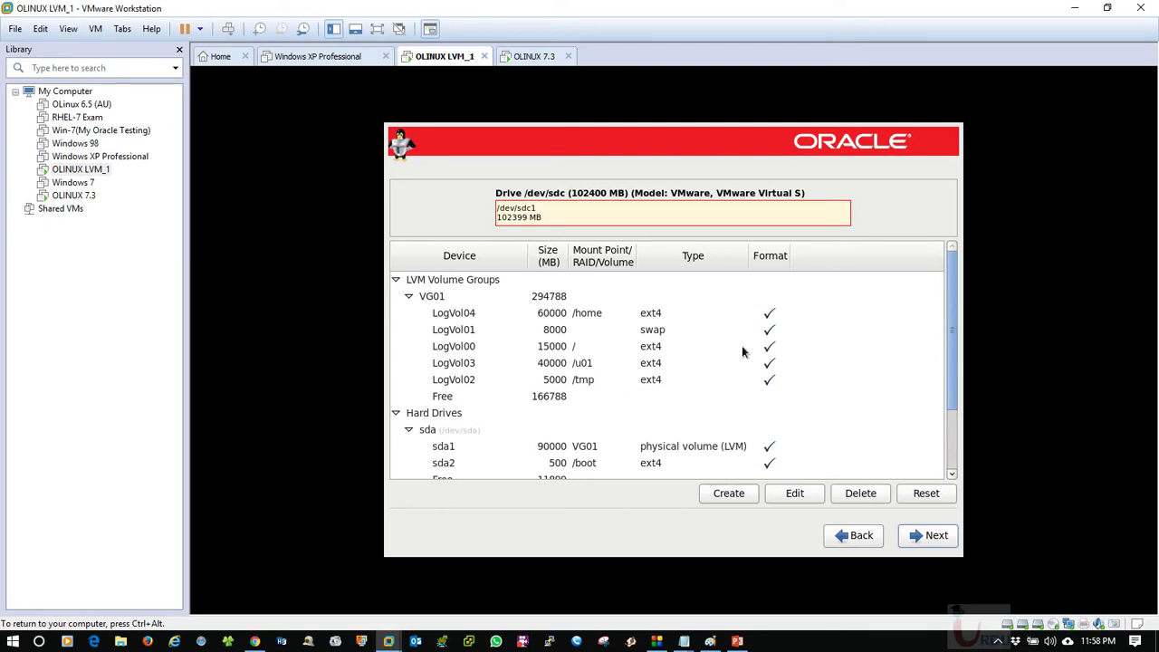
scroll(744, 353, down, 3)
scroll(751, 358, up, 3)
scroll(796, 389, down, 3)
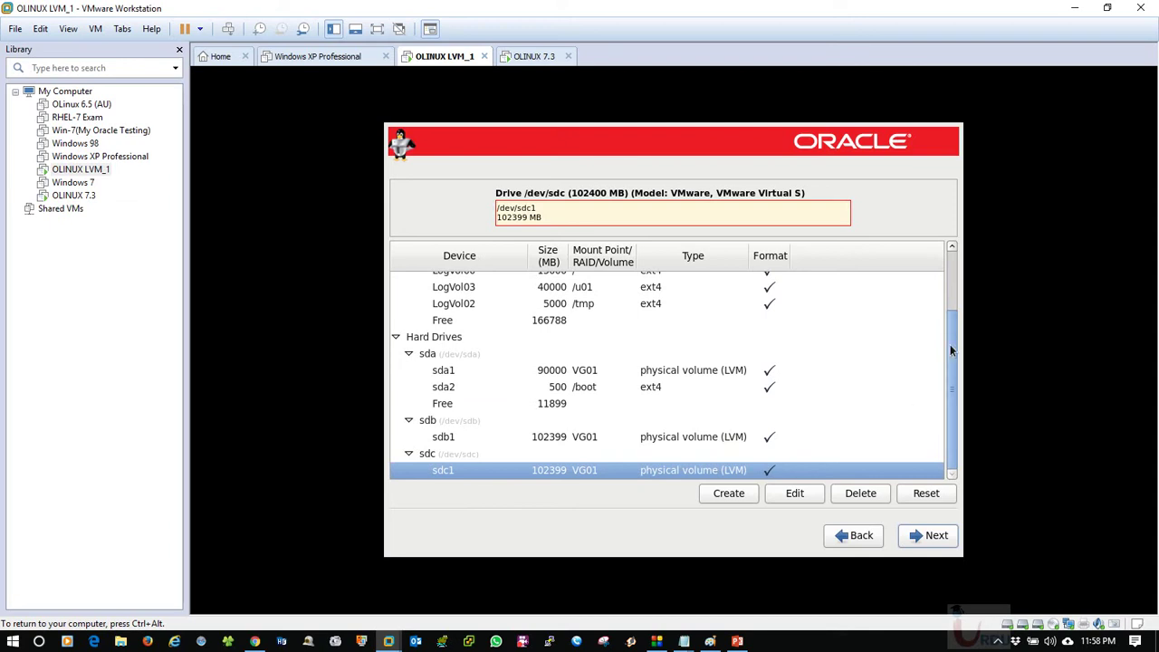
scroll(949, 350, up, 3)
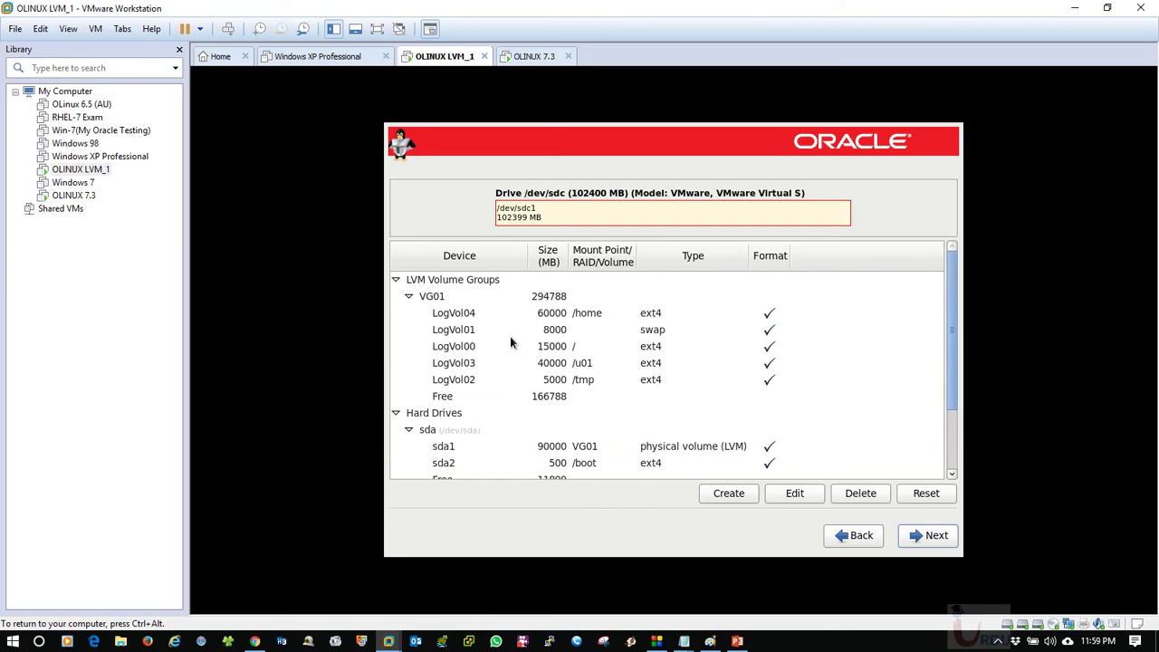
Delete volume group VG01 and the sda2 and sda1 partitions.
click(452, 301)
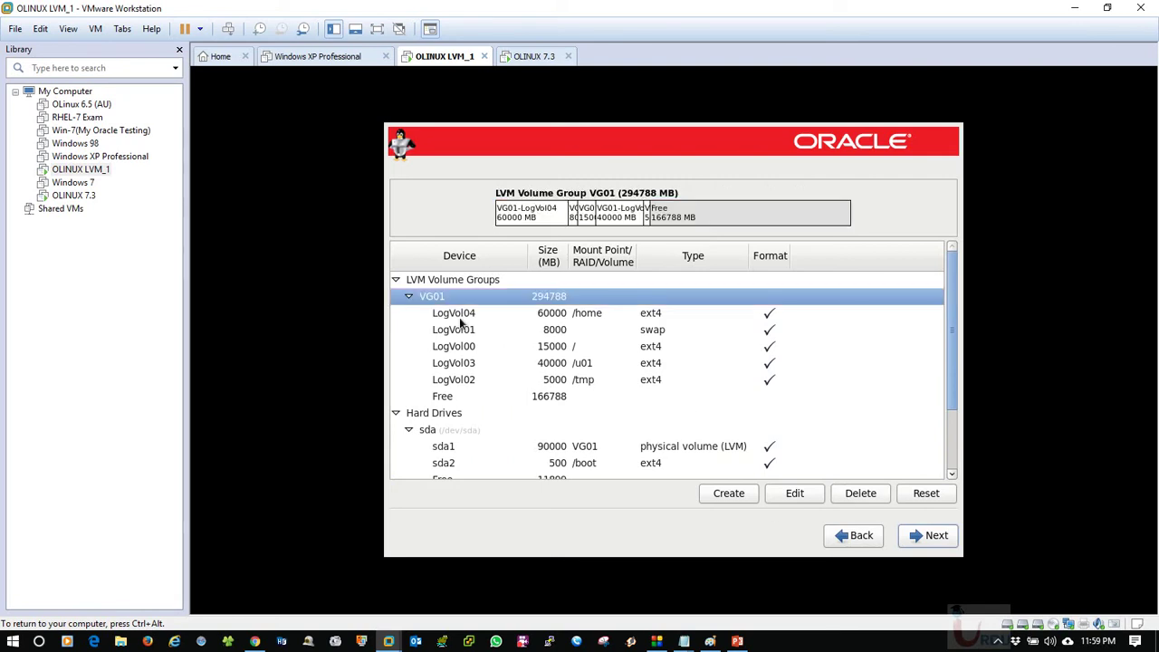
click(861, 496)
click(778, 384)
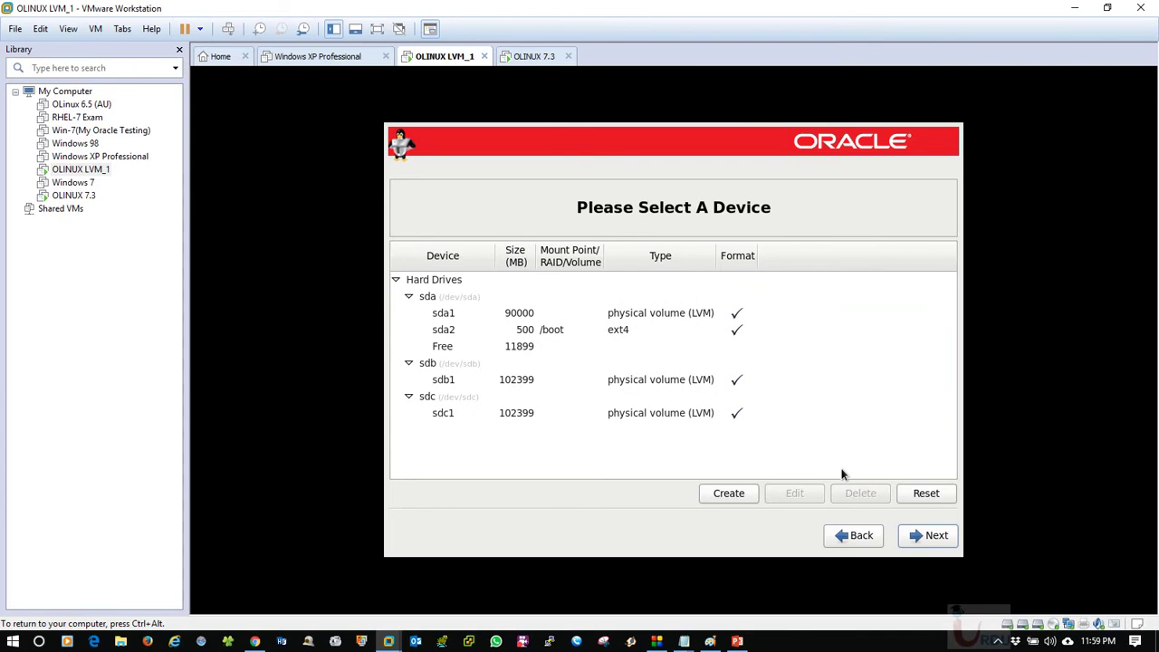
click(573, 335)
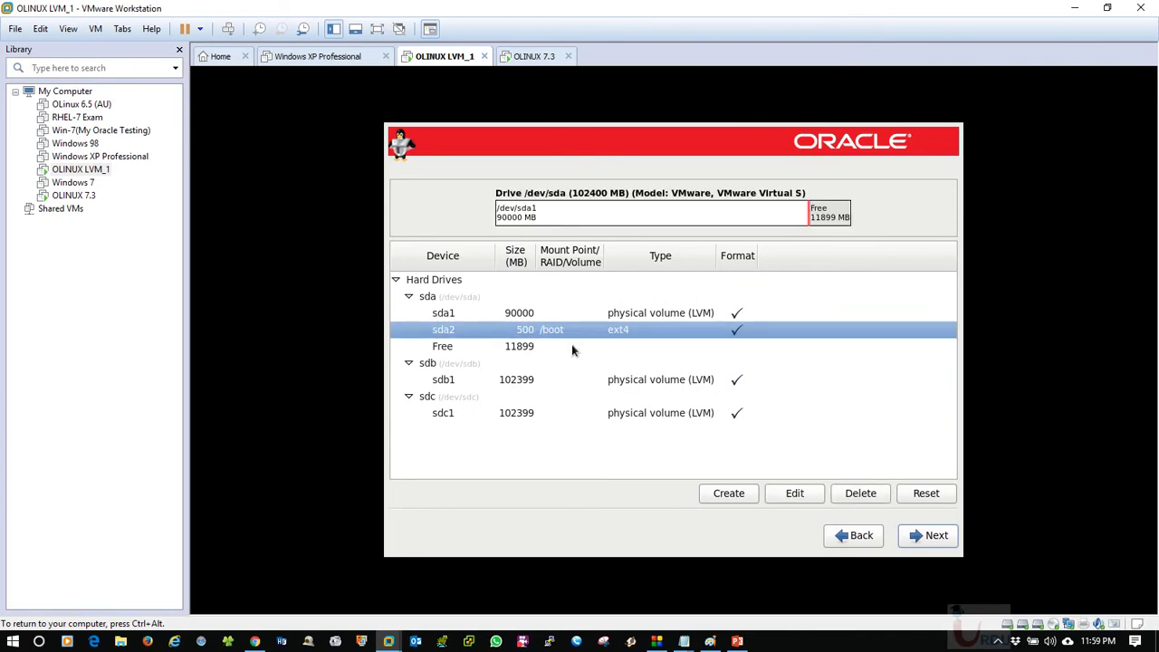
click(845, 493)
click(766, 380)
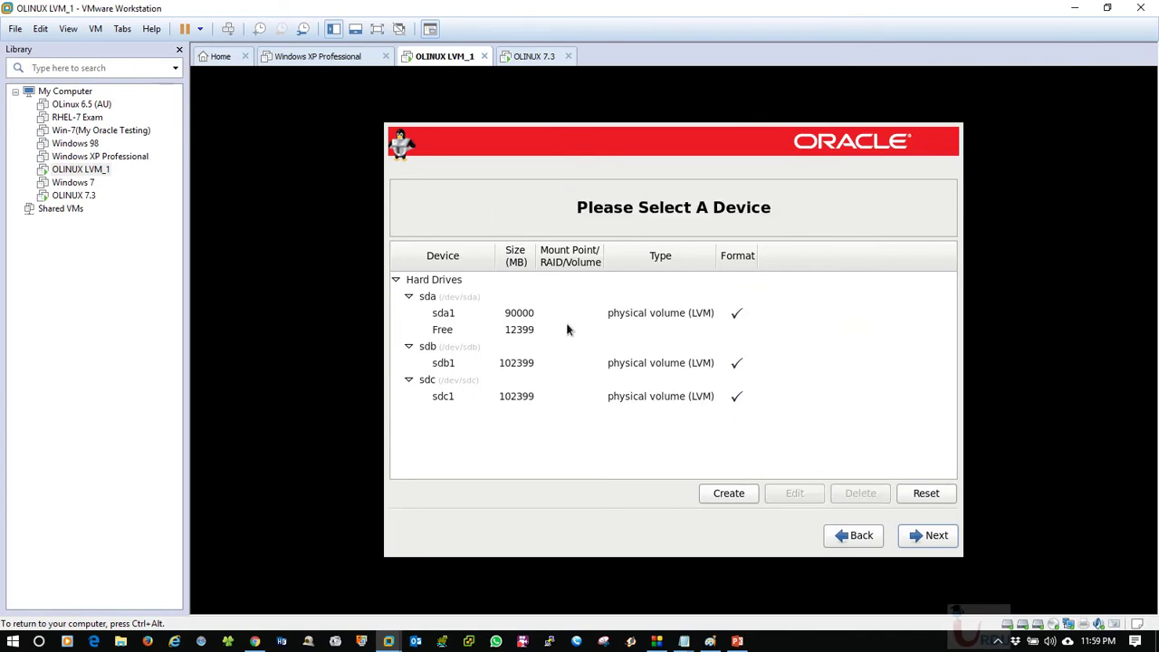
click(846, 493)
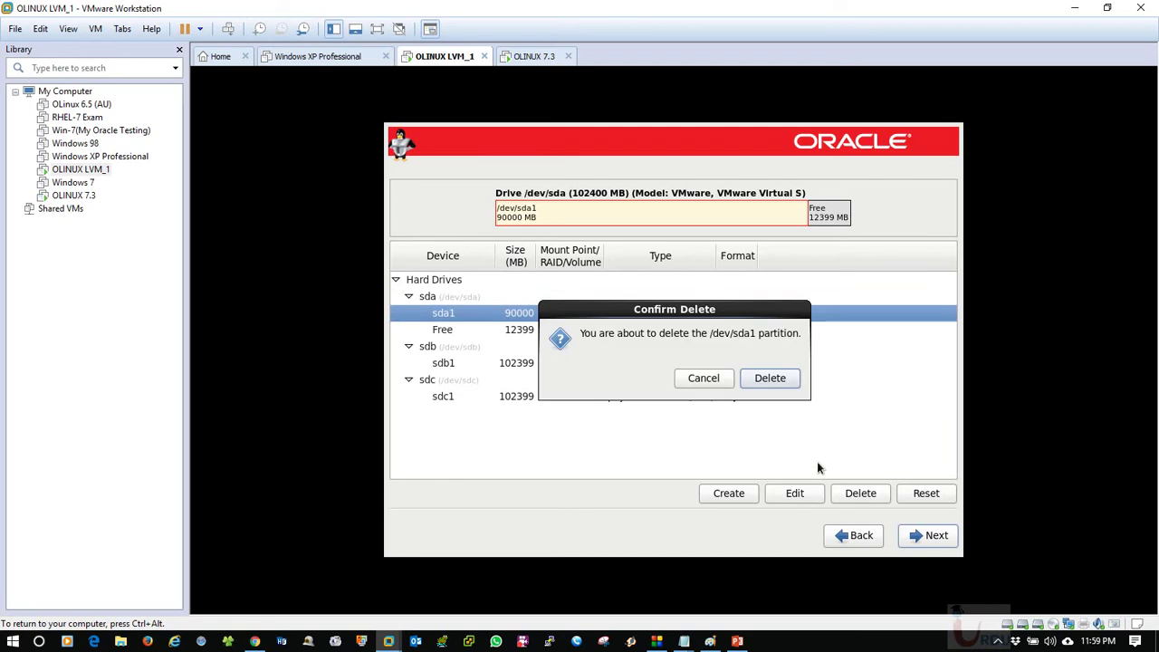
click(771, 380)
Delete the sdb1 and sdc1 physical volume partitions.
click(531, 313)
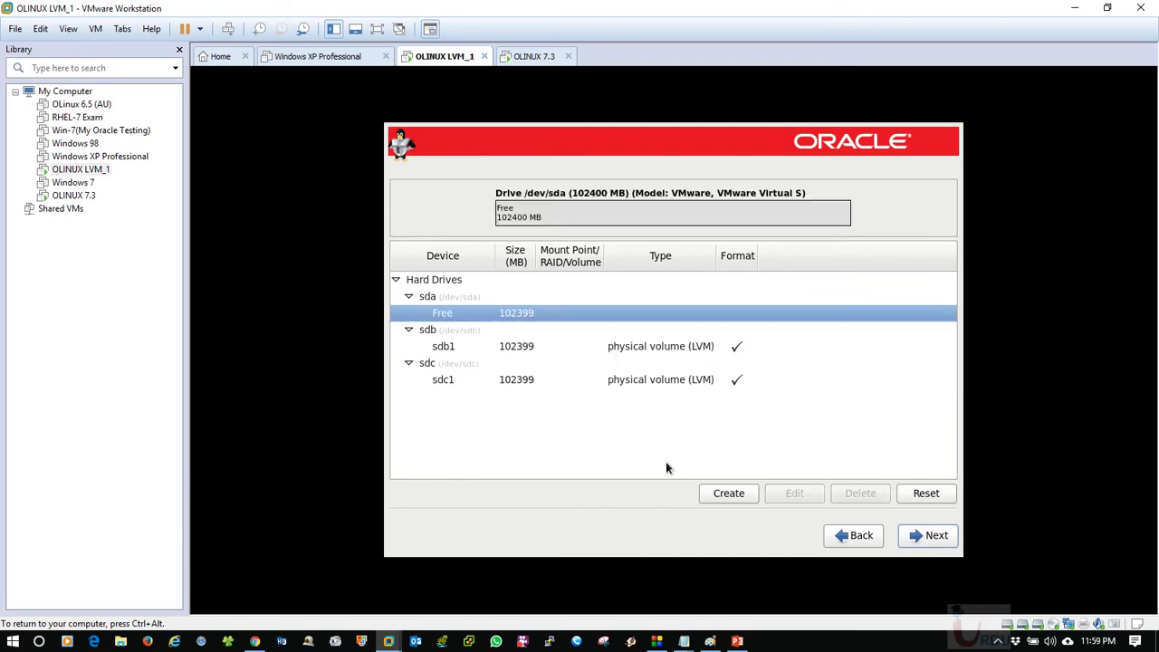
click(440, 346)
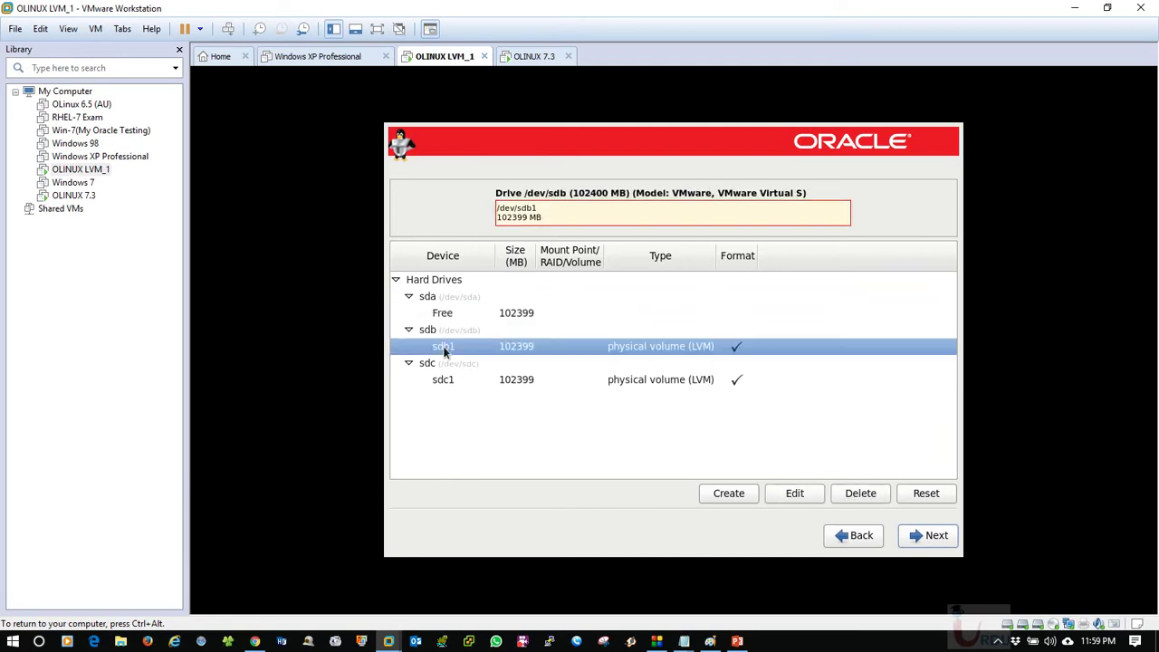
click(845, 494)
click(770, 384)
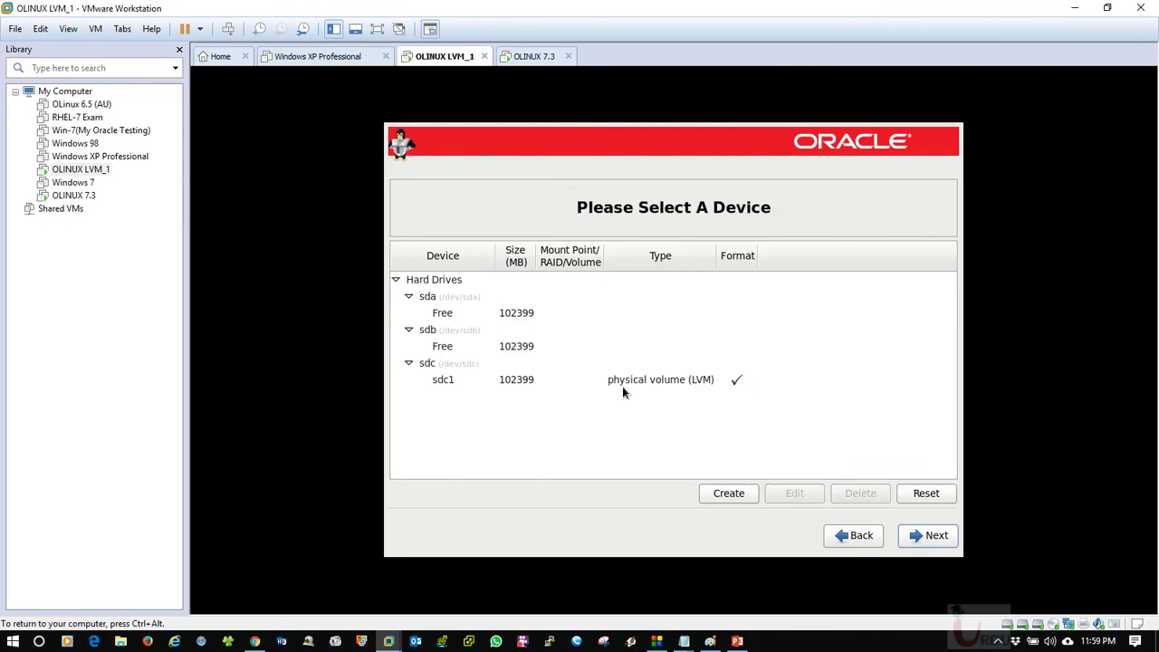
click(548, 383)
click(859, 494)
click(765, 380)
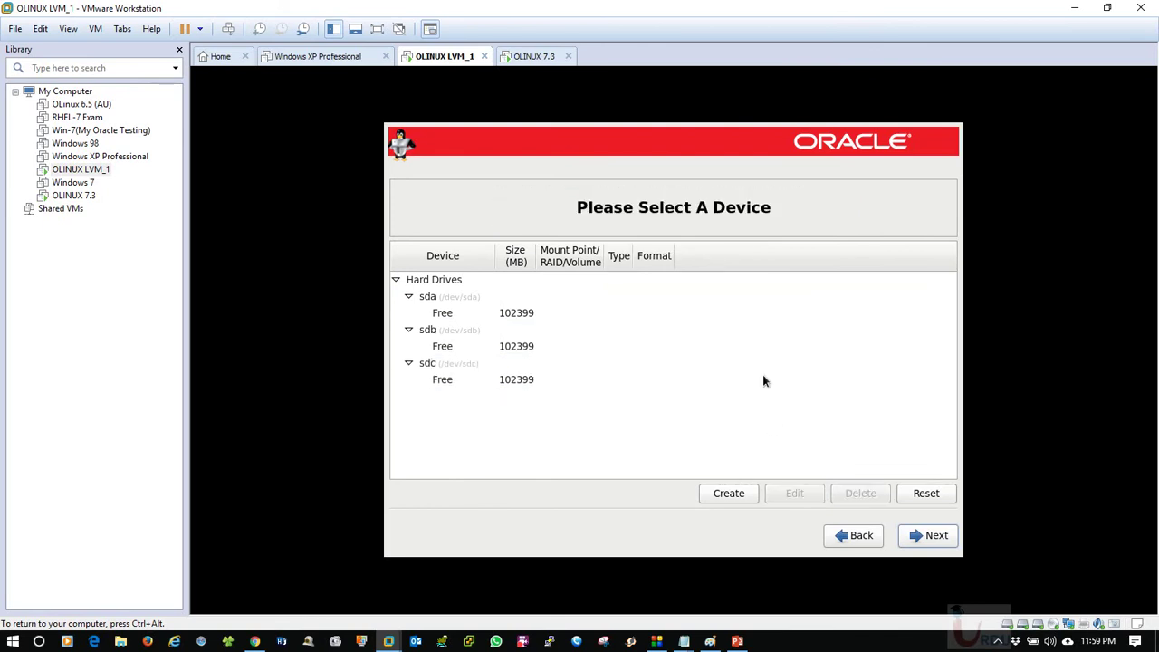
Select the free space on sda and bring up the storage-creation choices.
click(536, 303)
click(520, 313)
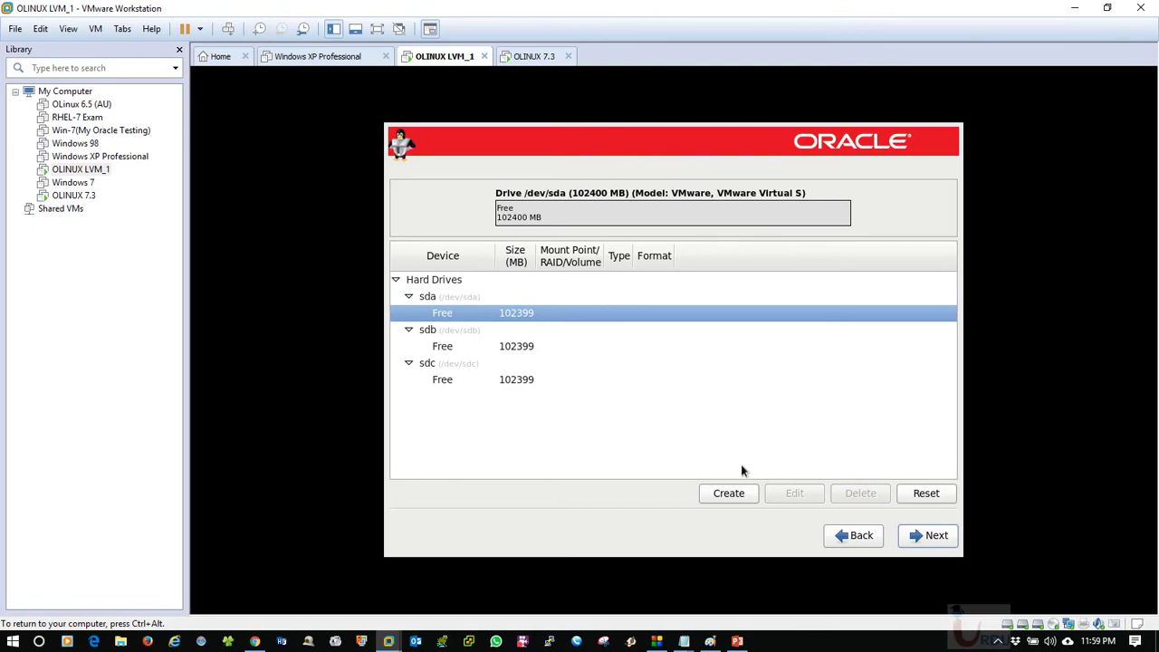
click(734, 496)
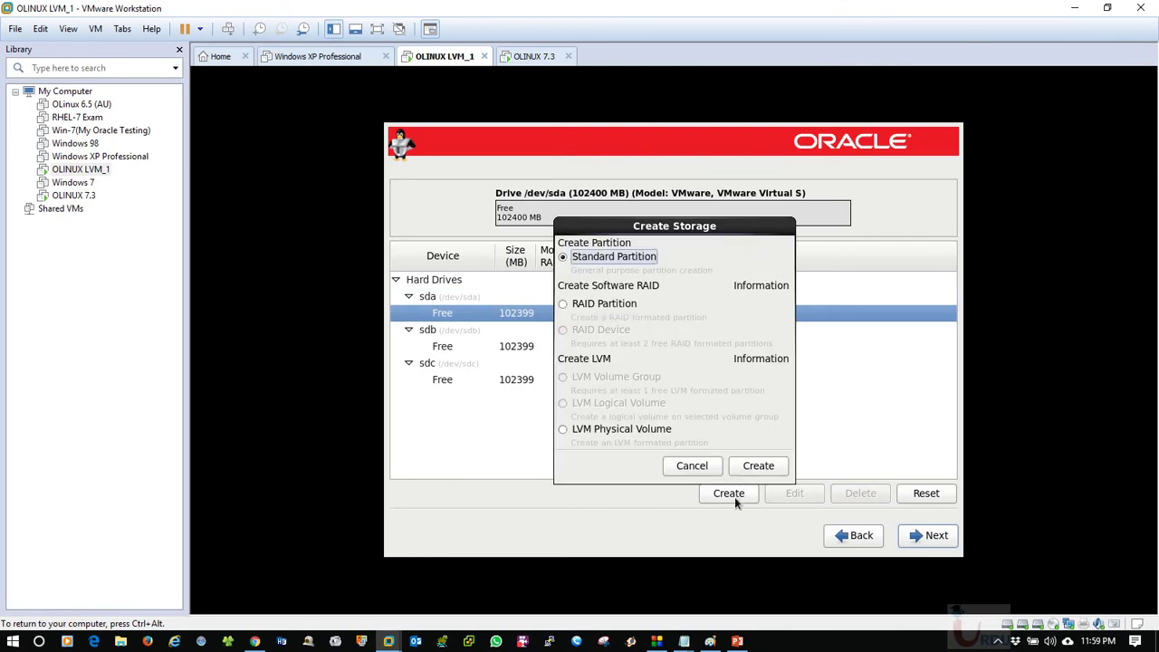
Add a 15000 MB RAID partition restricted to drive sda as sda1.
click(563, 306)
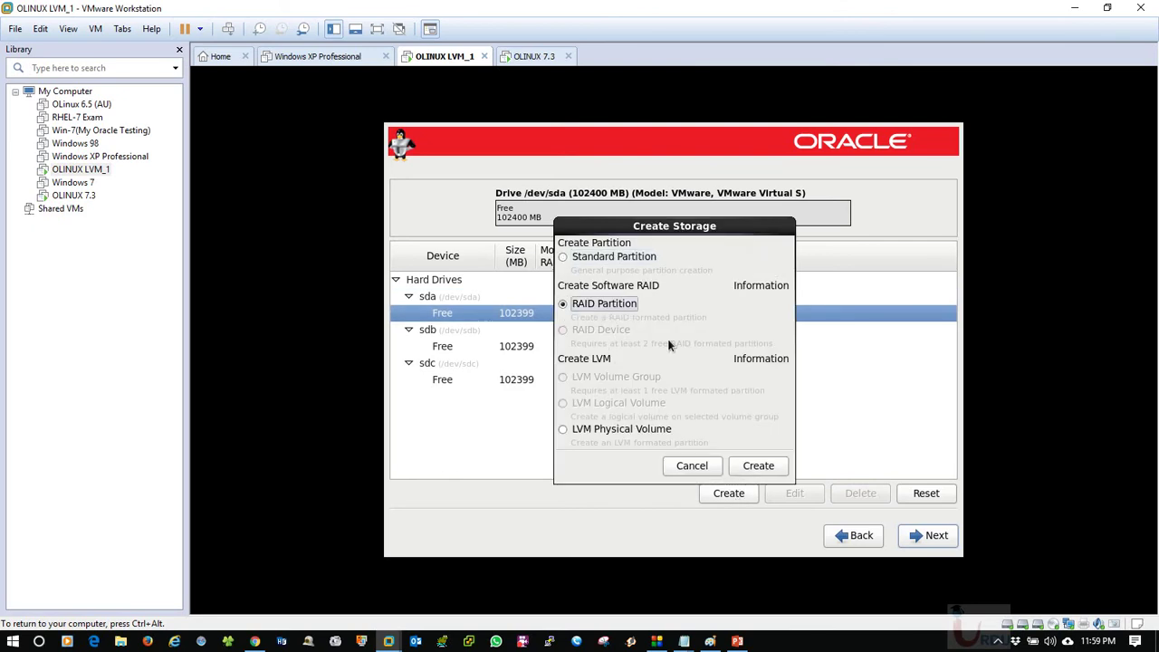
click(766, 465)
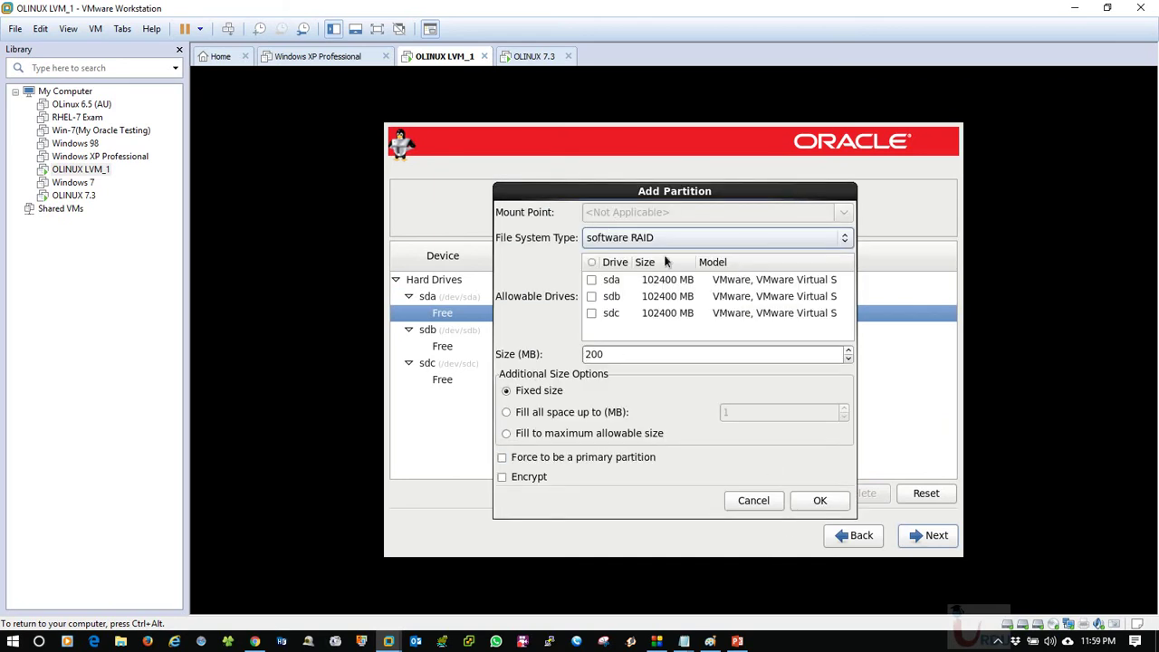
drag(646, 354, 545, 355)
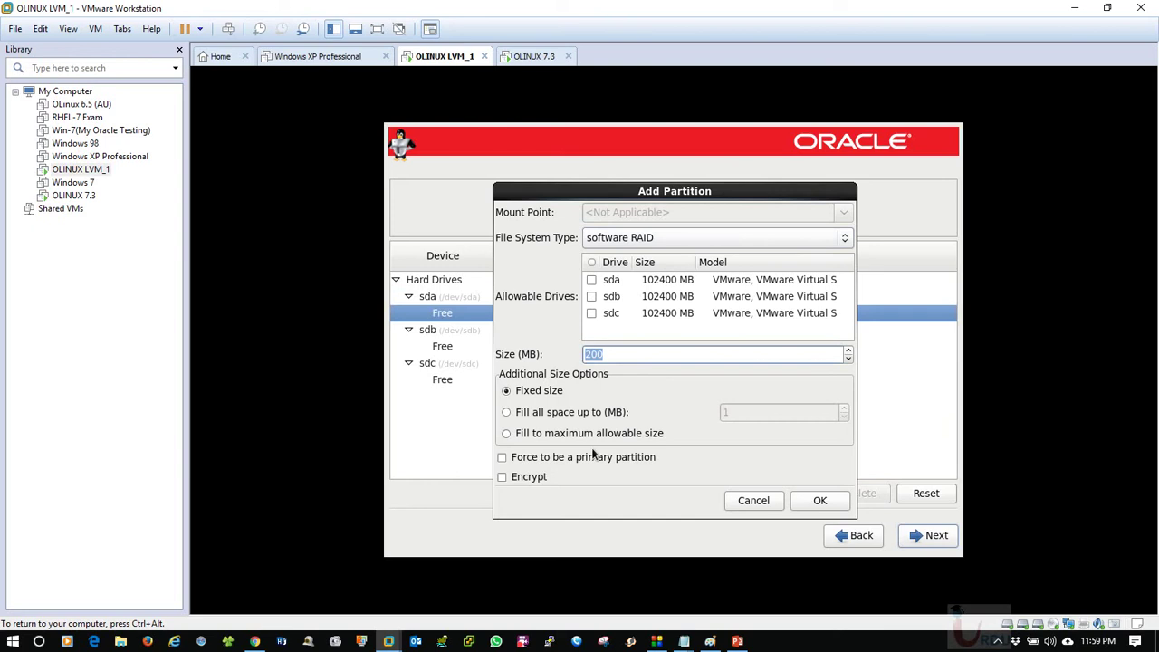
text(20000)
key(BackSpace)
key(BackSpace)
key(BackSpace)
key(BackSpace)
key(BackSpace)
text(15000)
click(819, 501)
click(770, 385)
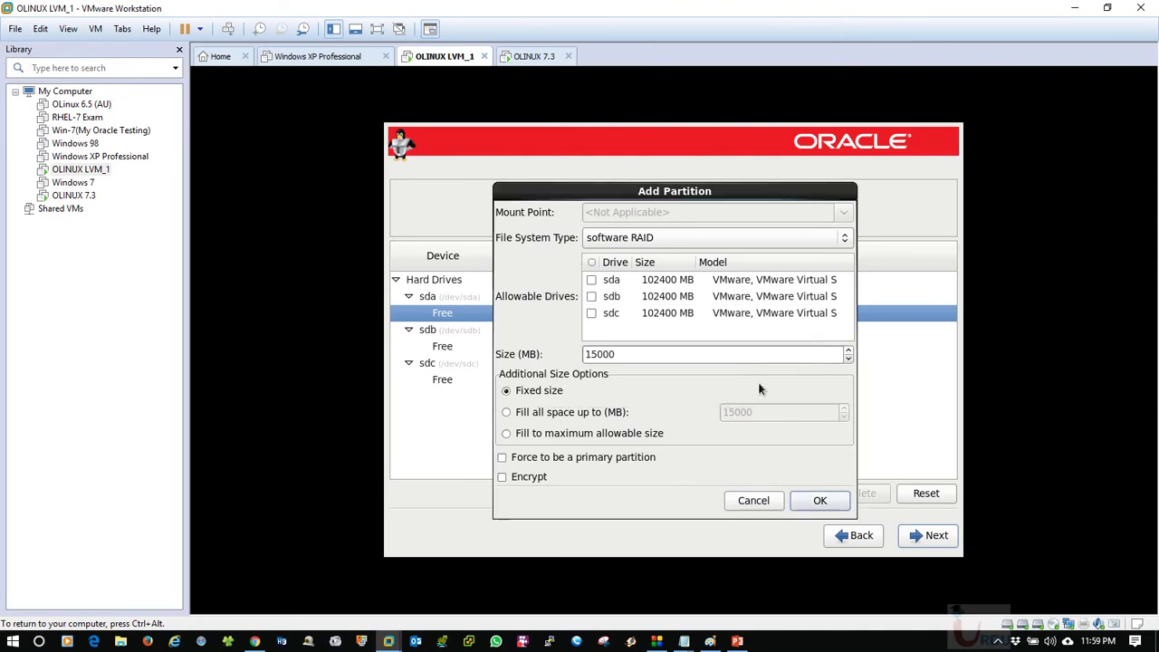
click(590, 281)
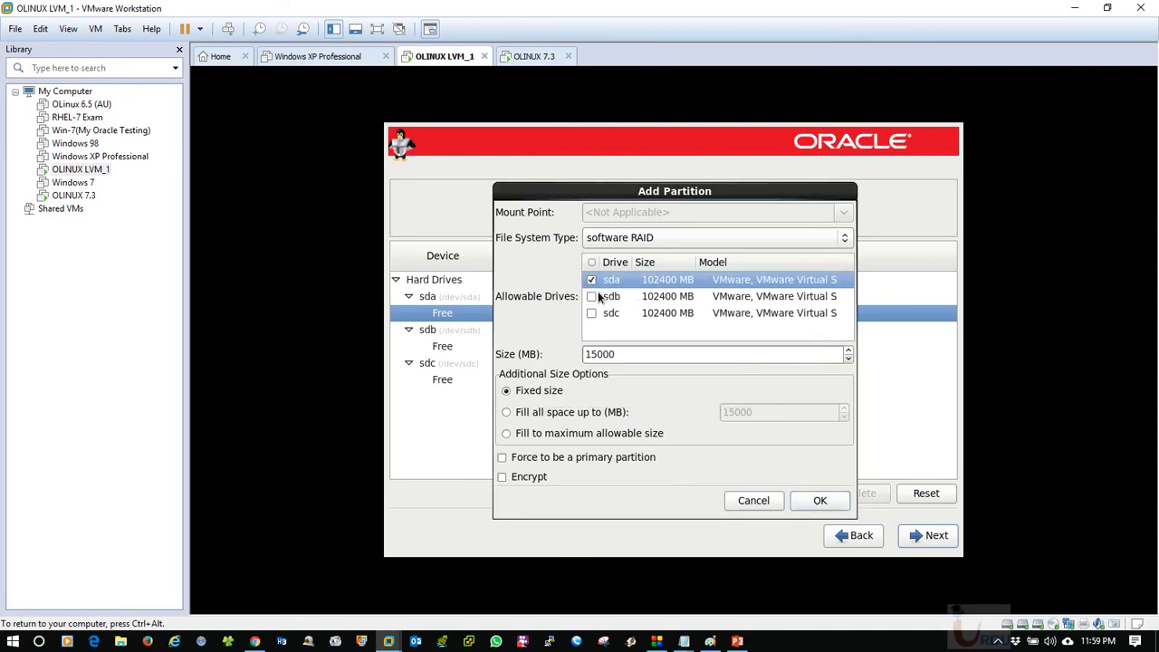
click(821, 503)
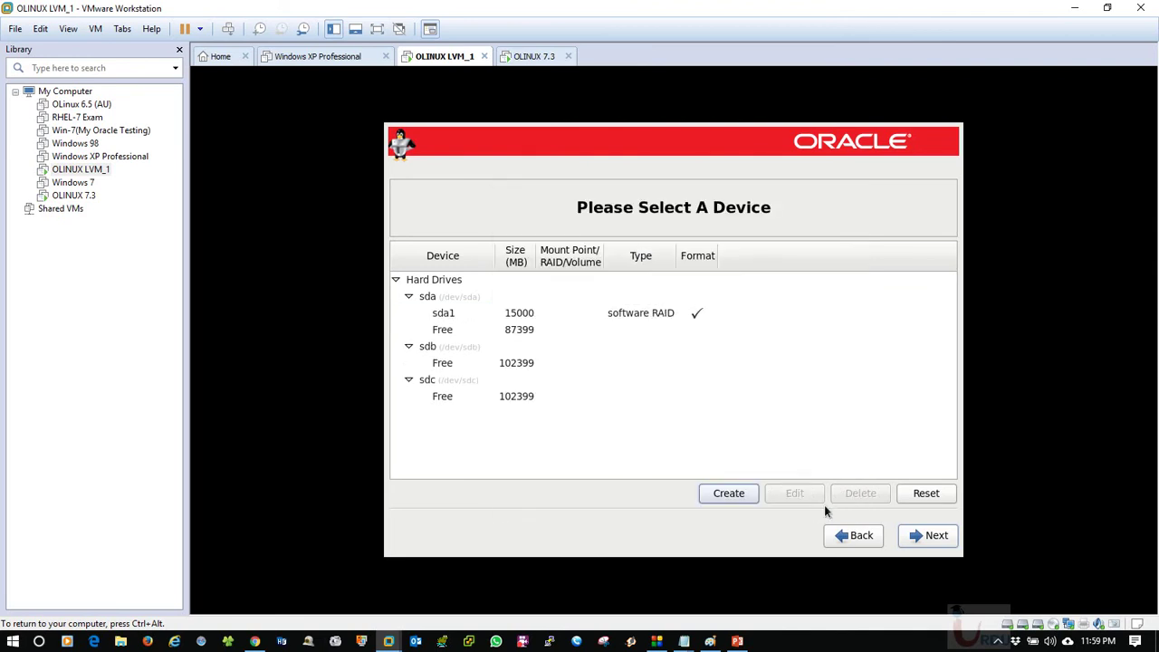
click(550, 331)
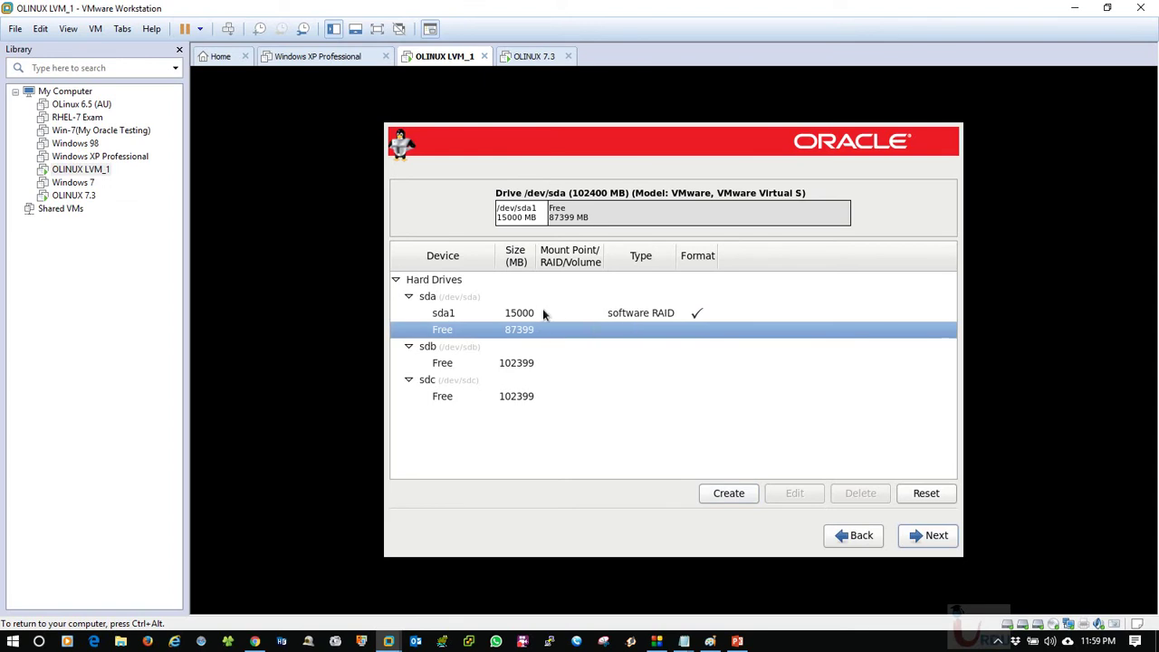
Add RAID partition sda2 on sda, filling the remaining 87399 MB.
click(729, 494)
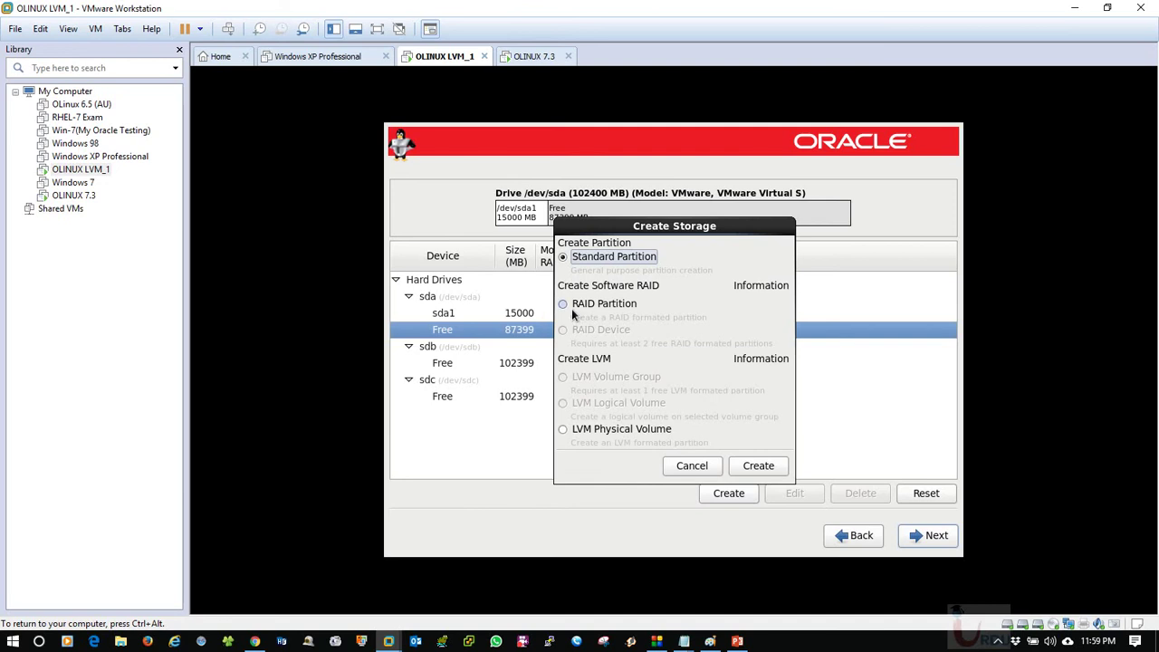
click(563, 304)
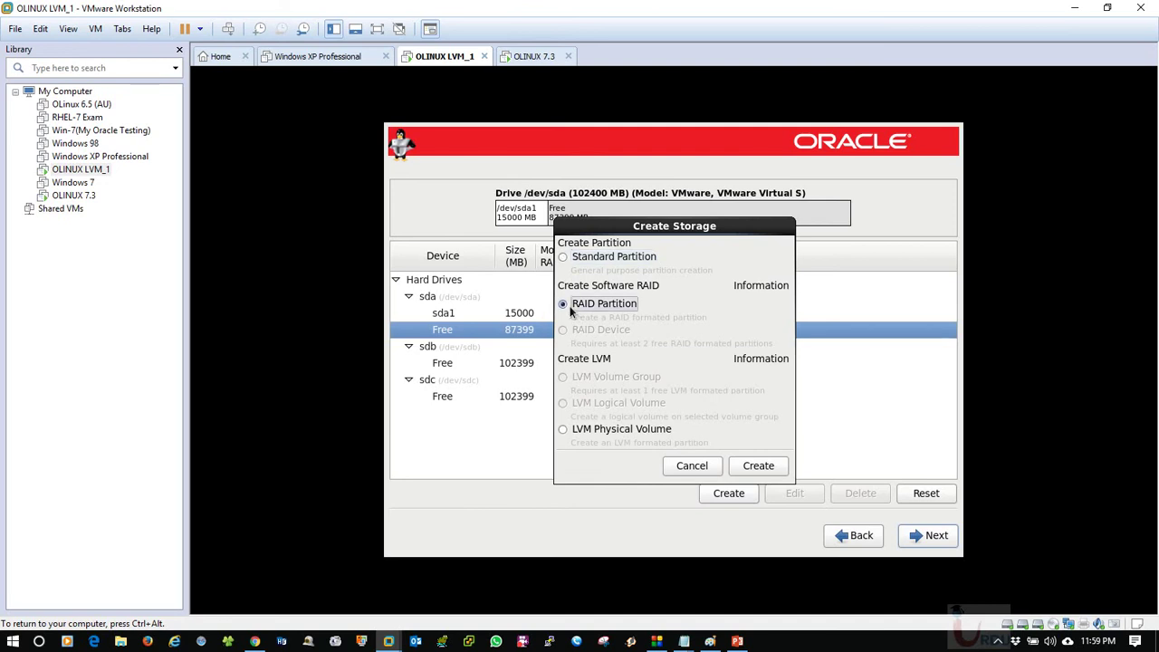
click(758, 466)
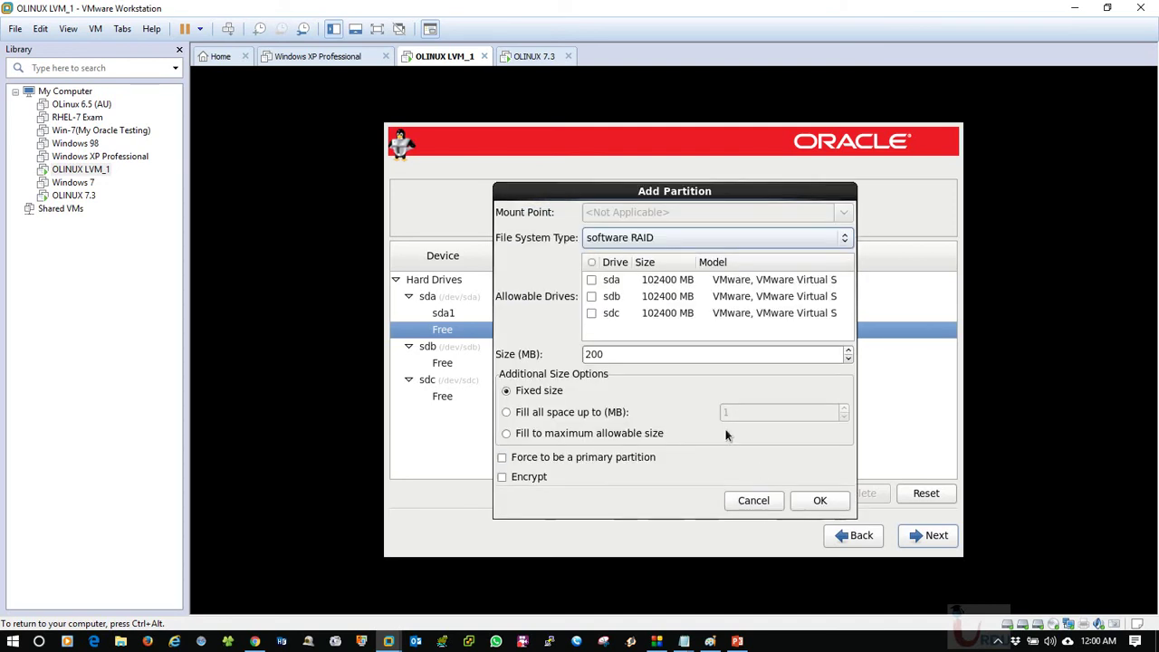
click(591, 280)
click(574, 434)
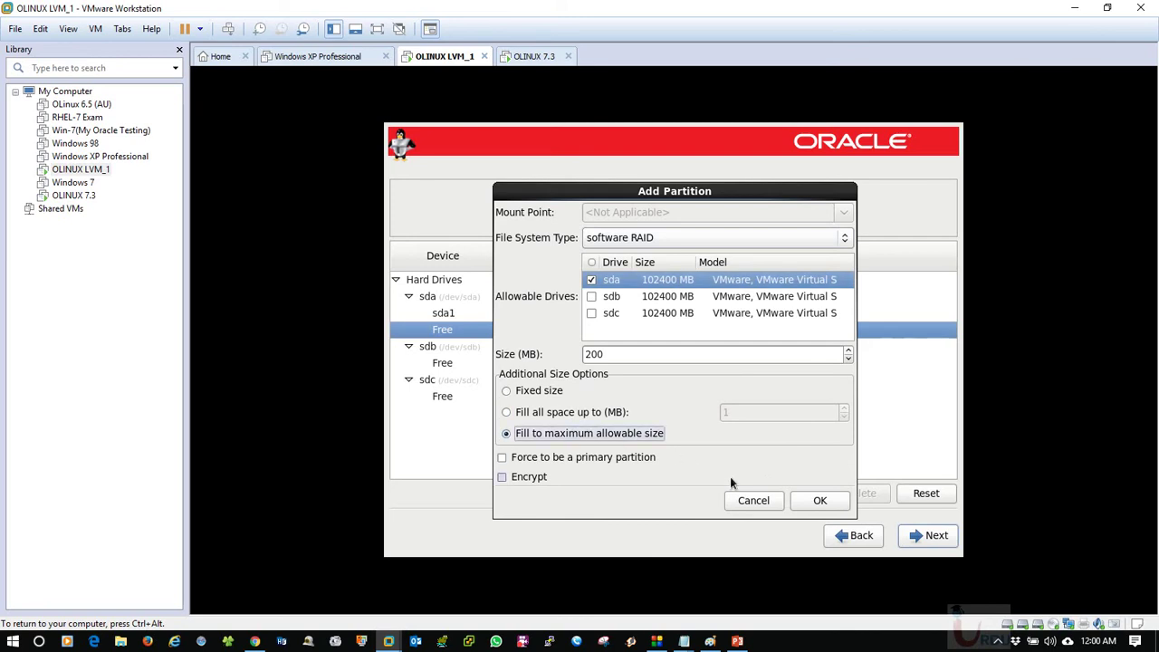
click(820, 499)
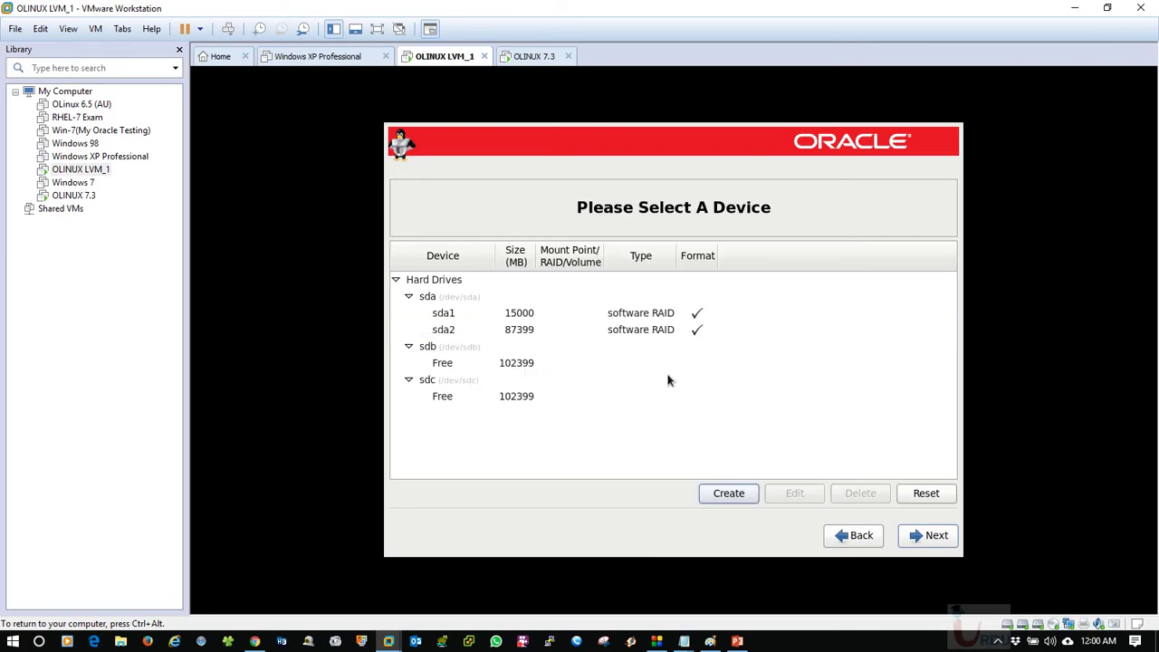
click(532, 329)
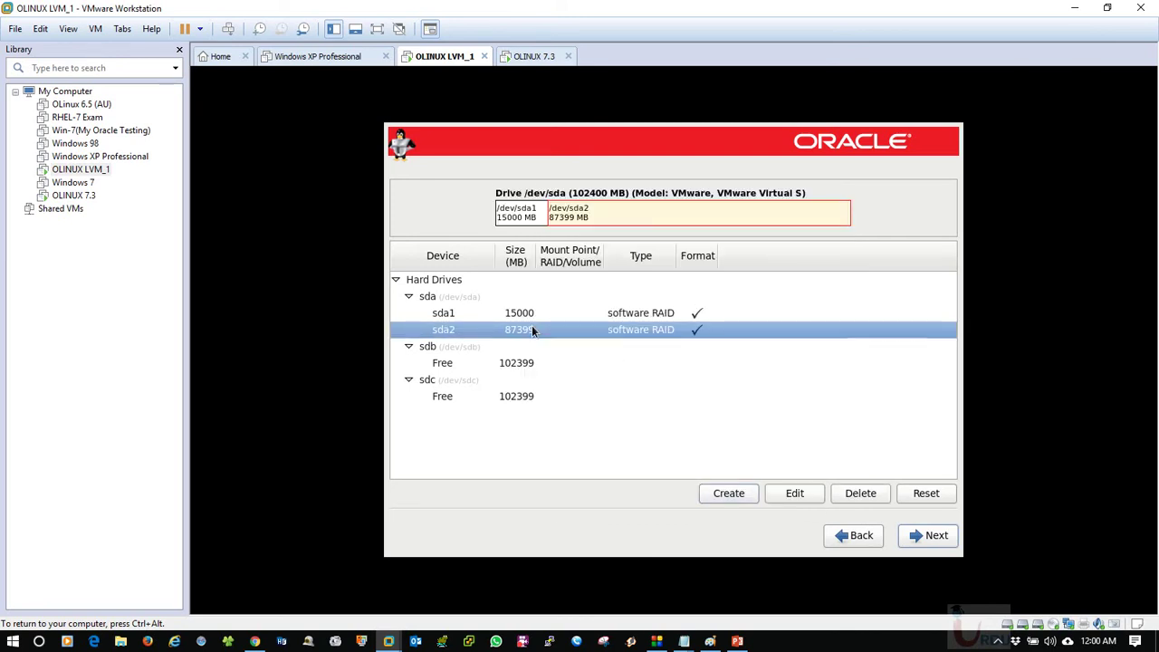
Start a RAID device with members sda1 and sda2, then cancel it.
click(728, 492)
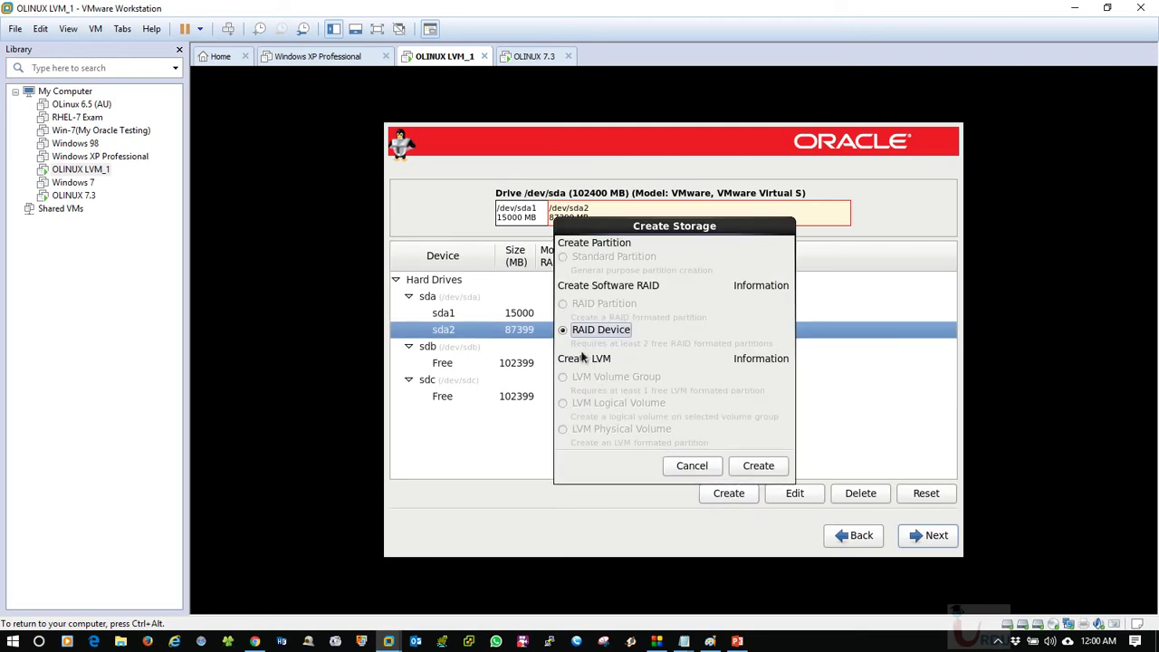
click(754, 466)
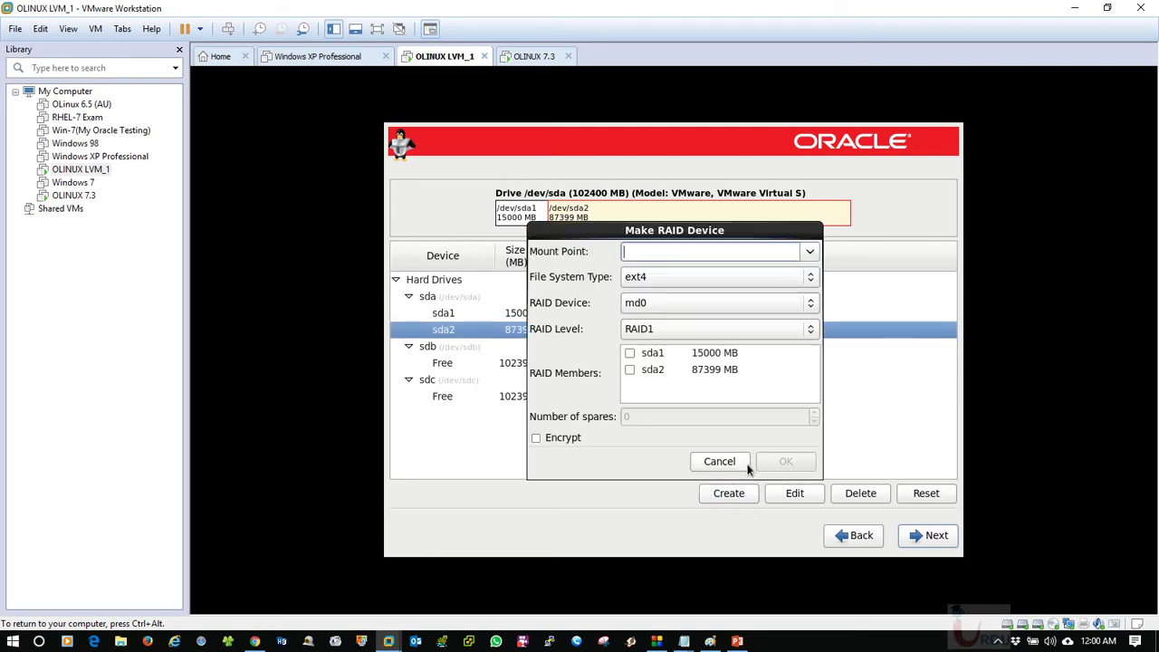
click(630, 353)
click(626, 371)
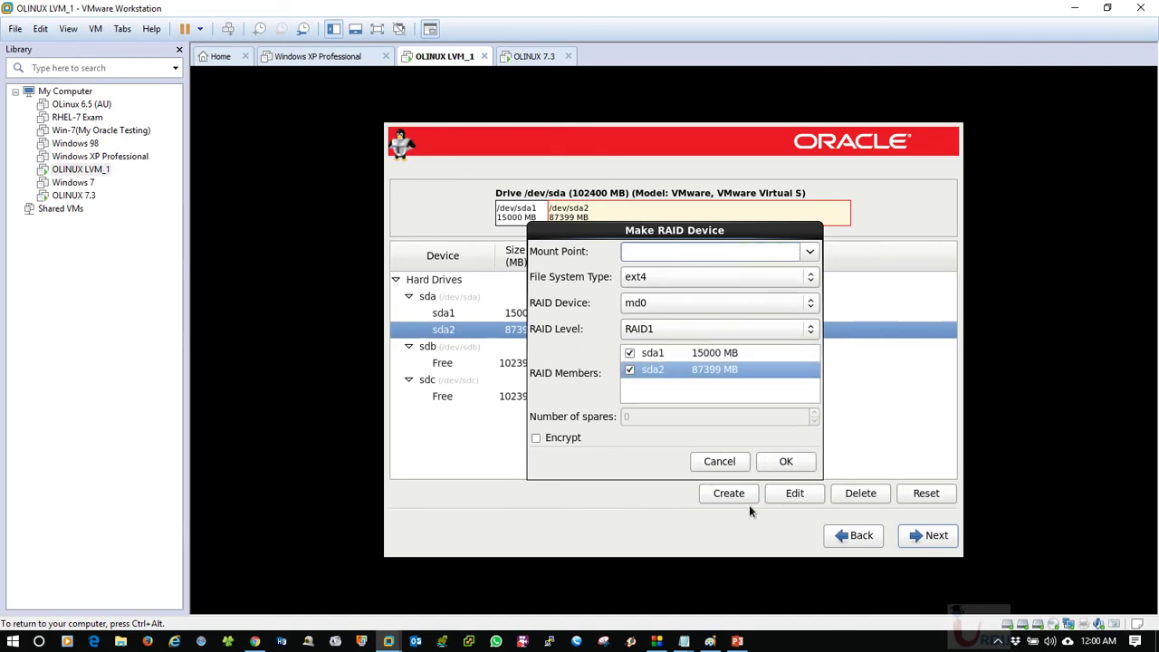
click(718, 462)
Create RAID partition sdb1 on drive sdb, filling its full 102399 MB.
click(535, 369)
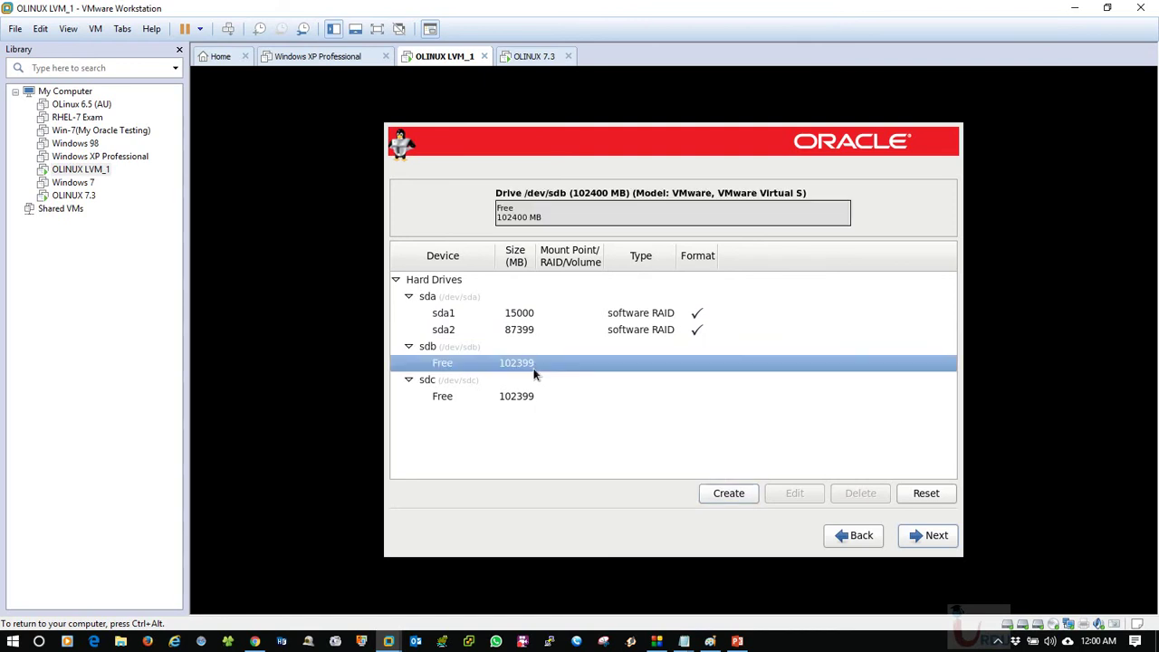
click(733, 493)
click(571, 304)
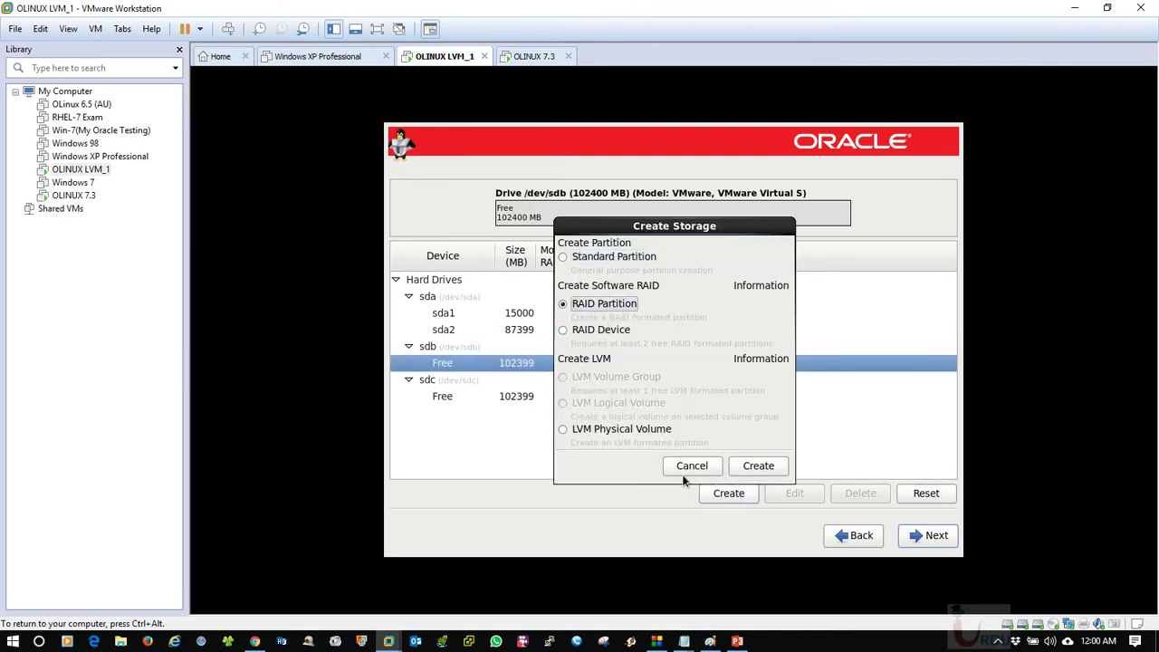
click(766, 465)
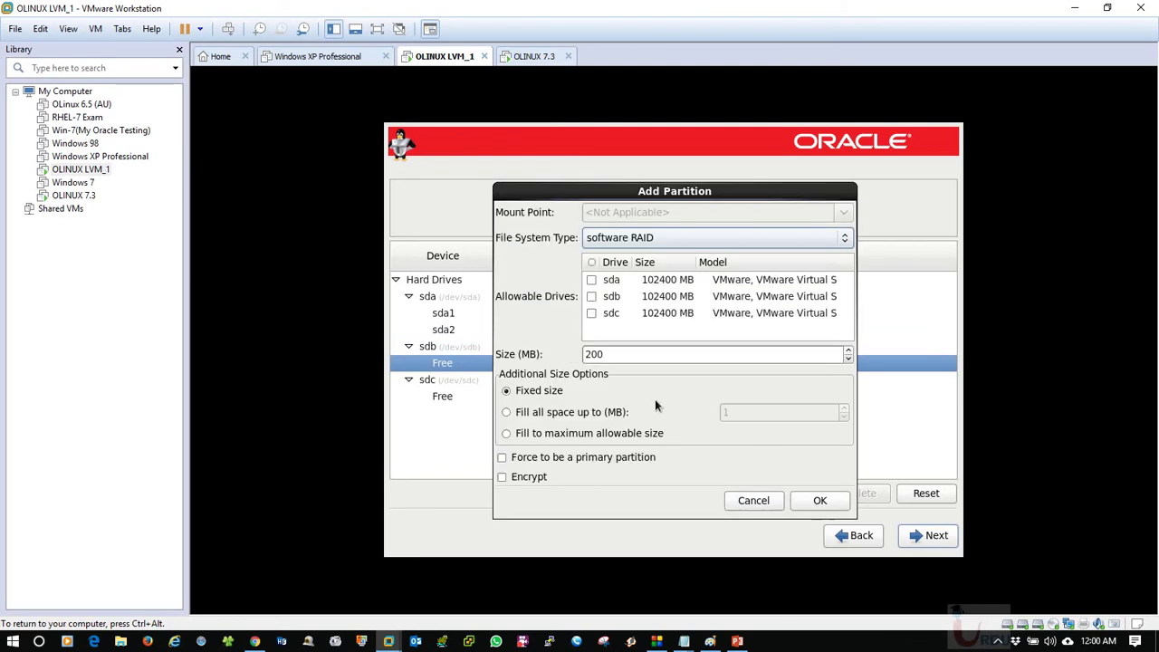
click(570, 432)
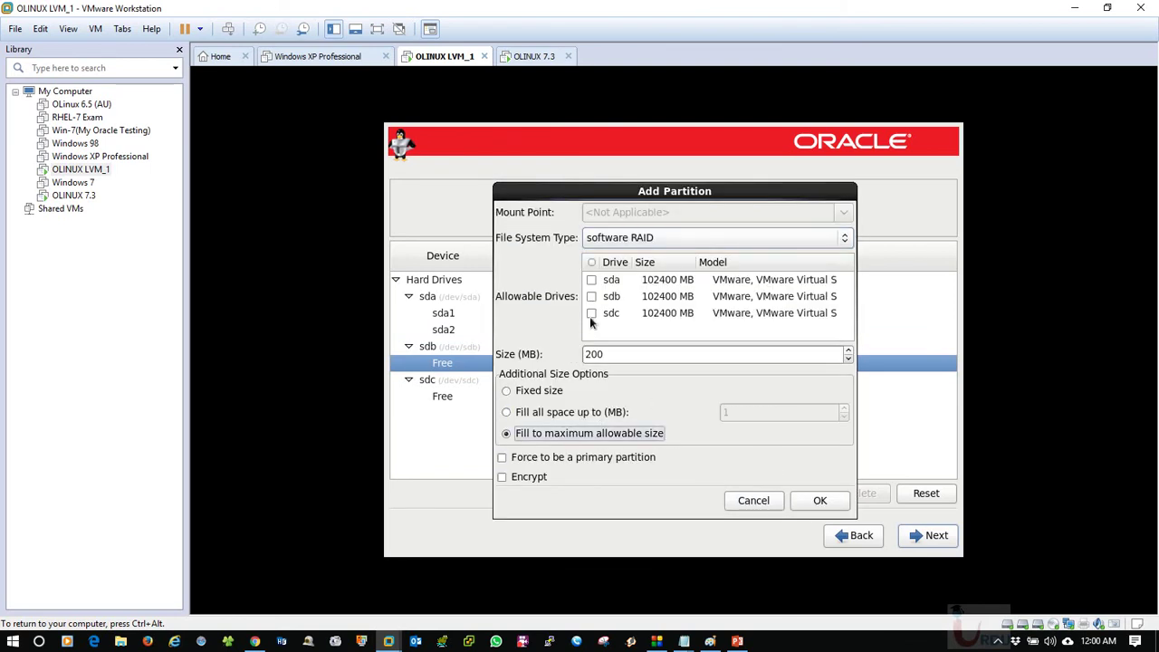
click(590, 297)
click(818, 501)
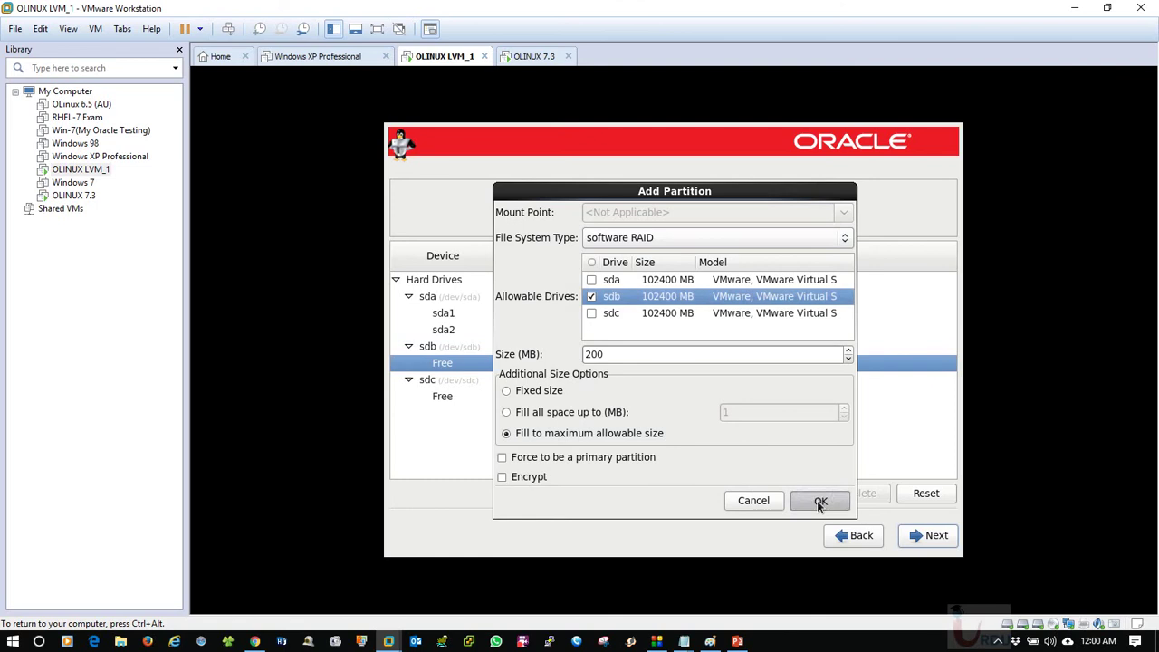
click(530, 381)
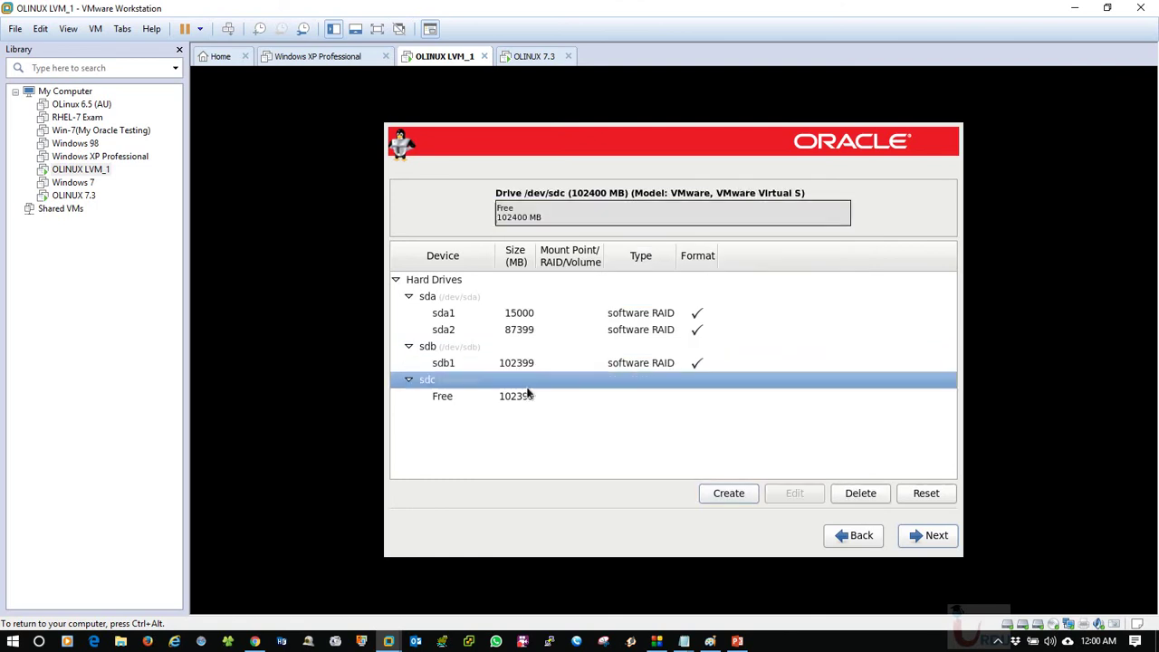
click(534, 349)
click(548, 365)
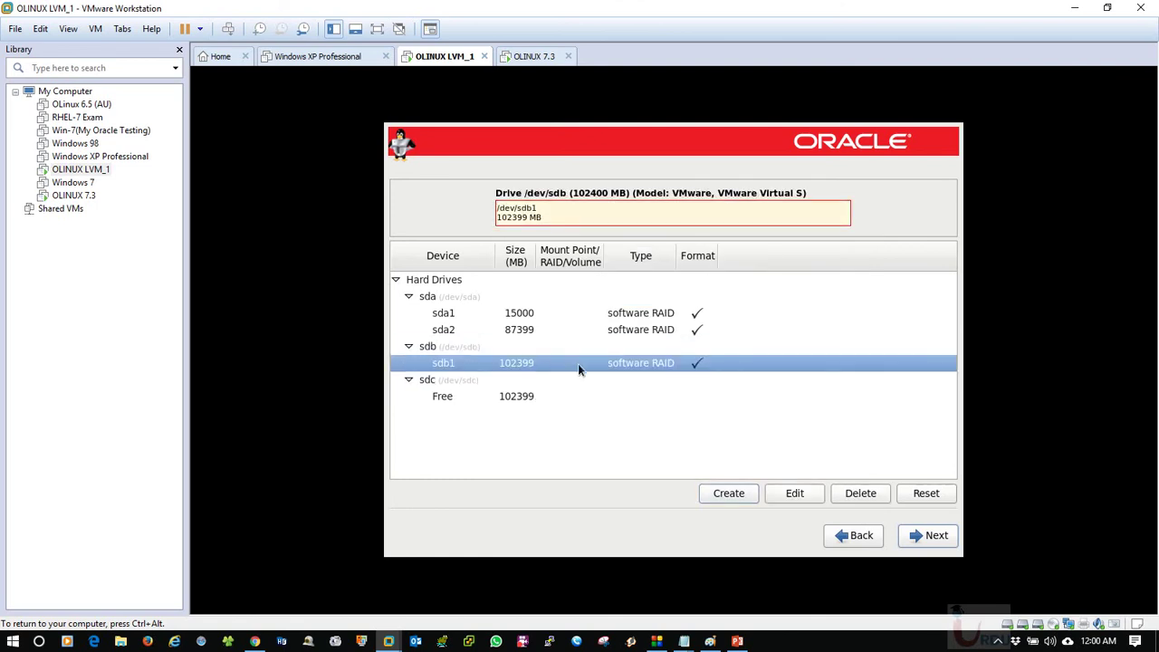
Start a new RAID device with sda2 and sdb1 as its members.
click(534, 347)
click(538, 331)
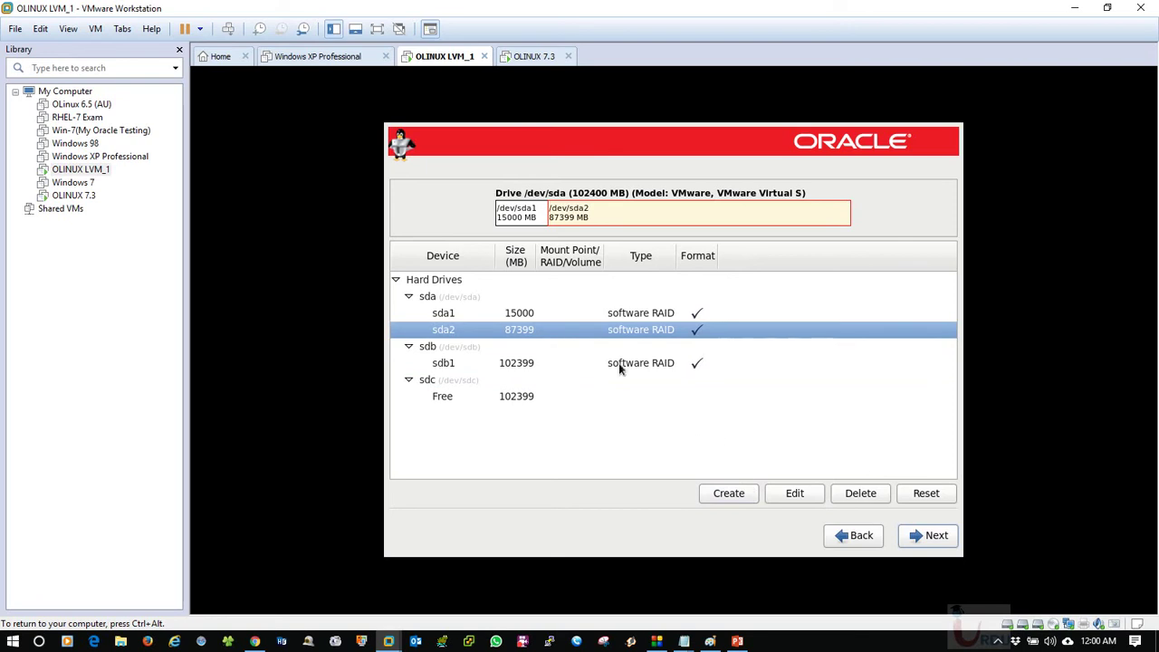
click(587, 315)
click(587, 329)
click(744, 492)
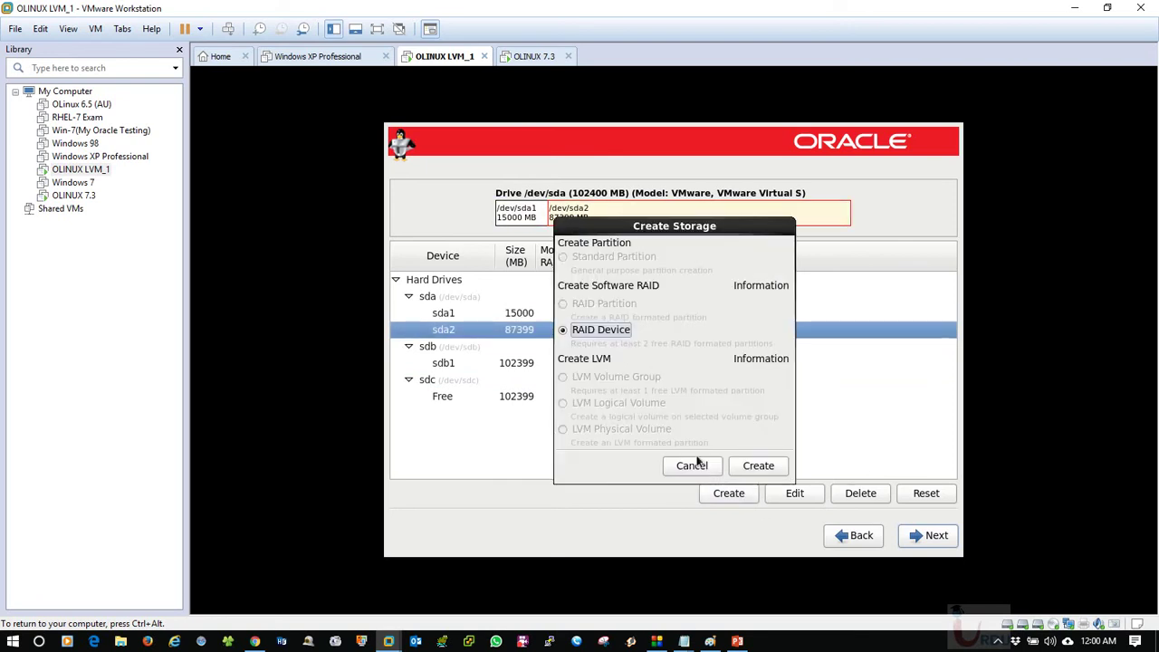
click(747, 467)
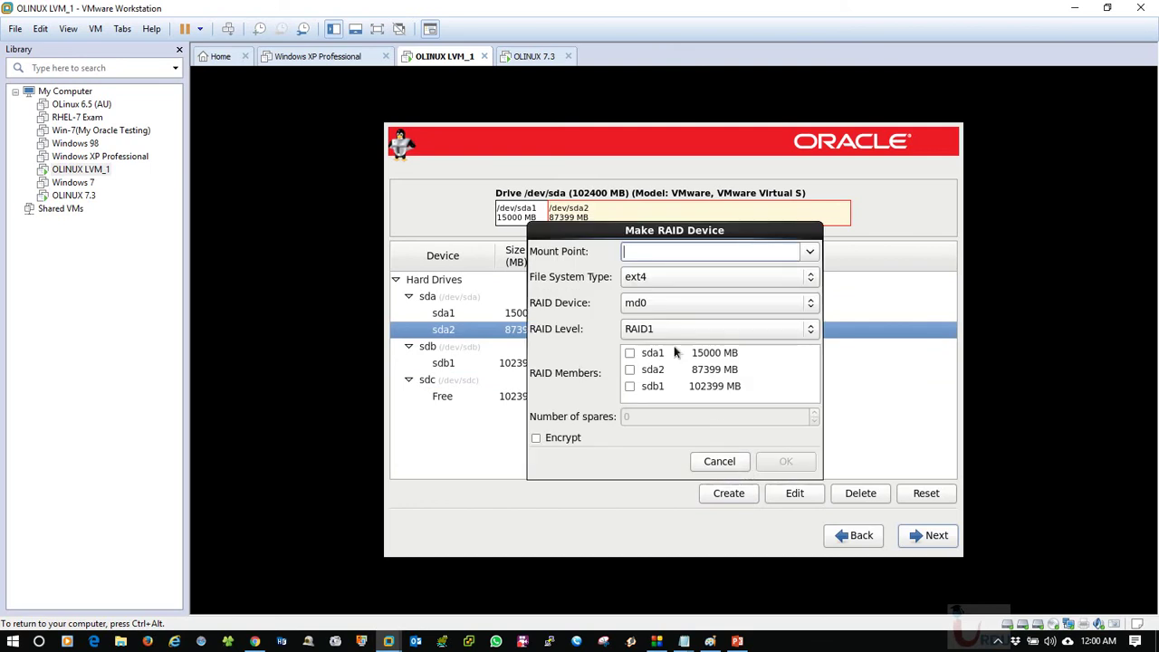
click(631, 370)
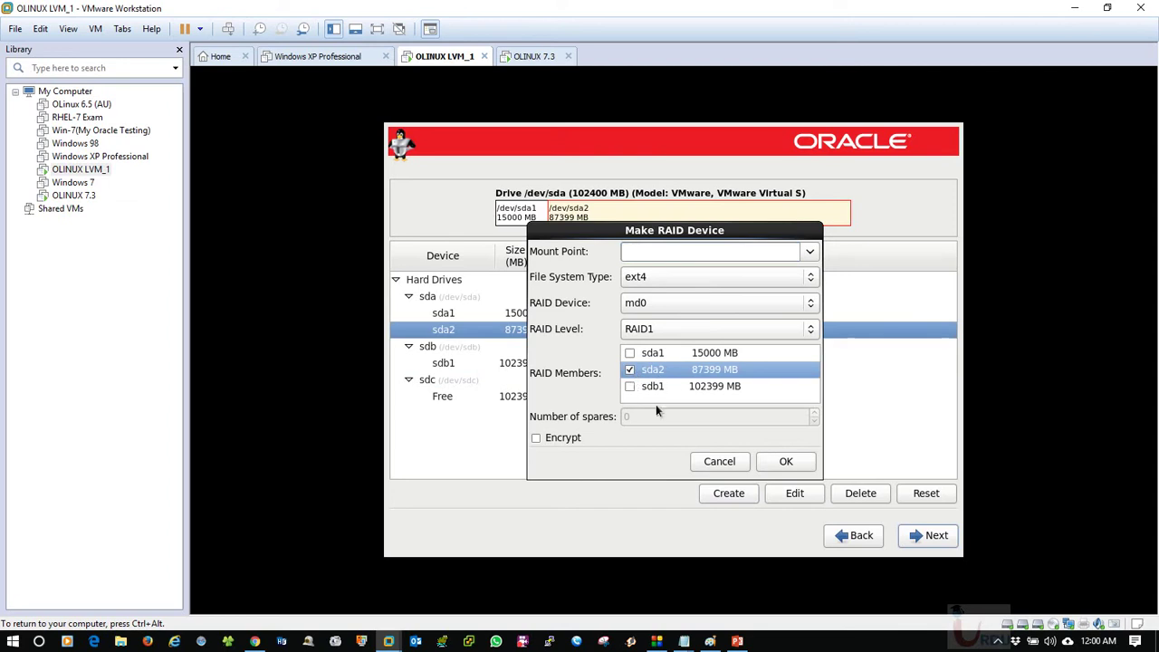
click(630, 387)
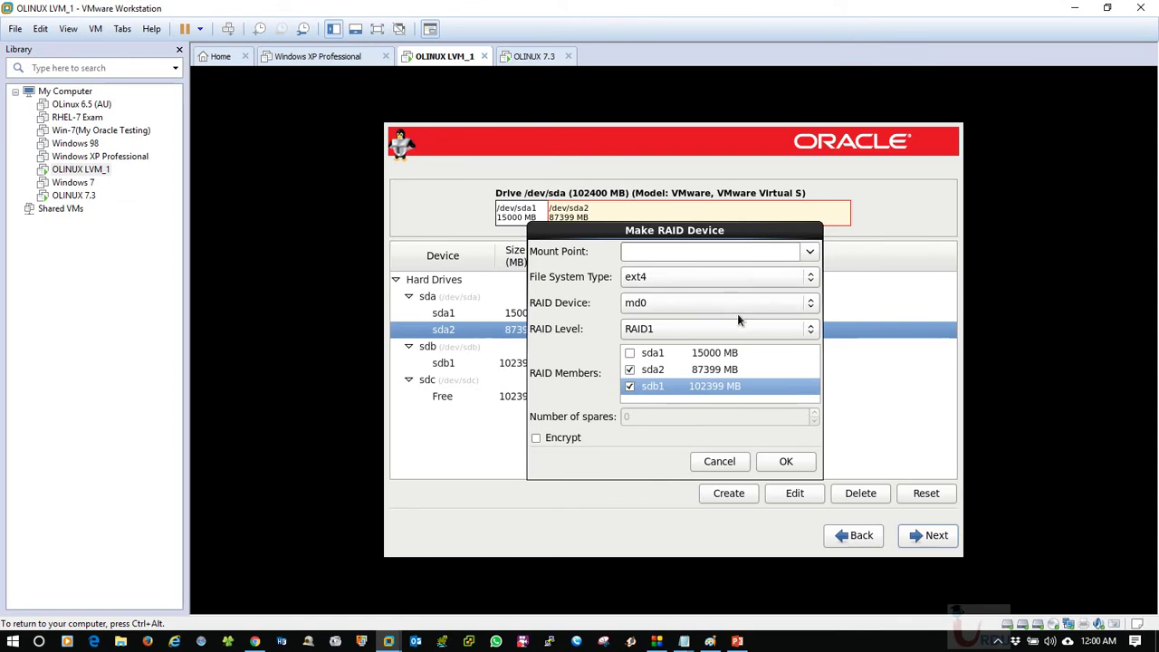
Name the RAID device md0 and keep RAID level RAID1.
click(642, 304)
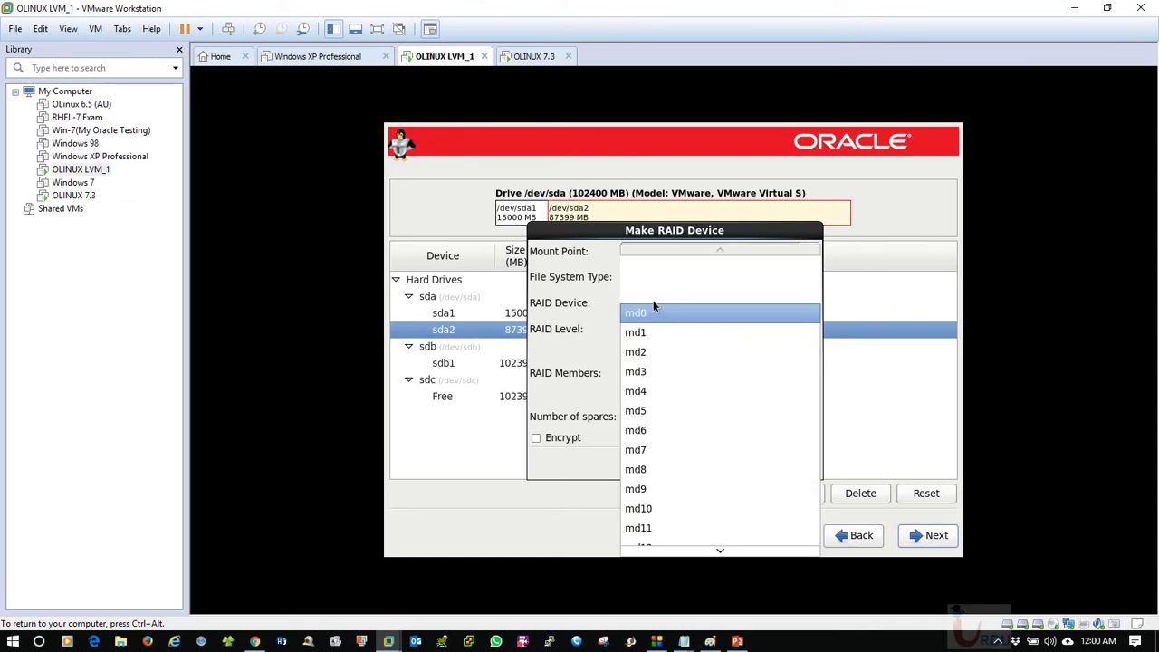
click(653, 327)
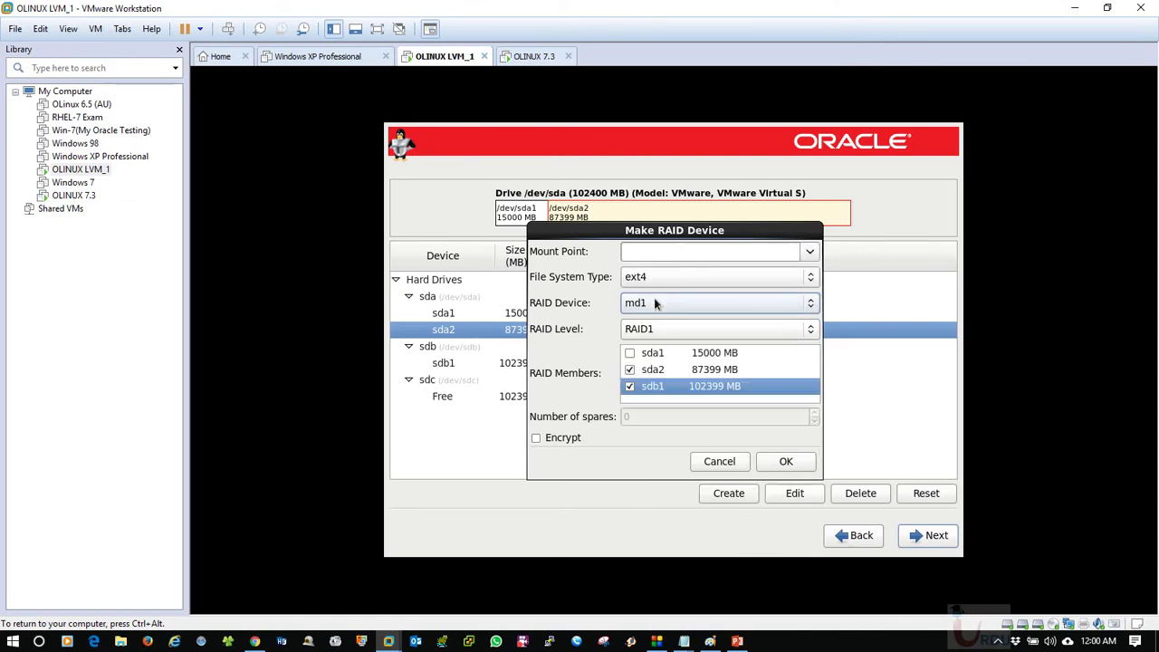
click(654, 303)
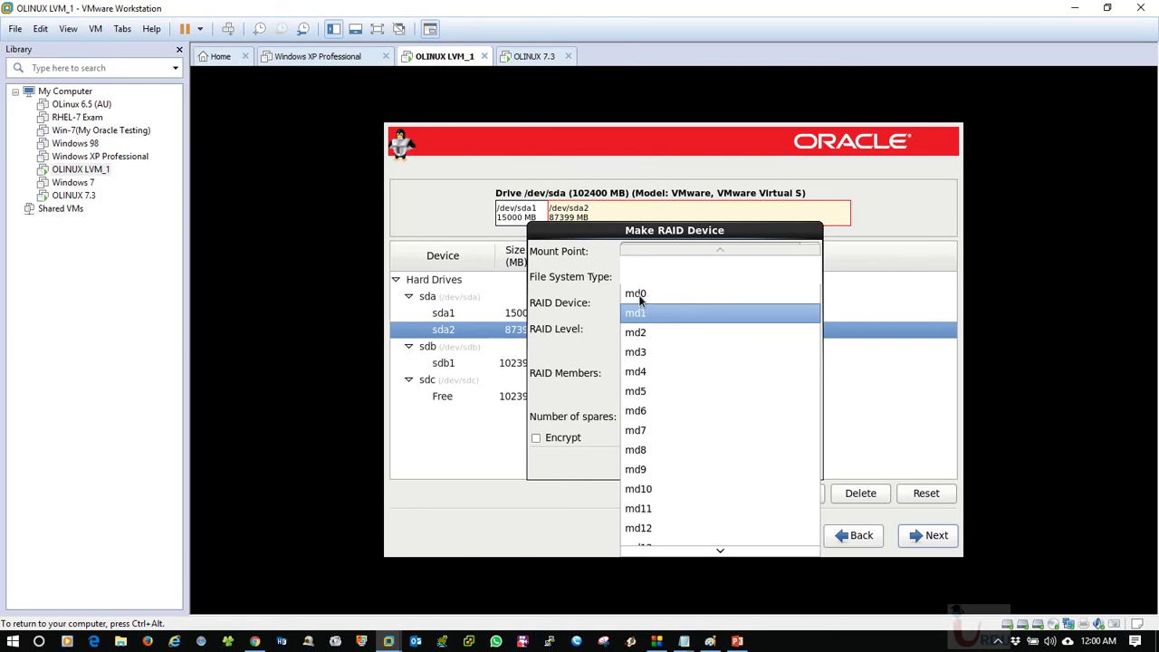
click(637, 295)
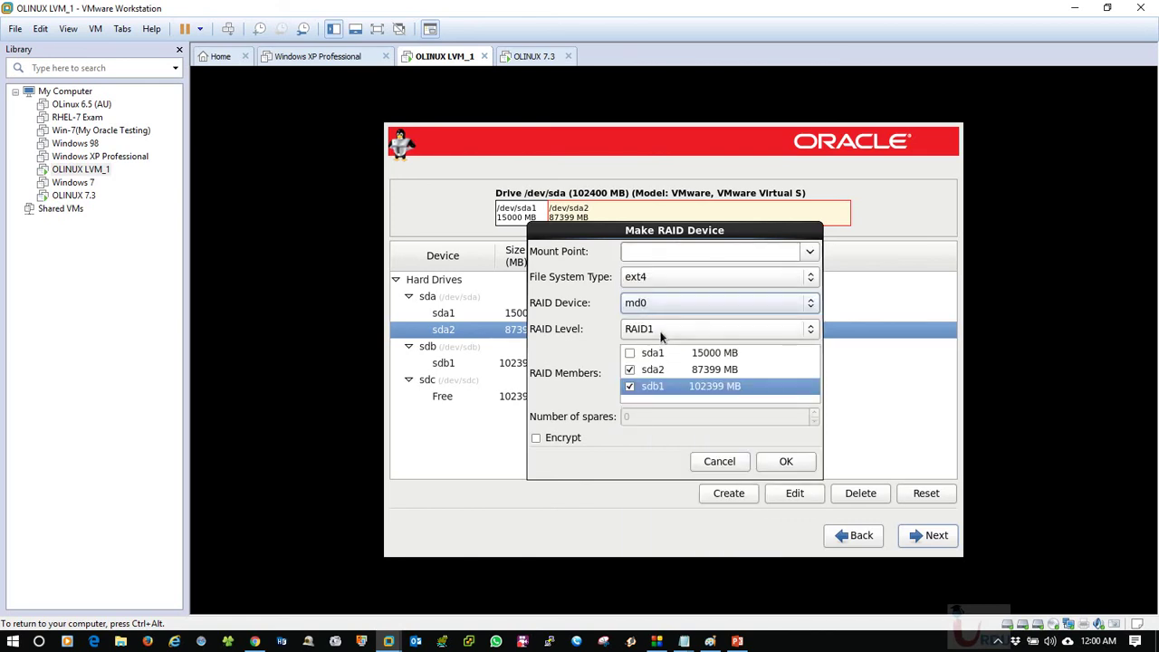
click(659, 328)
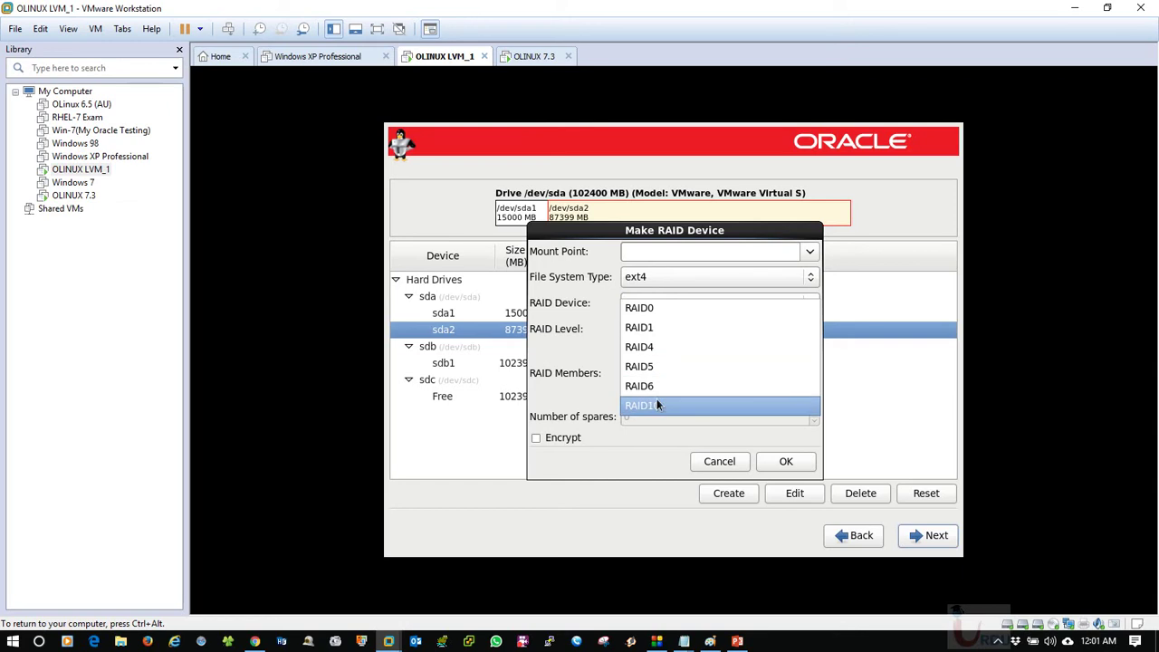
click(654, 330)
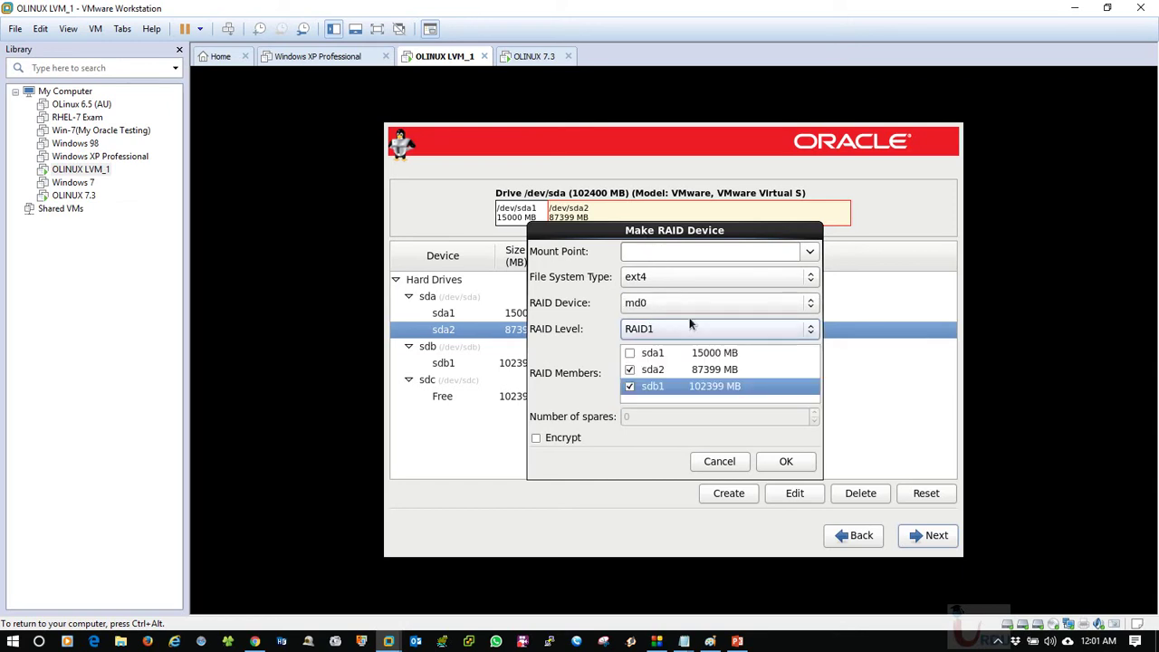
Create md0, then dismiss the 'Cannot perform any creation action' warning when creating more.
click(784, 463)
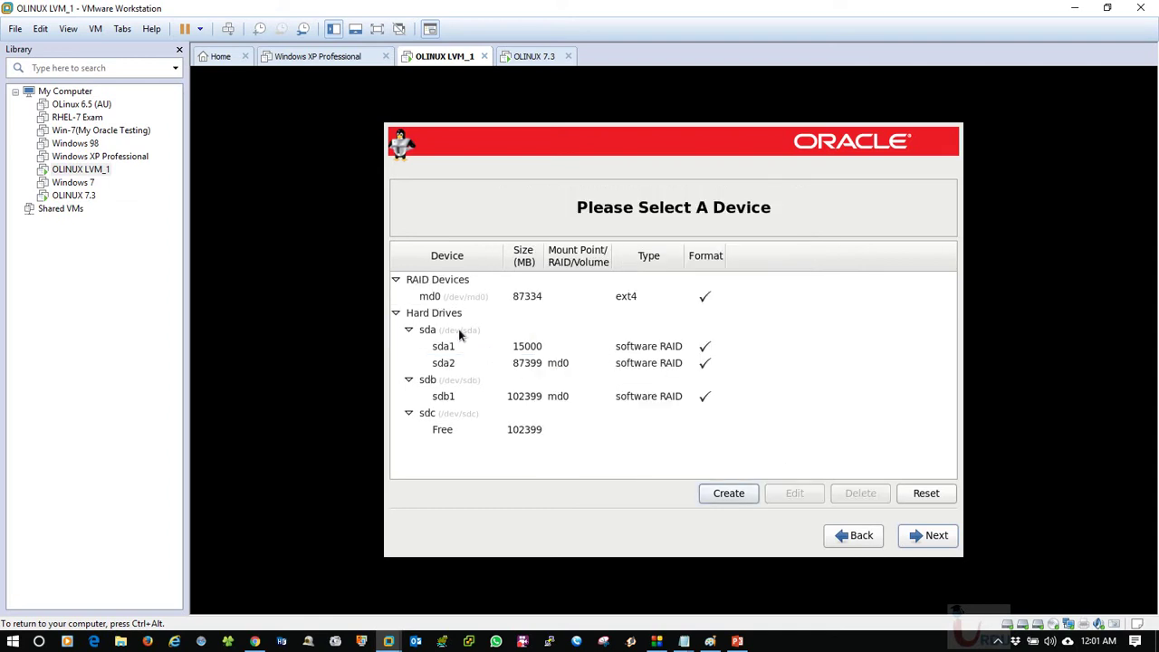
click(441, 297)
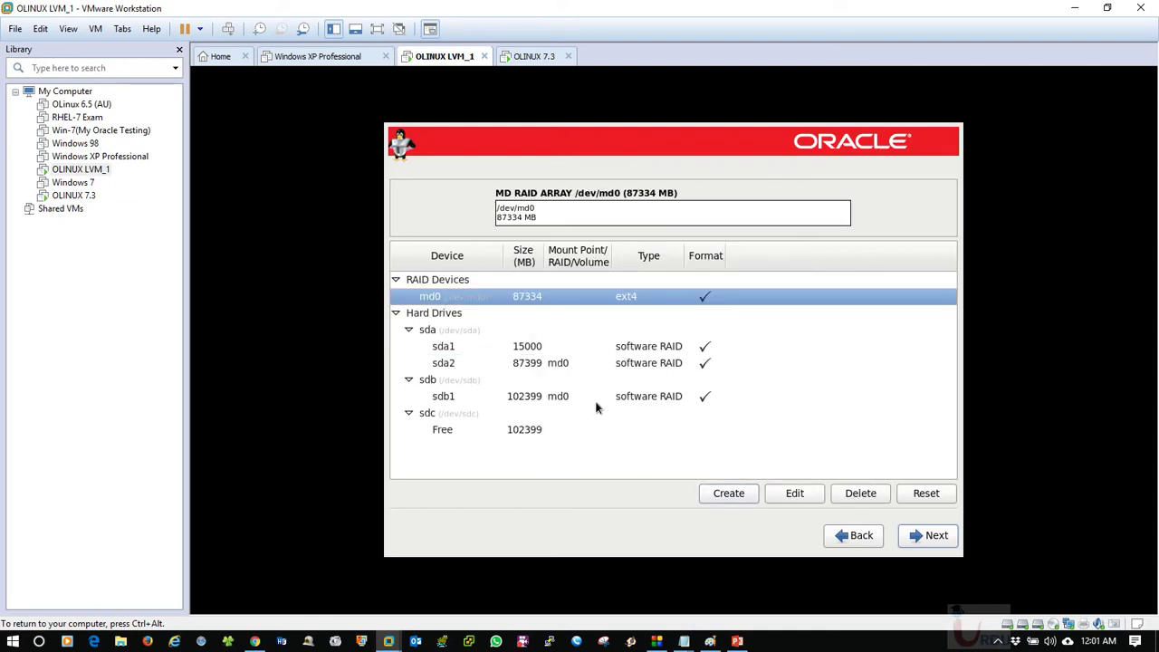
click(717, 494)
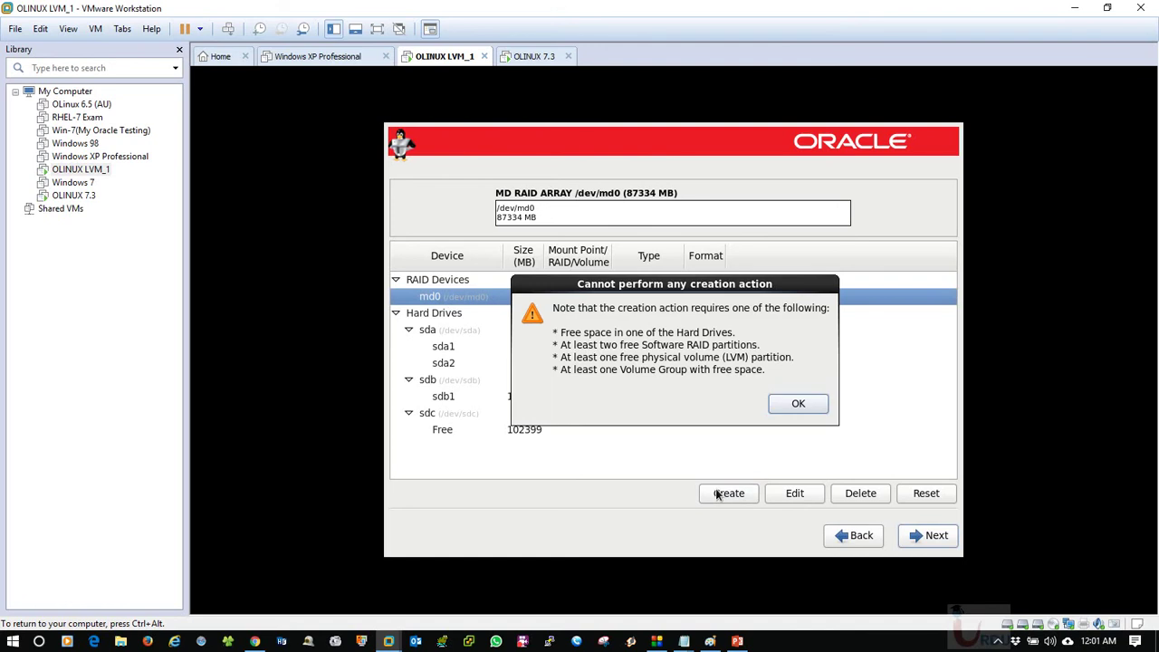
click(799, 403)
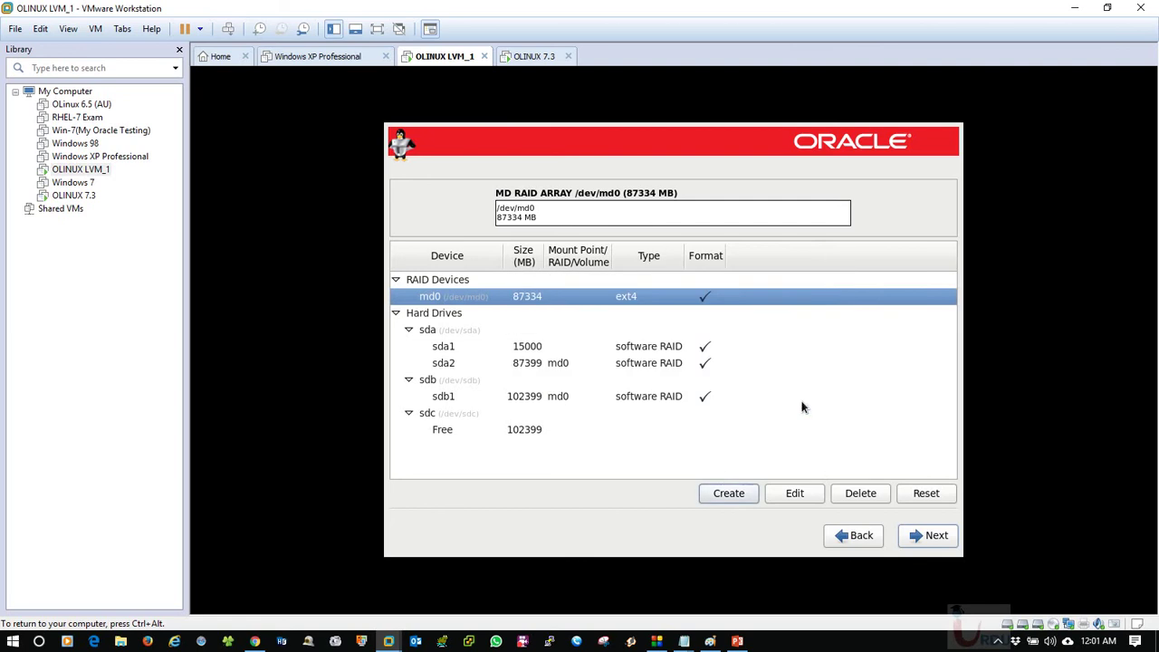
click(530, 346)
click(534, 364)
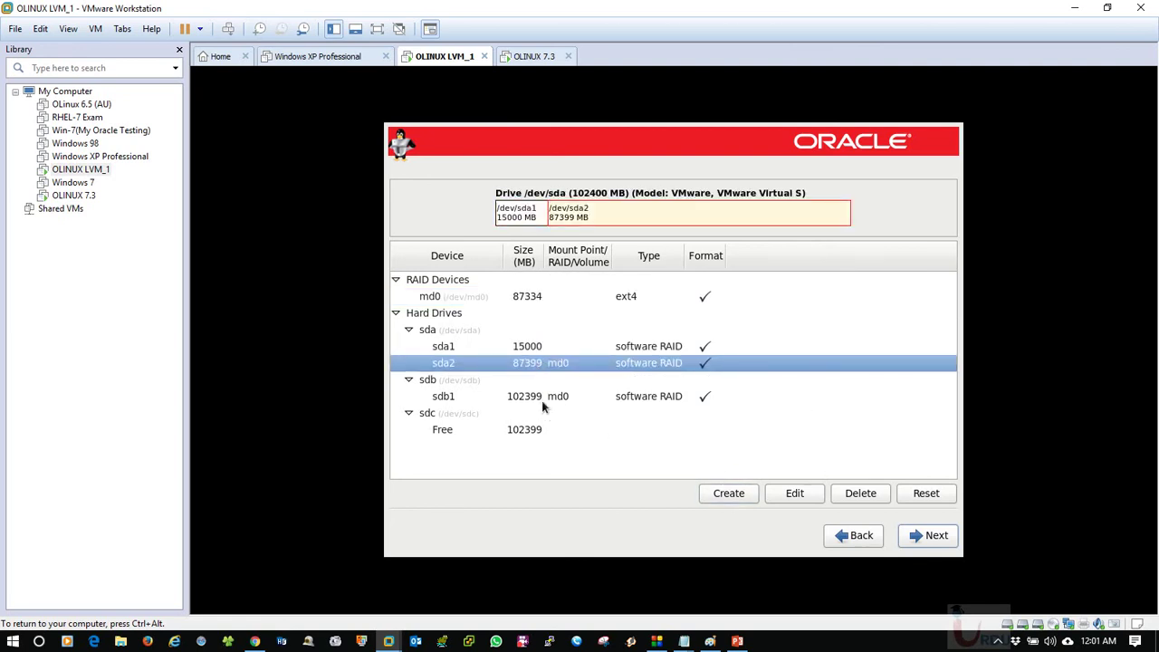
click(541, 400)
click(533, 353)
Delete the sda1 partition, freeing 15000 MB on sda.
click(537, 364)
click(534, 348)
click(857, 494)
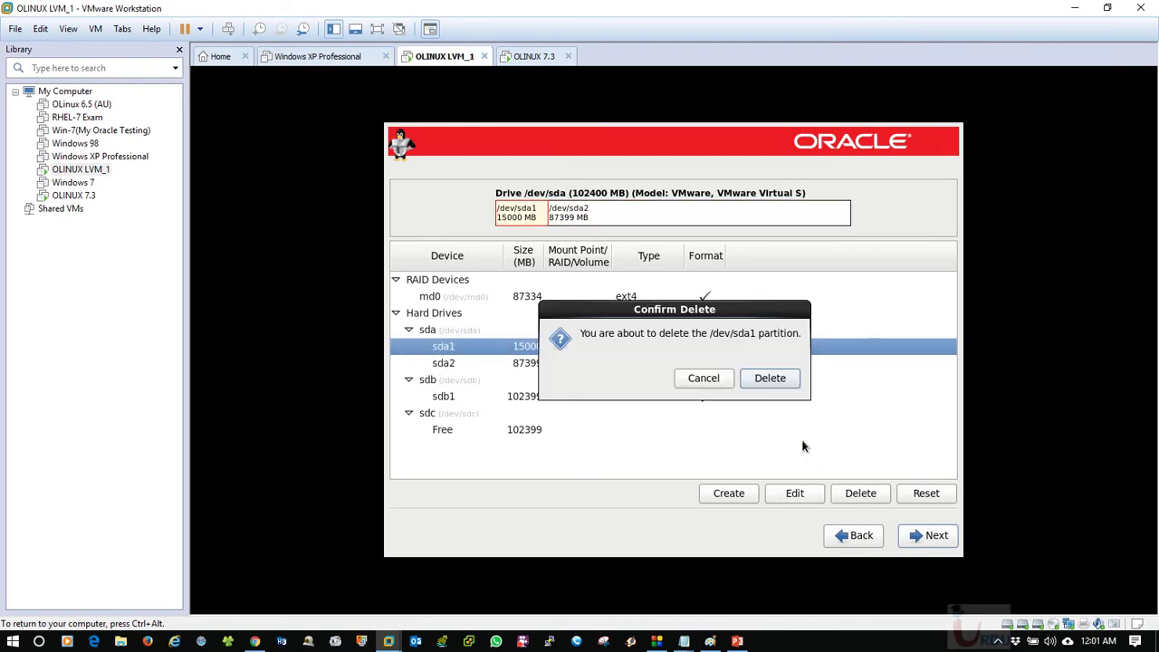
click(763, 383)
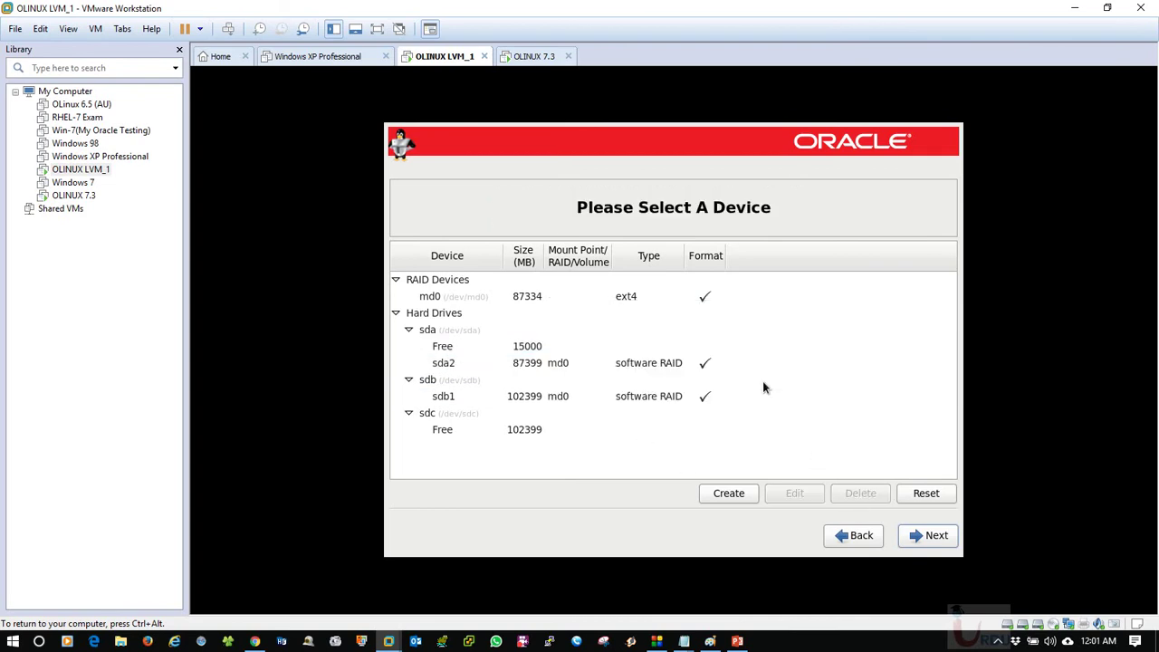
click(525, 347)
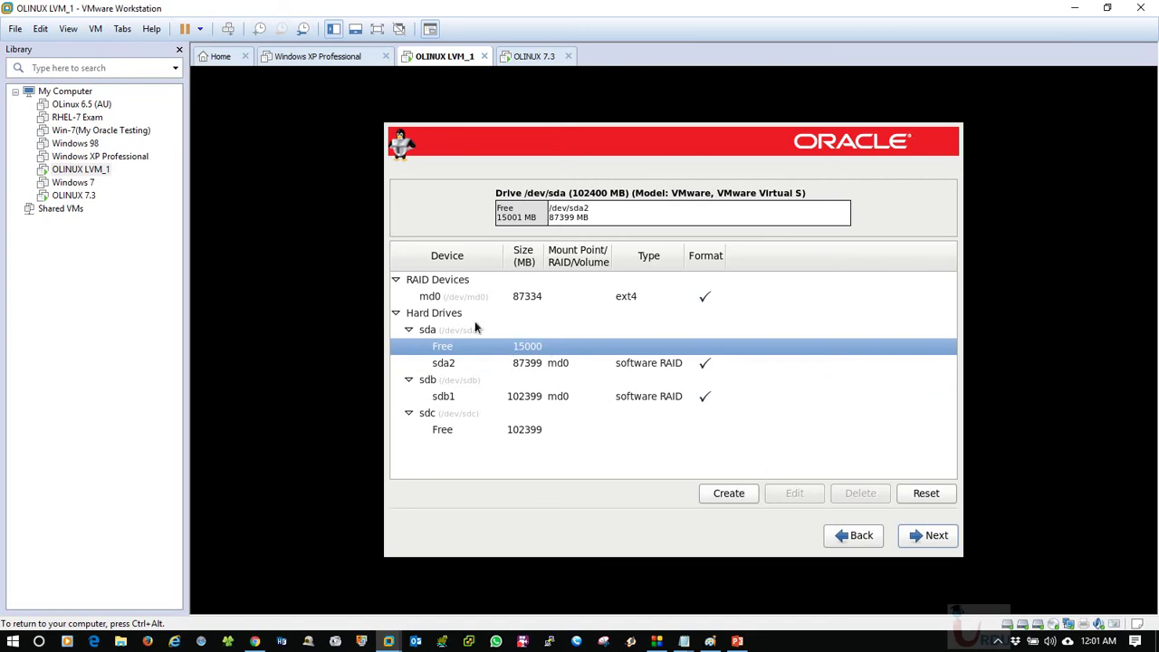
Retry creating storage from md0, dismiss the warning, and select sdc's free space.
click(459, 299)
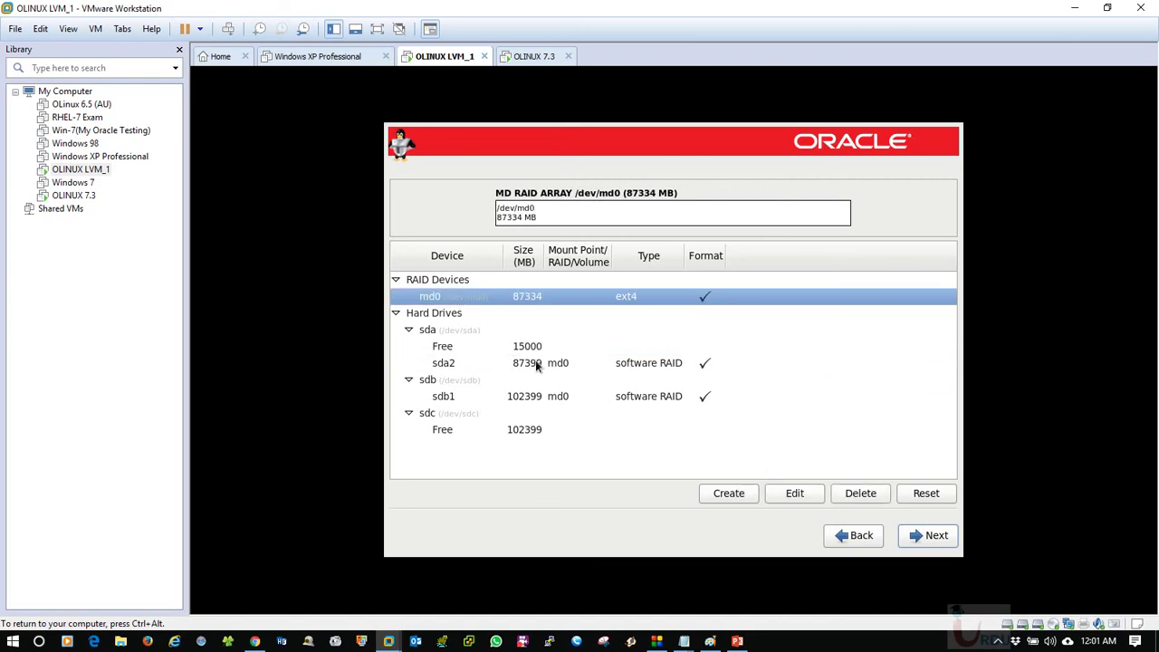
click(708, 493)
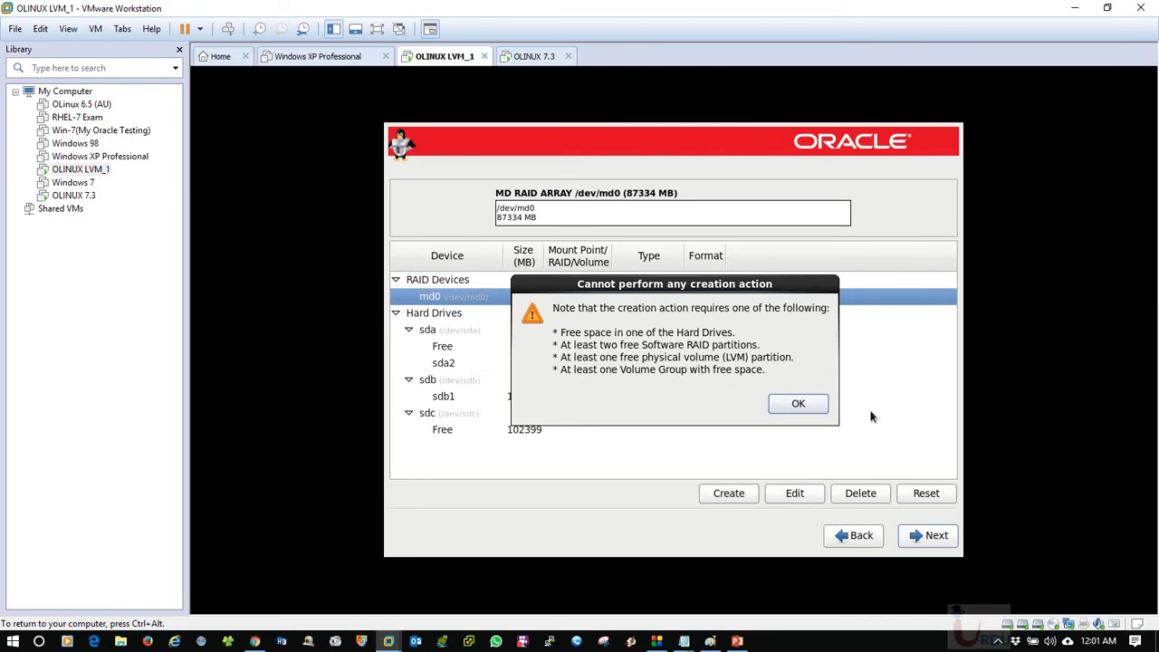
click(788, 401)
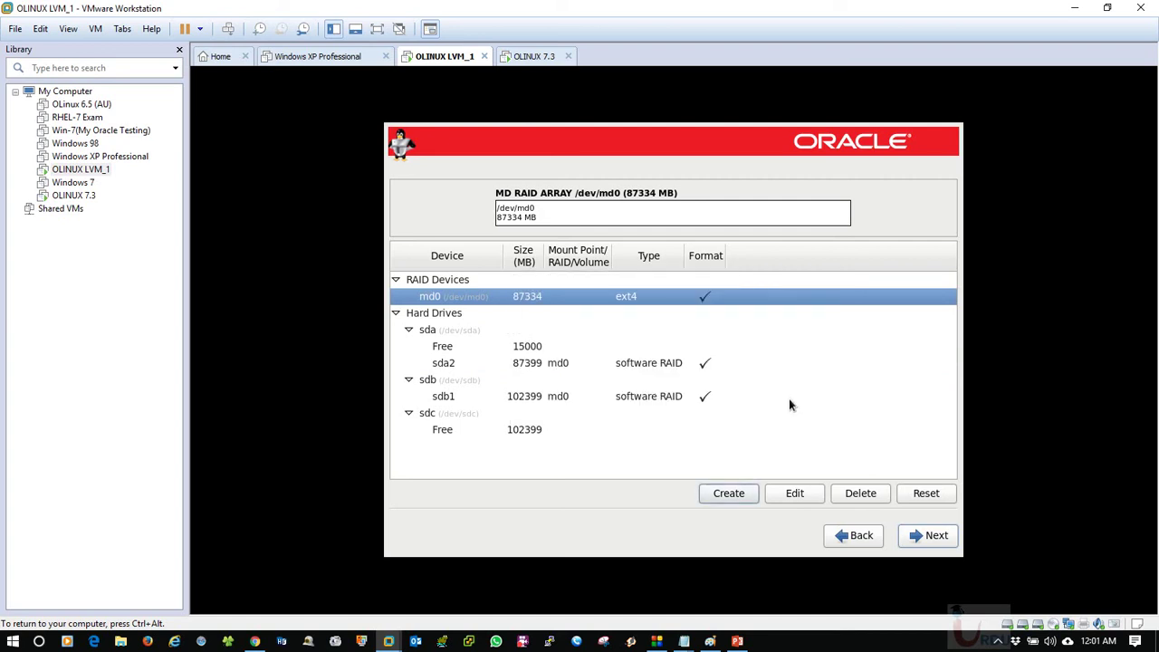
click(552, 431)
Create a 200 MB LVM physical volume sdc1 on drive sdc only.
click(728, 492)
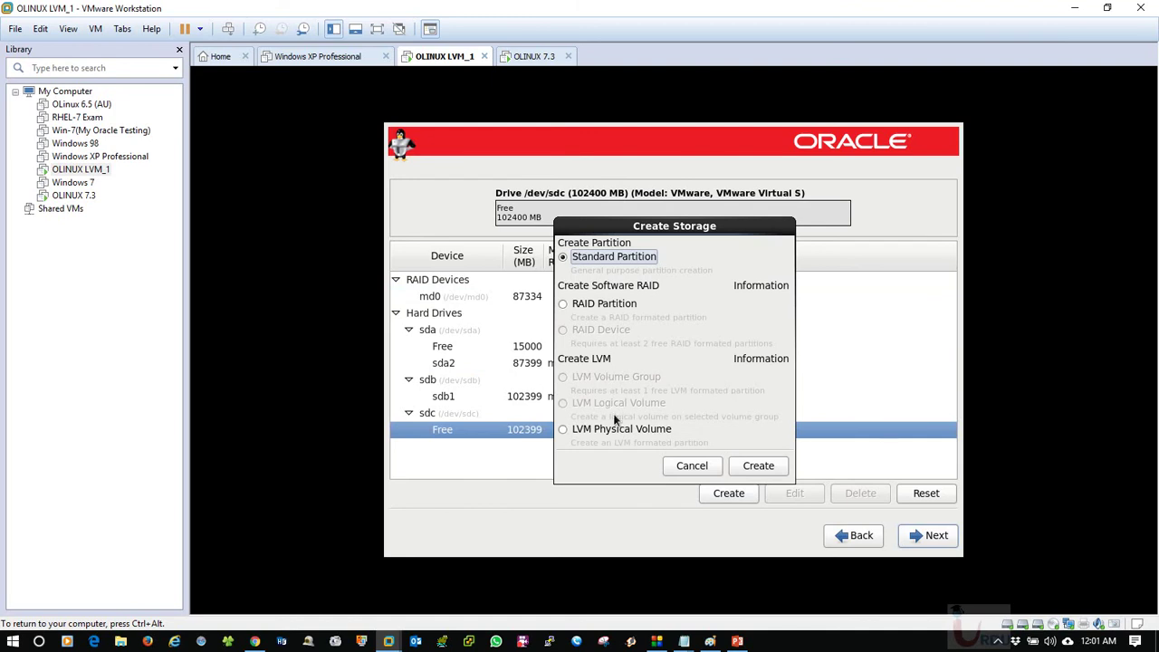
click(619, 429)
click(747, 458)
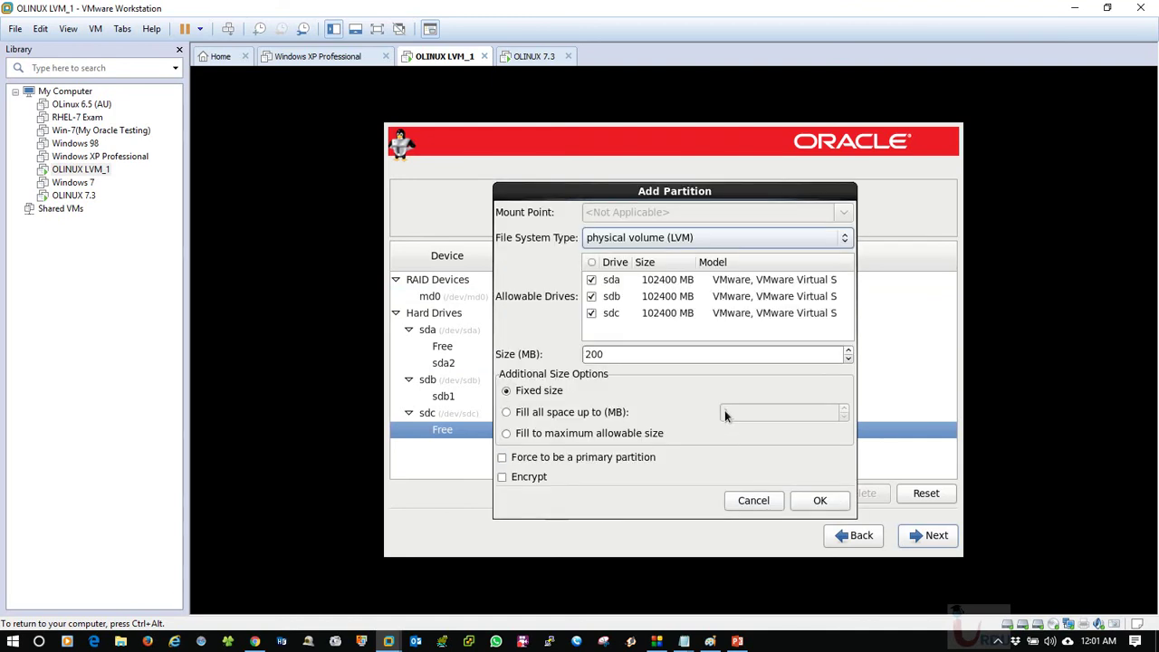
click(591, 280)
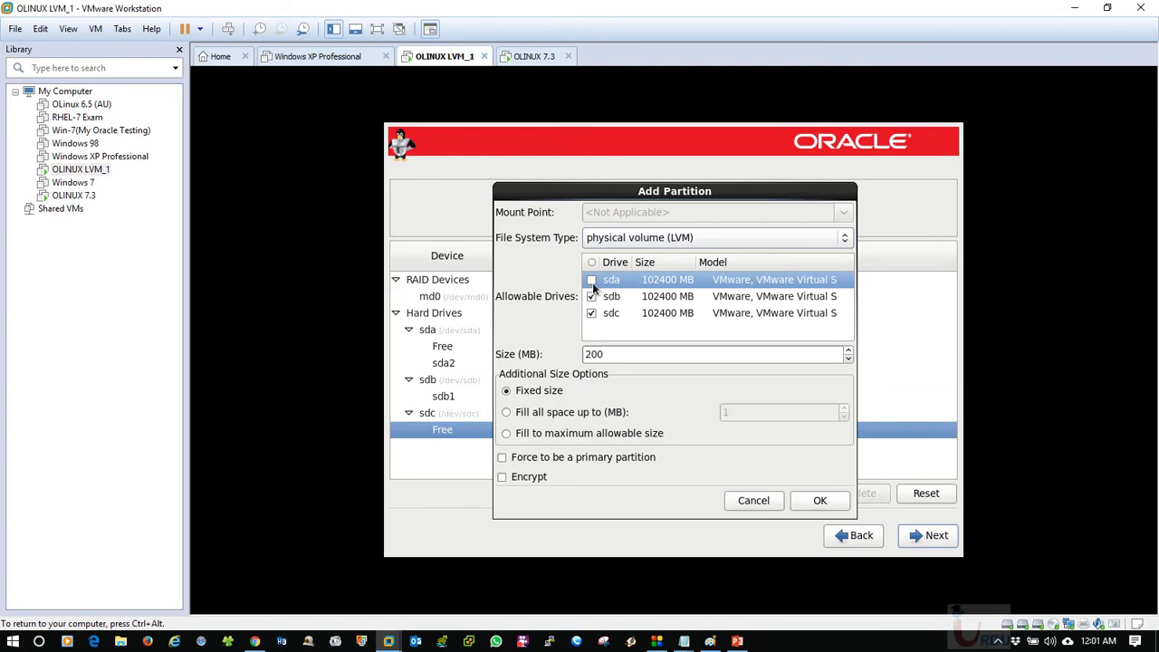
click(591, 296)
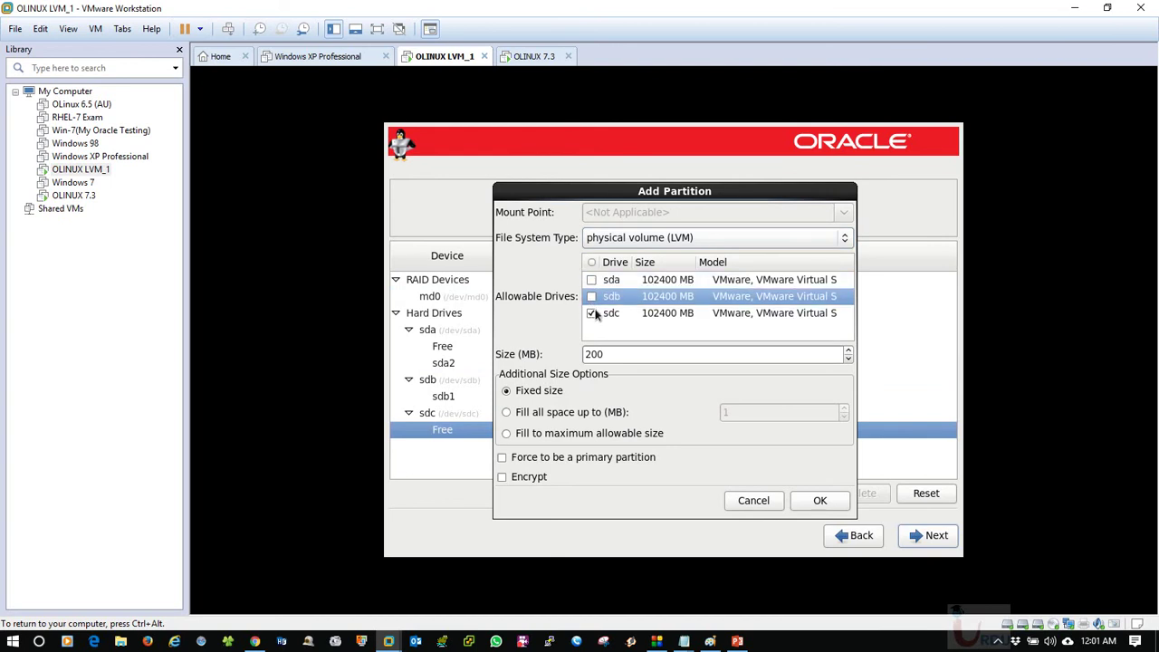
click(817, 504)
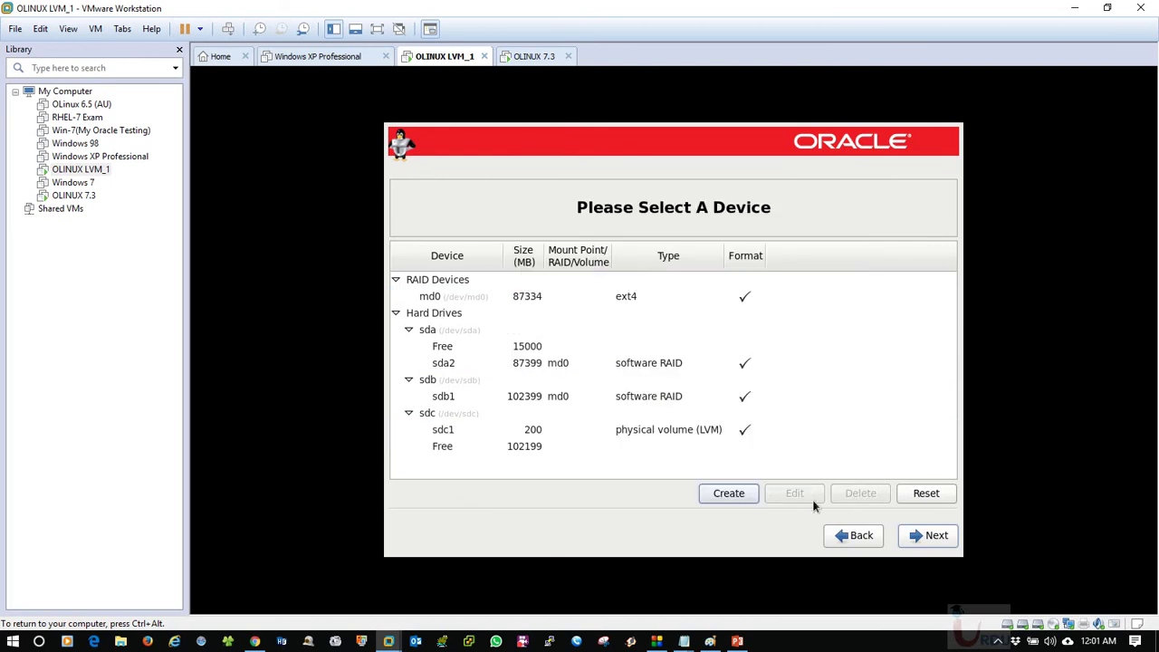
click(504, 430)
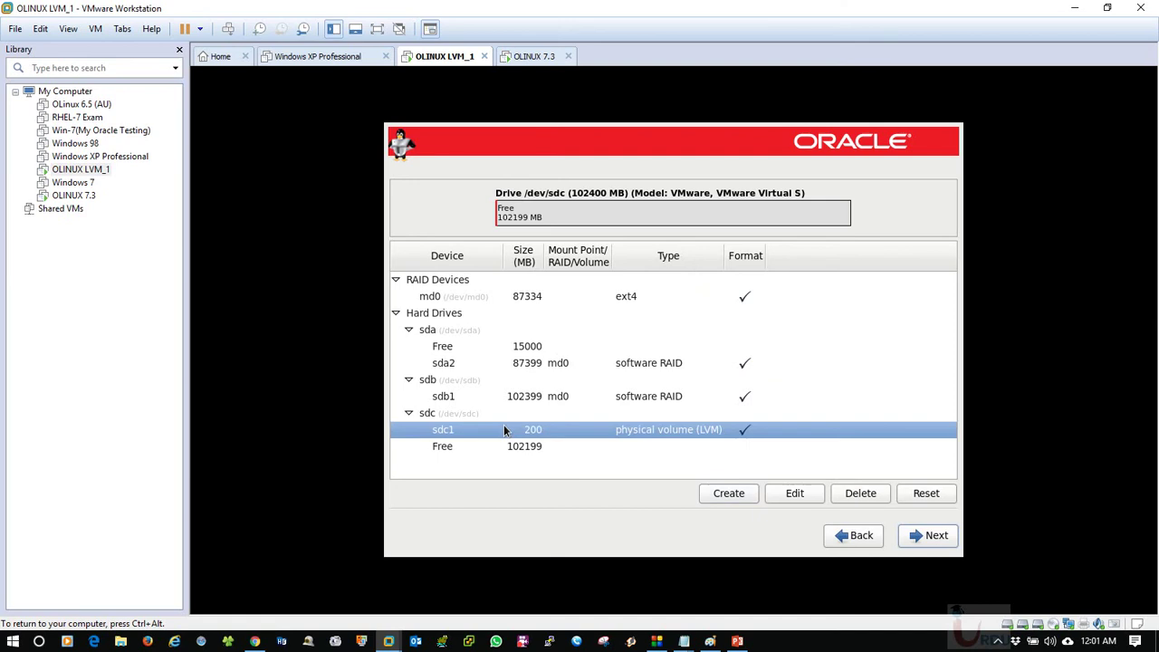
Review the Create Storage options for md0 and cancel without creating anything.
click(729, 492)
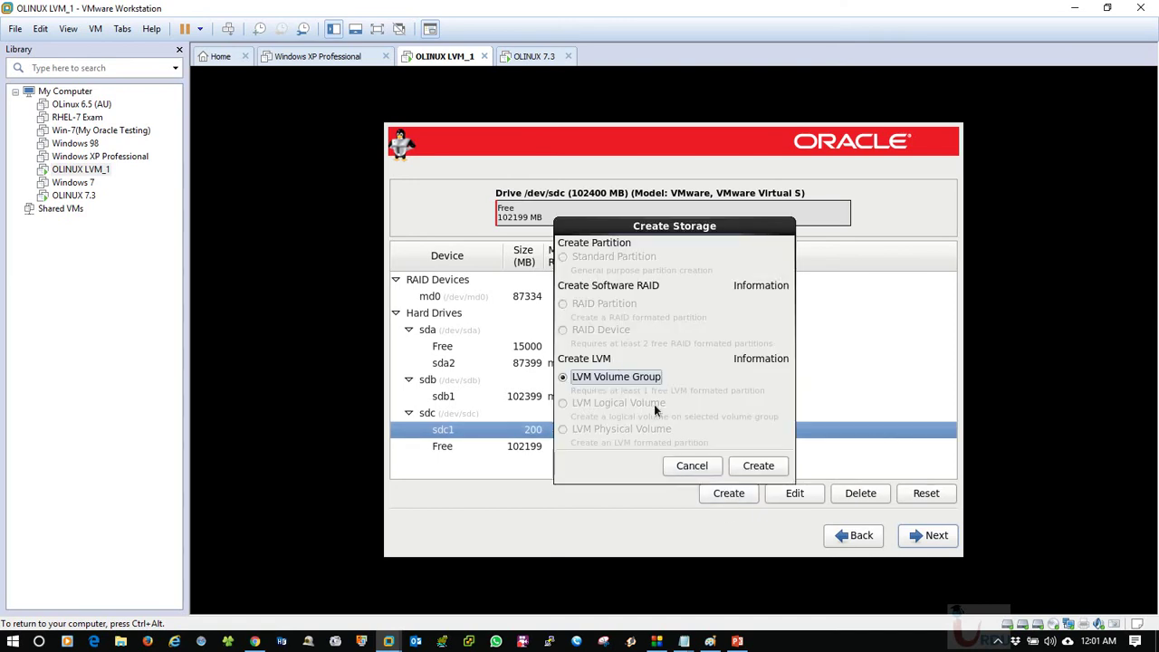
click(693, 465)
click(445, 297)
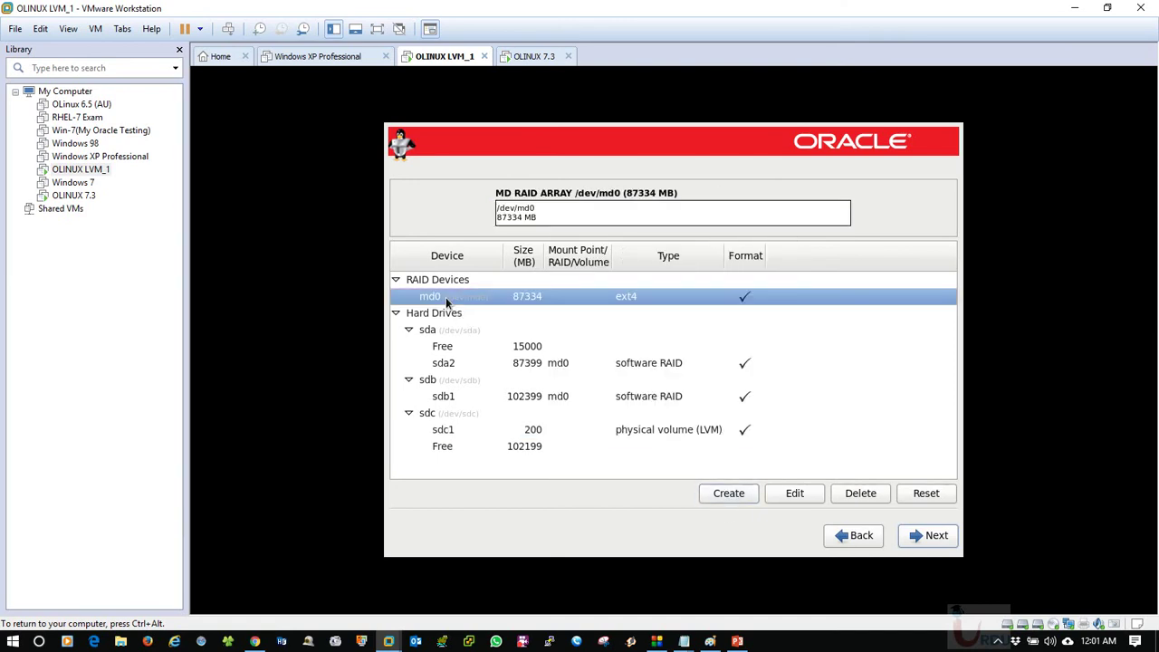
click(720, 493)
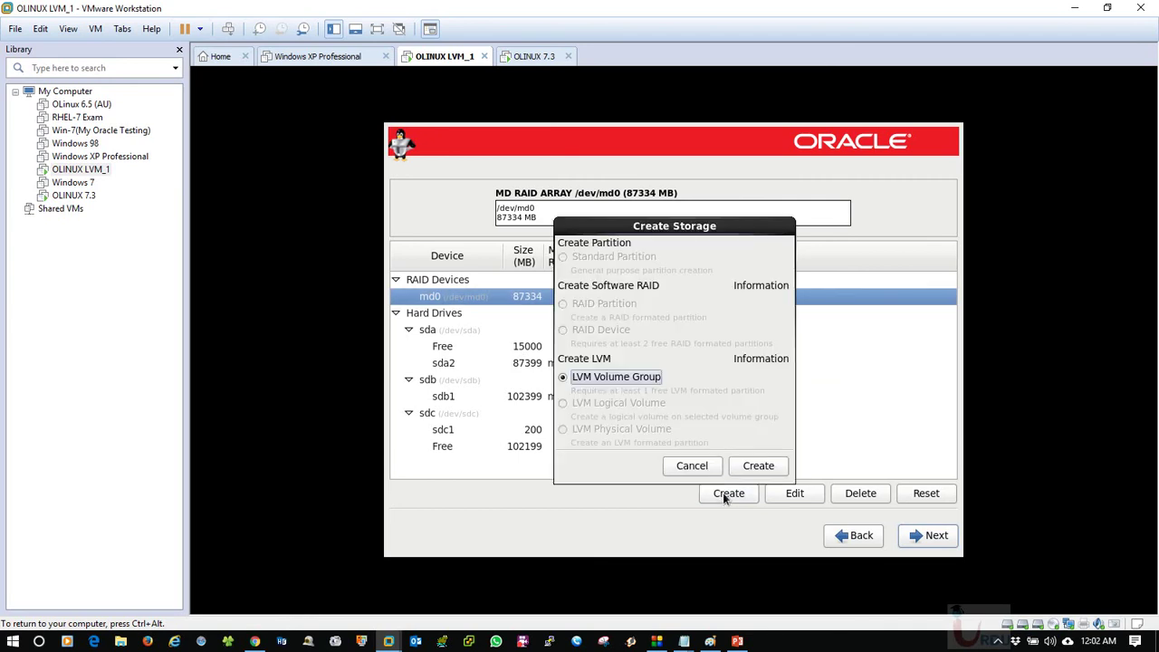
drag(600, 228, 654, 215)
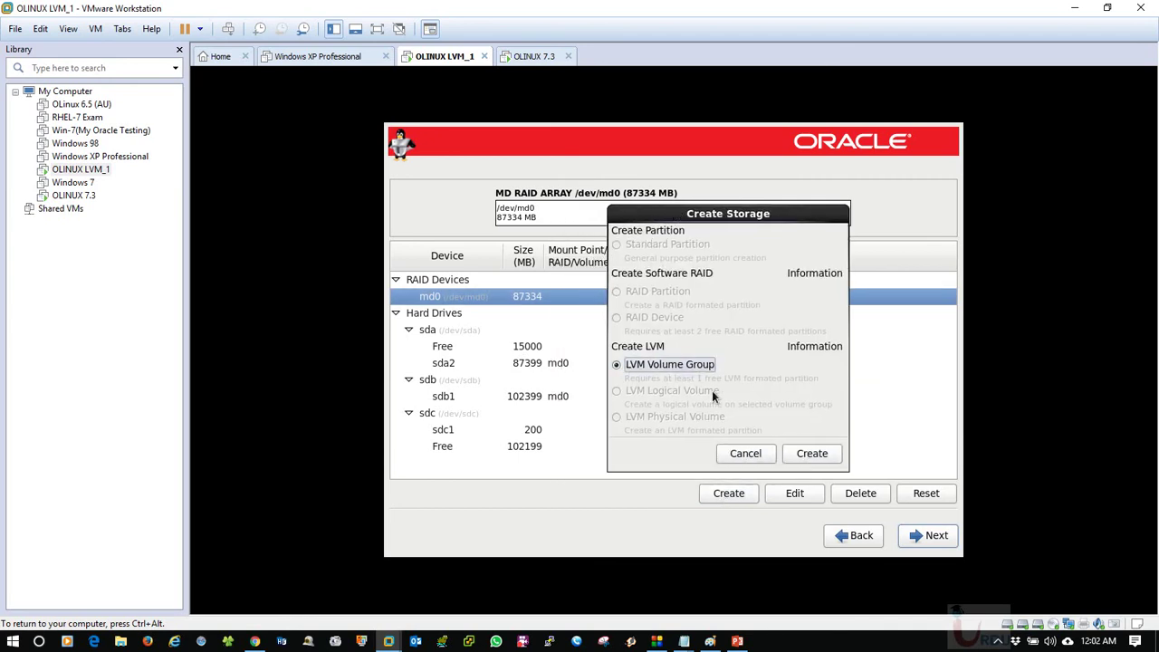
click(748, 450)
click(525, 362)
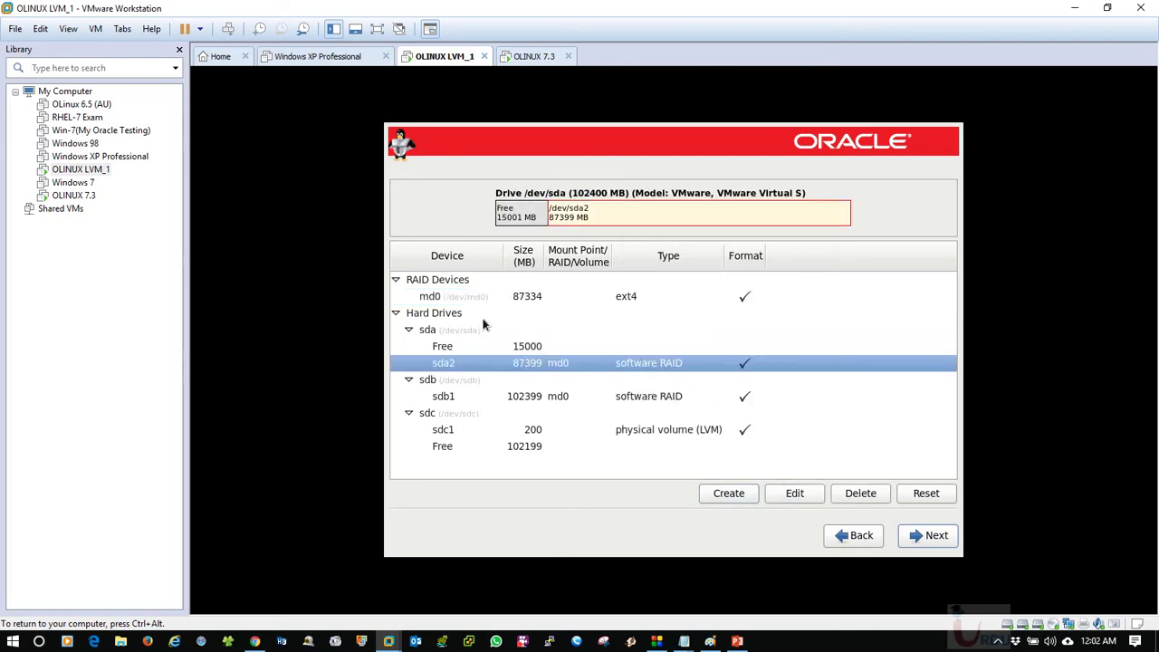
Delete the md0 RAID device after sda2's deletion is blocked by its RAID membership.
click(479, 302)
click(536, 346)
click(554, 362)
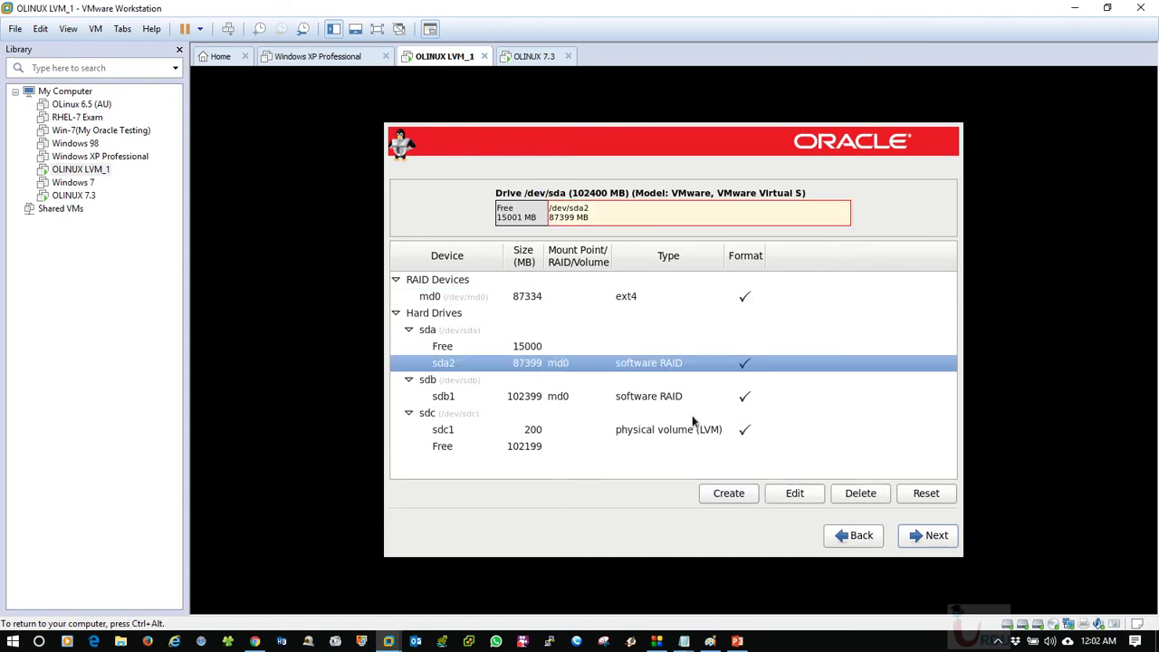
click(869, 491)
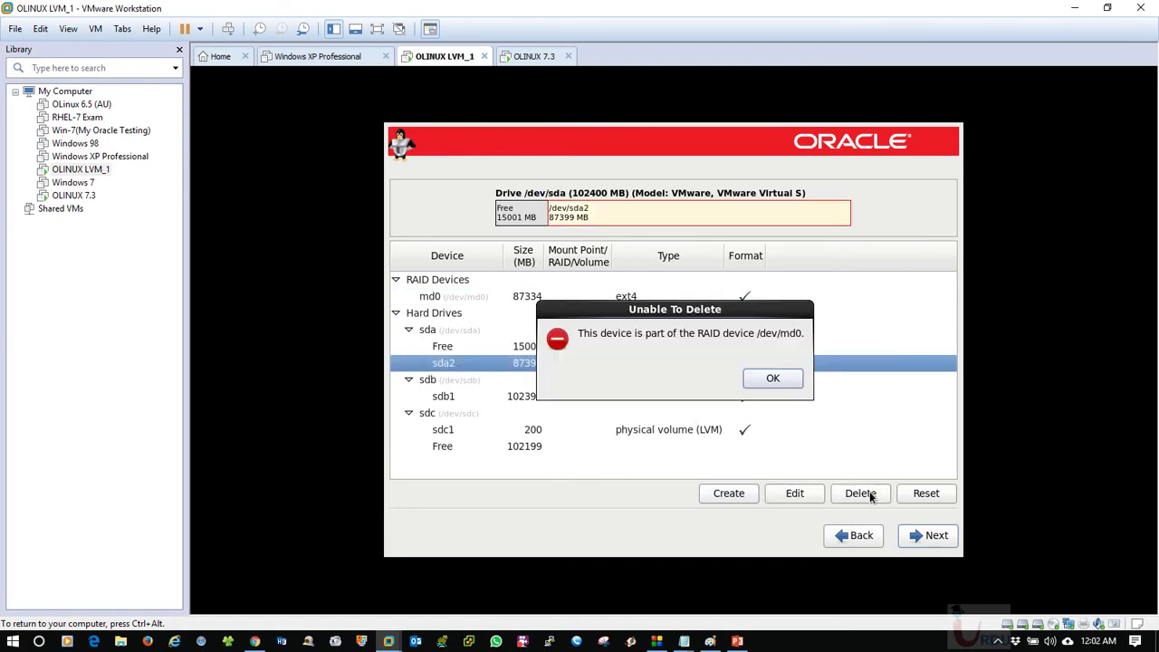
click(768, 384)
click(445, 299)
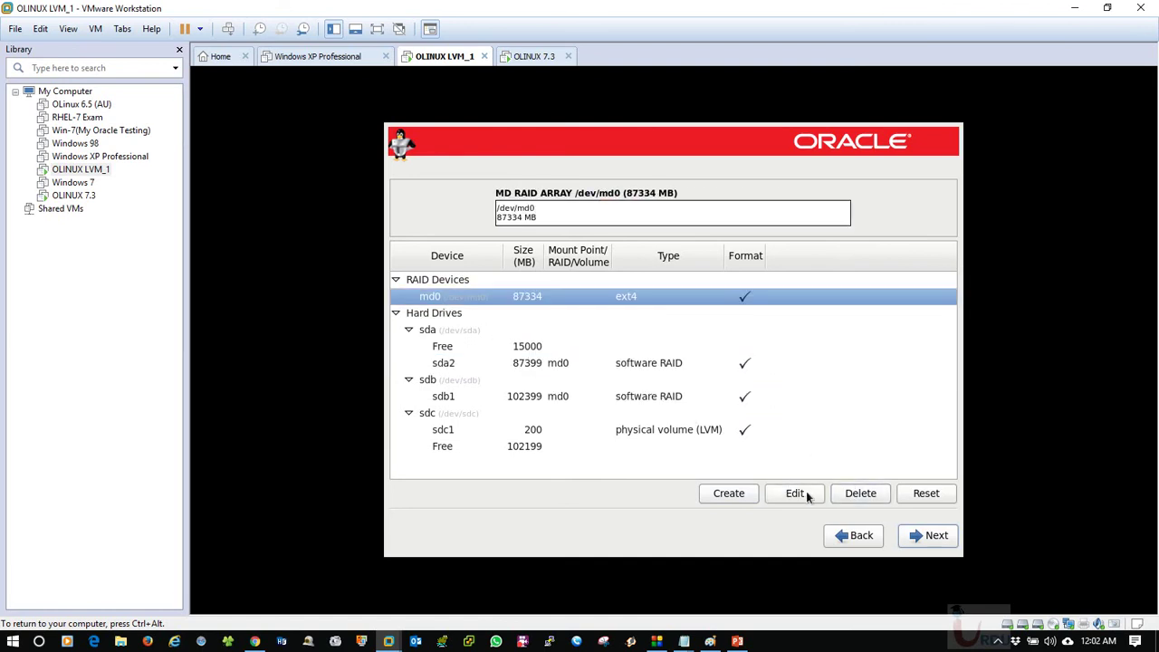
click(858, 494)
click(748, 378)
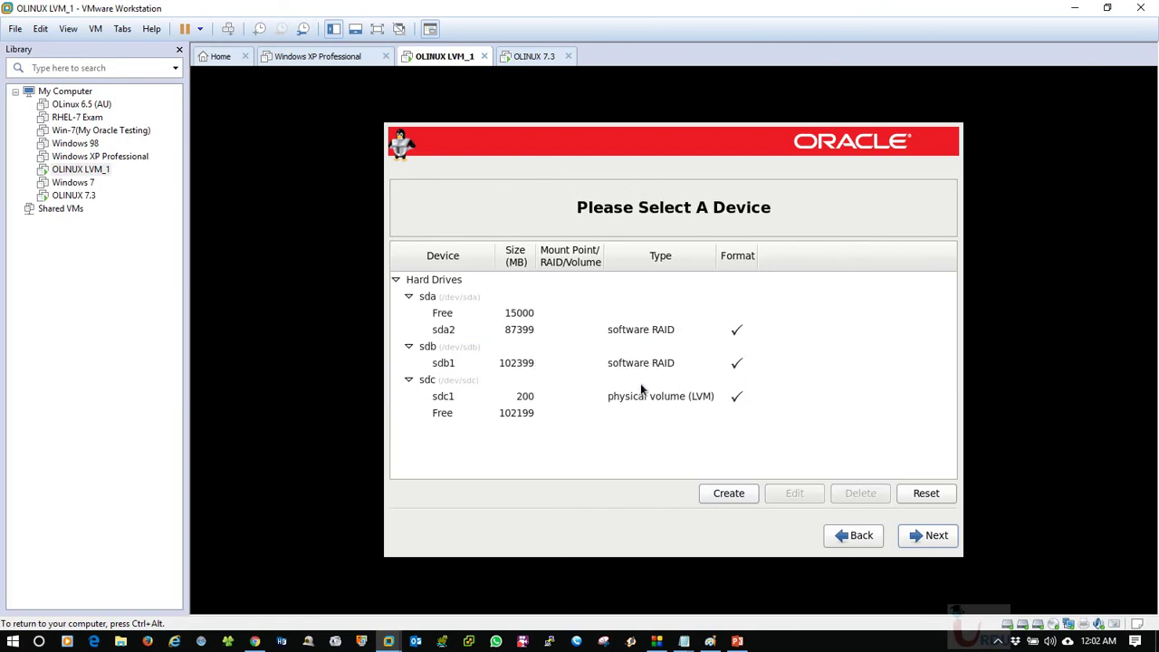
Delete the sda2, sdb1 and sdc1 partitions, leaving all three drives free at 102399 MB.
click(533, 327)
click(856, 493)
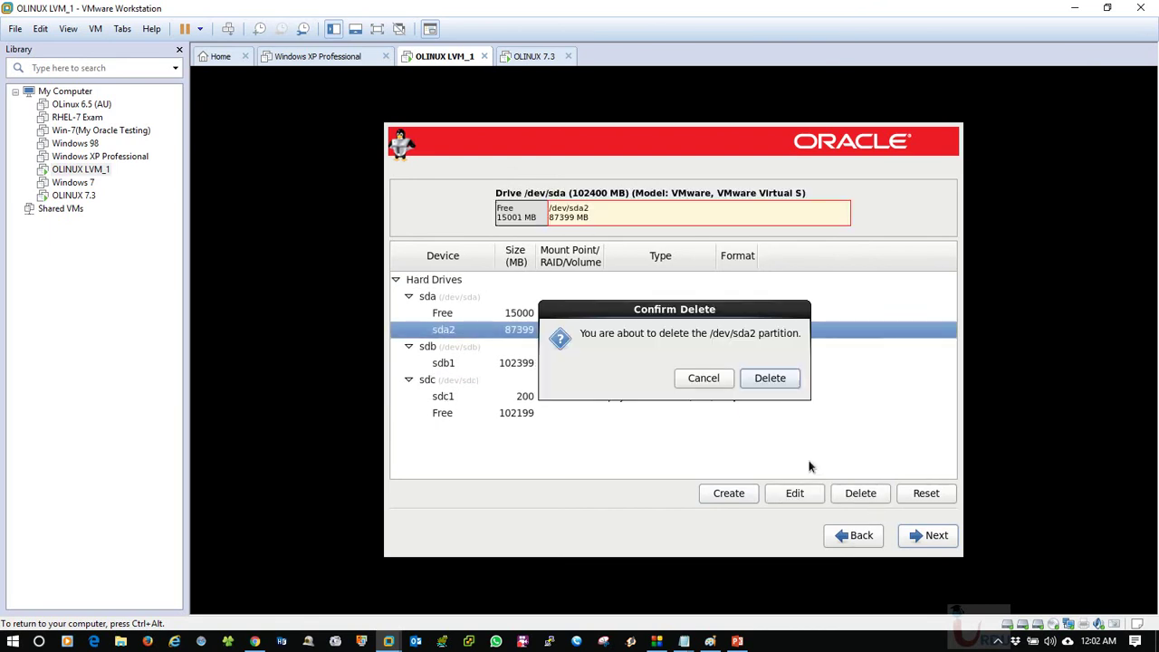
click(762, 376)
click(520, 316)
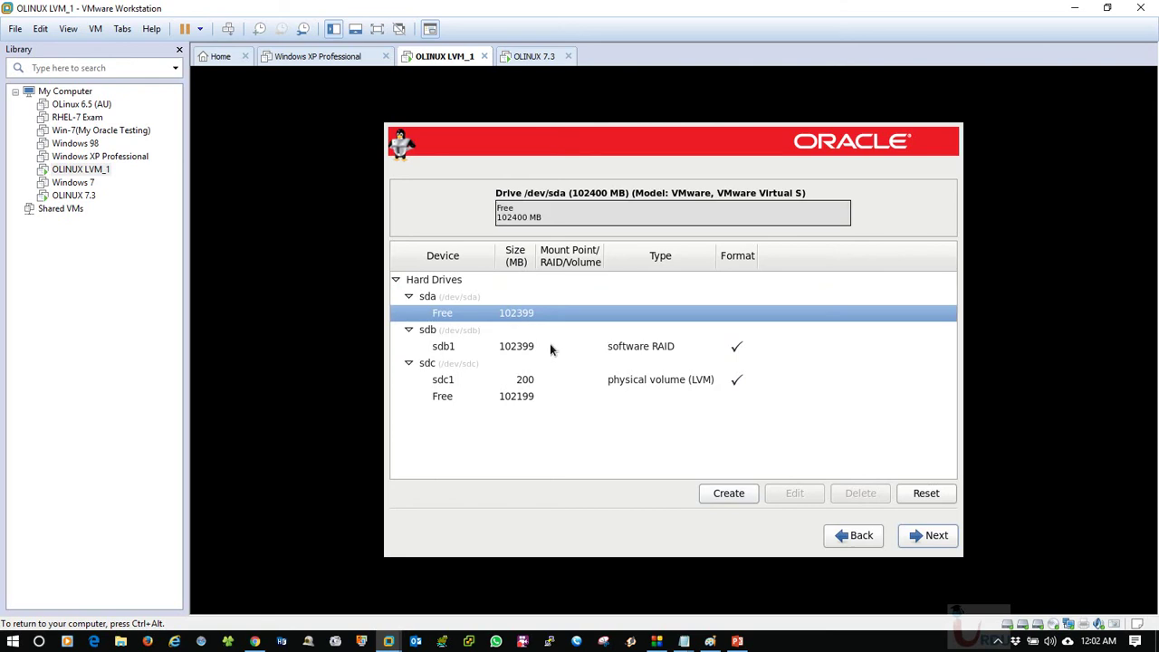
click(517, 353)
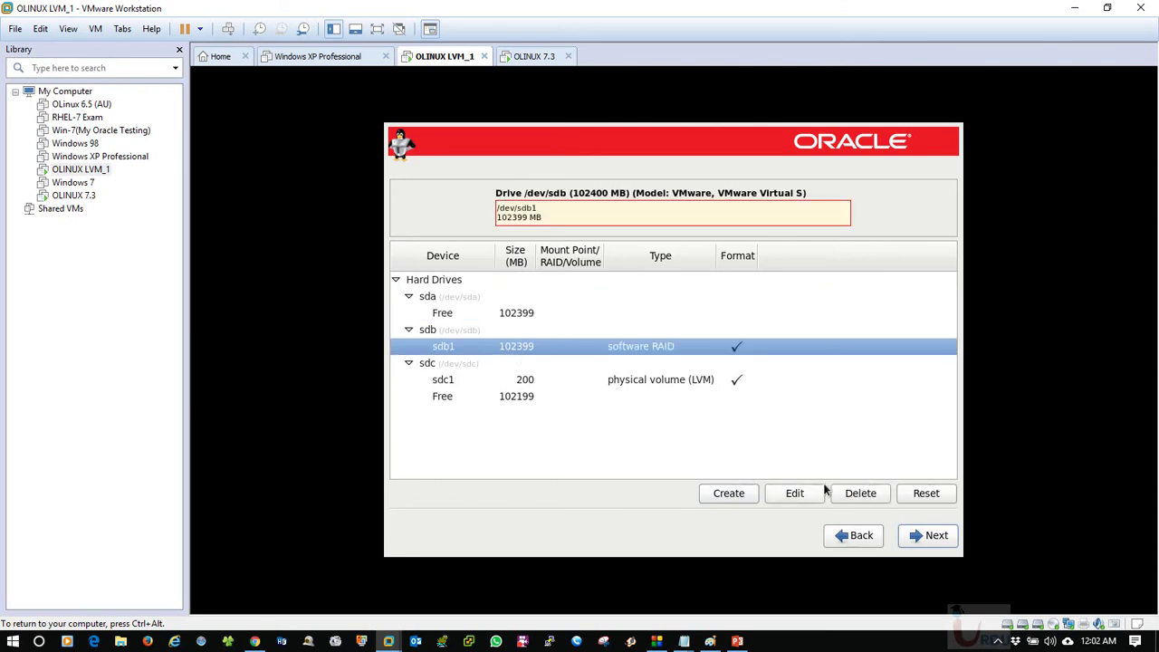
click(860, 493)
click(767, 382)
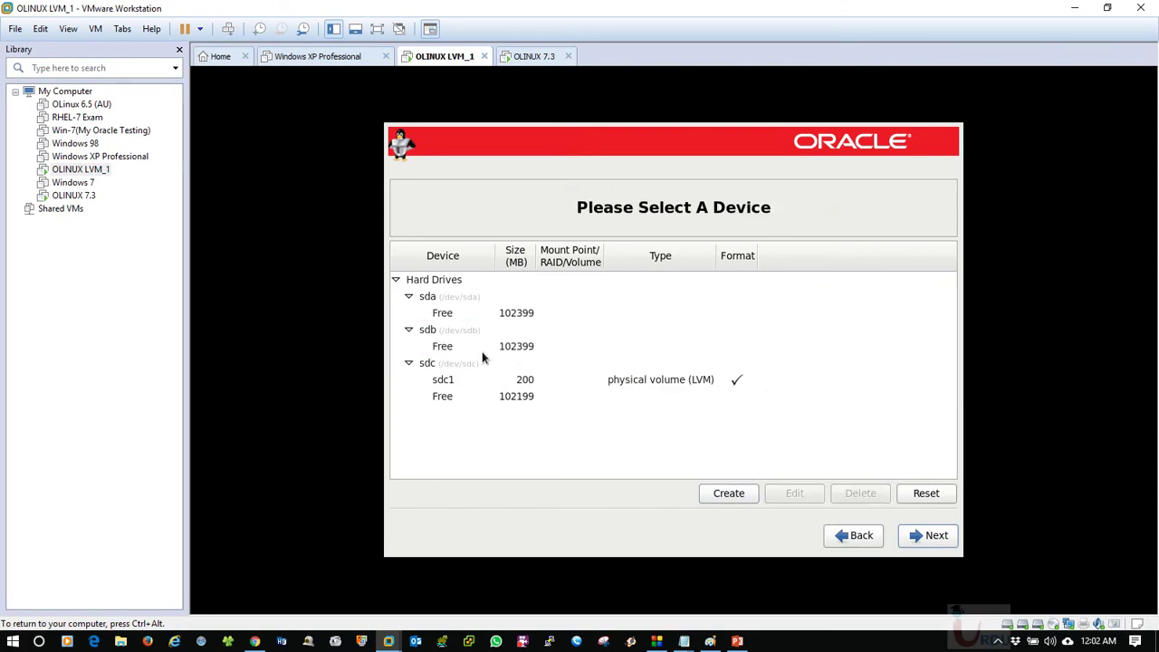
click(532, 396)
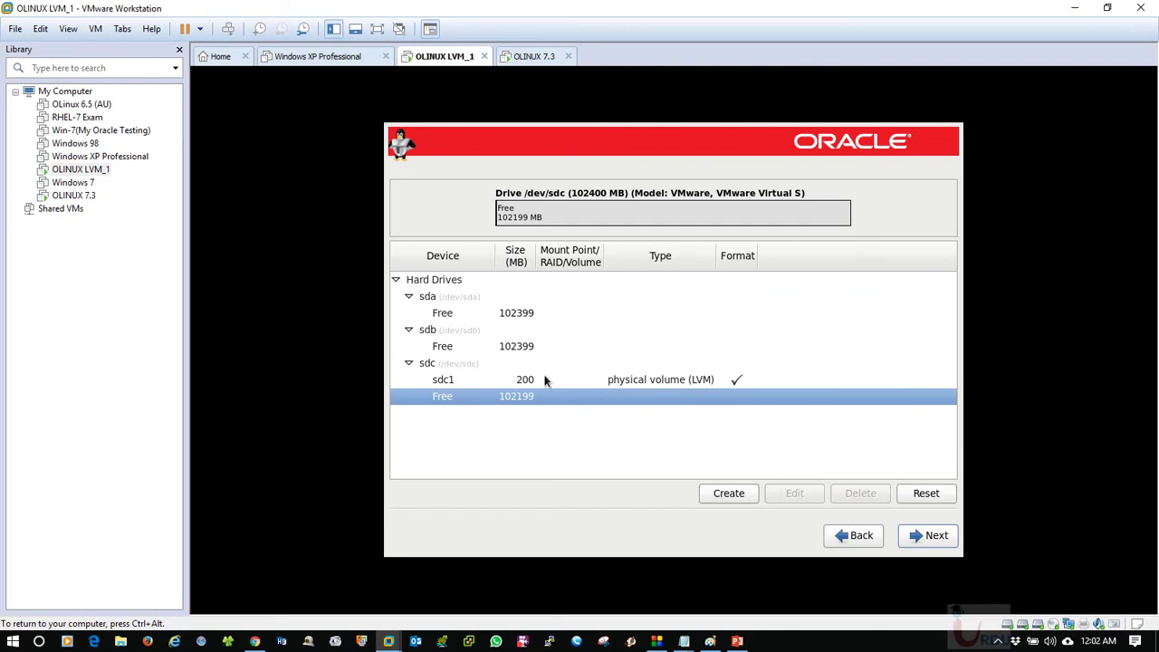
click(546, 381)
click(860, 493)
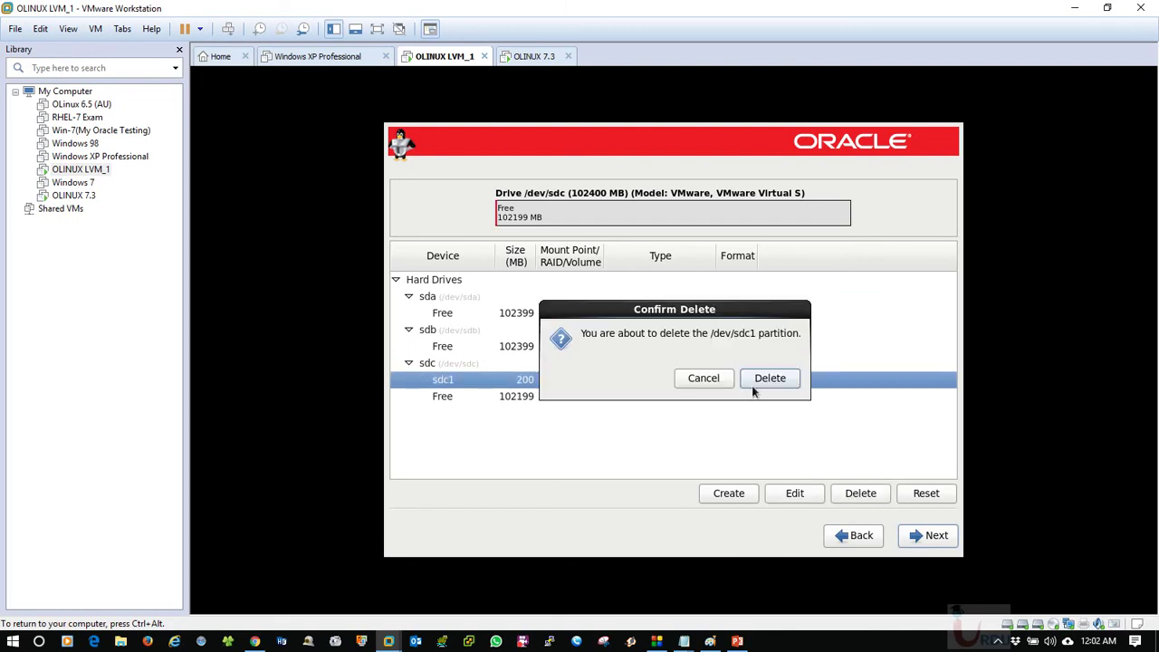
click(769, 378)
click(767, 382)
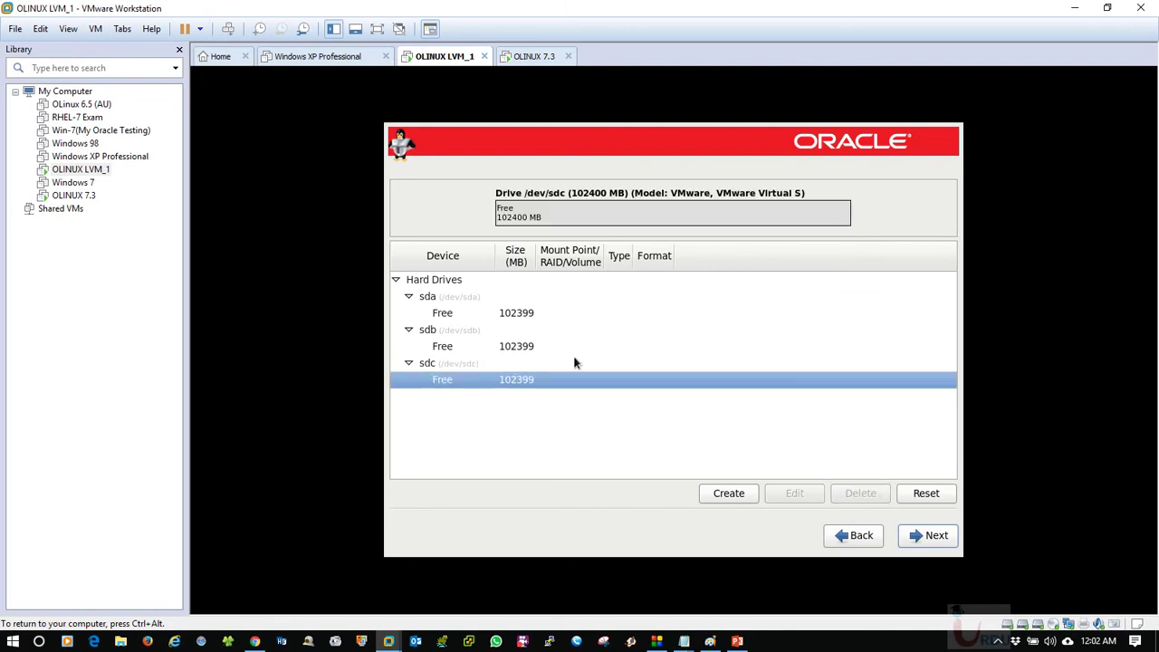
Release input to the host and shut down the OLINUX LVM_1 guest.
key(ctrl+alt)
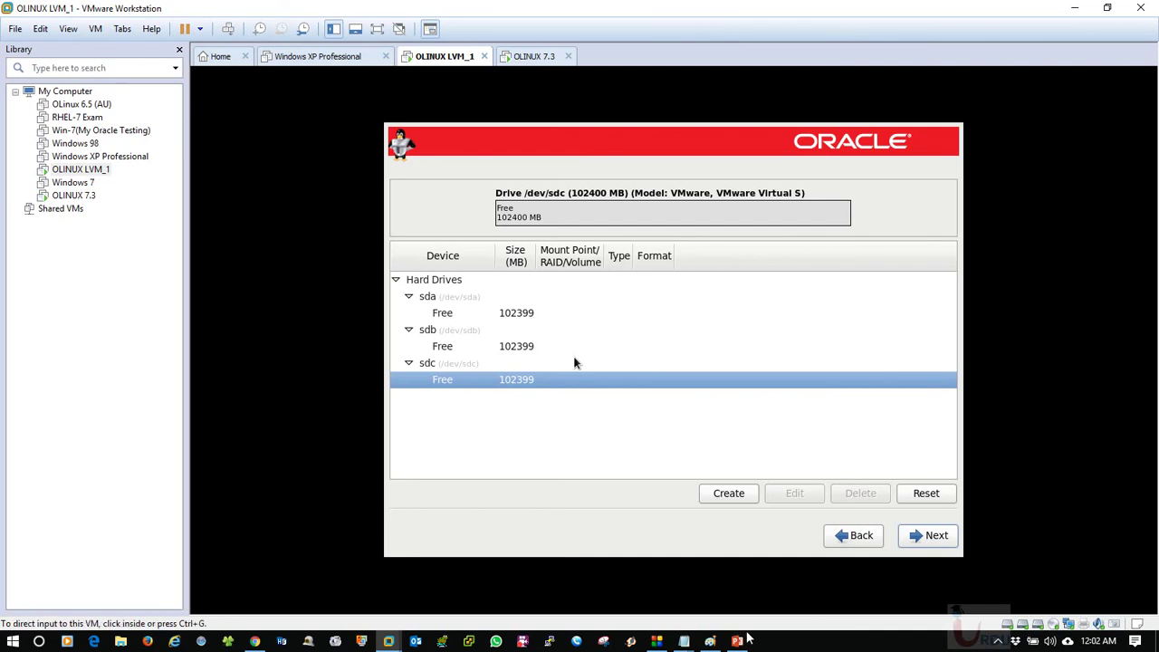
click(737, 640)
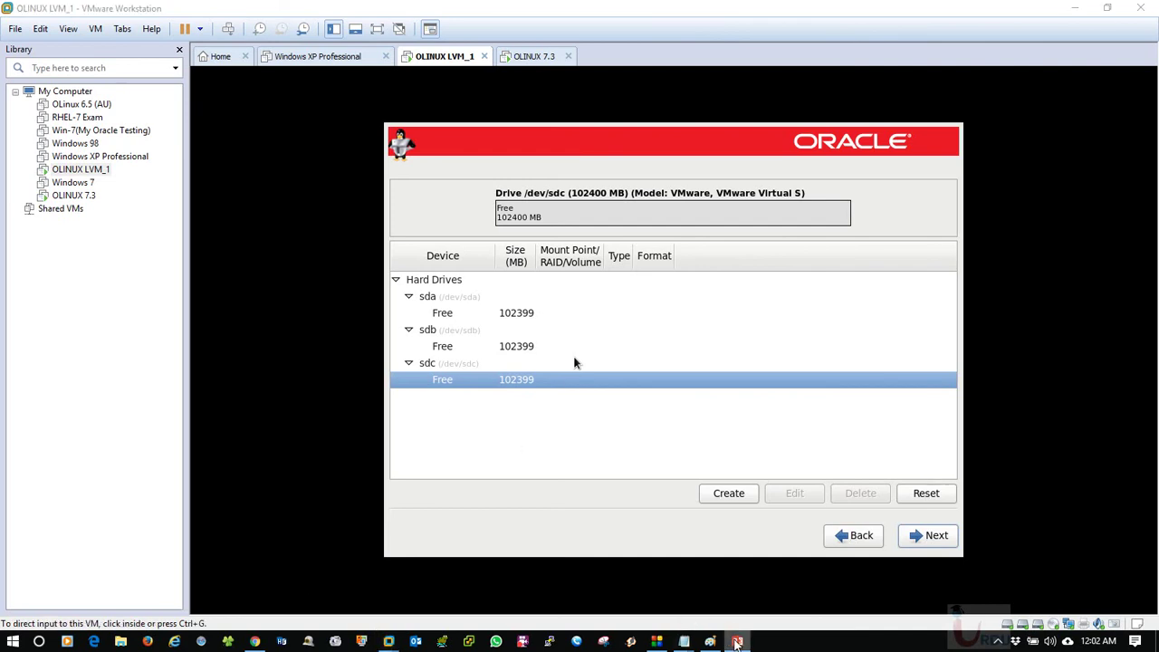
click(1117, 8)
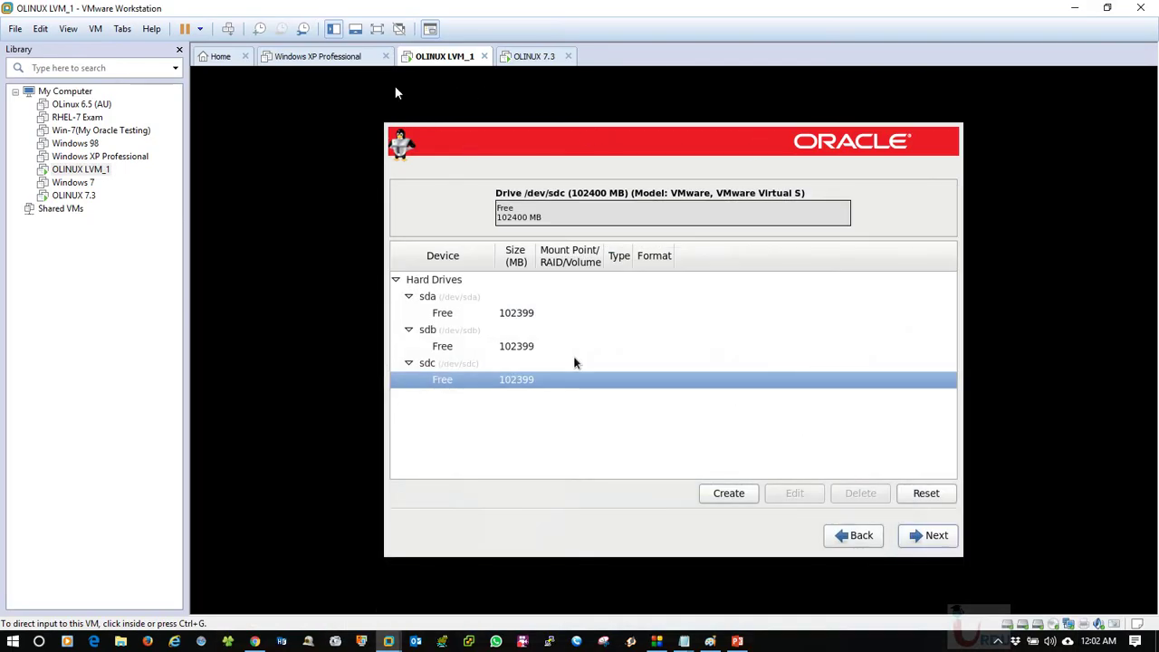
right_click(444, 58)
mouse_move(475, 91)
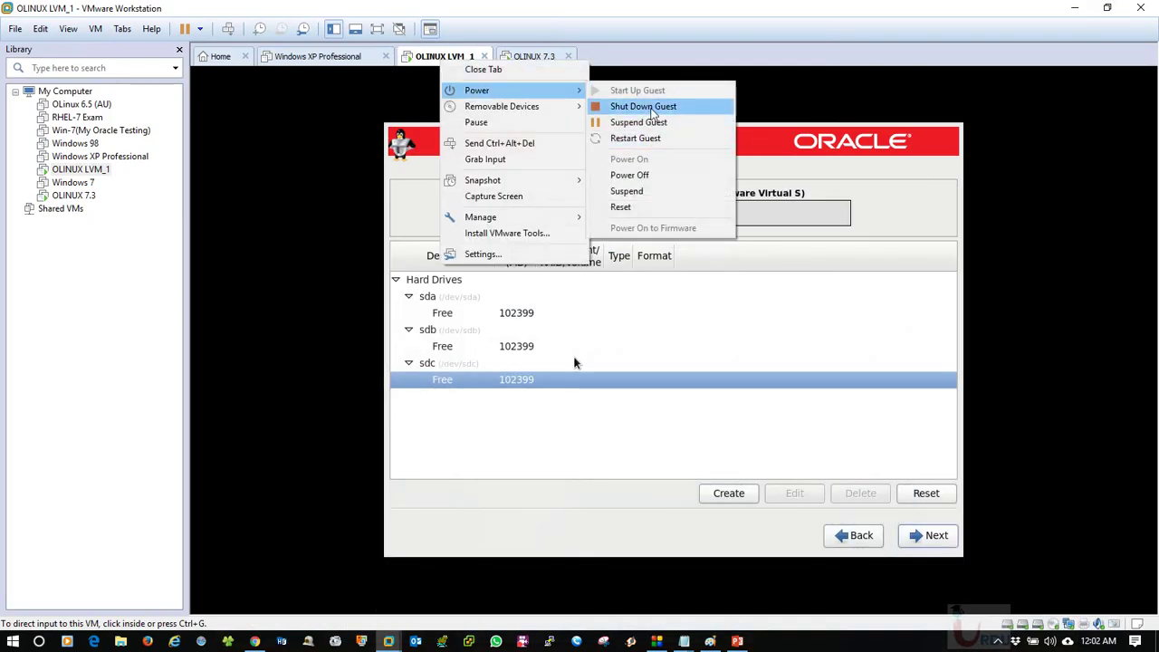
click(651, 108)
click(601, 347)
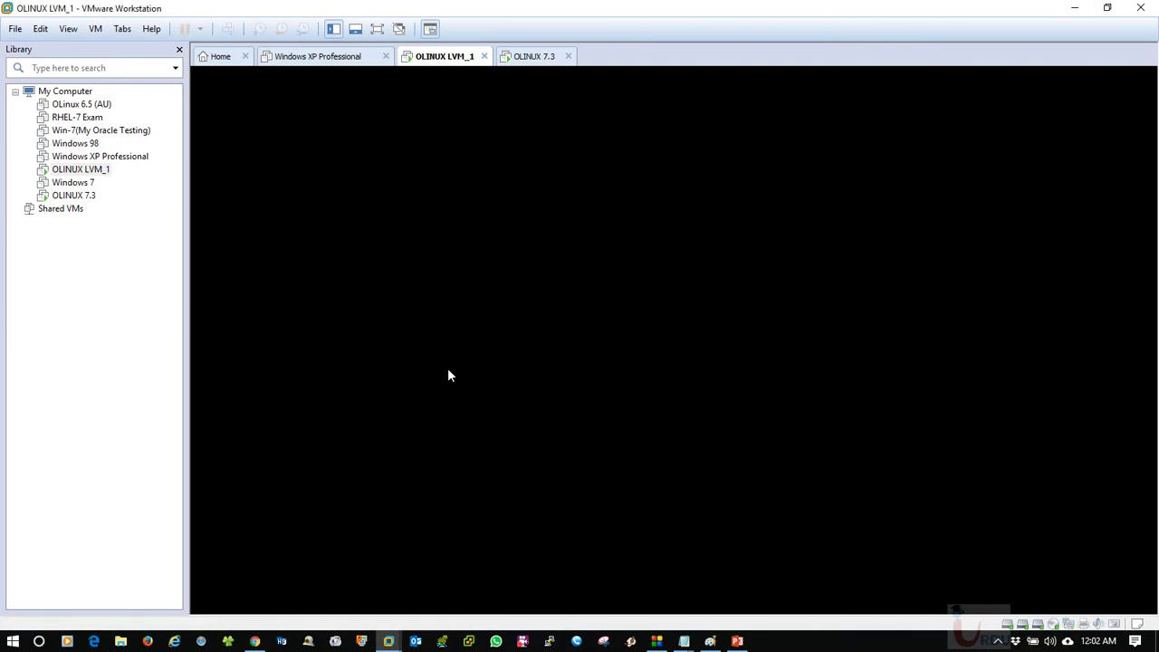
Shut down the OLINUX 7.3 guest as well.
click(536, 56)
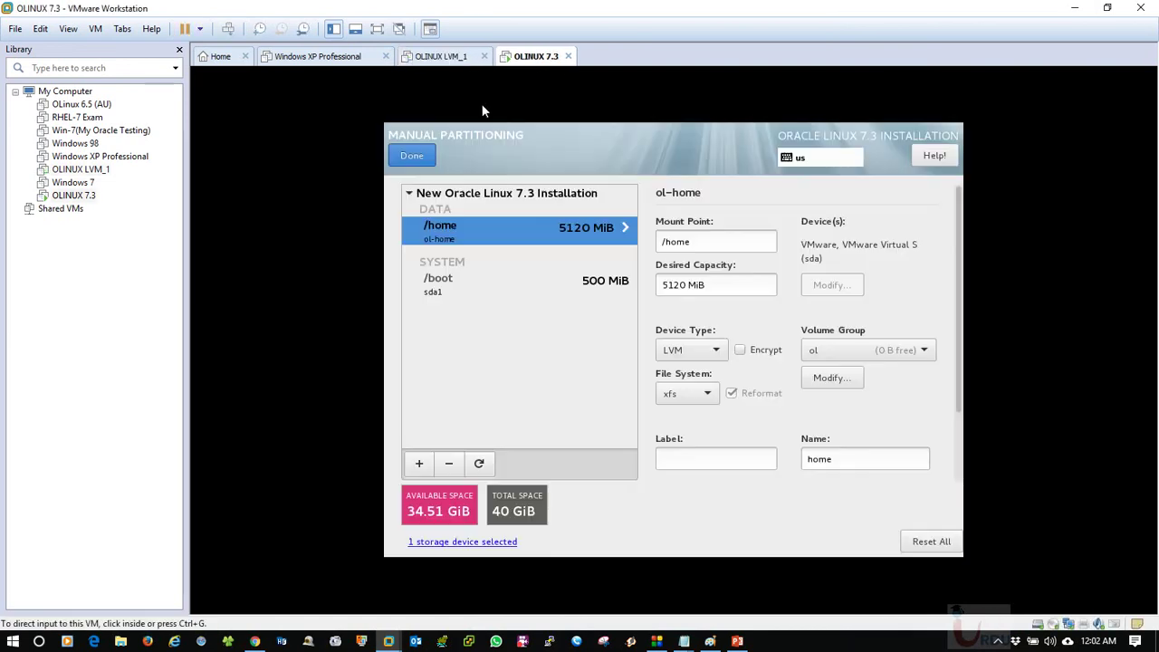
right_click(535, 56)
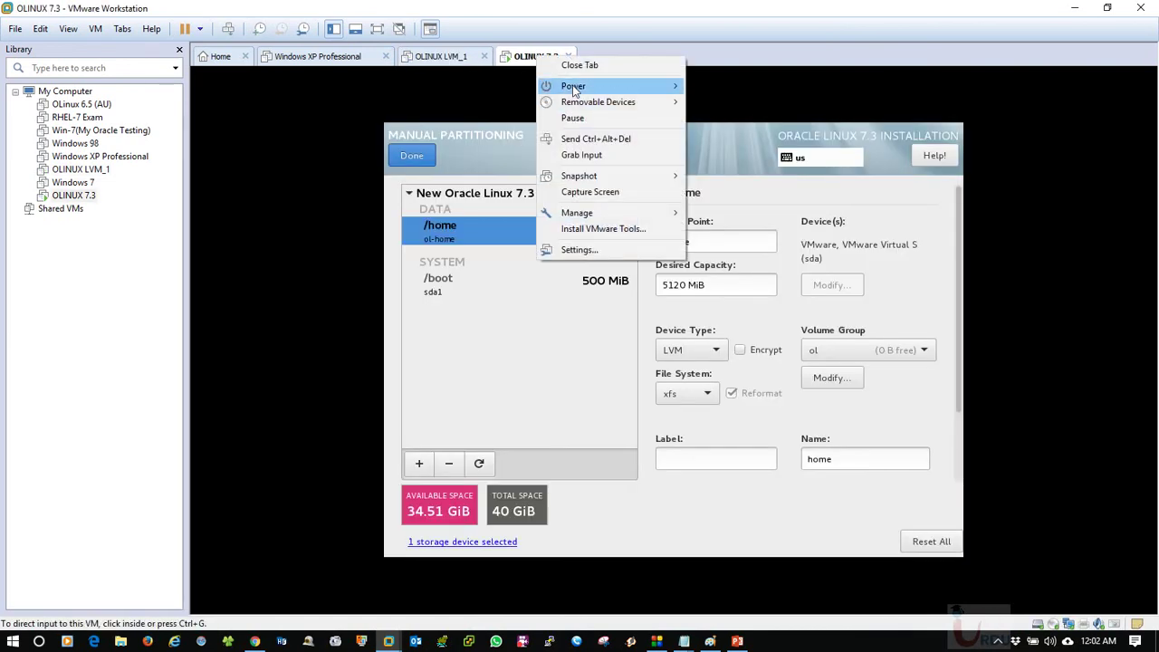
mouse_move(652, 86)
click(728, 101)
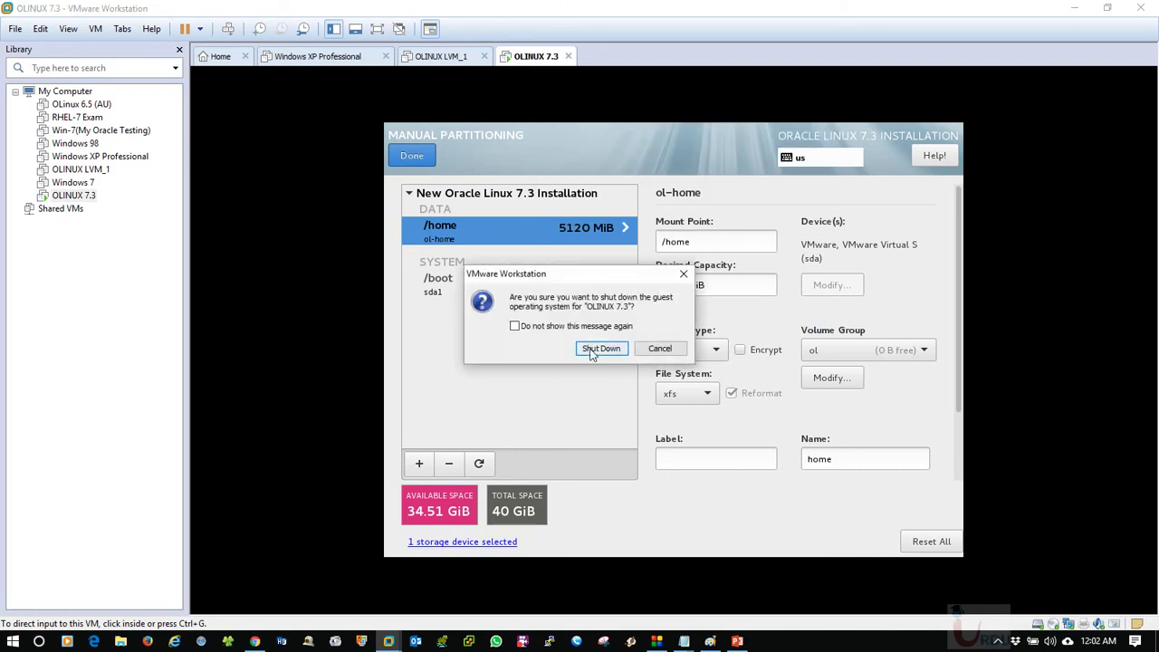
click(597, 348)
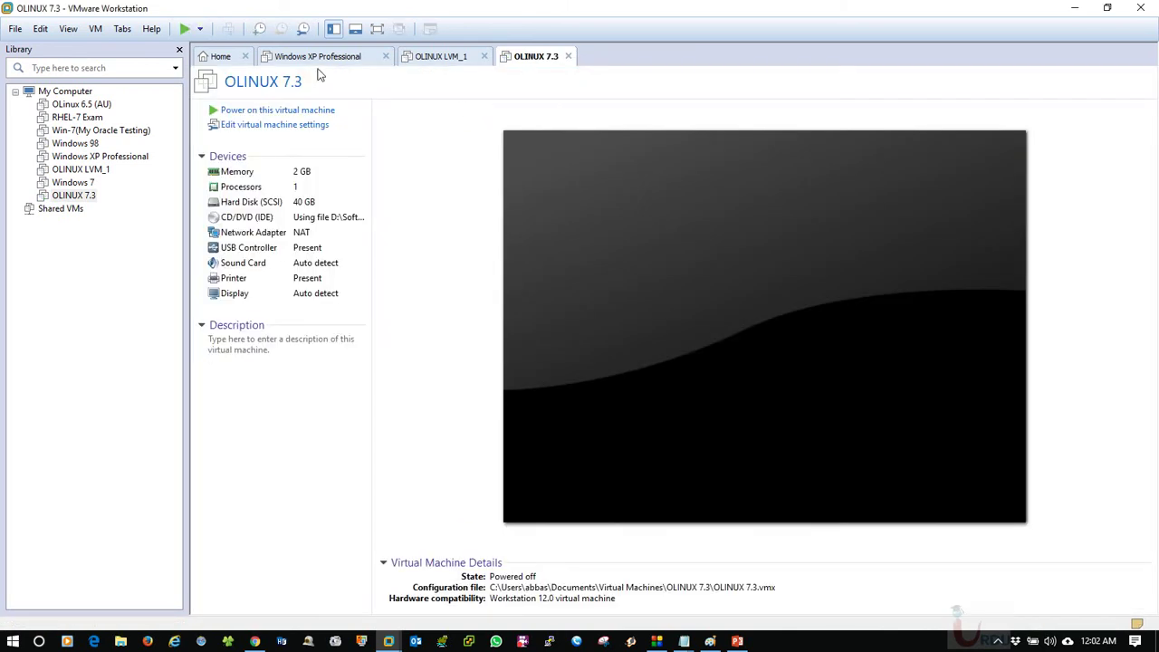
Close the Windows XP Professional tab and return to the PowerPoint LVM/Software Raid slide.
click(321, 57)
click(386, 56)
click(390, 58)
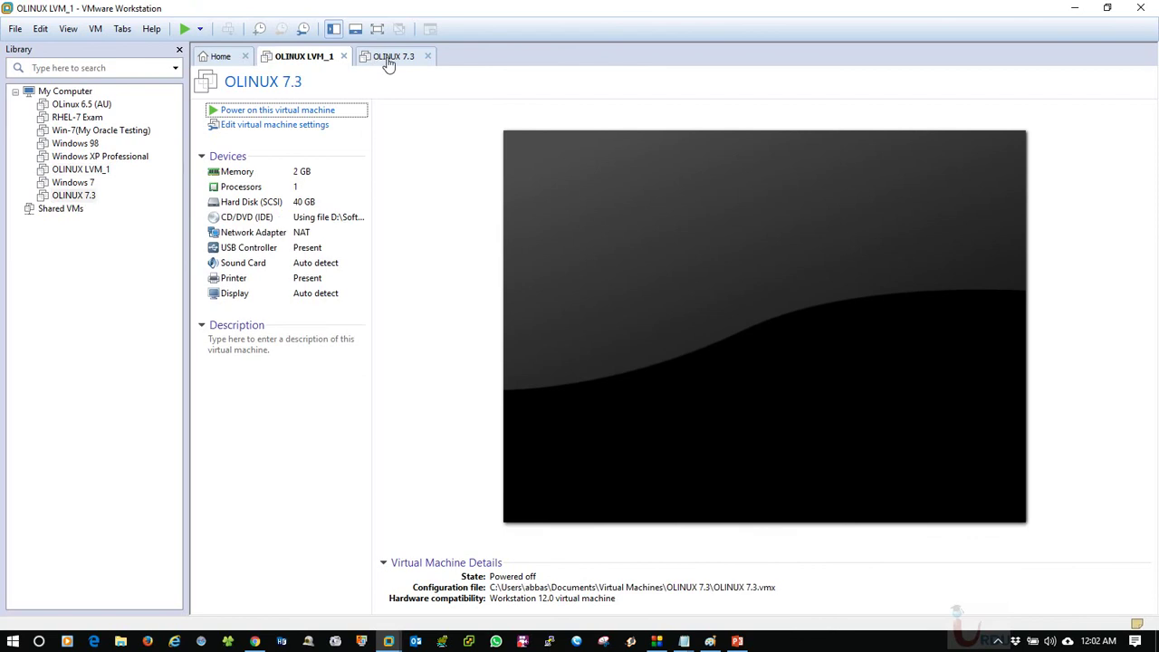
click(737, 640)
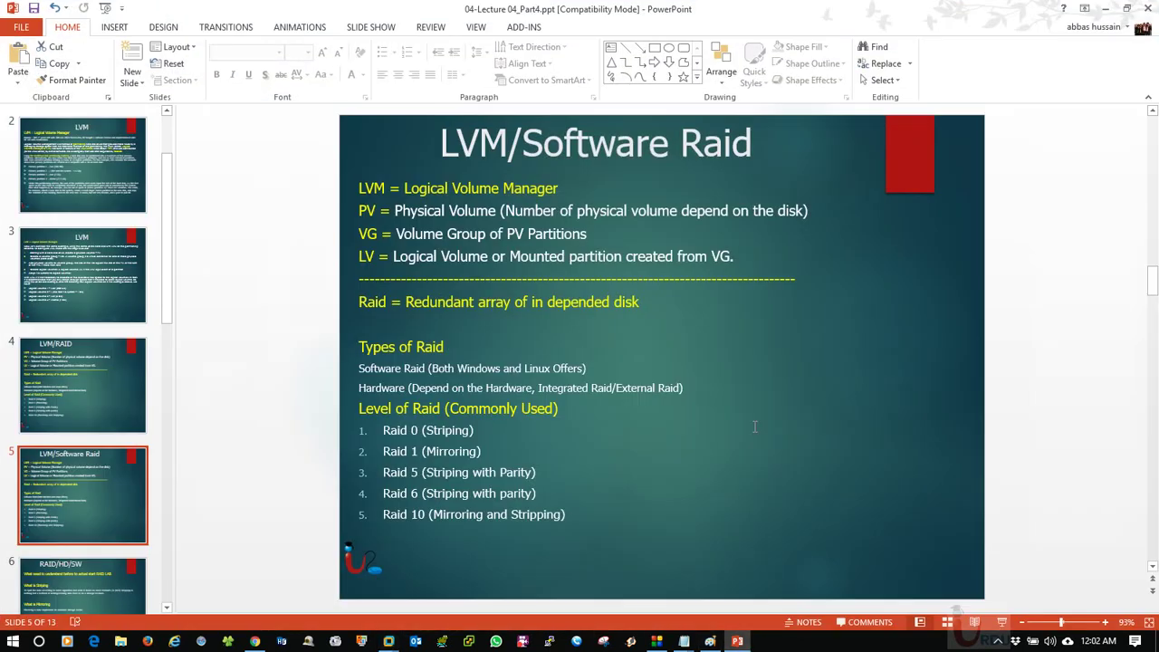